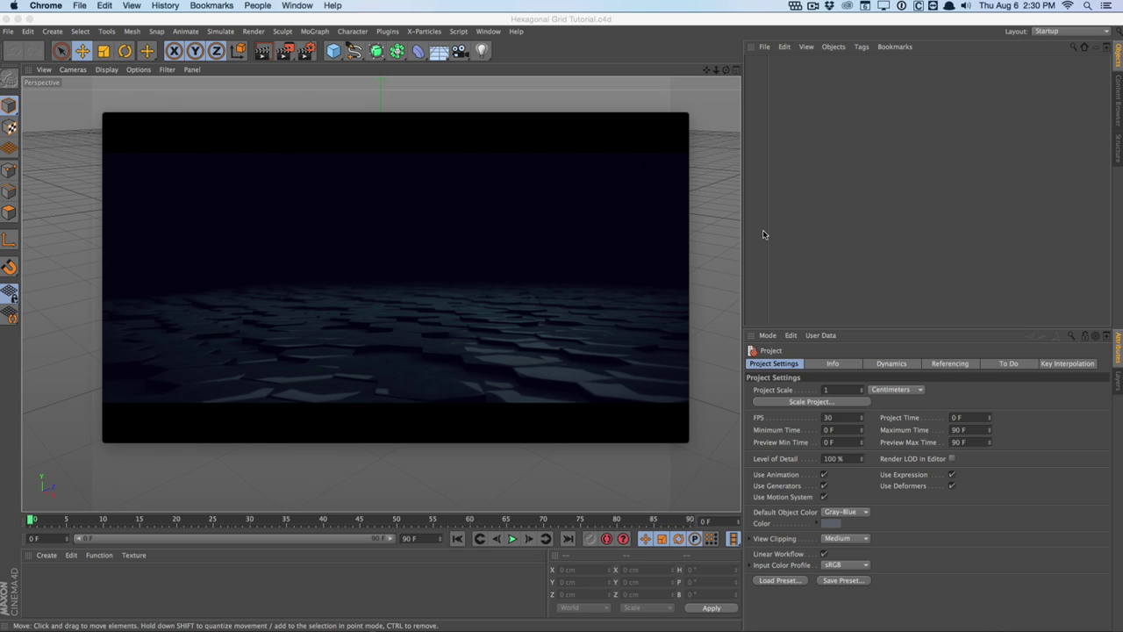
- Play the Huawei P8 Lite - Directors Cut reference video on Vimeo, pausing at the hexagonal columns shot
mouse_move(557, 283)
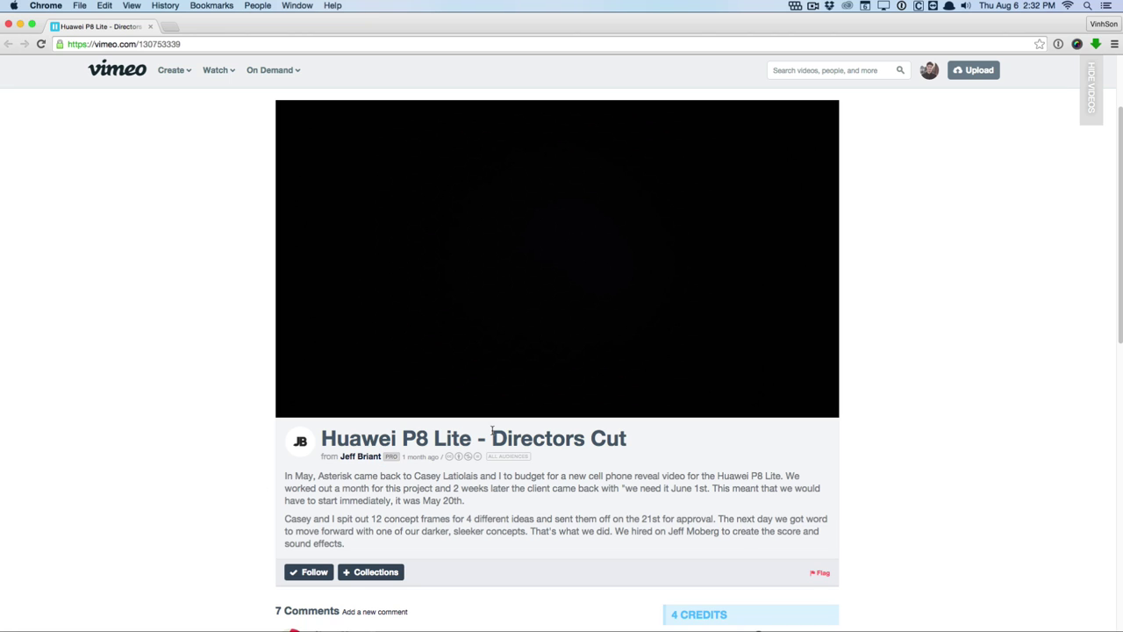
click(299, 401)
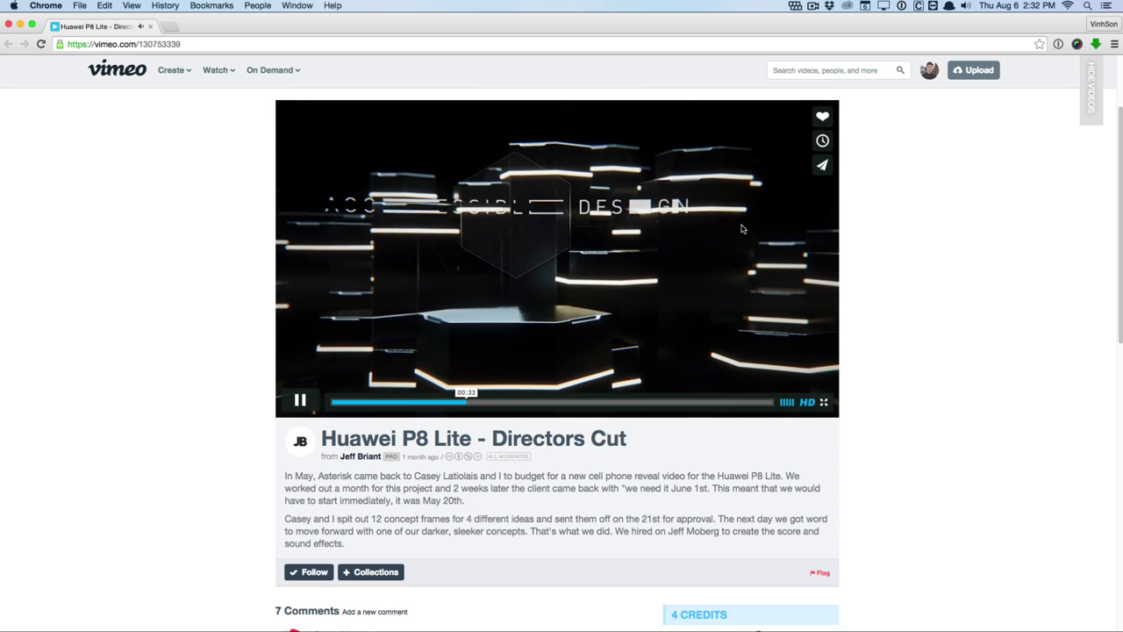
click(743, 228)
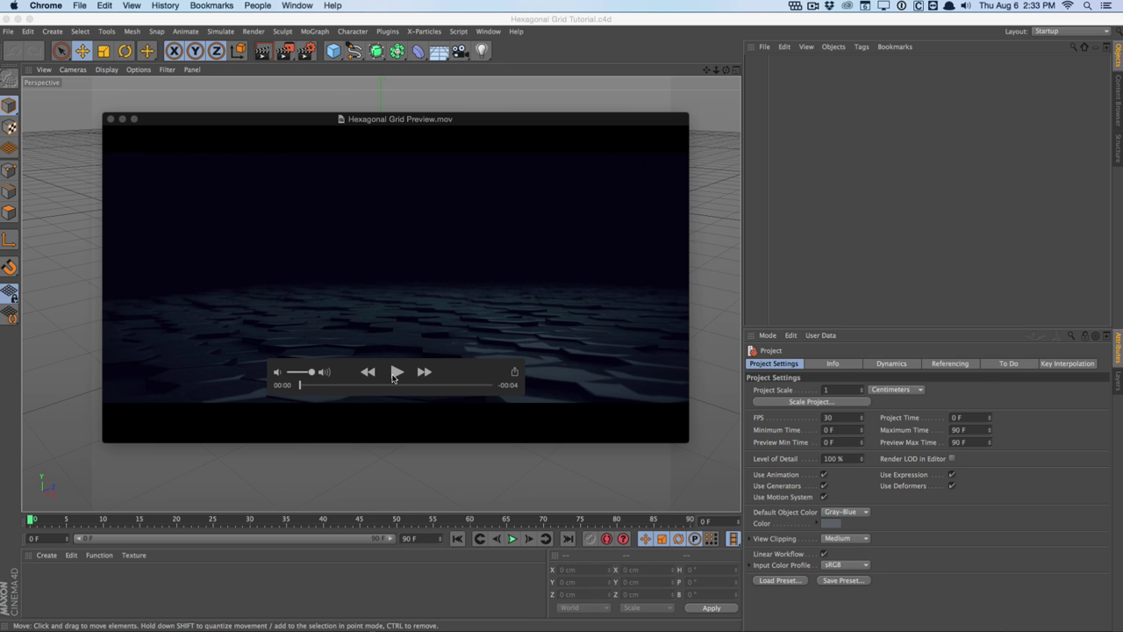
- Watch the Hexagonal Grid Preview.mov clip in QuickTime Player and minimize its window
click(395, 373)
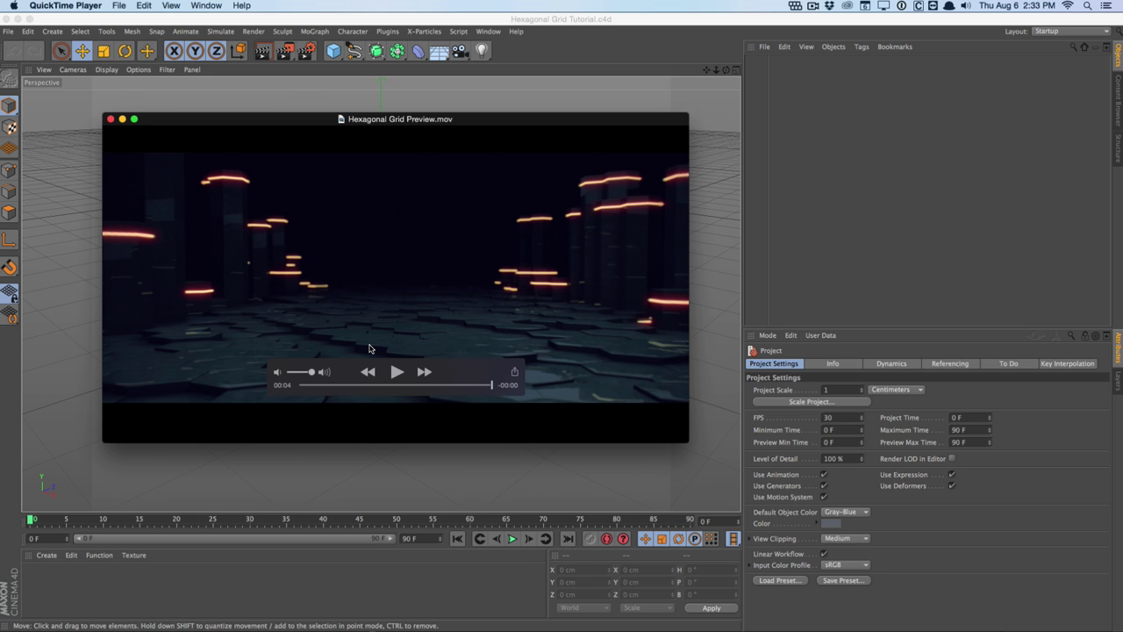
mouse_move(131, 120)
click(123, 120)
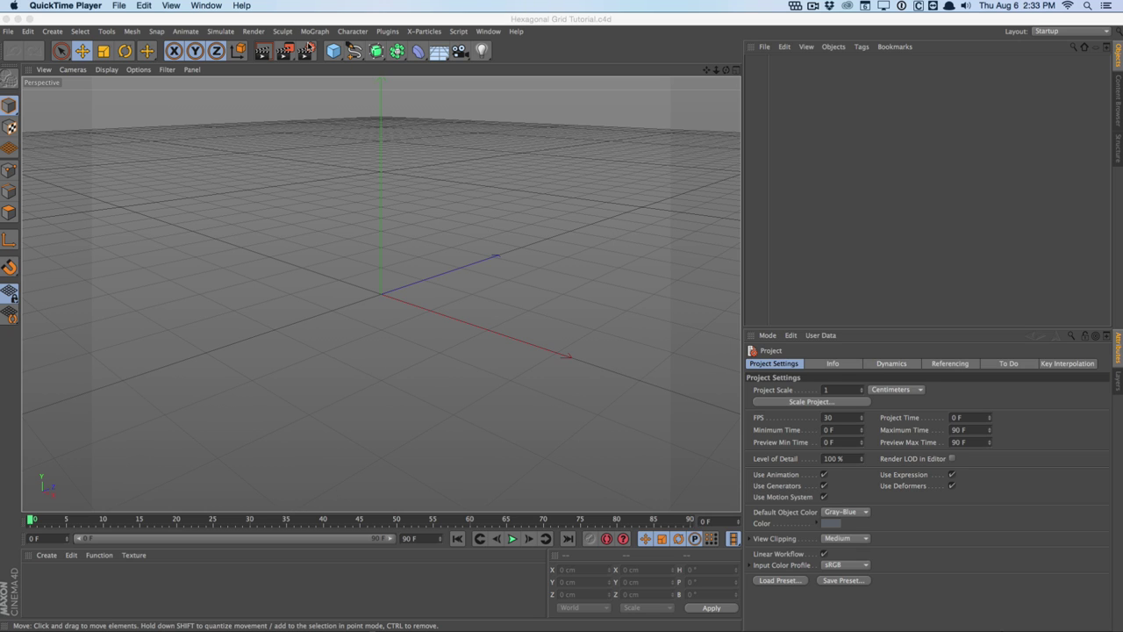
- Set the Cinema 4D project frame rate to 24 FPS
click(1118, 352)
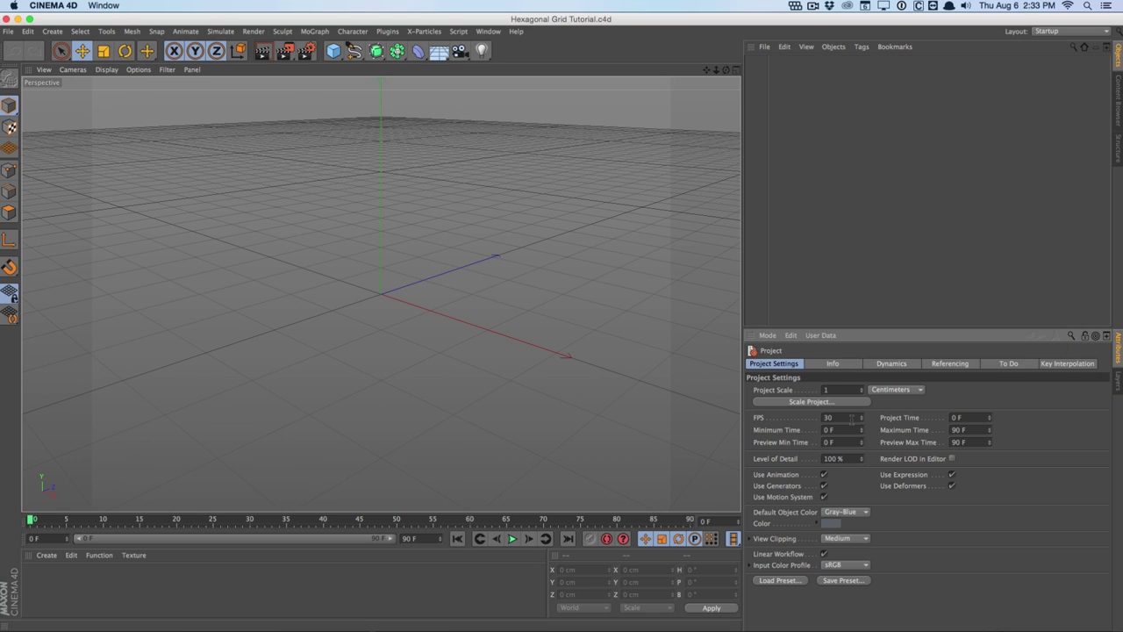
text(24)
key(Return)
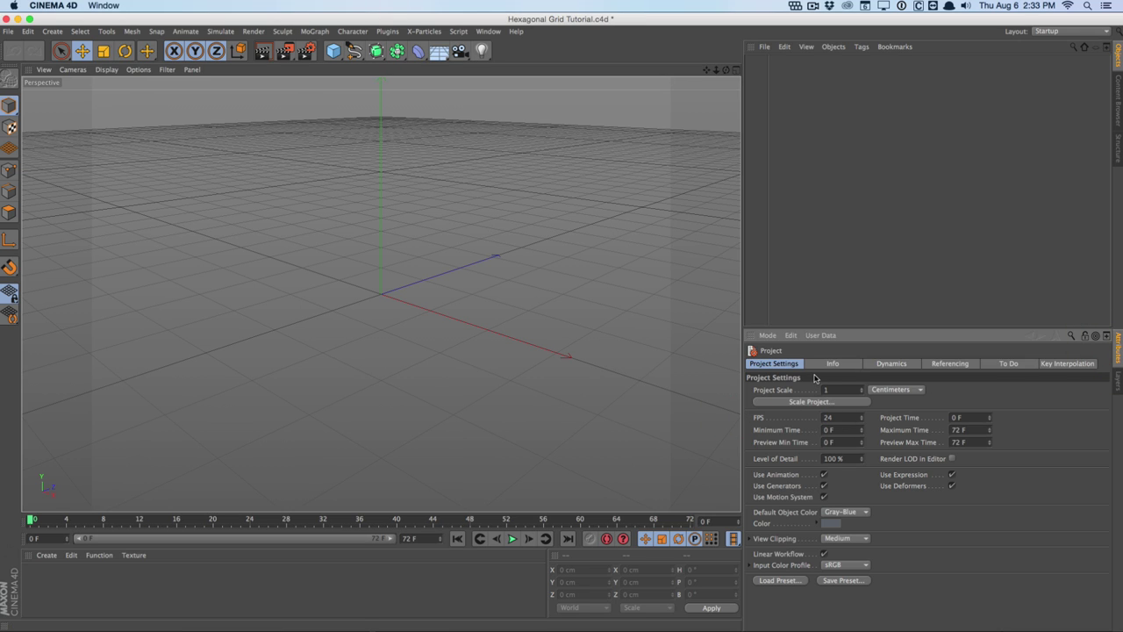
- Set the timeline's end to frame 125 and extend the preview range to the full length
click(313, 529)
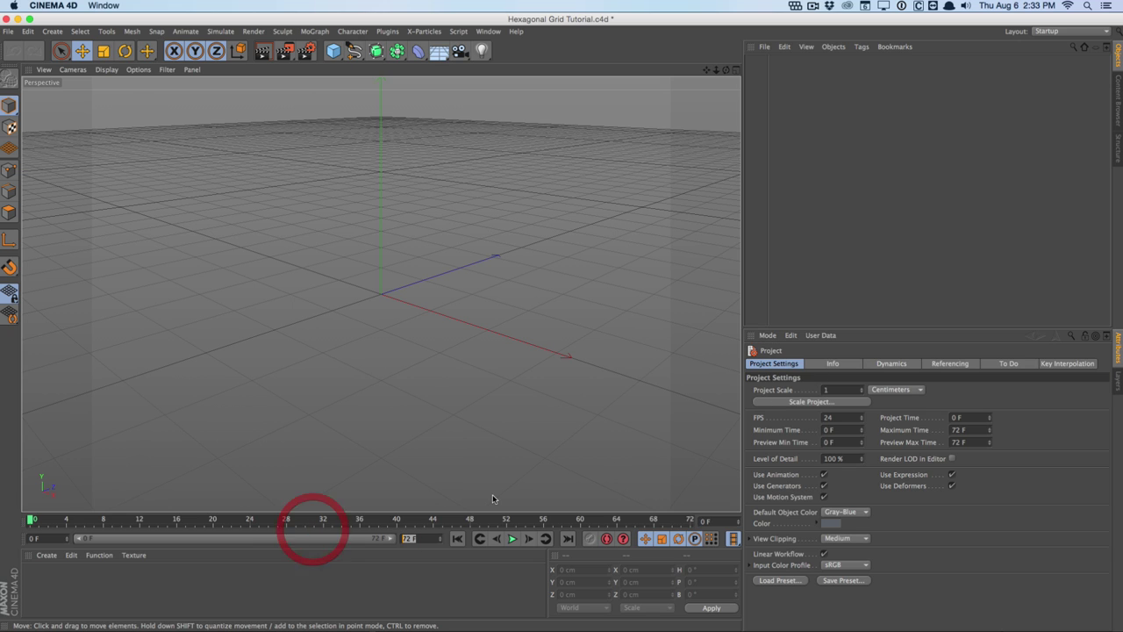
text(125)
key(Return)
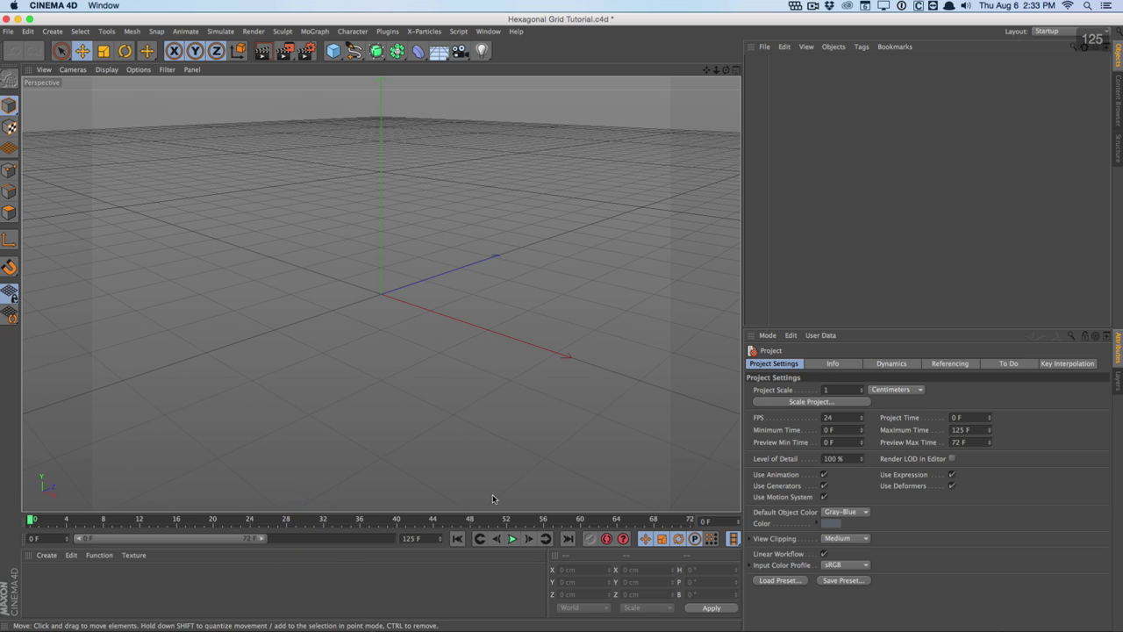
drag(263, 537, 454, 538)
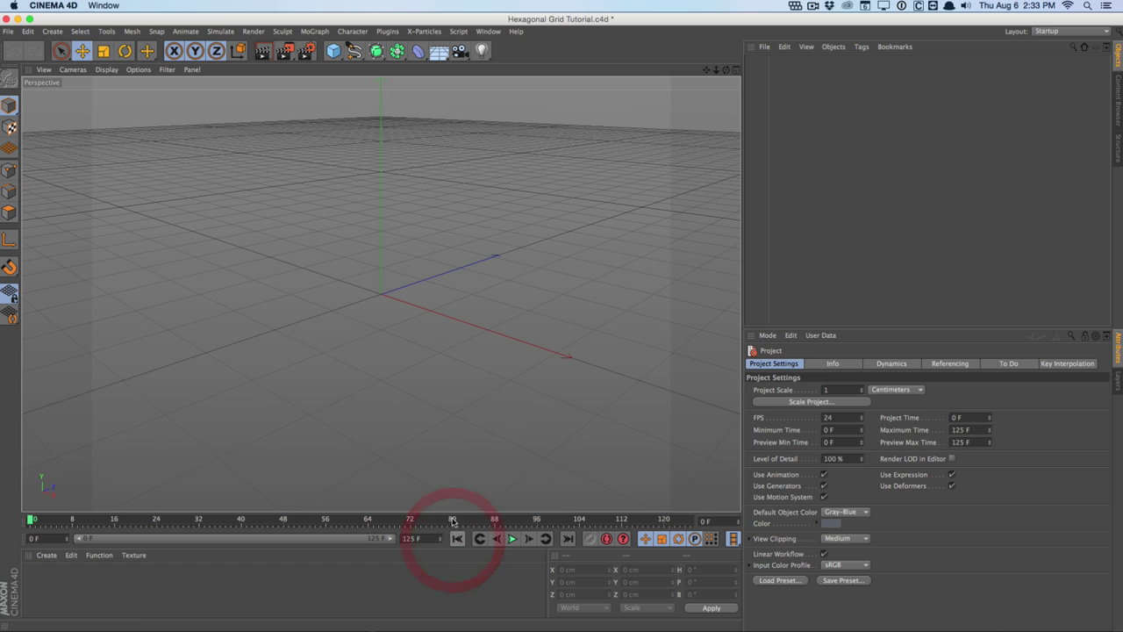
- Set the render output resolution to 1920 x 1080 pixels in the render settings
click(306, 50)
drag(294, 21, 385, 140)
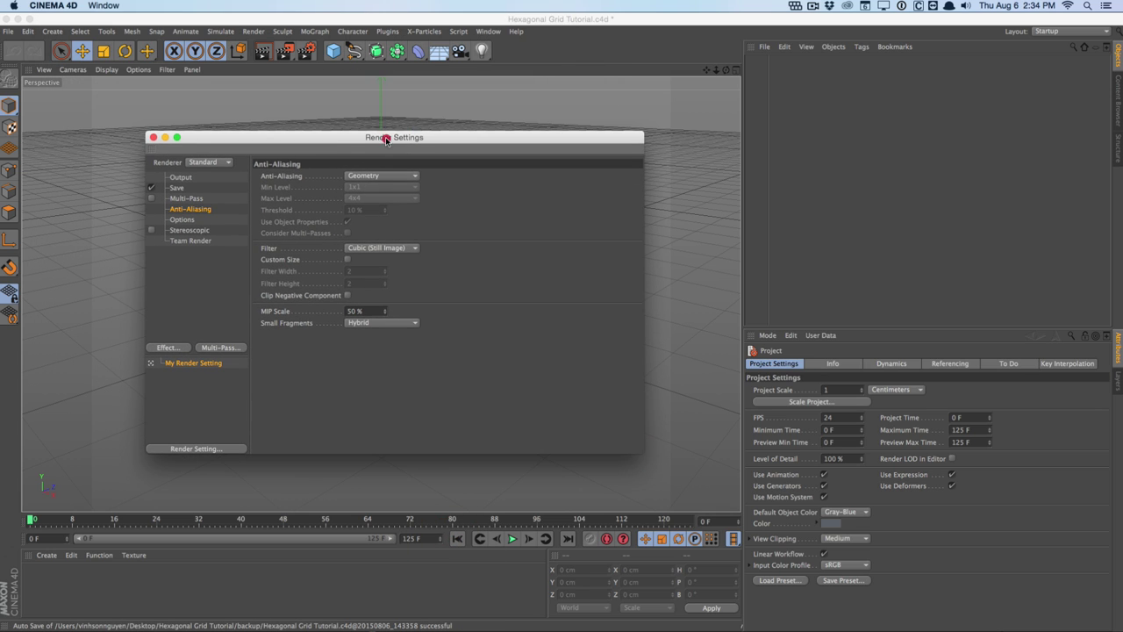
click(182, 177)
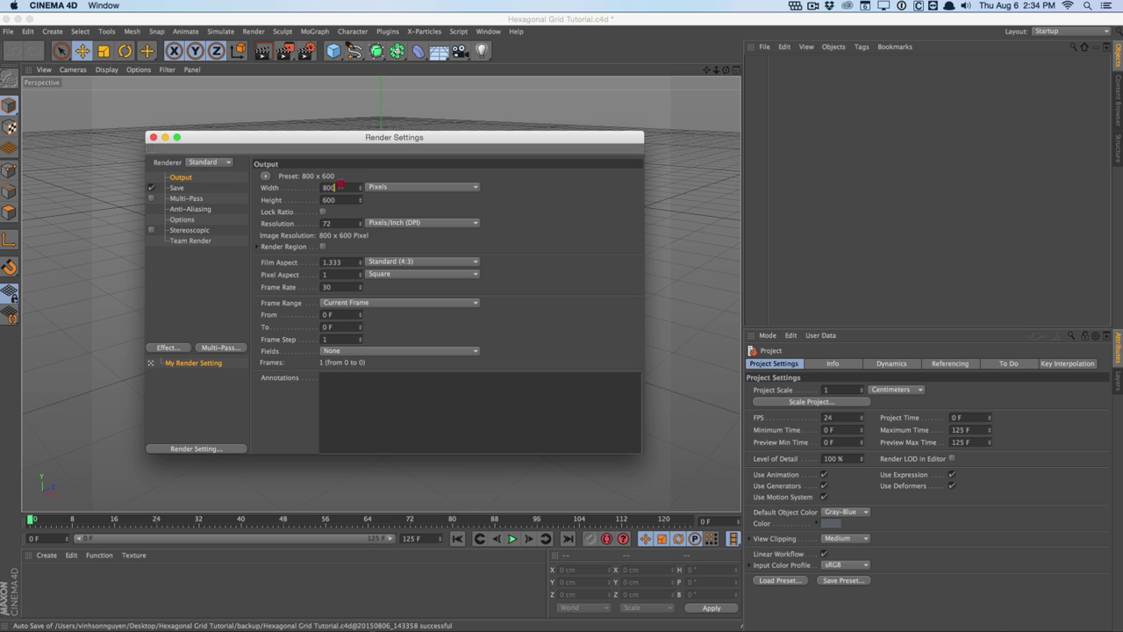
text(19)
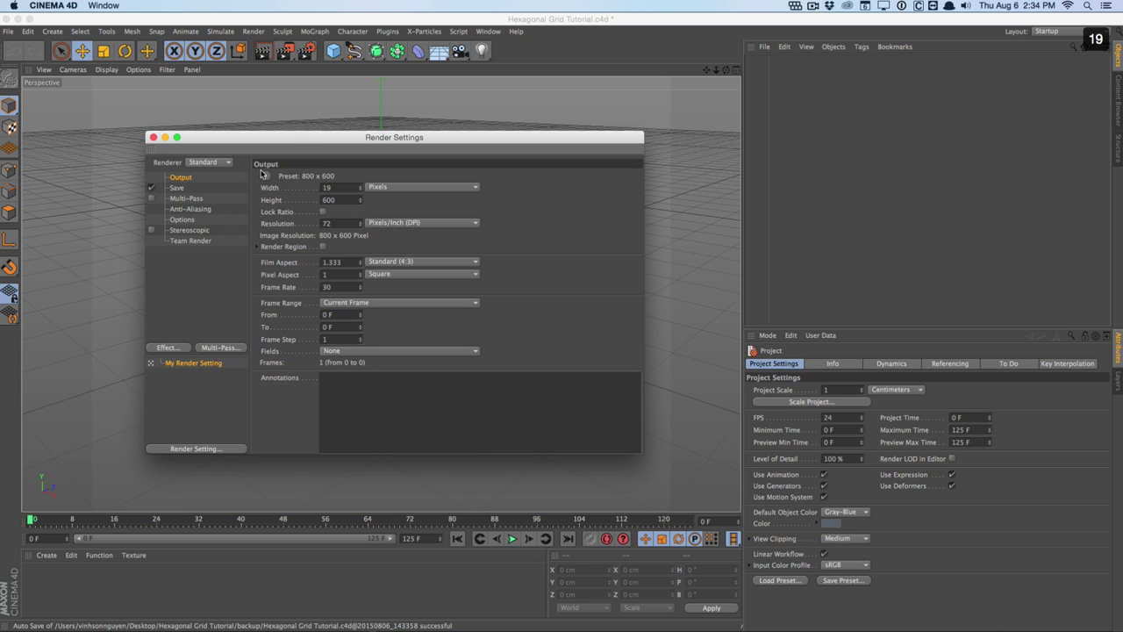
text(20)
key(Tab)
text(1080)
key(Return)
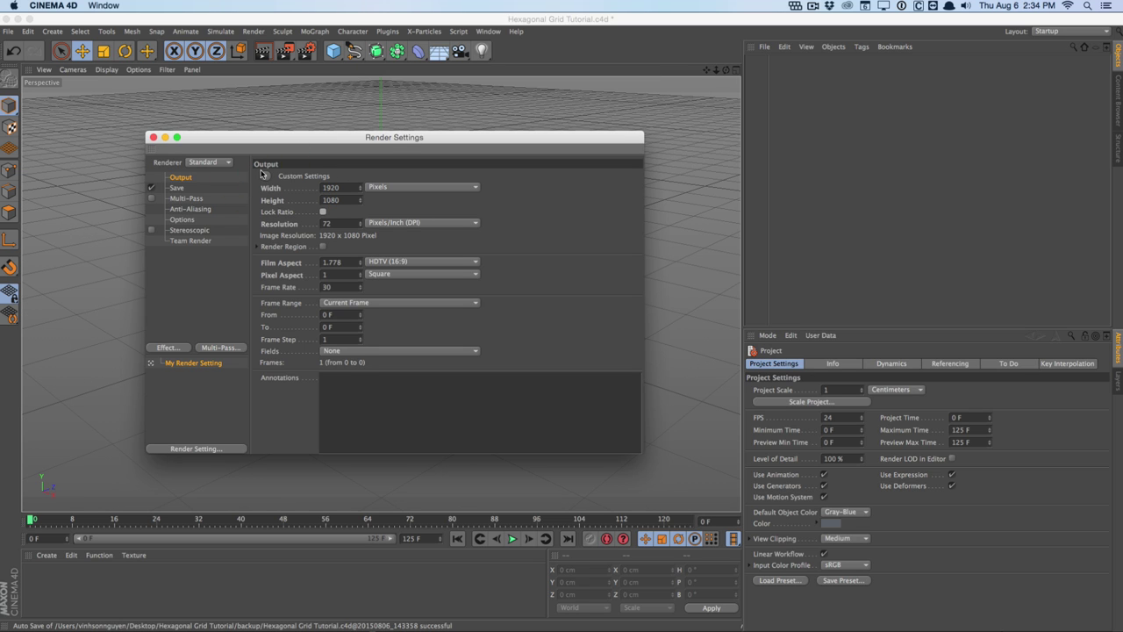
- Set the render output frame rate to 24, check the save options, and close the render settings
text(24)
click(279, 274)
click(180, 188)
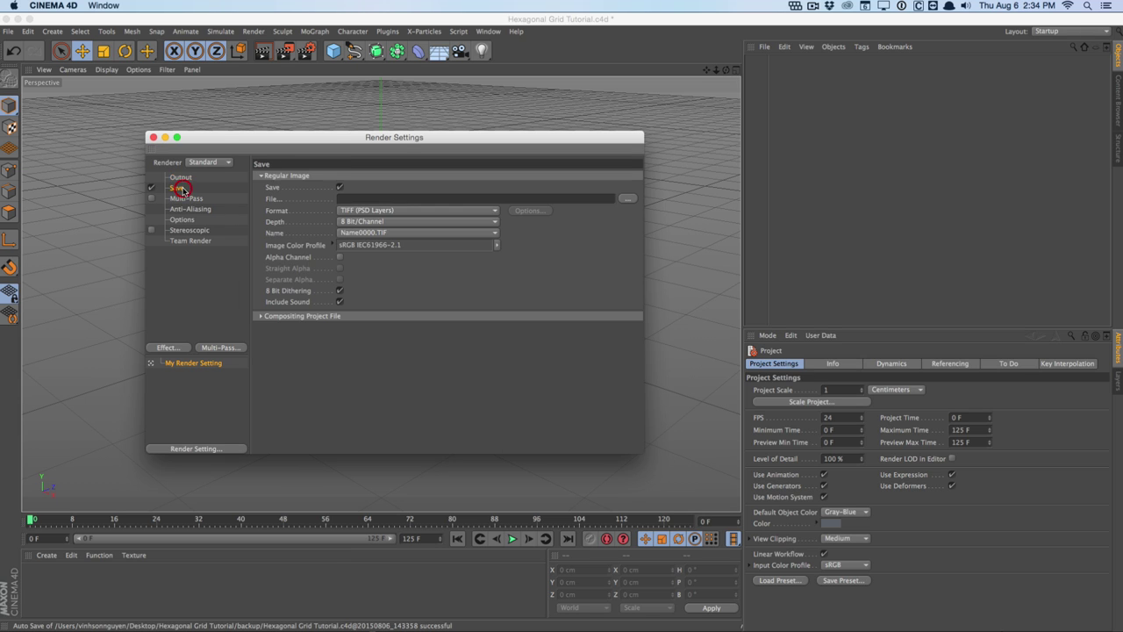
click(153, 137)
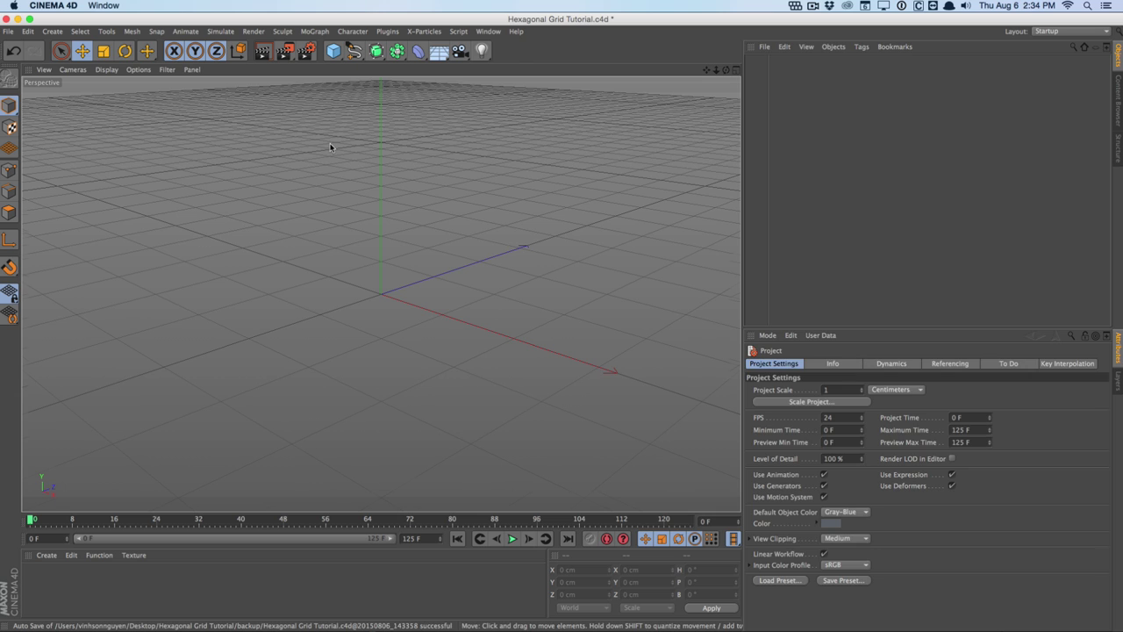
- Add a cylinder primitive and set its rotation segments to 6 for a hexagonal shape
alt+drag(330, 146, 650, 123)
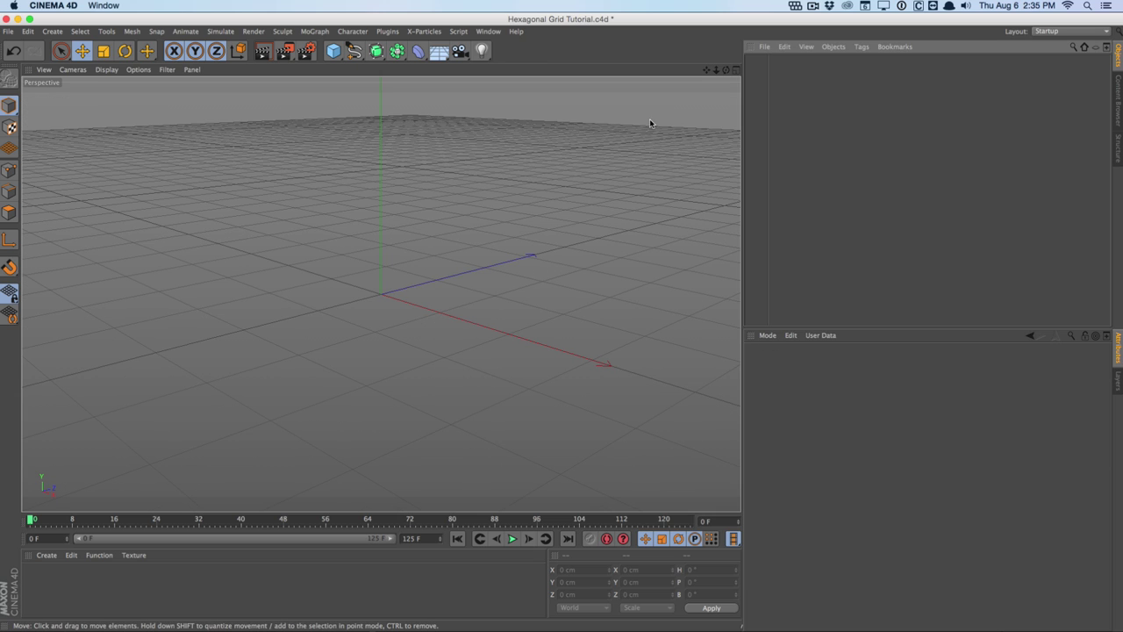
click(338, 50)
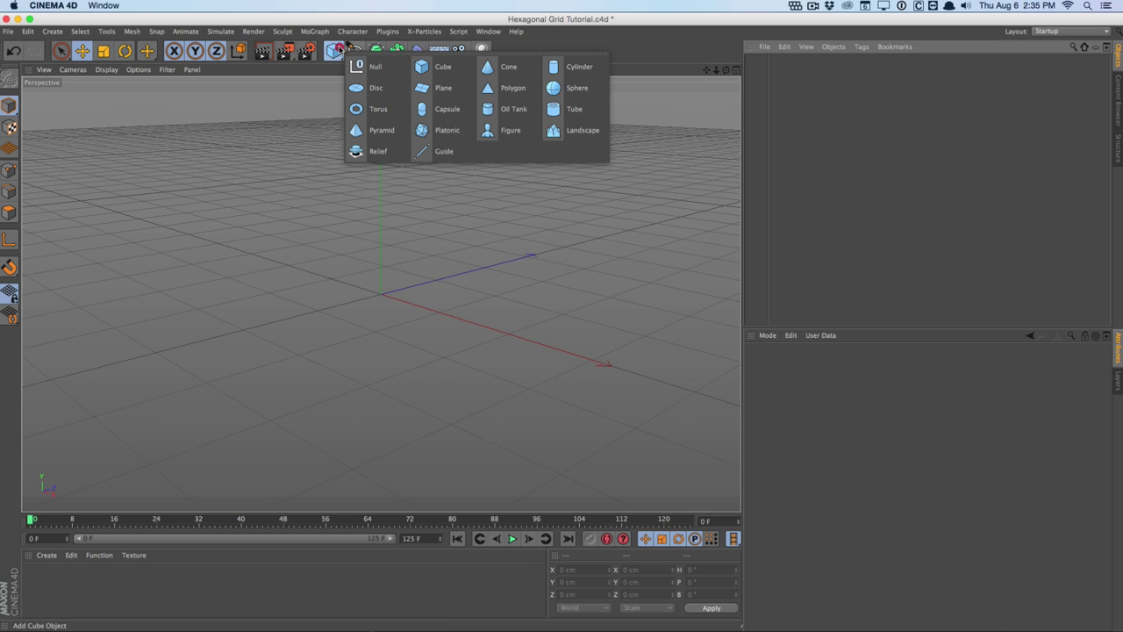
click(569, 66)
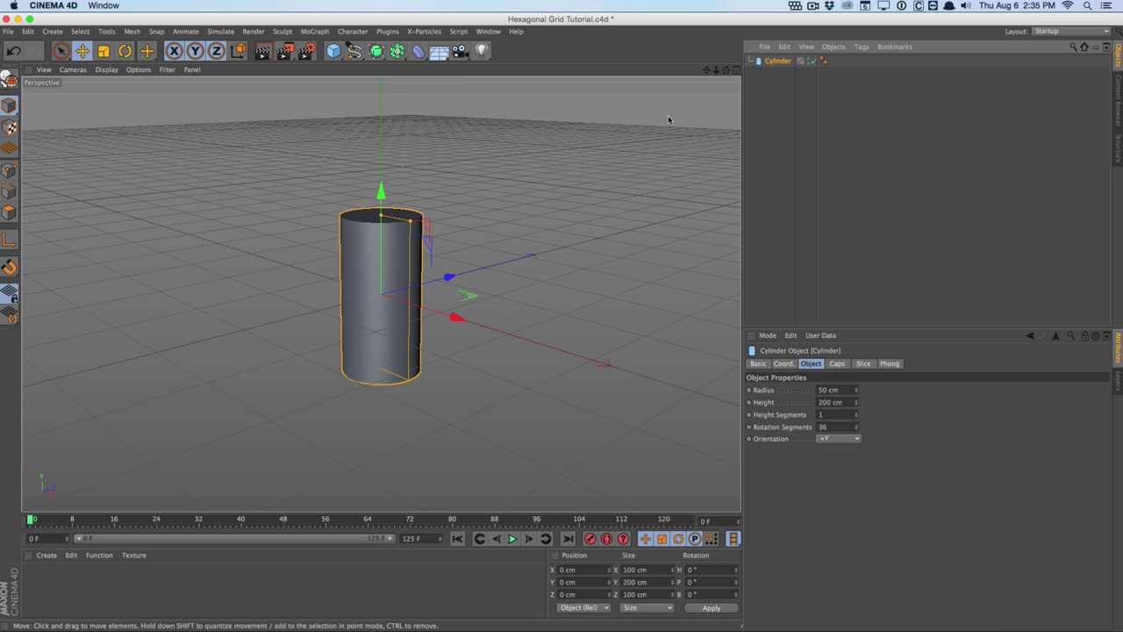
double_click(823, 427)
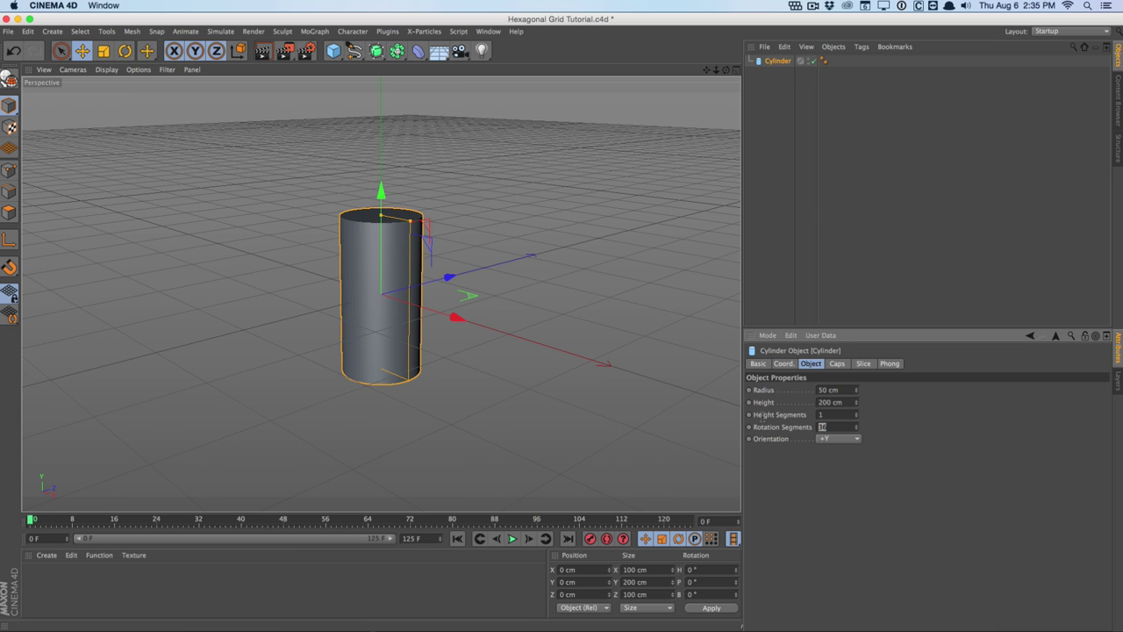
text(6)
key(Return)
alt+drag(514, 332, 451, 277)
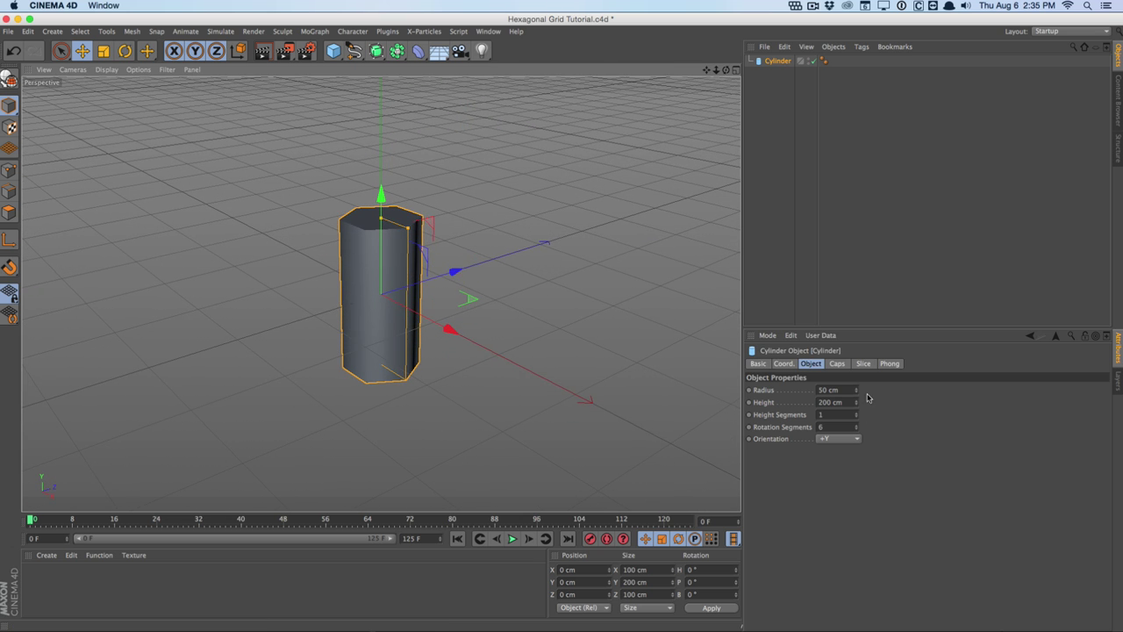
- Set the hexagonal cylinder's radius to 20 cm
click(783, 375)
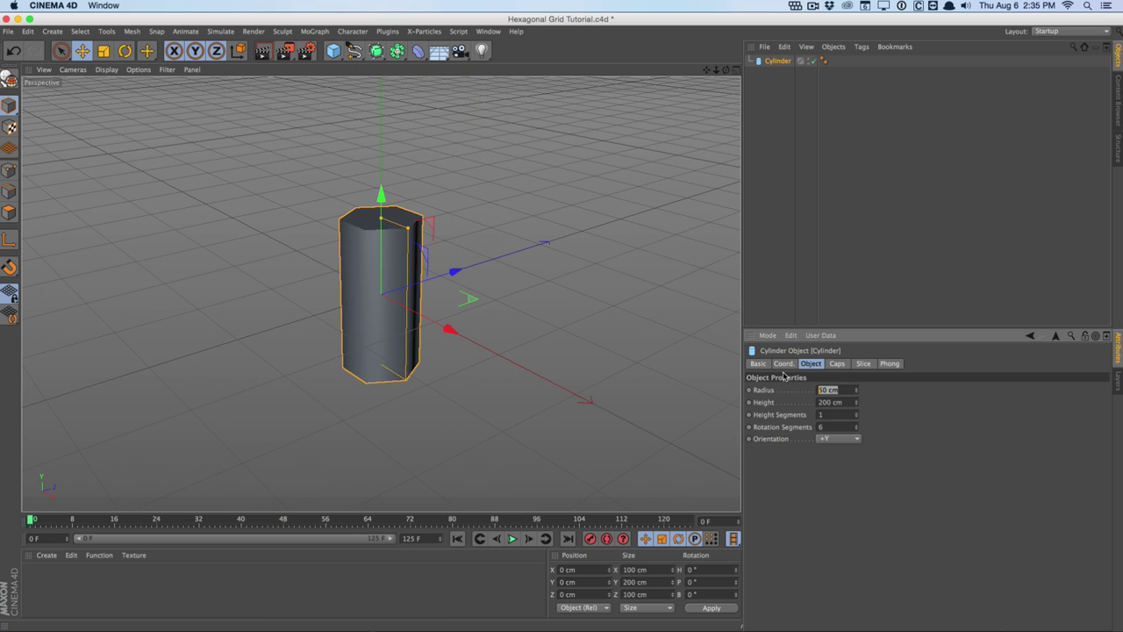
text(20)
key(Return)
alt+right_drag(458, 296, 502, 221)
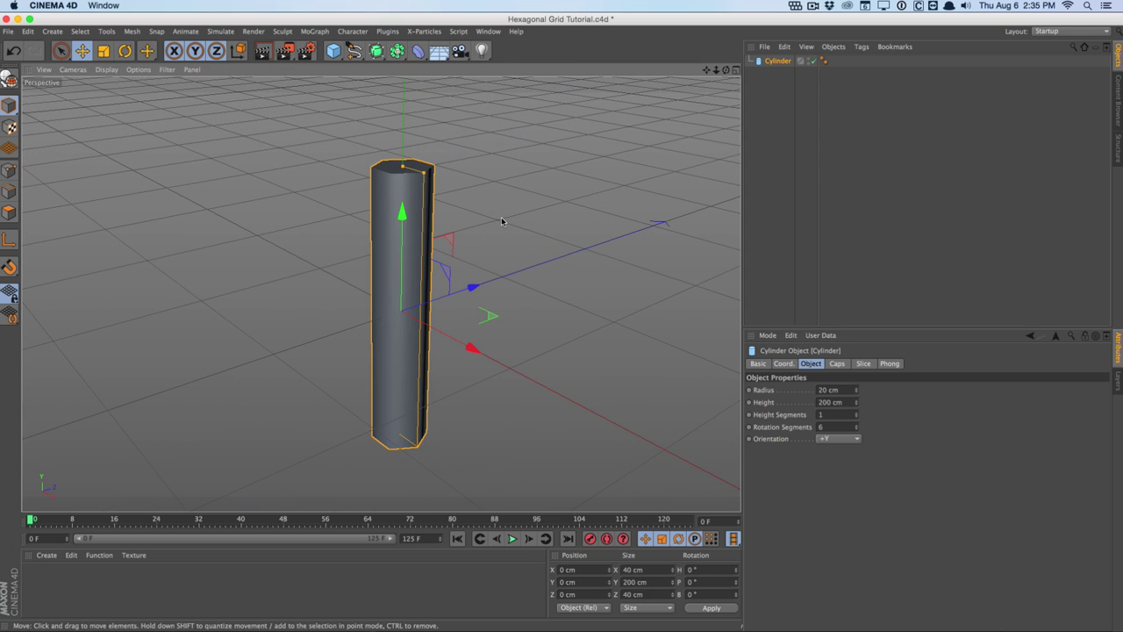
alt+middle_drag(502, 221, 514, 263)
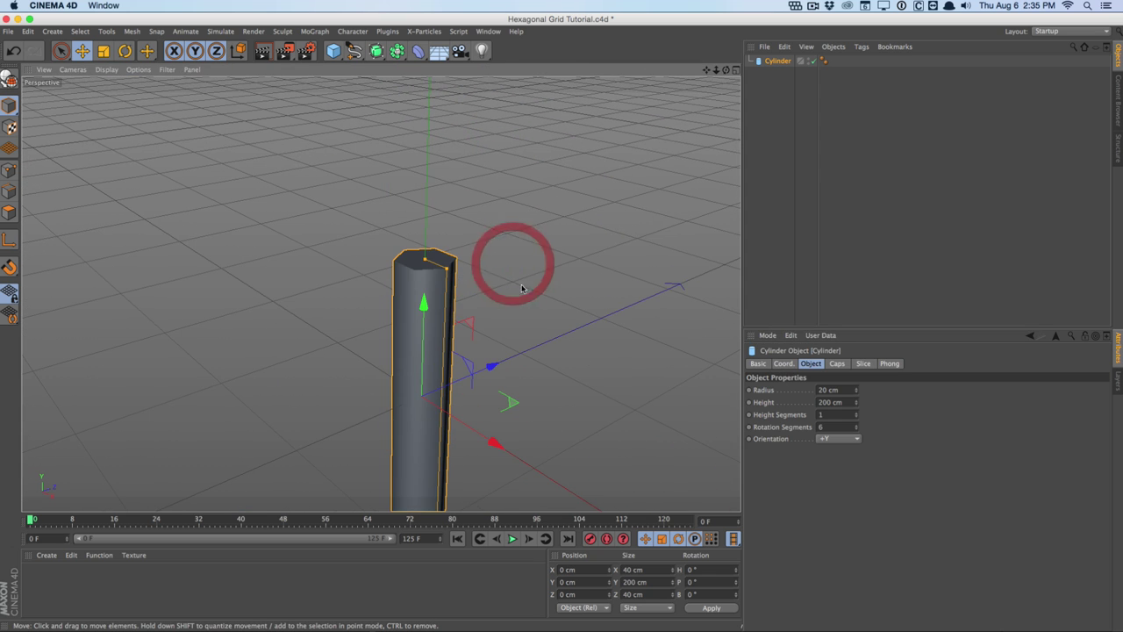
mouse_move(512, 300)
alt+mouse_down()
mouse_move(511, 318)
mouse_move(514, 283)
alt+mouse_up()
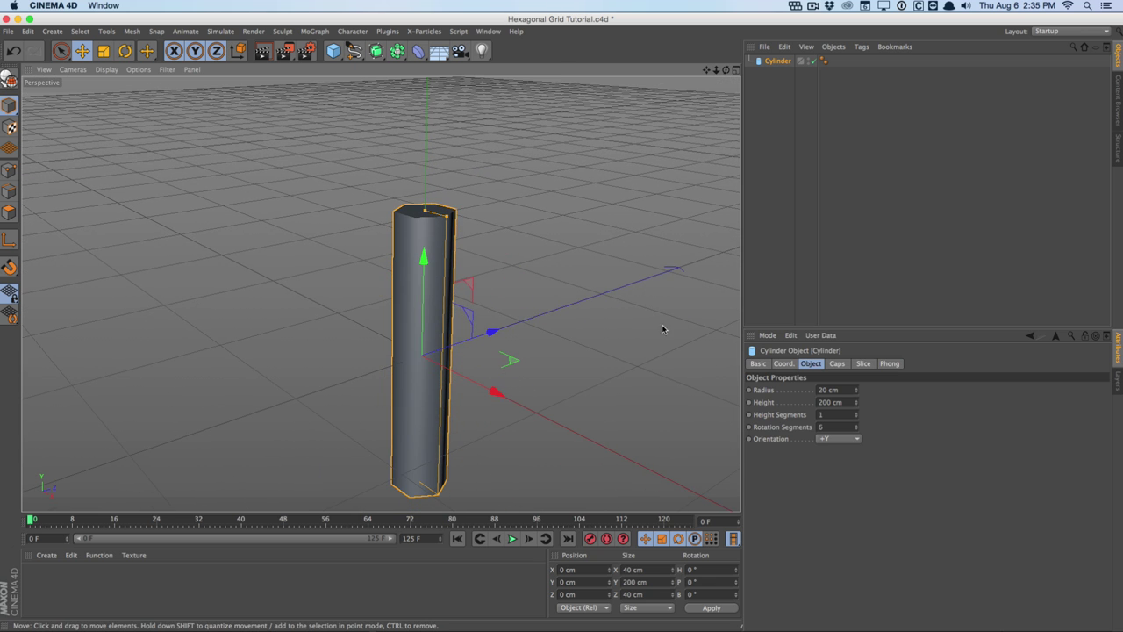
- Rename the cylinder object as Body
double_click(778, 61)
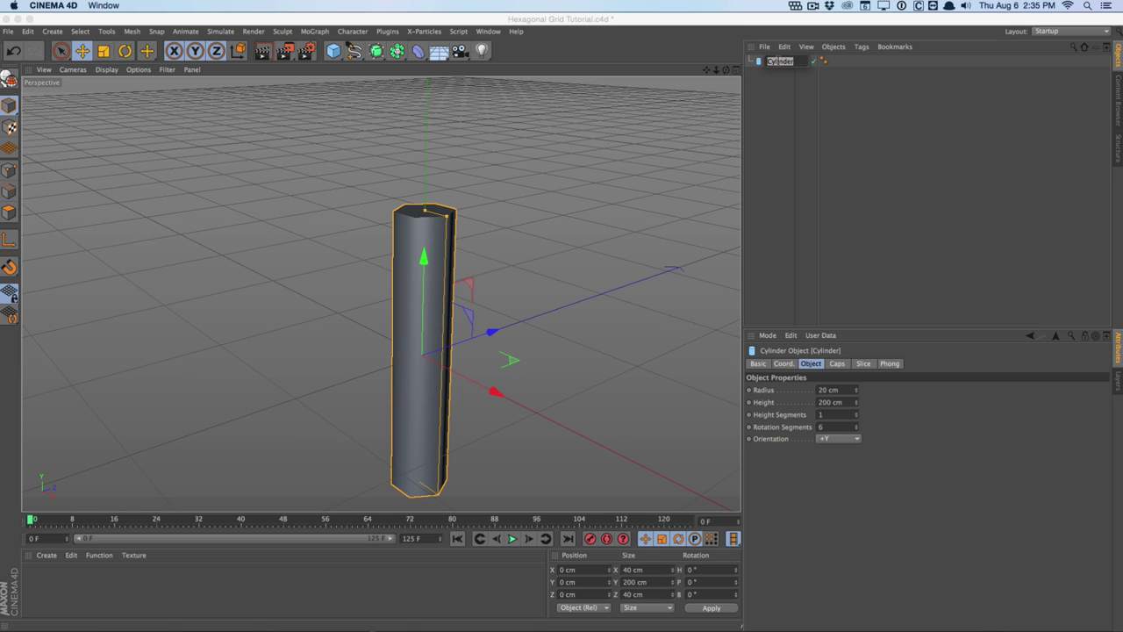
text(Body)
key(Return)
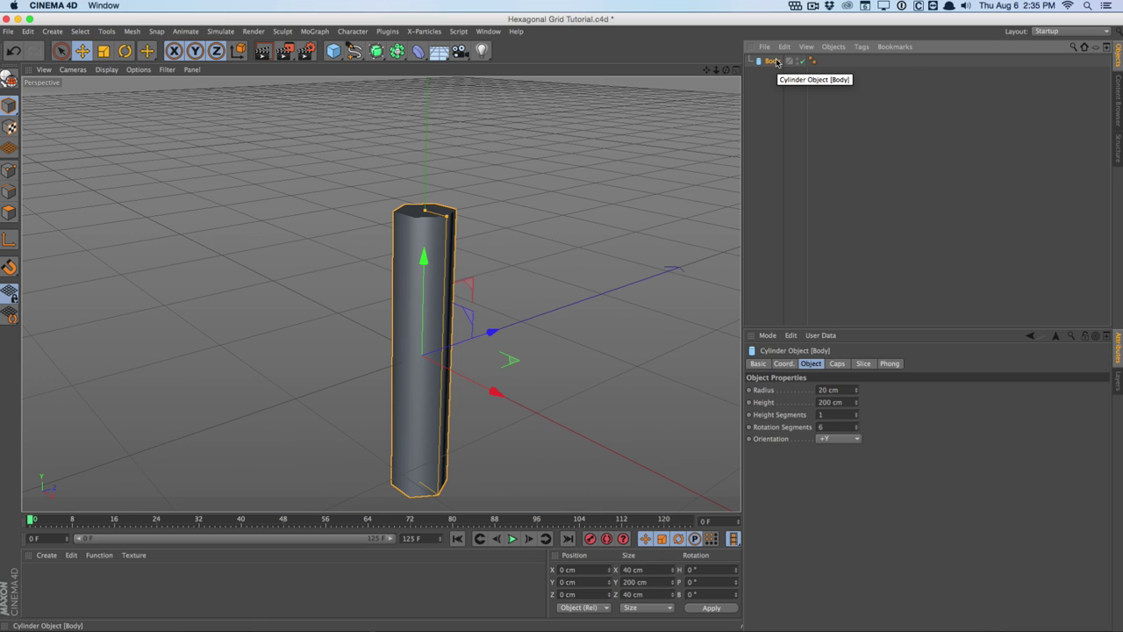
- Duplicate the Body cylinder and rename the copy as Top
ctrl+drag(777, 76, 776, 72)
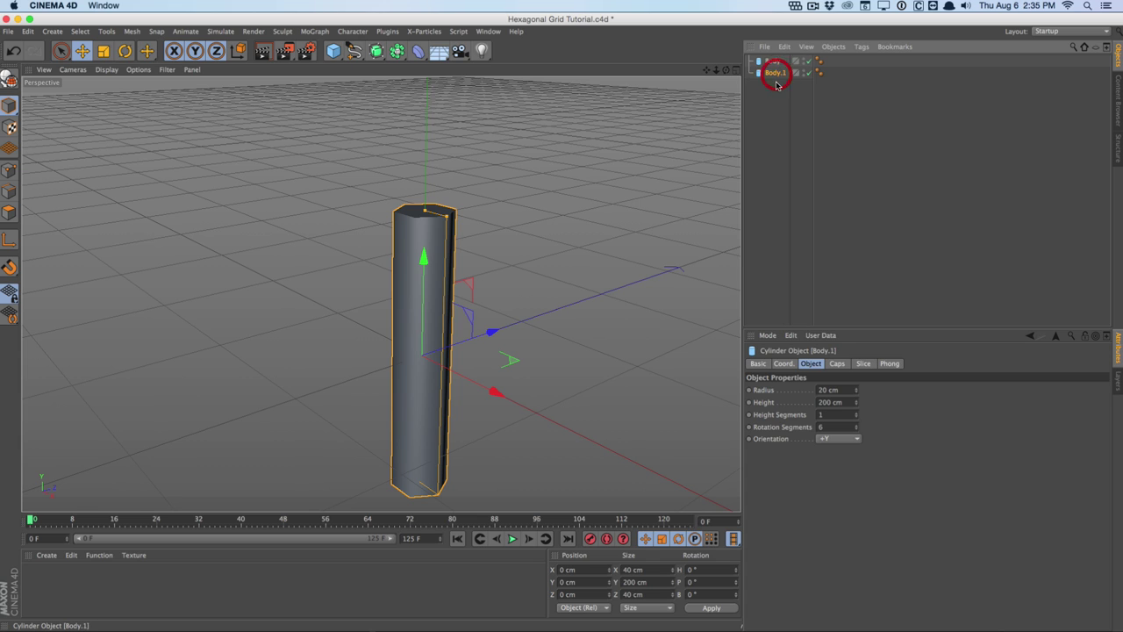
double_click(776, 73)
text(To)
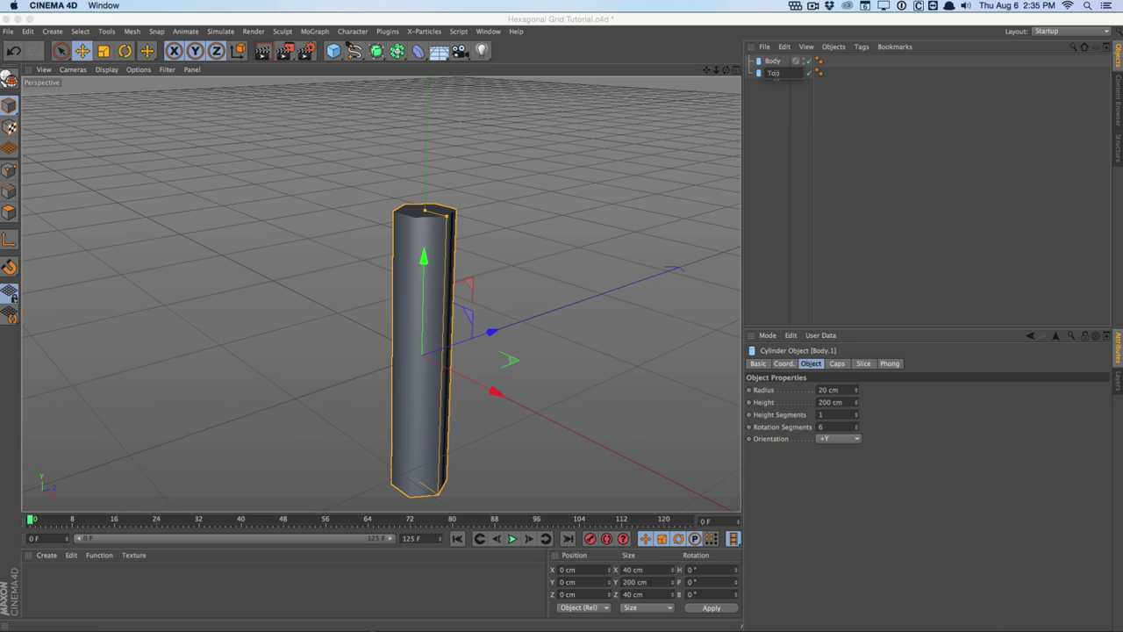
text(p)
key(Return)
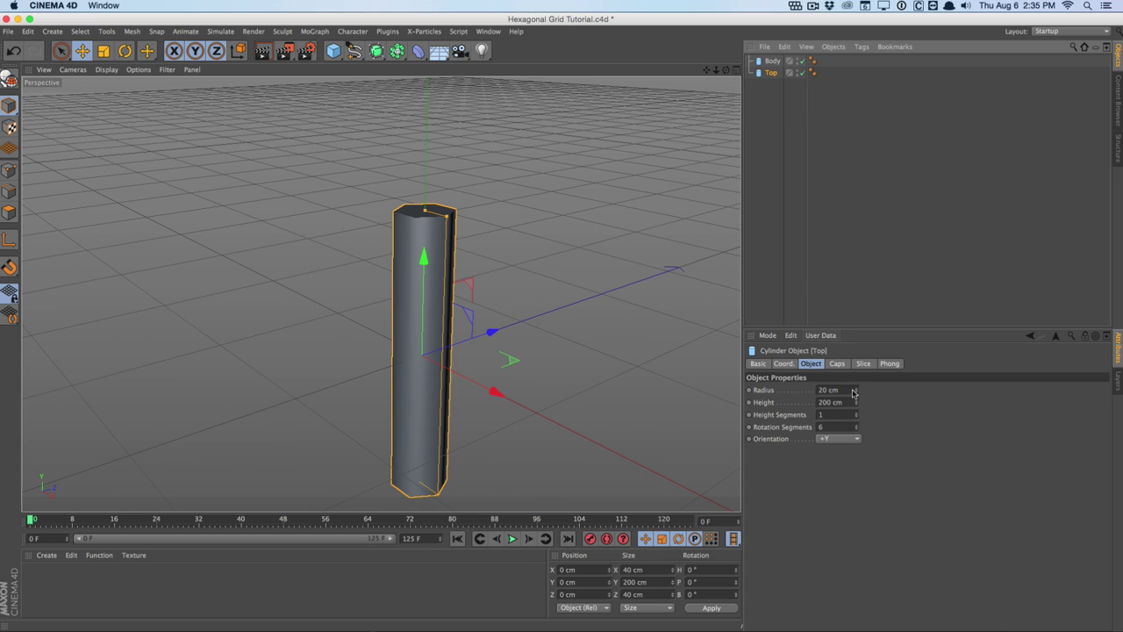
- Reduce the Top cylinder's height to 10 cm and raise it to the column's upper end, about Y 98 cm
drag(857, 403, 857, 438)
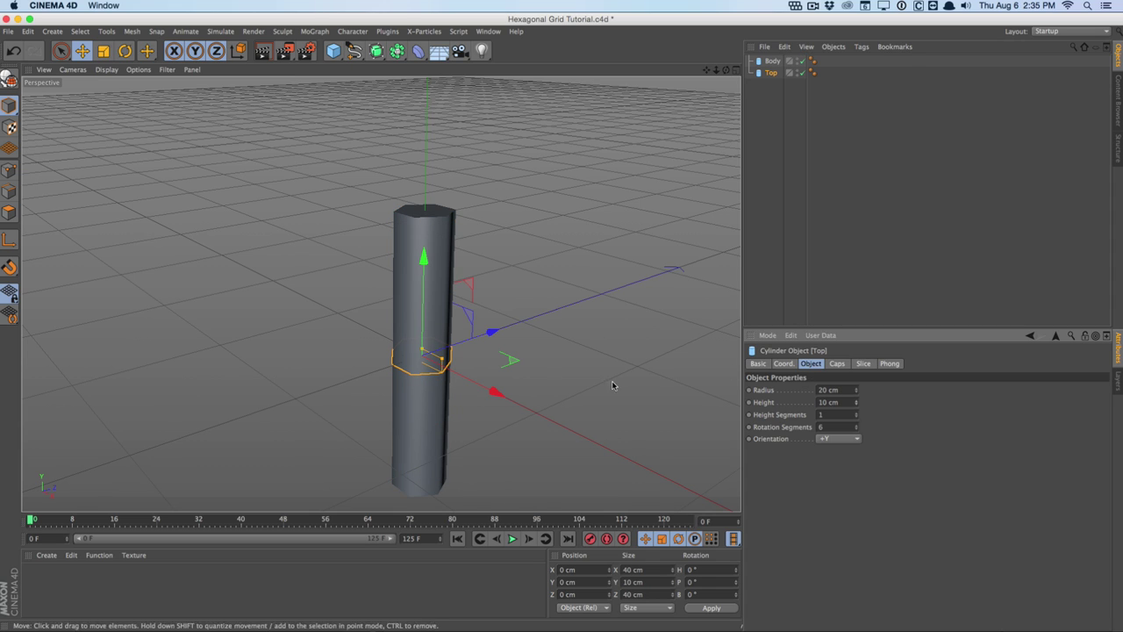
drag(423, 257, 437, 112)
- Set the Top cylinder's radius to 25 cm so it overhangs the column body
click(828, 390)
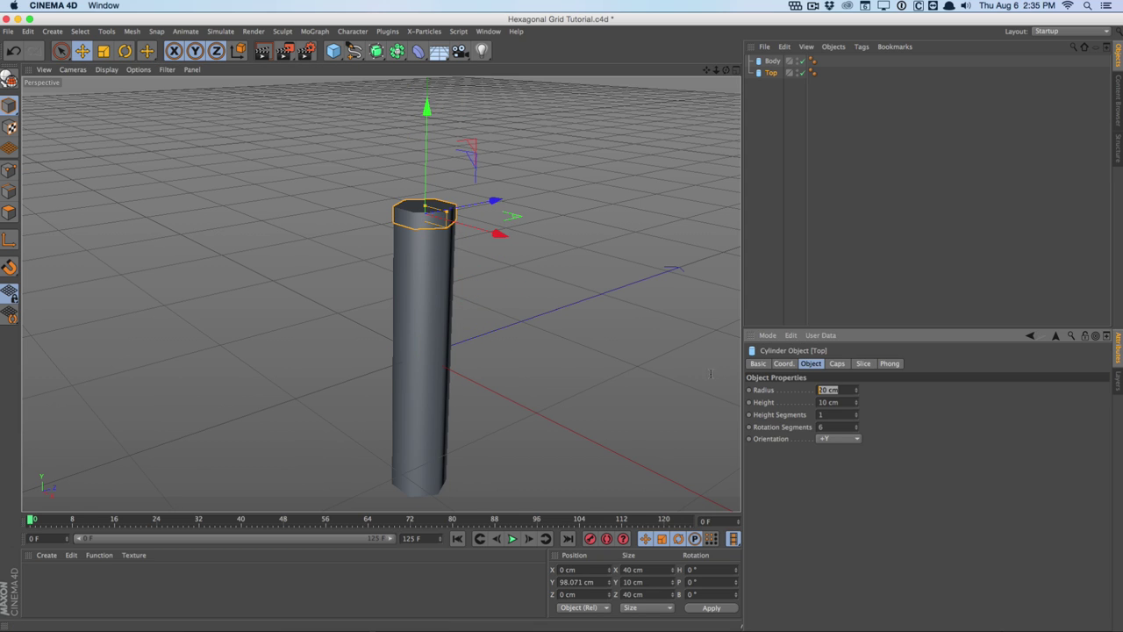
text(25)
key(Return)
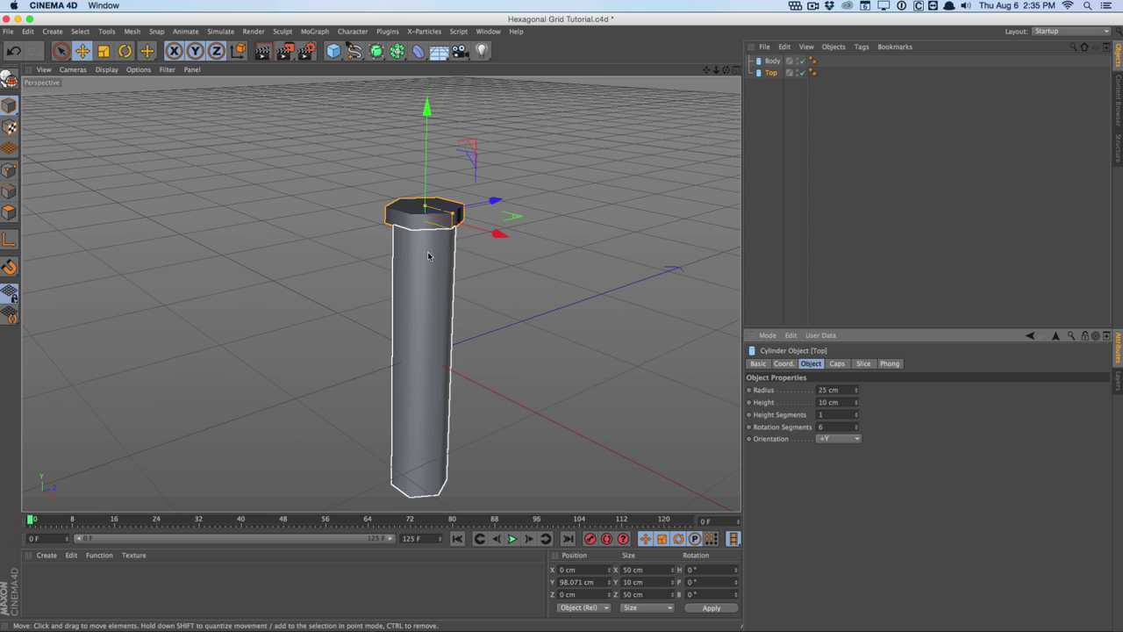
scroll(373, 248, up, 5)
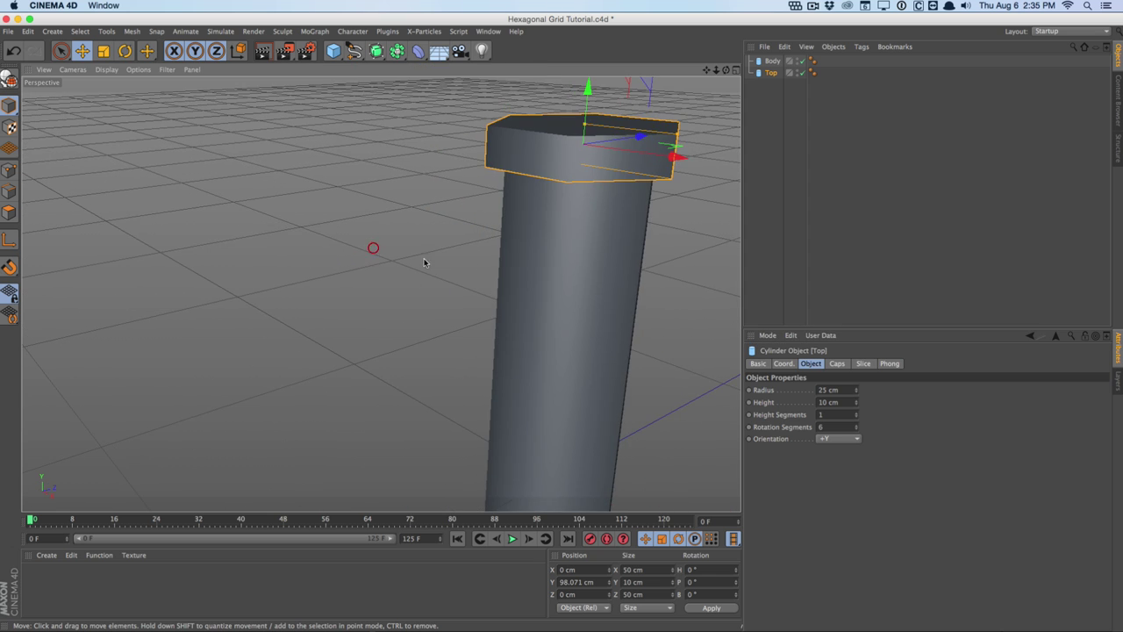
scroll(424, 261, down, 5)
scroll(381, 293, up, 3)
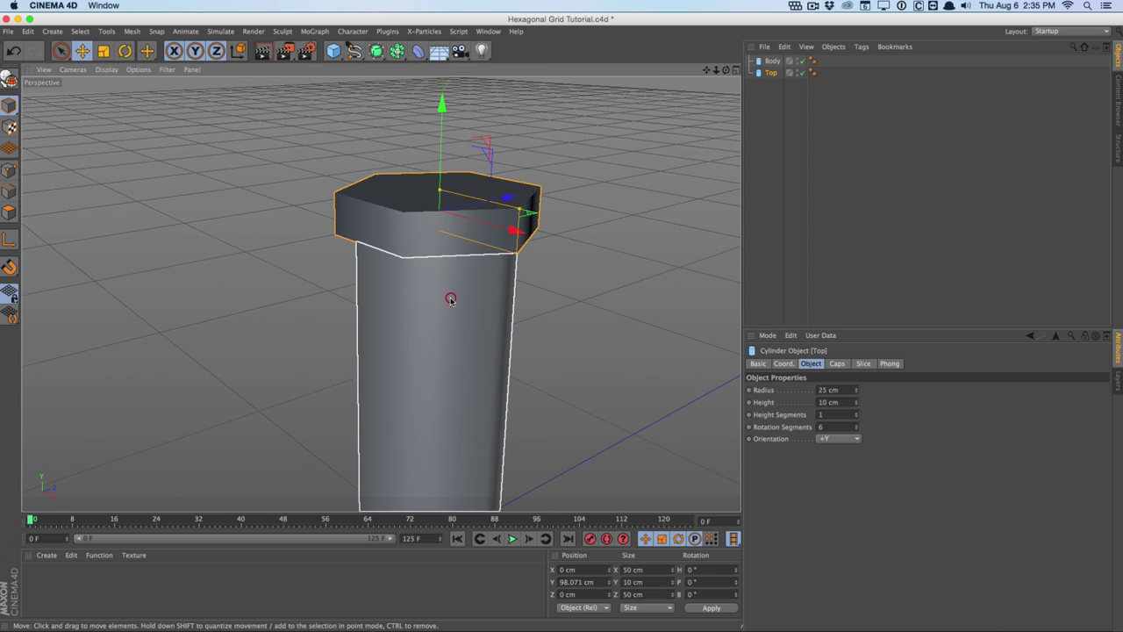
- Set the Top cylinder's radius to 22 cm and its height to 2.5 cm
alt+drag(450, 300, 451, 250)
drag(855, 389, 739, 370)
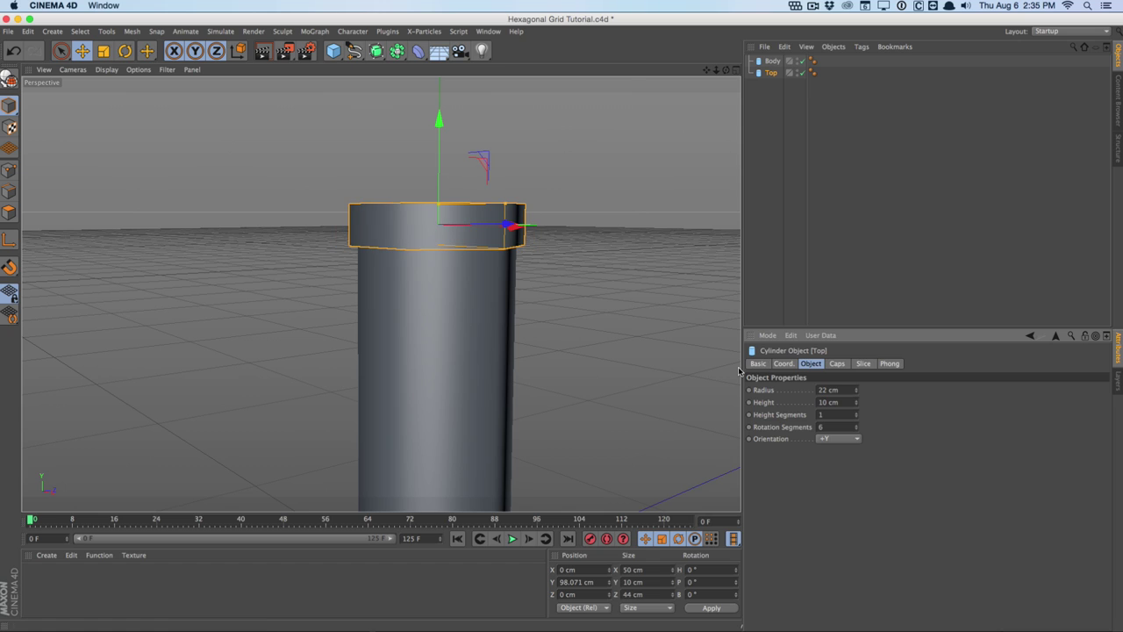
drag(855, 402, 788, 402)
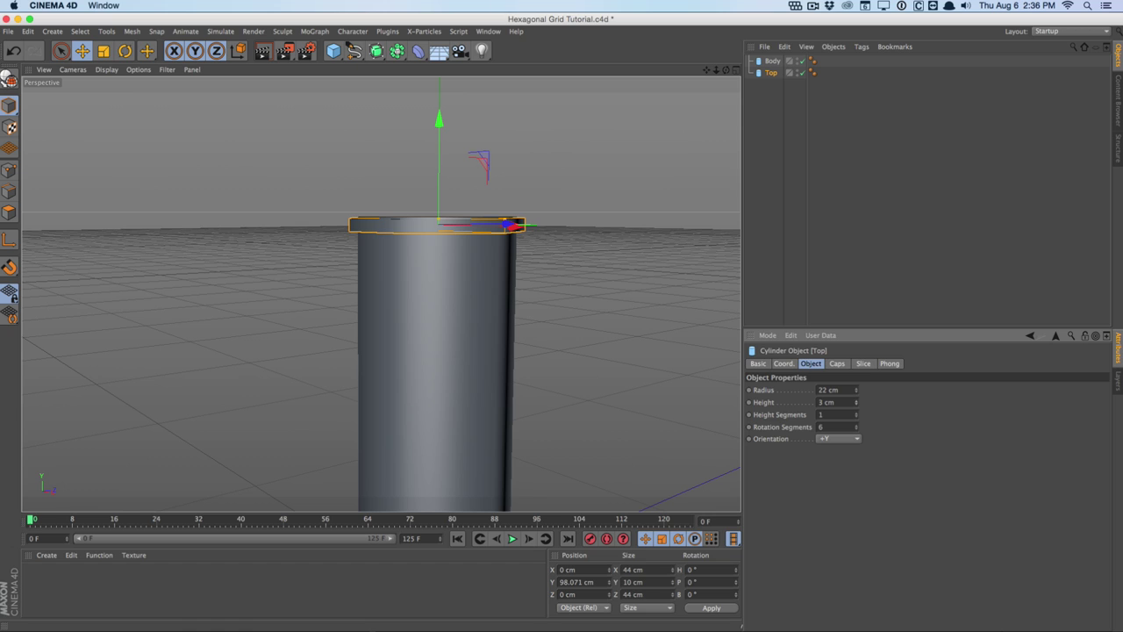
double_click(825, 402)
text(2.5)
key(Return)
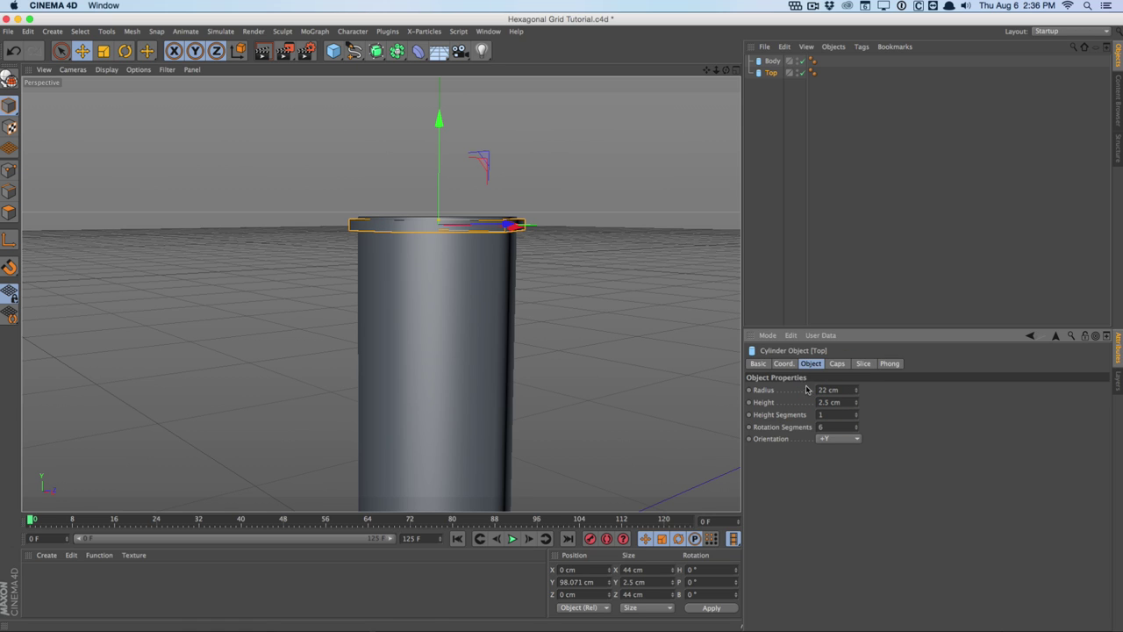
- Raise the Top cylinder to about Y 99.3 cm so it caps the column's upper end
drag(439, 120, 442, 120)
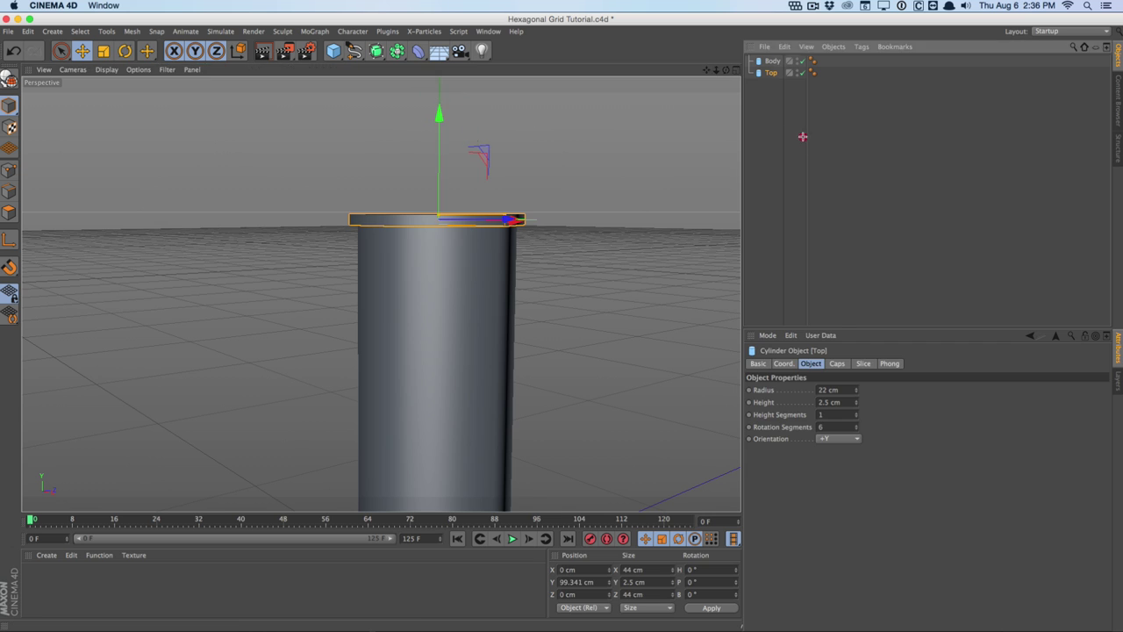
click(554, 260)
alt+drag(555, 261, 477, 216)
- Shorten the Body cylinder to 119 cm and raise it to about Y 38.9 cm so it meets the cap
click(772, 60)
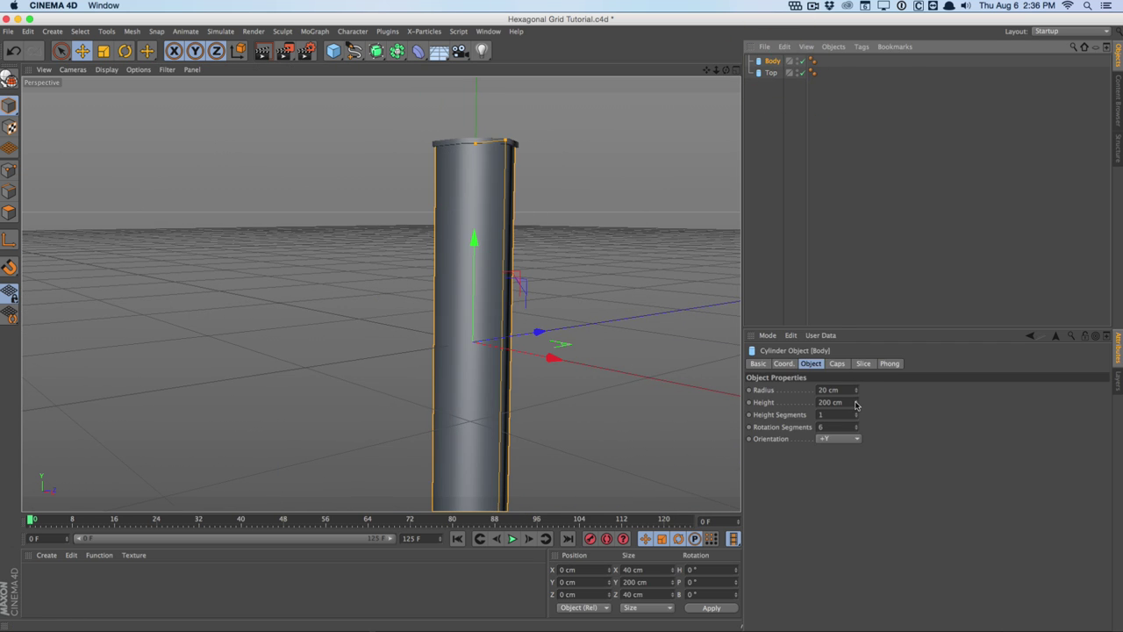
drag(856, 405, 856, 426)
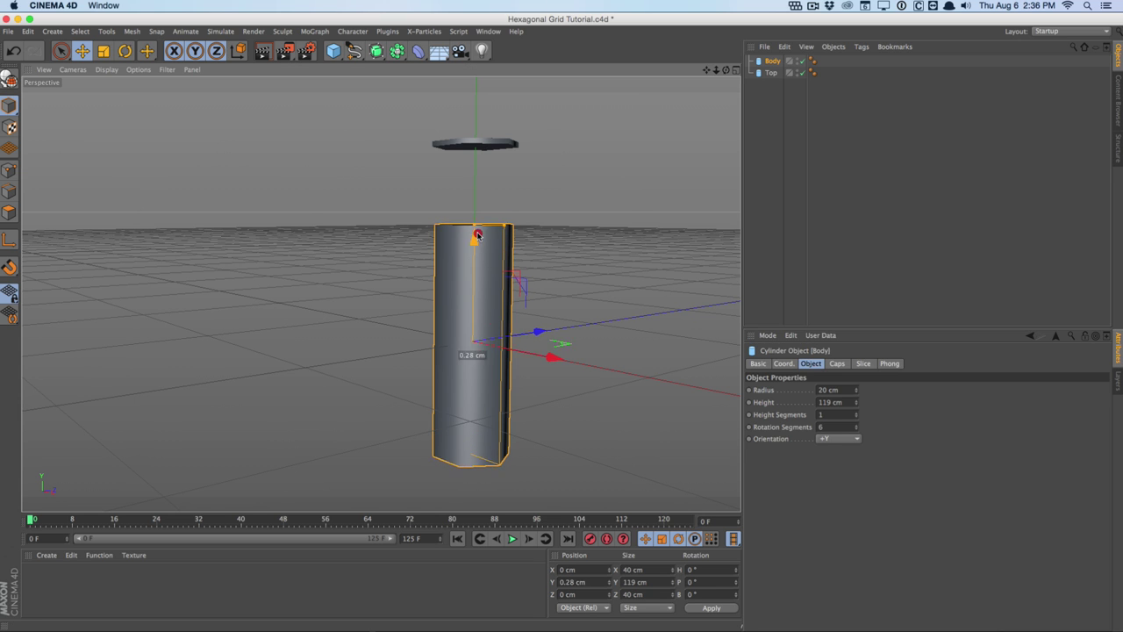
drag(473, 239, 517, 163)
- Duplicate the Top cylinder and rename the copy as Glow
alt+right_drag(518, 163, 596, 120)
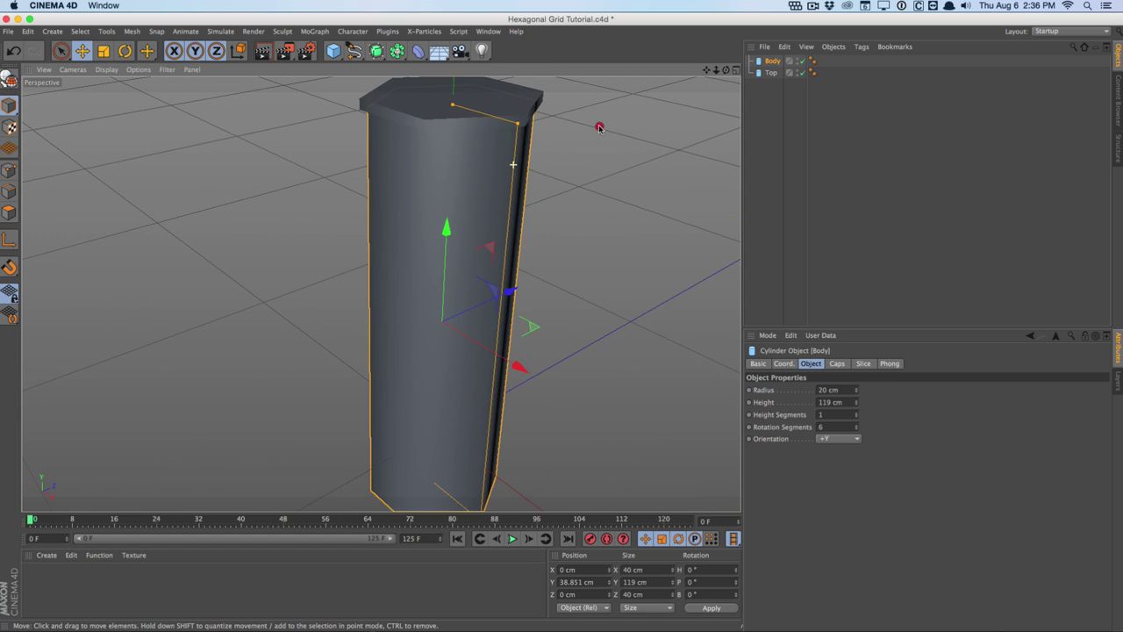
alt+drag(597, 121, 567, 280)
alt+drag(530, 230, 541, 254)
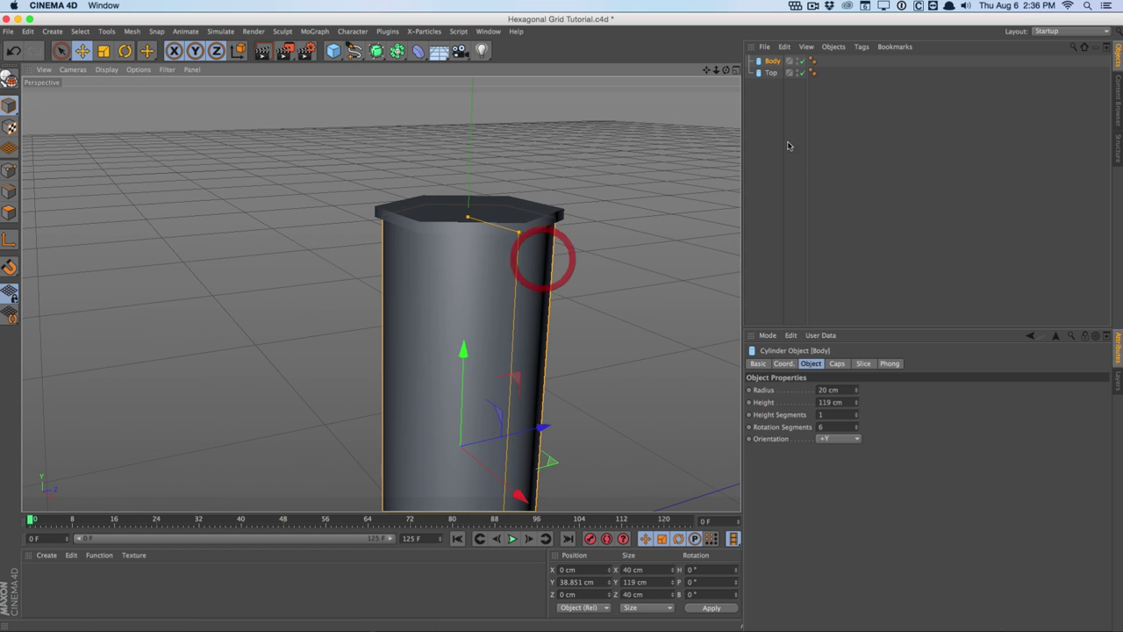
click(773, 74)
ctrl+drag(772, 75, 772, 85)
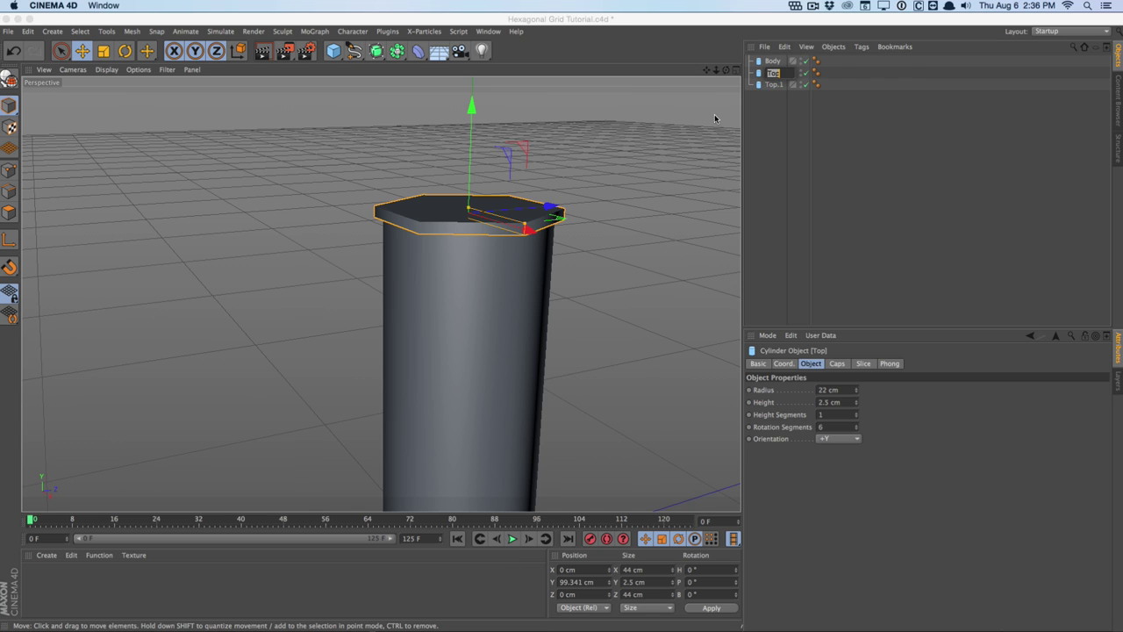
click(775, 85)
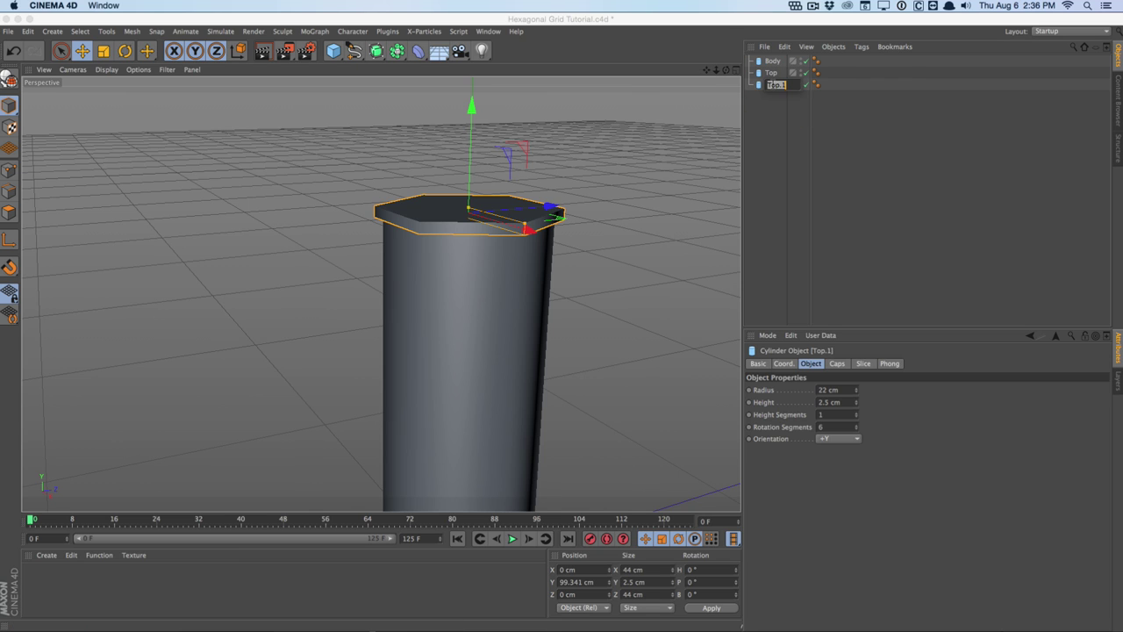
text(Glow)
key(Return)
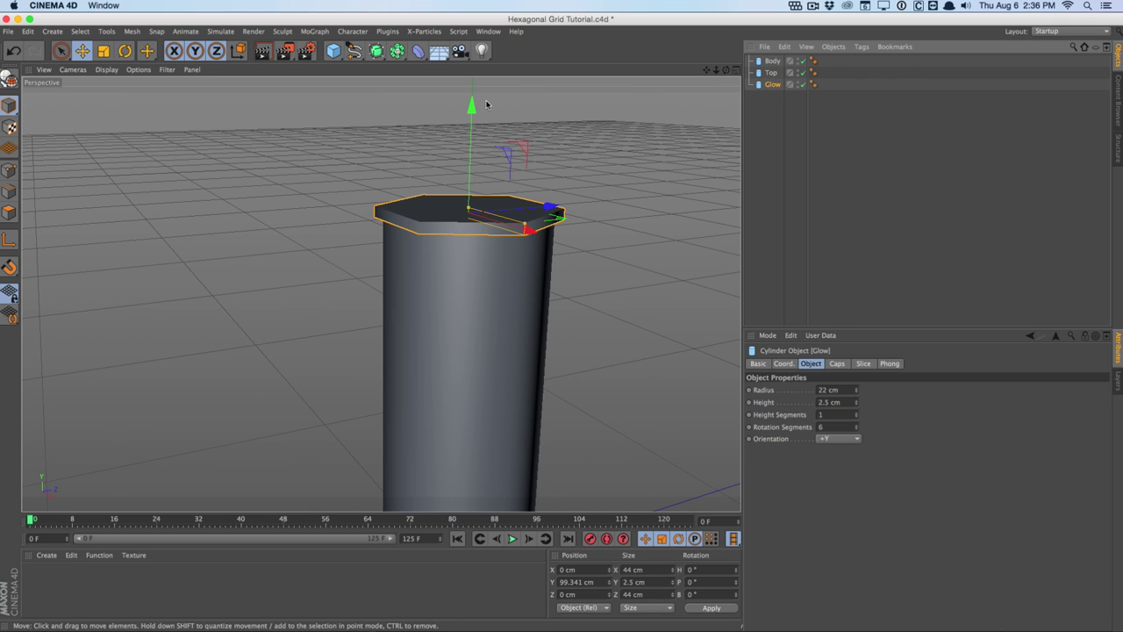
- Lower the Glow cylinder to about Y 93.6 cm, below the cap, and set its height to 1.8 cm
drag(471, 106, 472, 136)
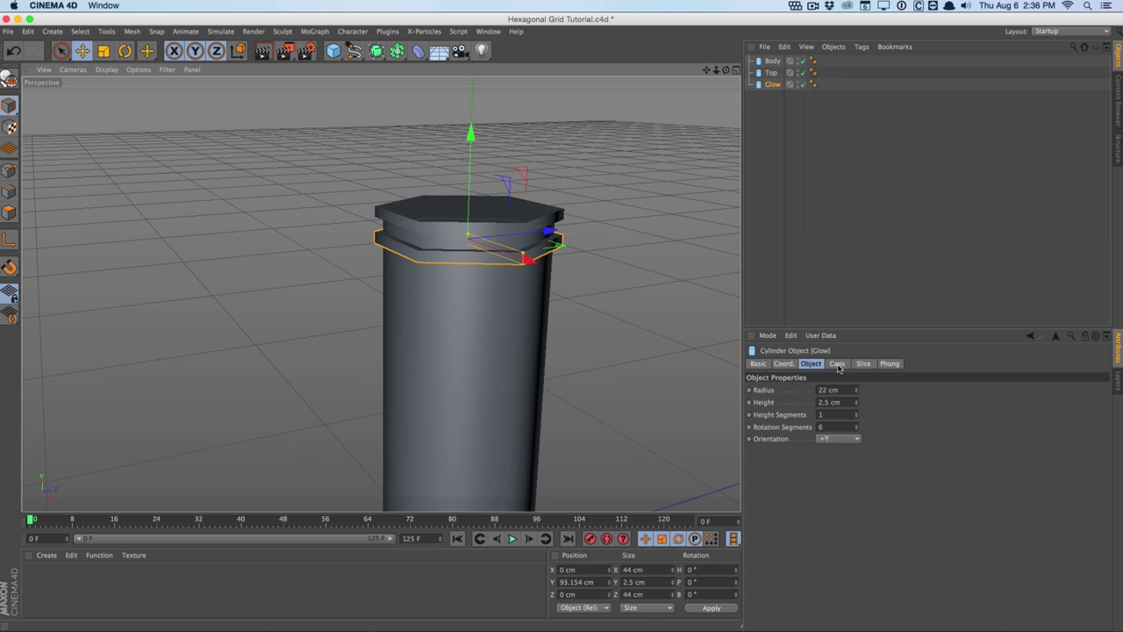
click(845, 402)
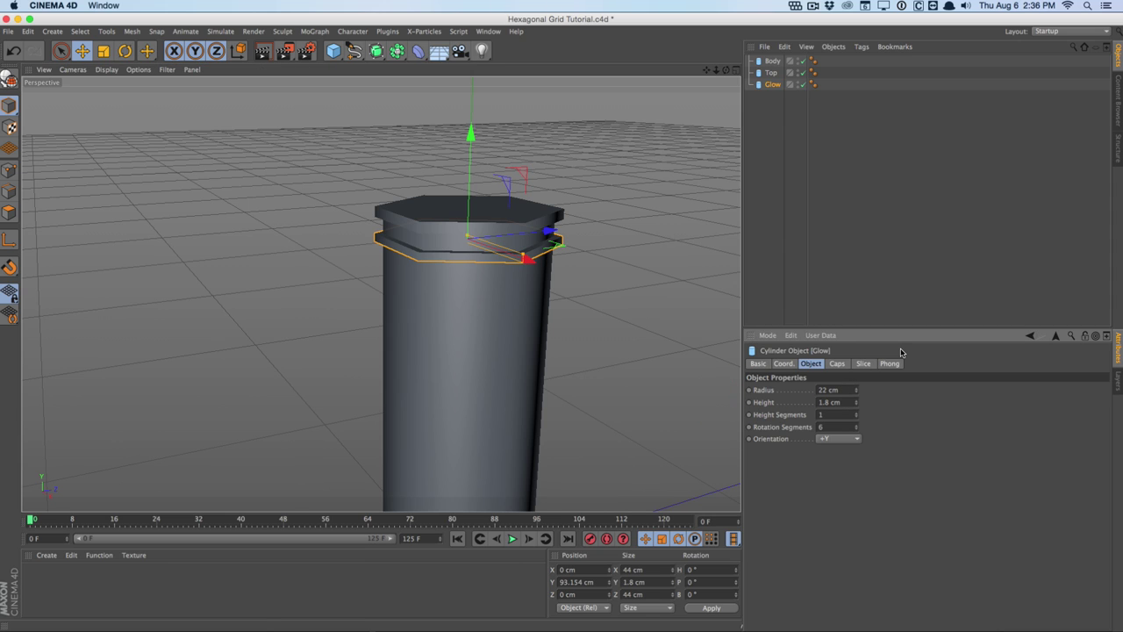
drag(470, 141, 469, 138)
click(749, 138)
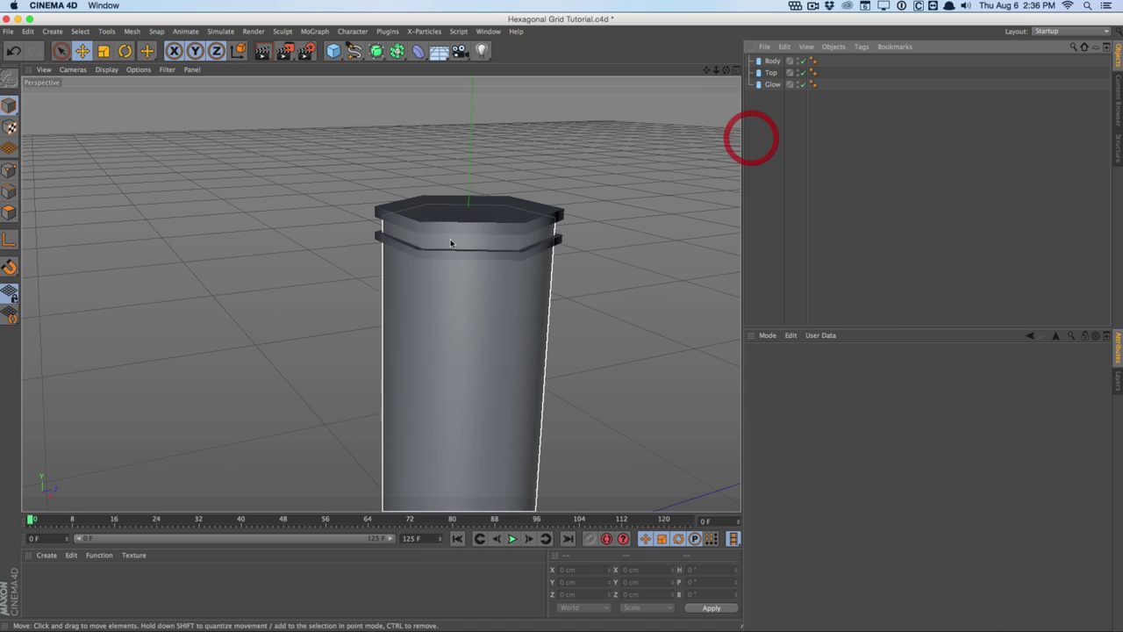
- Enable the caps fillet on the Top cylinder with a radius of 1 cm
click(771, 72)
click(836, 364)
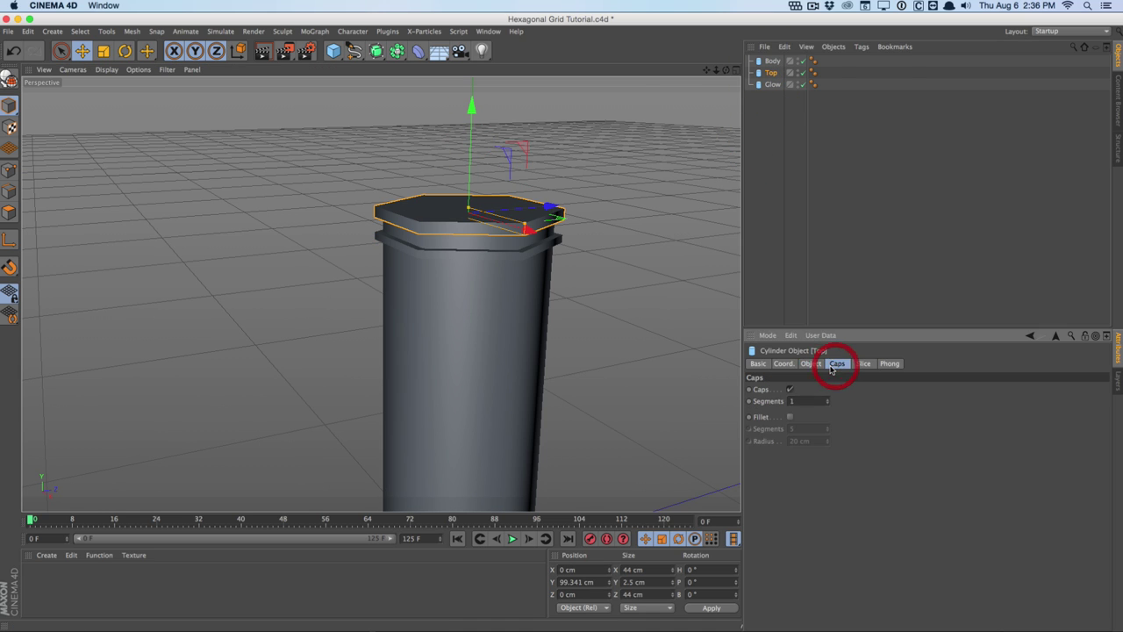
click(789, 417)
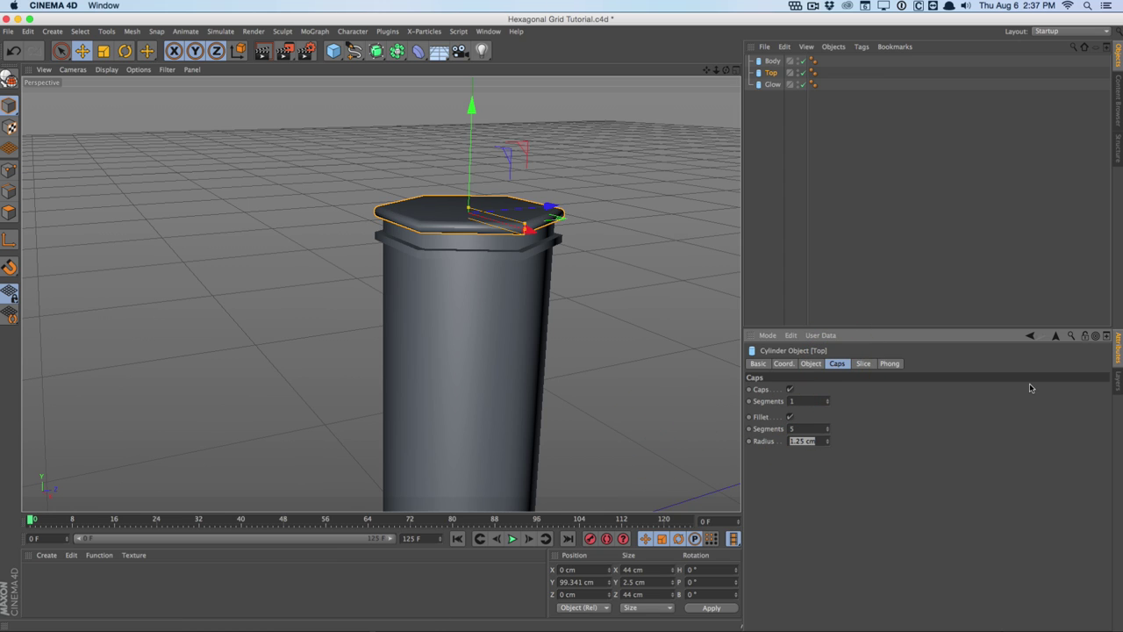
text(1)
key(Return)
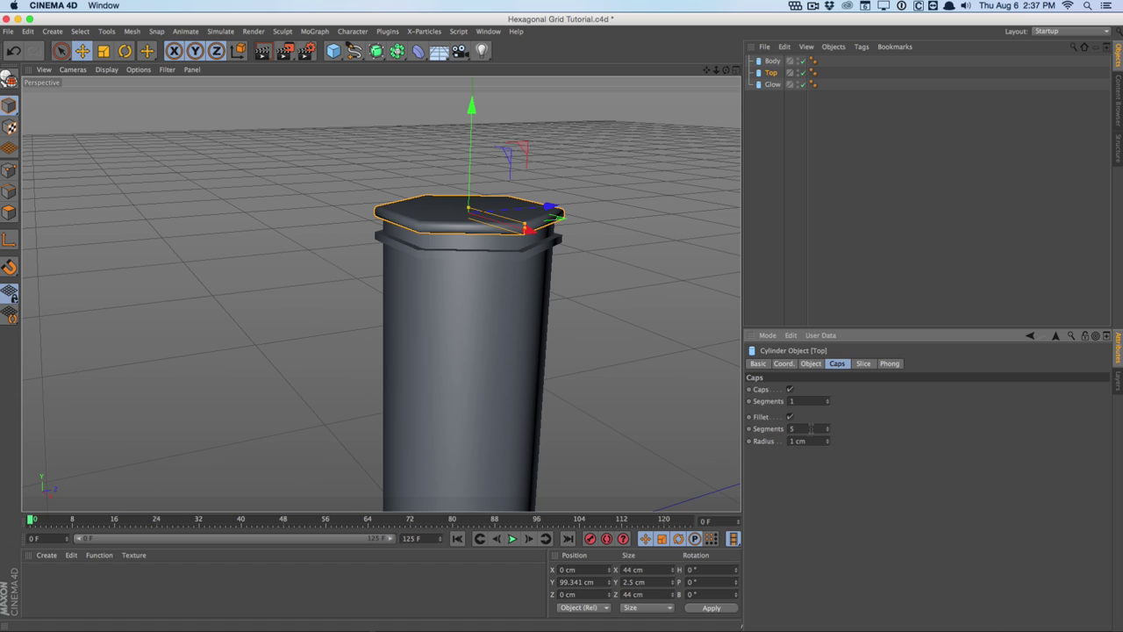
click(839, 217)
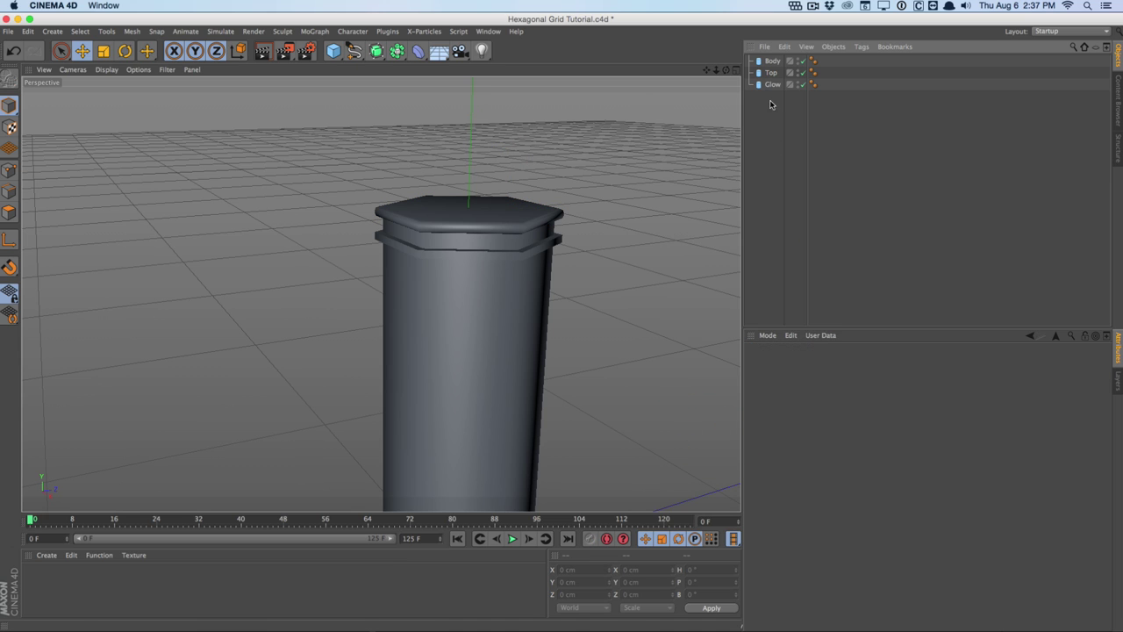
- Reduce the Top cylinder's fillet to 1 segment and render a preview of the view
click(771, 61)
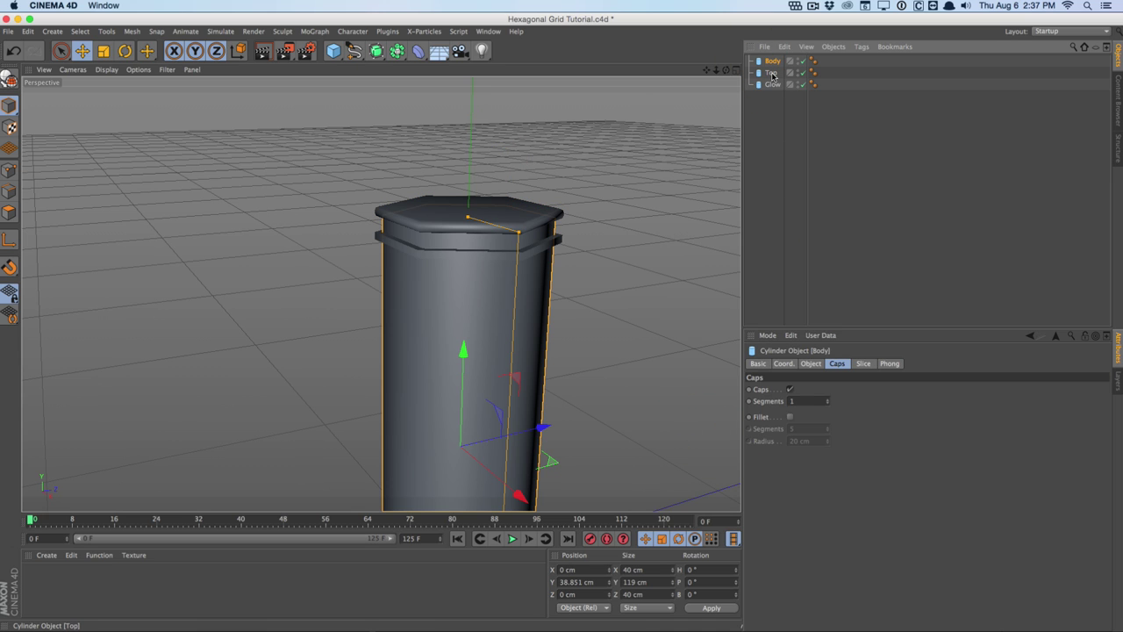
click(771, 74)
drag(803, 428, 759, 419)
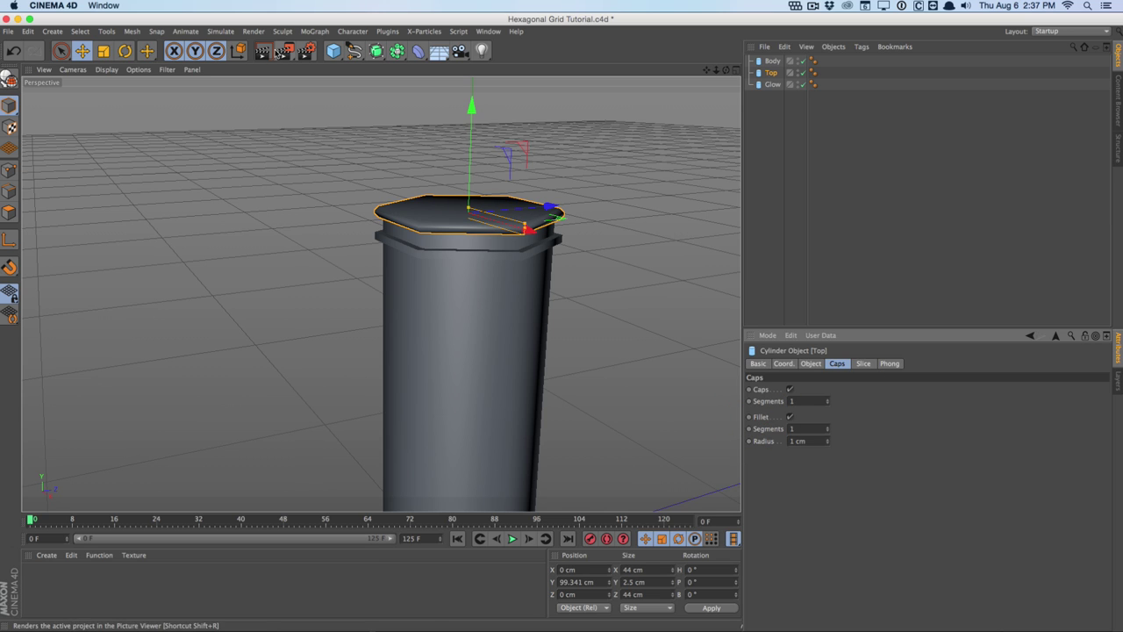
click(263, 51)
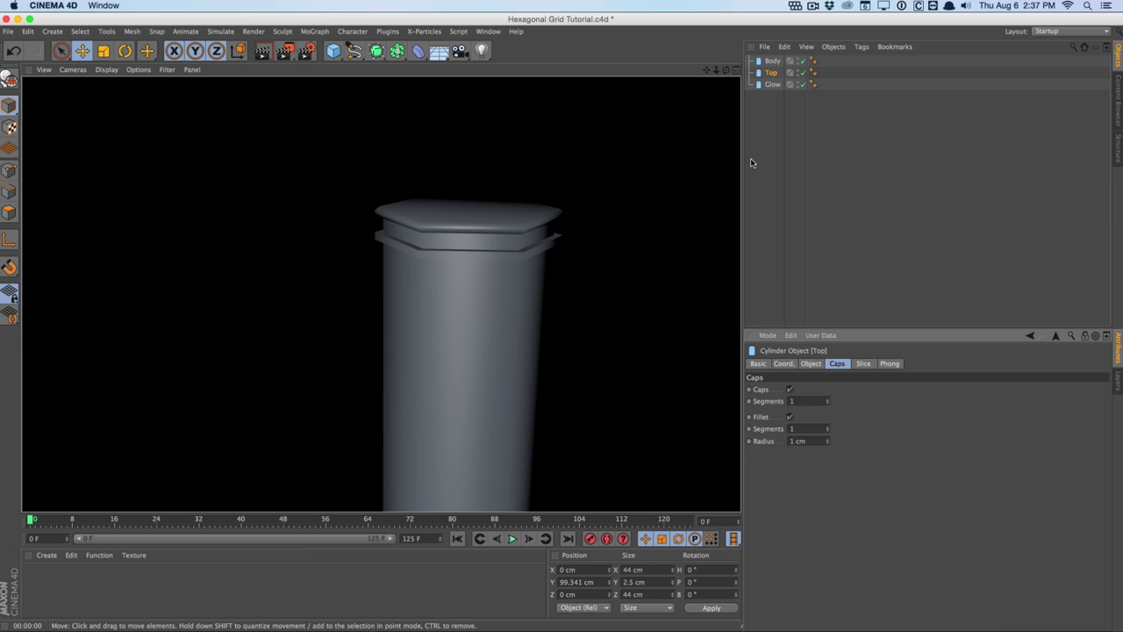
- Set the Phong angle of the Top cylinder's Phong tag to 50°
click(813, 74)
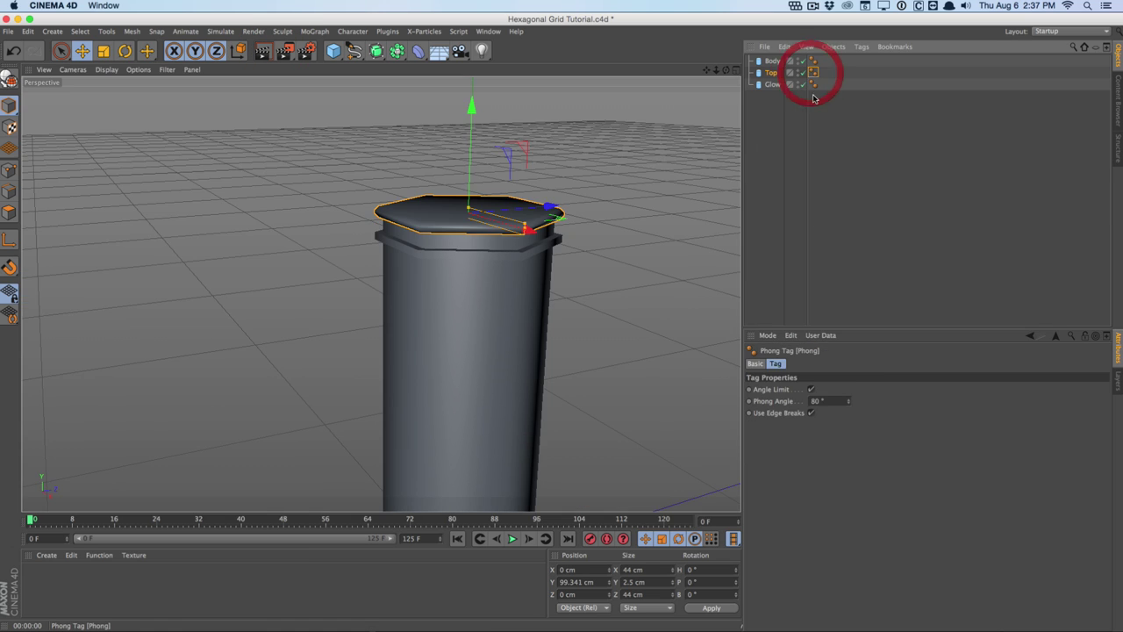
click(836, 401)
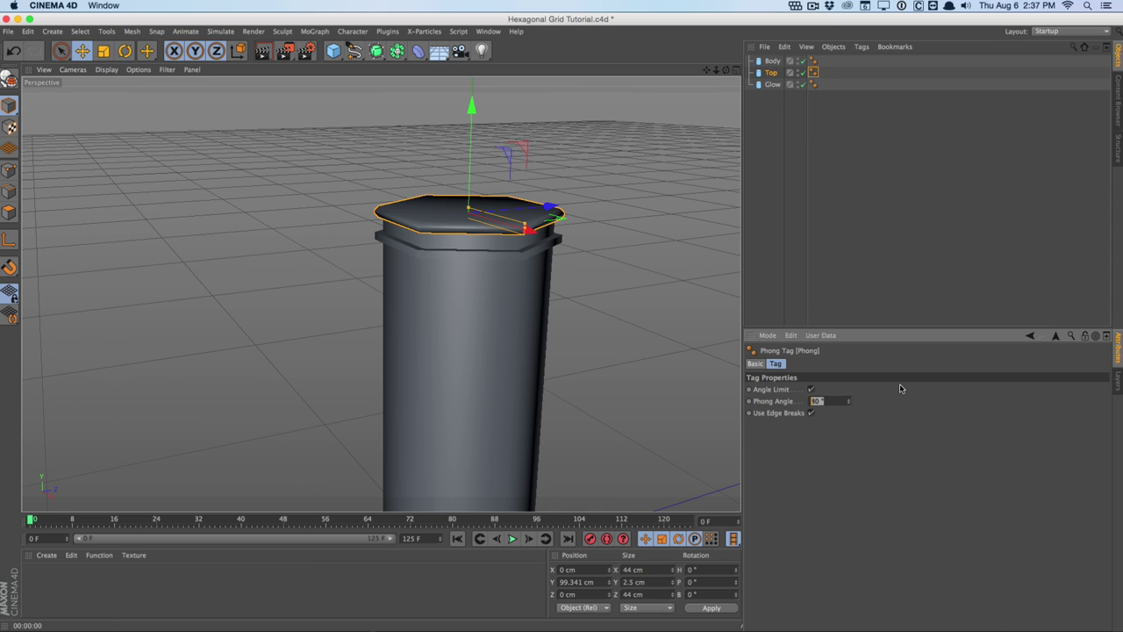
text(50)
key(Return)
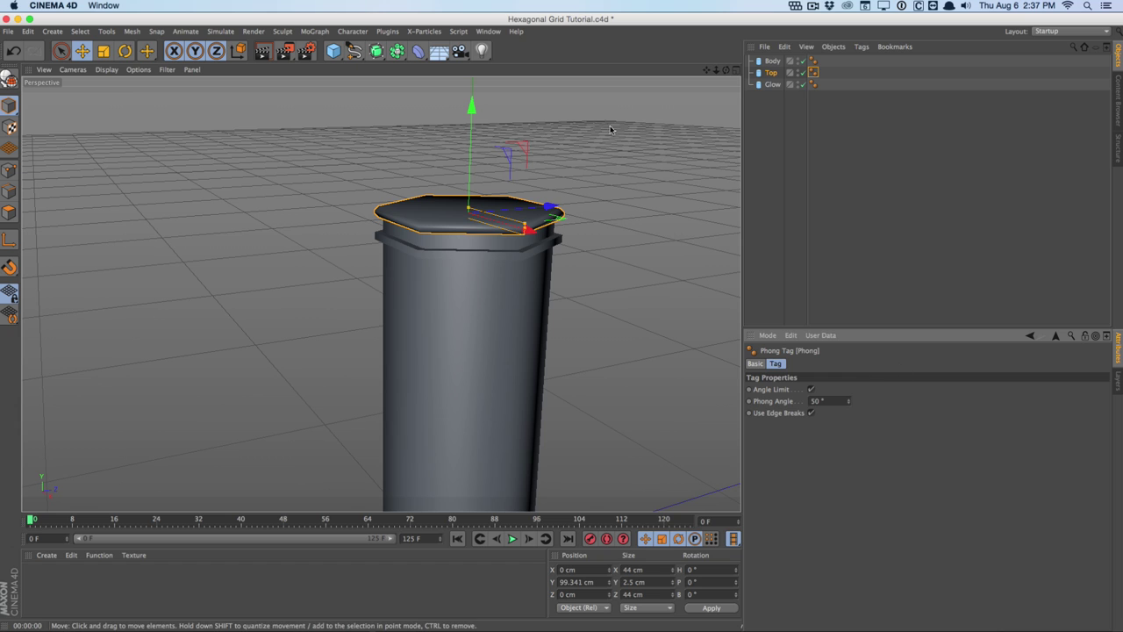
- Set the Top cylinder's fillet radius to 0.5 cm and render a preview of the view
click(772, 60)
click(771, 72)
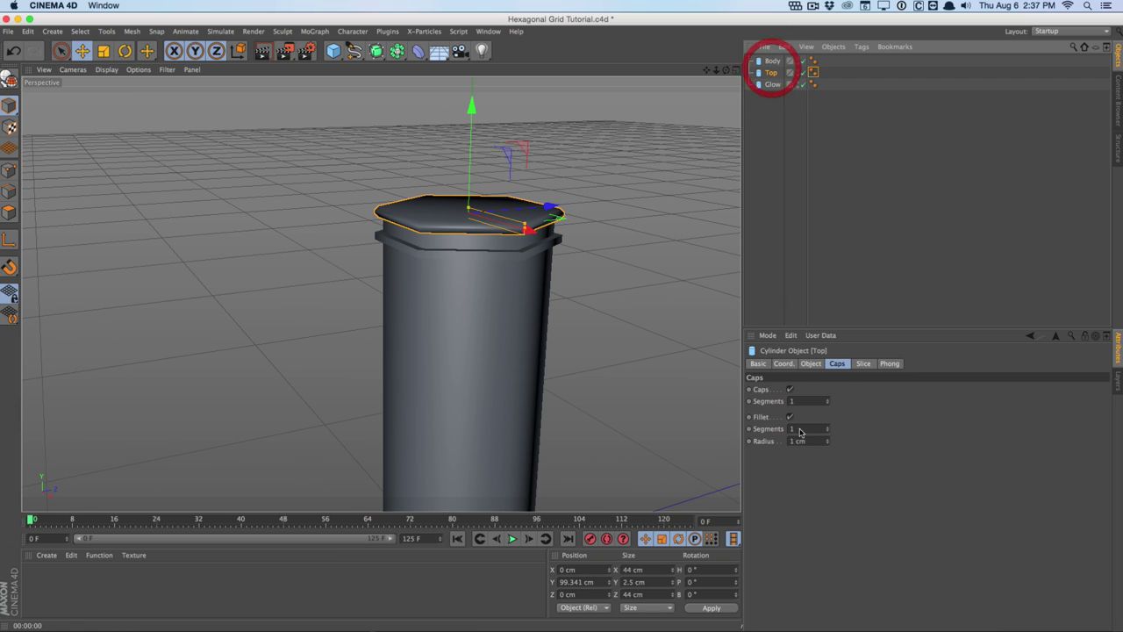
click(800, 441)
text(0.5)
key(Return)
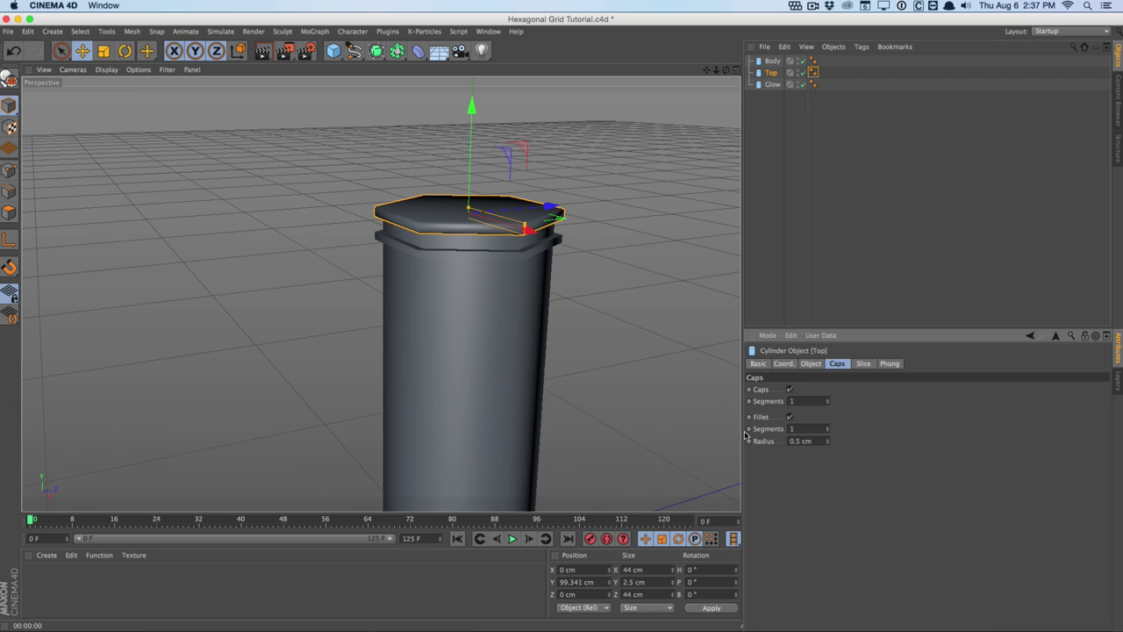
click(262, 50)
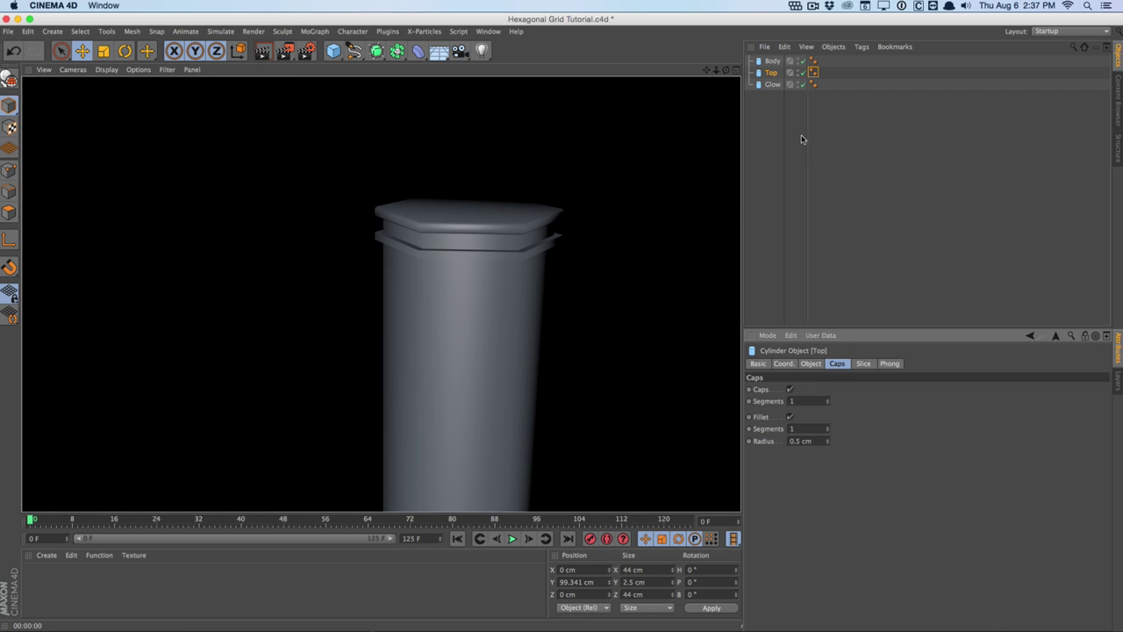
- Enable the caps fillet on the Glow cylinder with 3 segments and a 0.75 cm radius, and preview the render
click(774, 83)
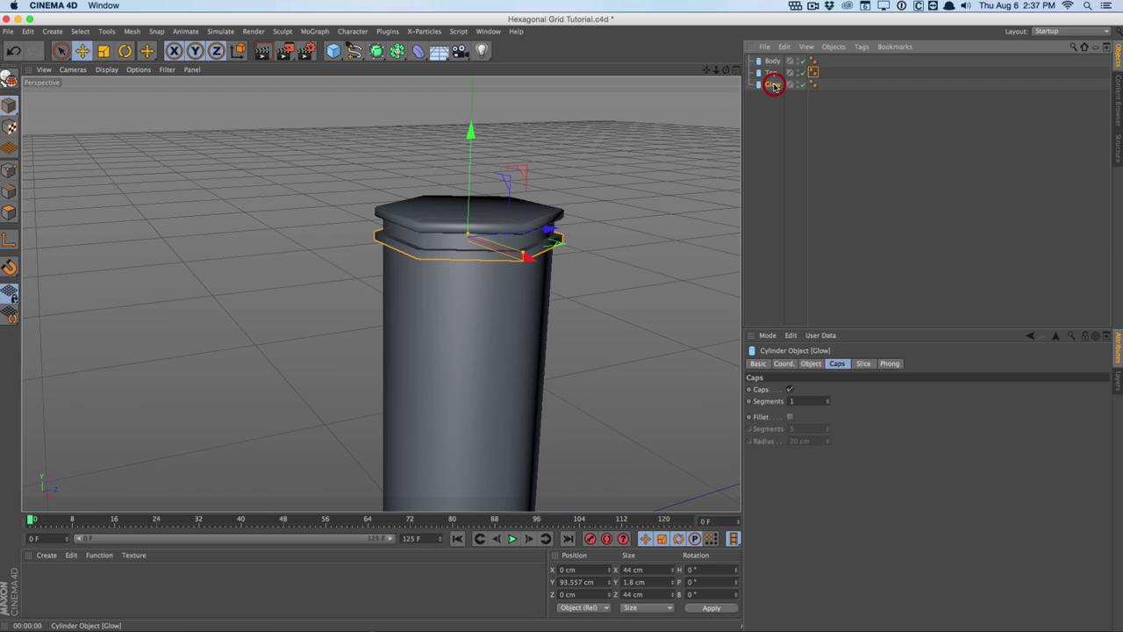
click(790, 417)
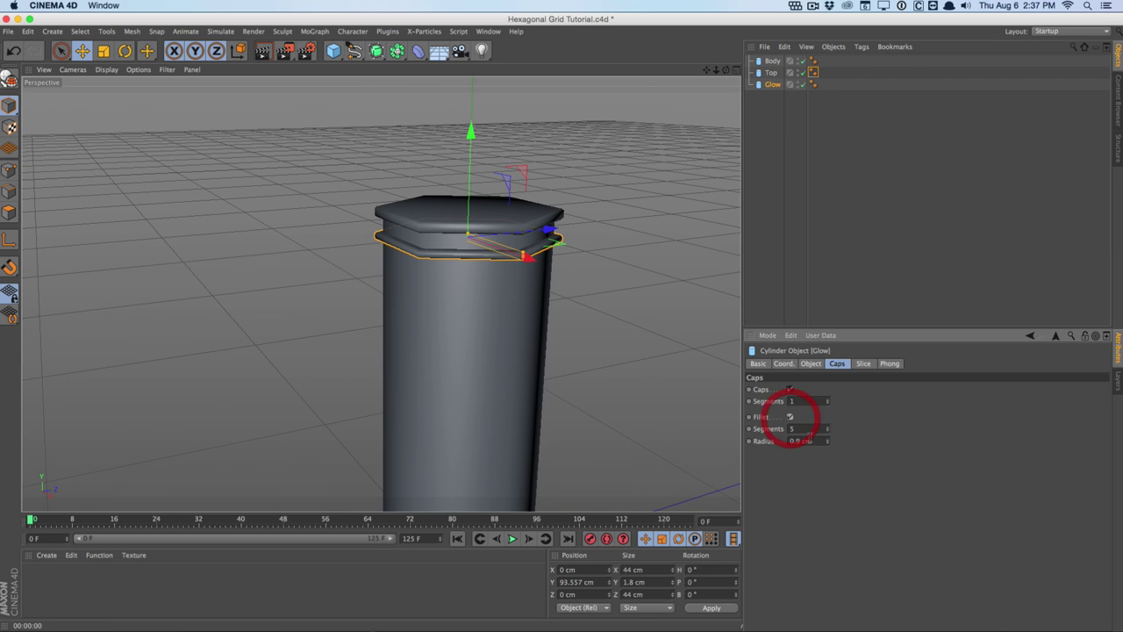
click(809, 429)
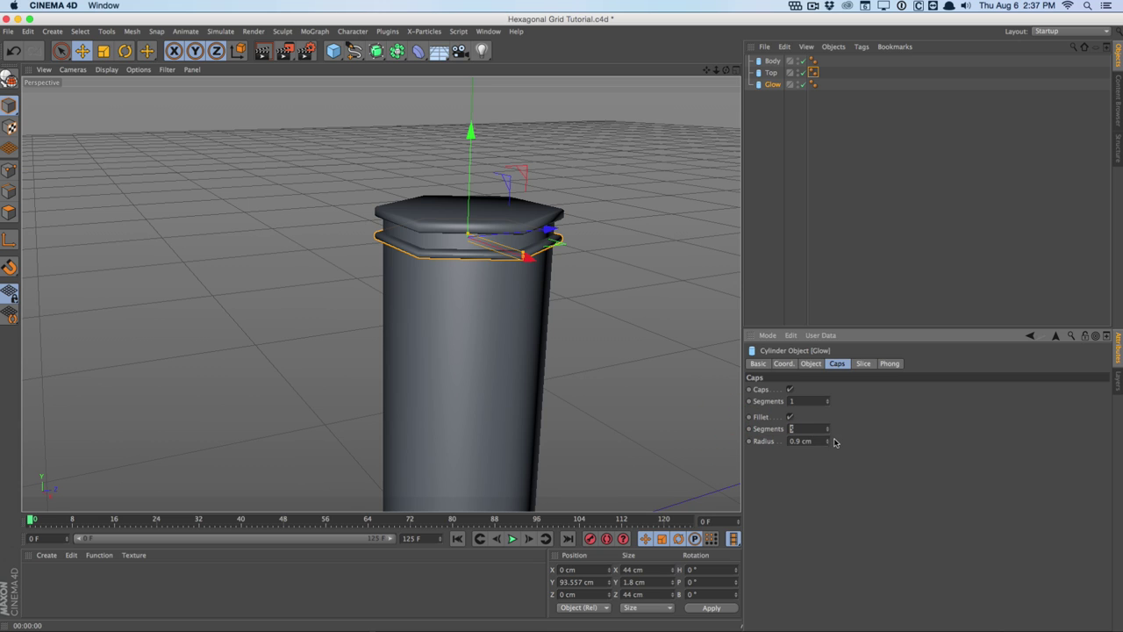
text(2)
key(Tab)
text(0.75)
key(Return)
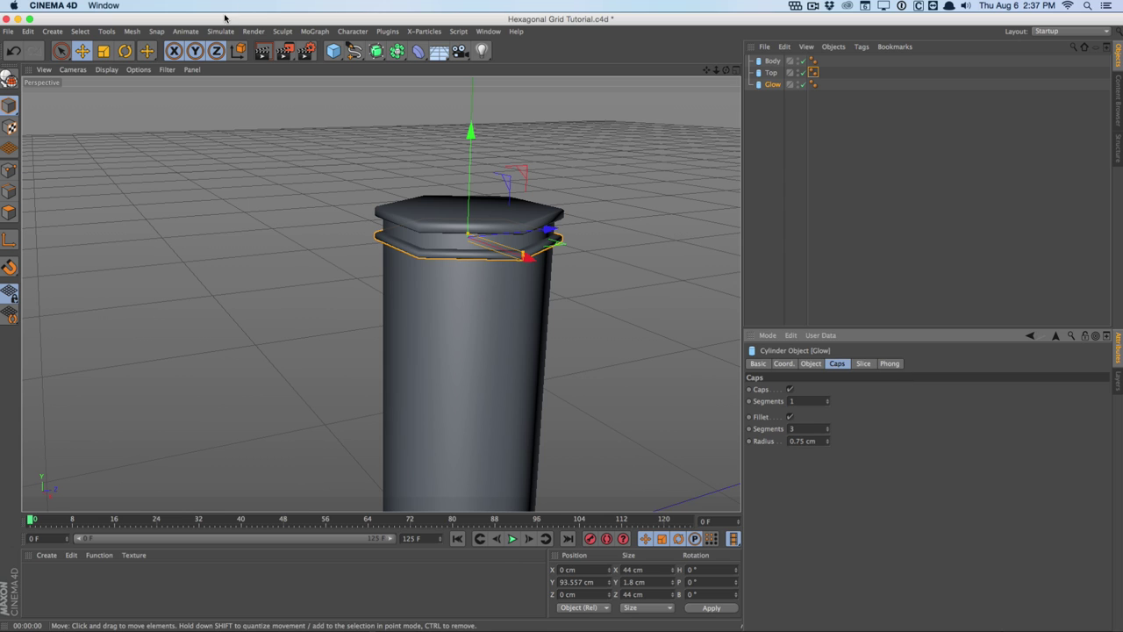
click(263, 51)
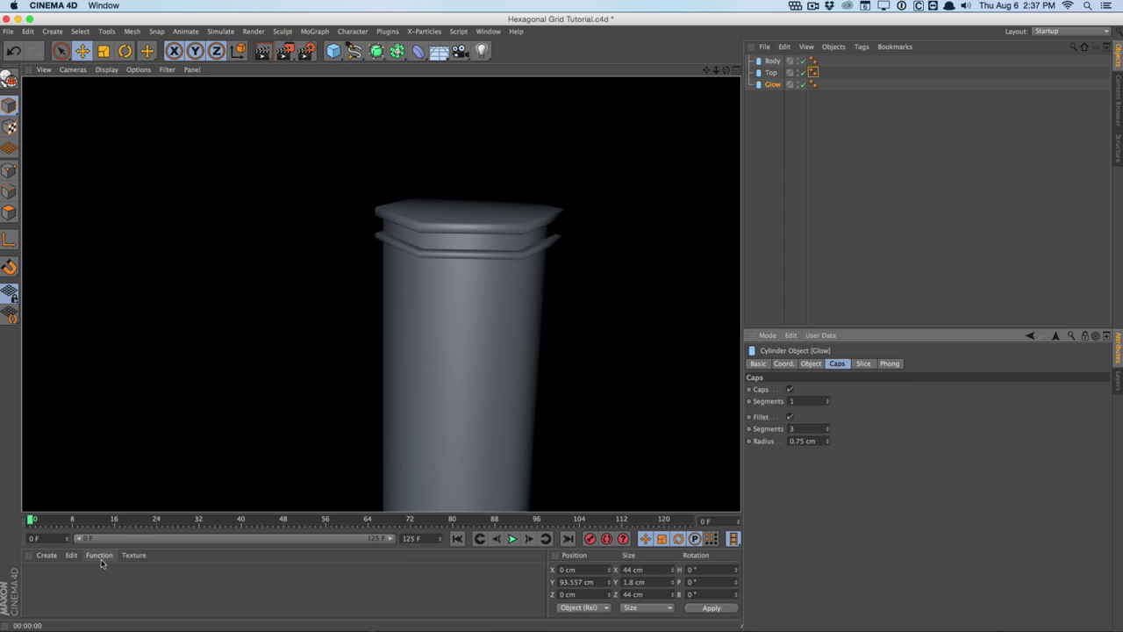
- Make the Top and Glow cylinders children of the Body cylinder
click(759, 175)
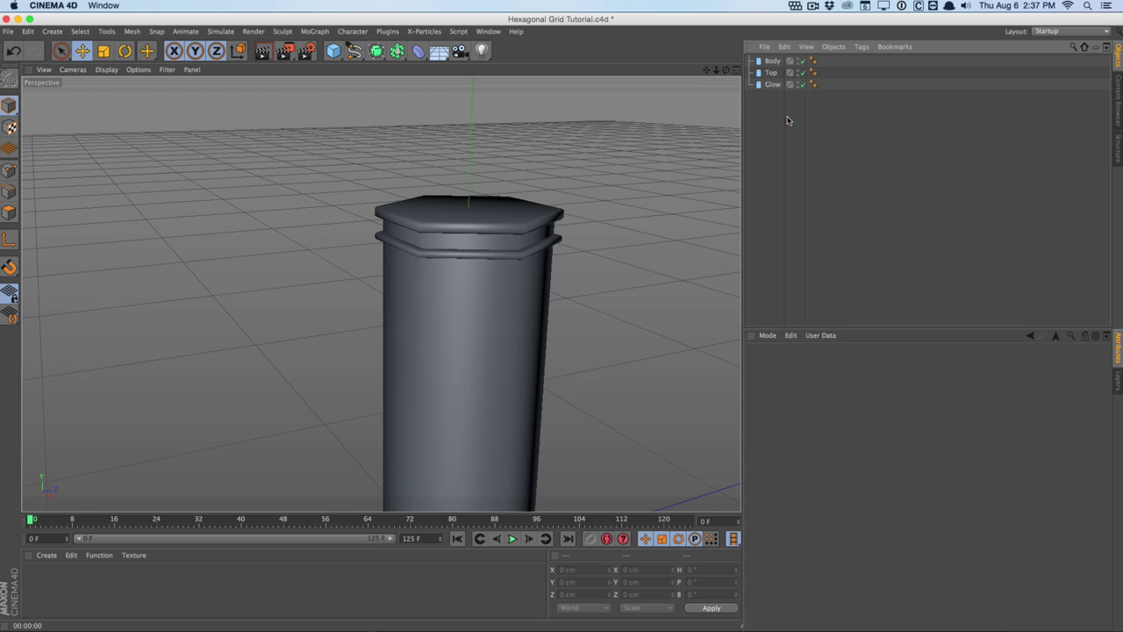
click(774, 72)
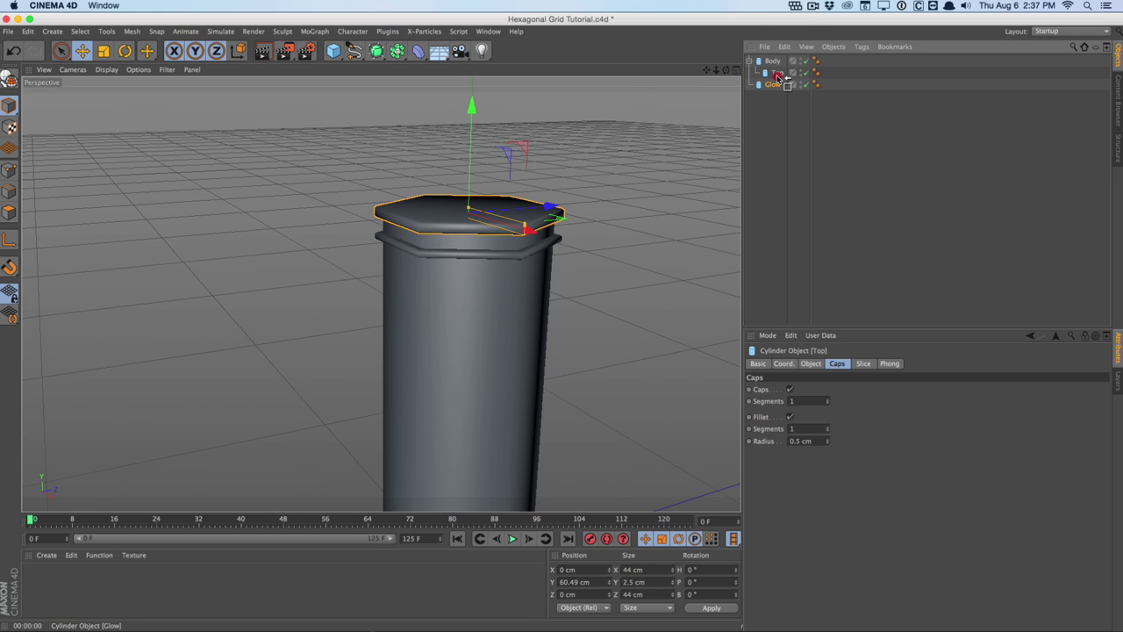
drag(776, 77, 780, 77)
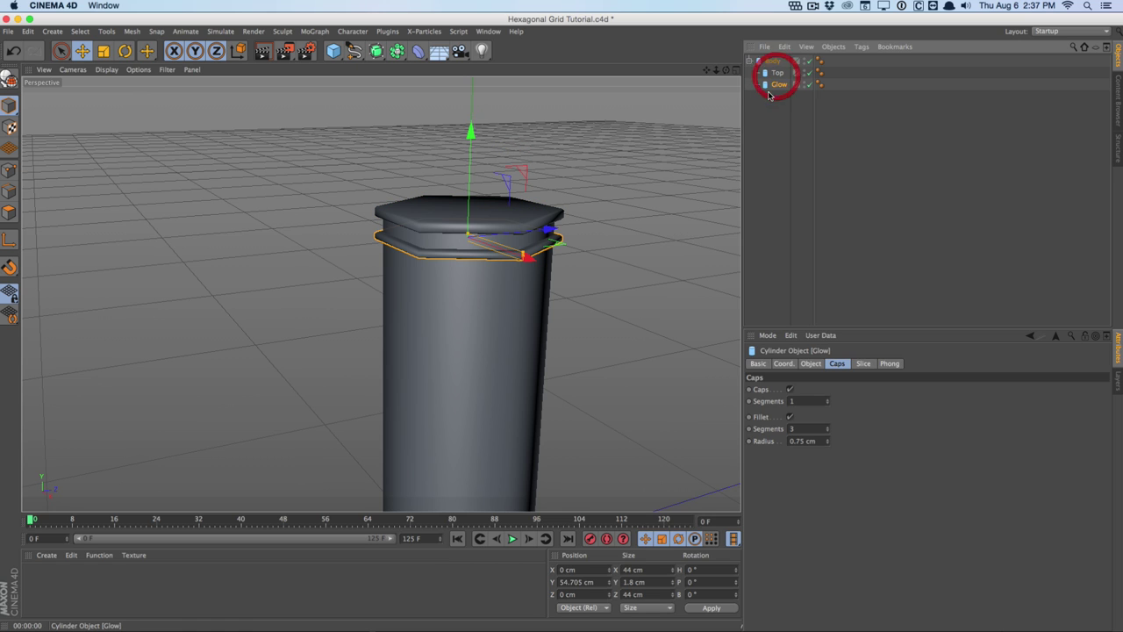
- Raise the Glow cylinder by about 1.2 cm, to a Y position of about 55.9 cm
click(775, 114)
click(774, 84)
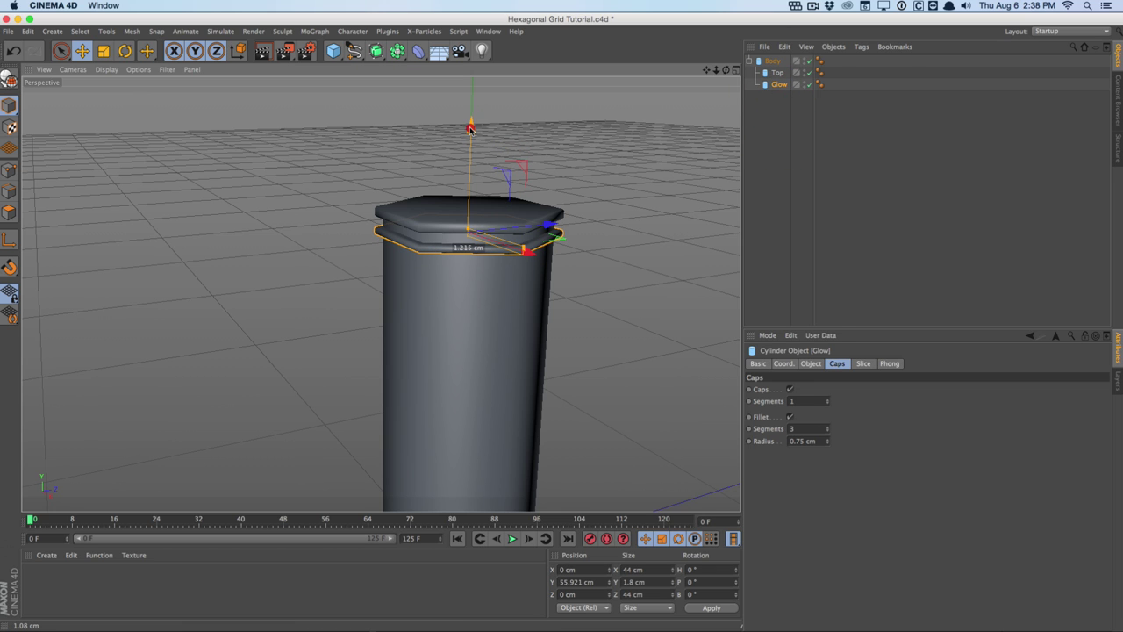
click(748, 146)
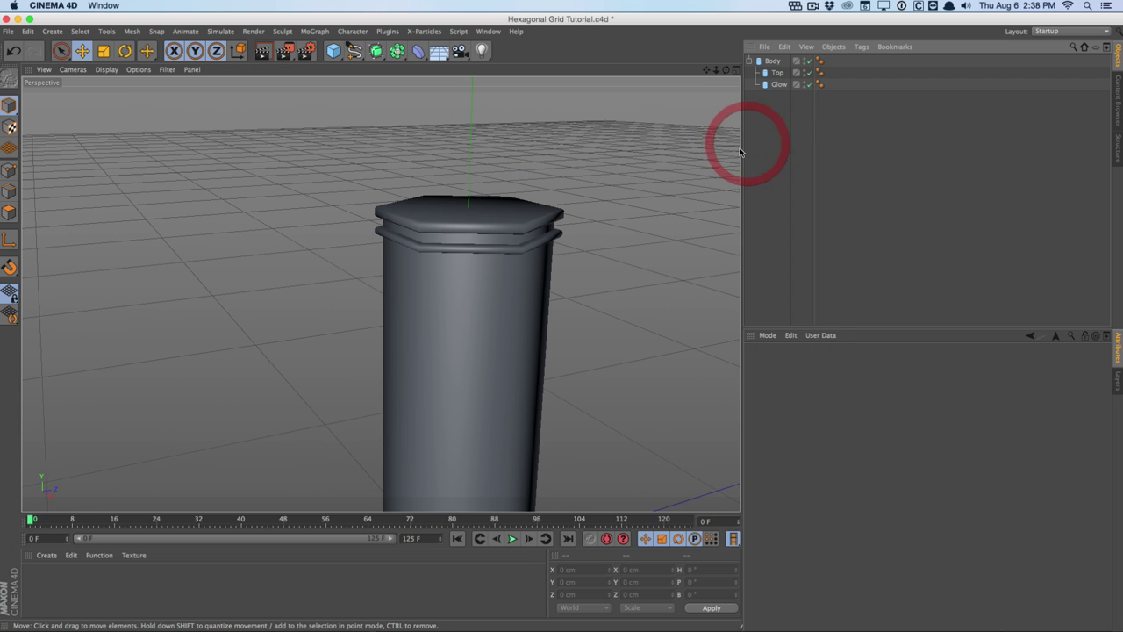
click(758, 61)
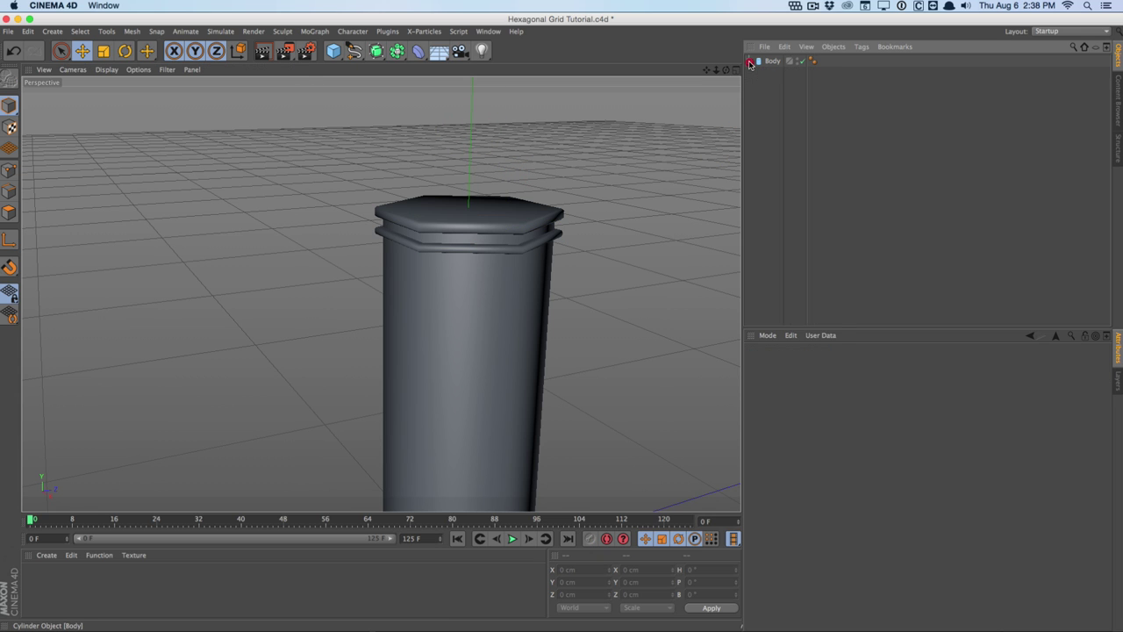
- Set the Glow cylinder's radius to 21 cm
alt+drag(561, 256, 453, 358)
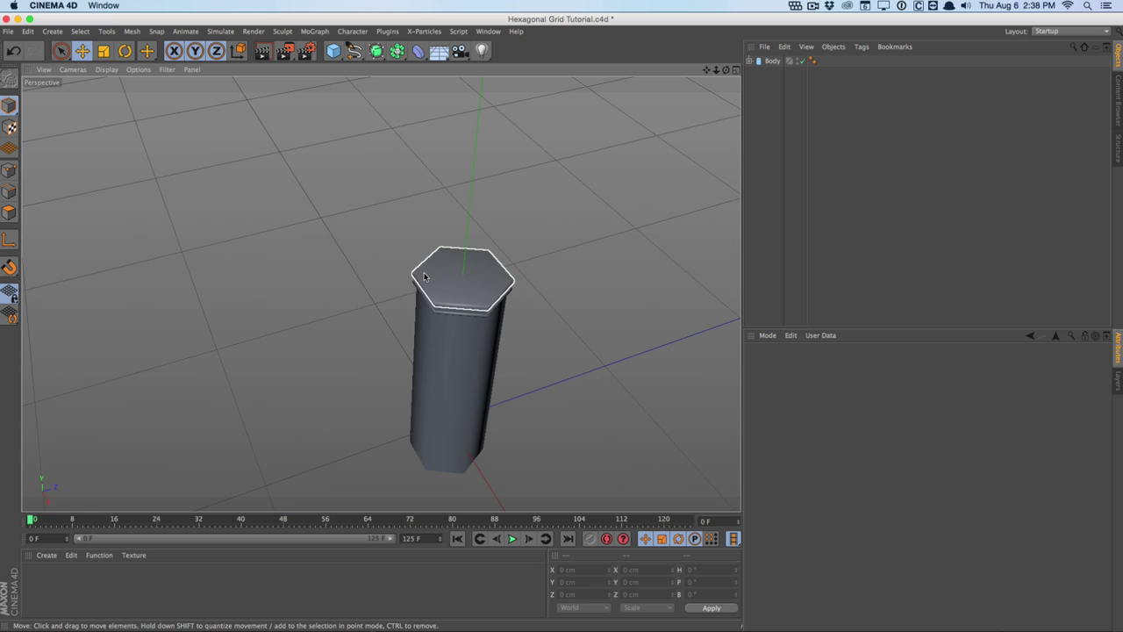
click(772, 62)
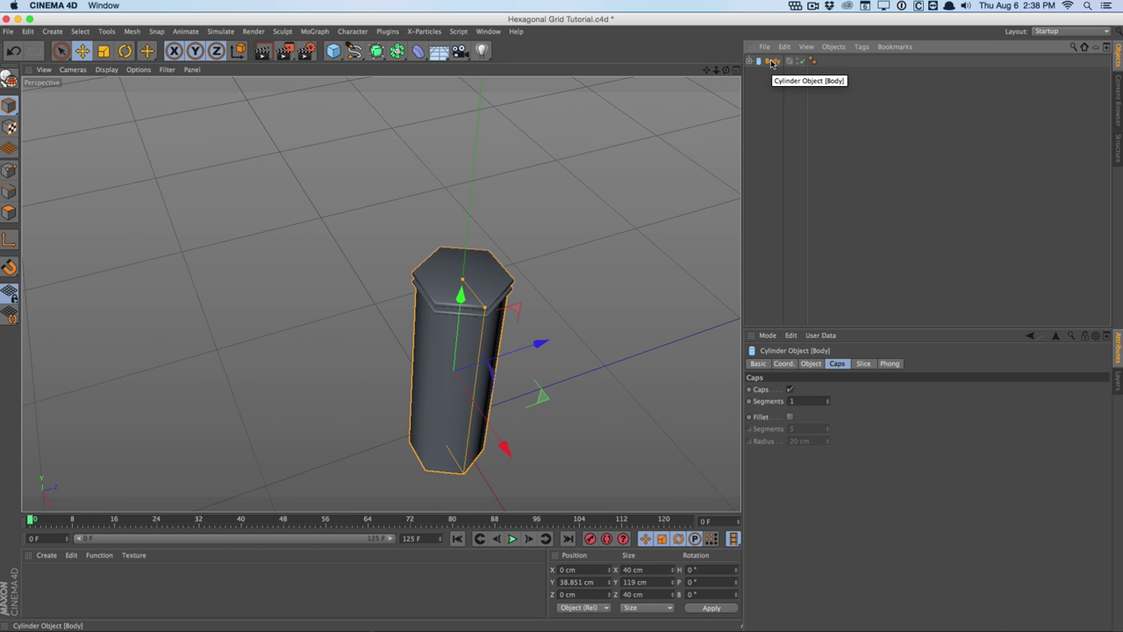
alt+middle_drag(537, 307, 527, 397)
scroll(529, 263, up, 10)
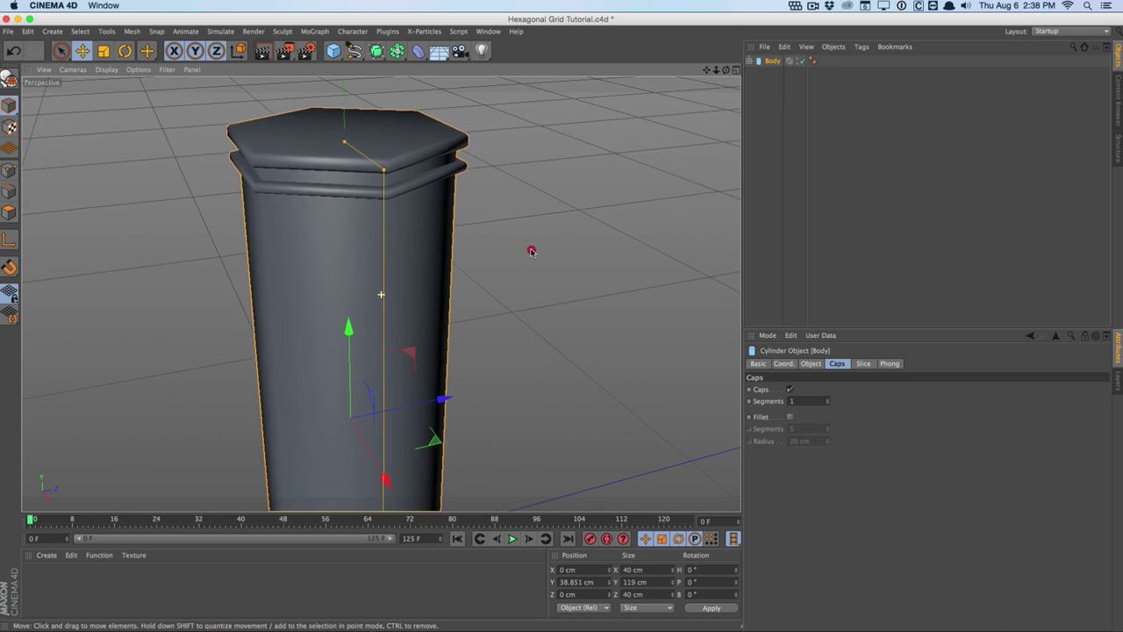
alt+middle_drag(531, 251, 720, 290)
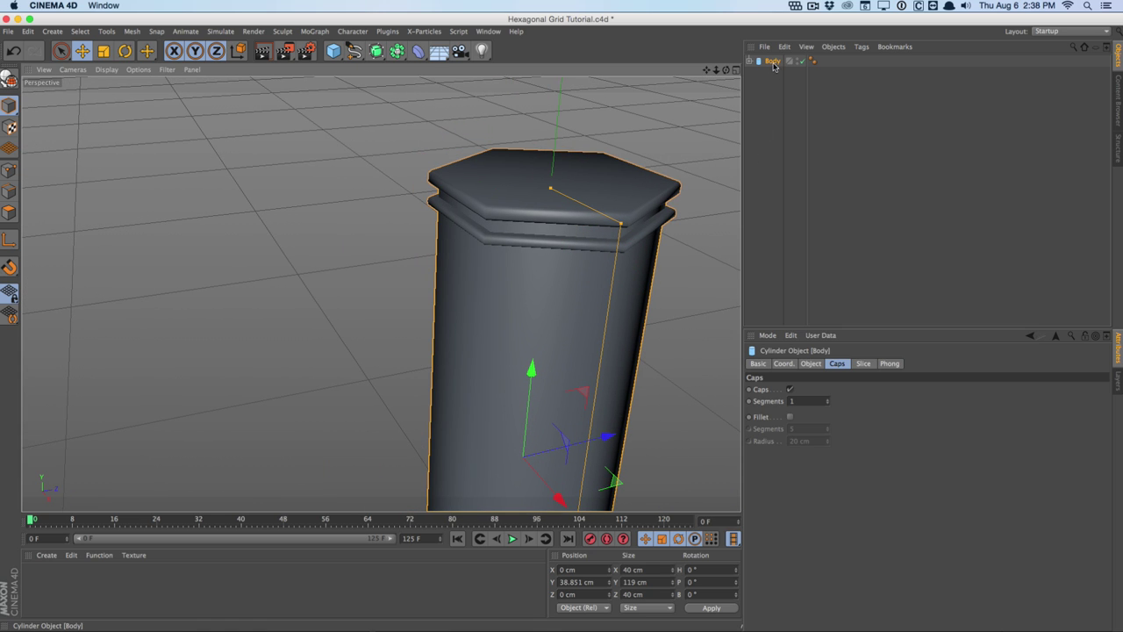
click(750, 60)
click(779, 84)
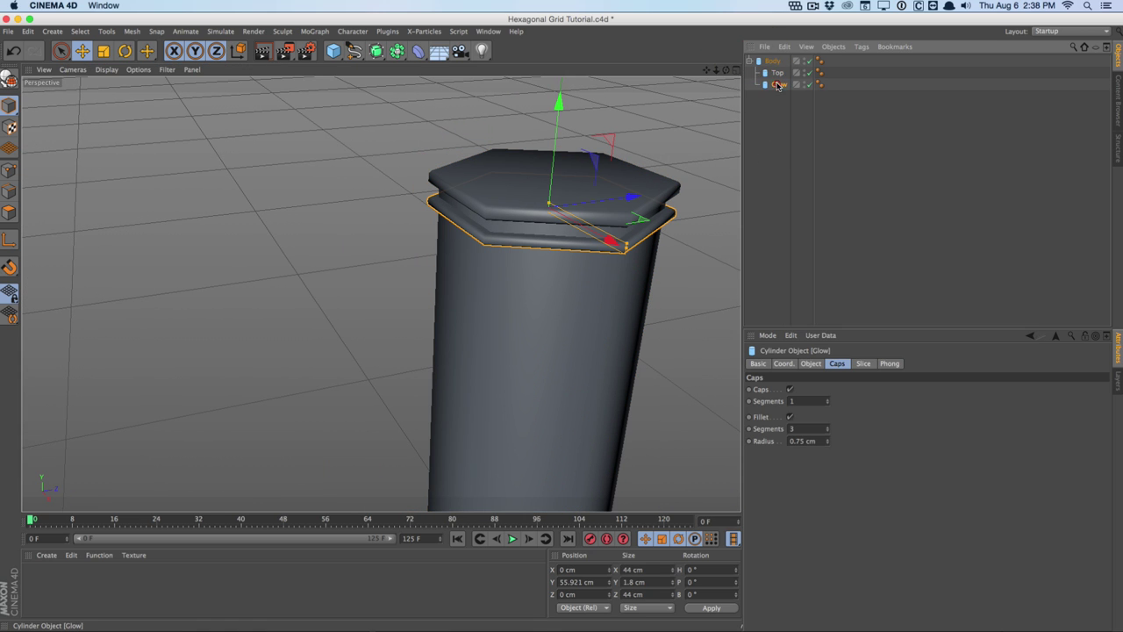
click(811, 363)
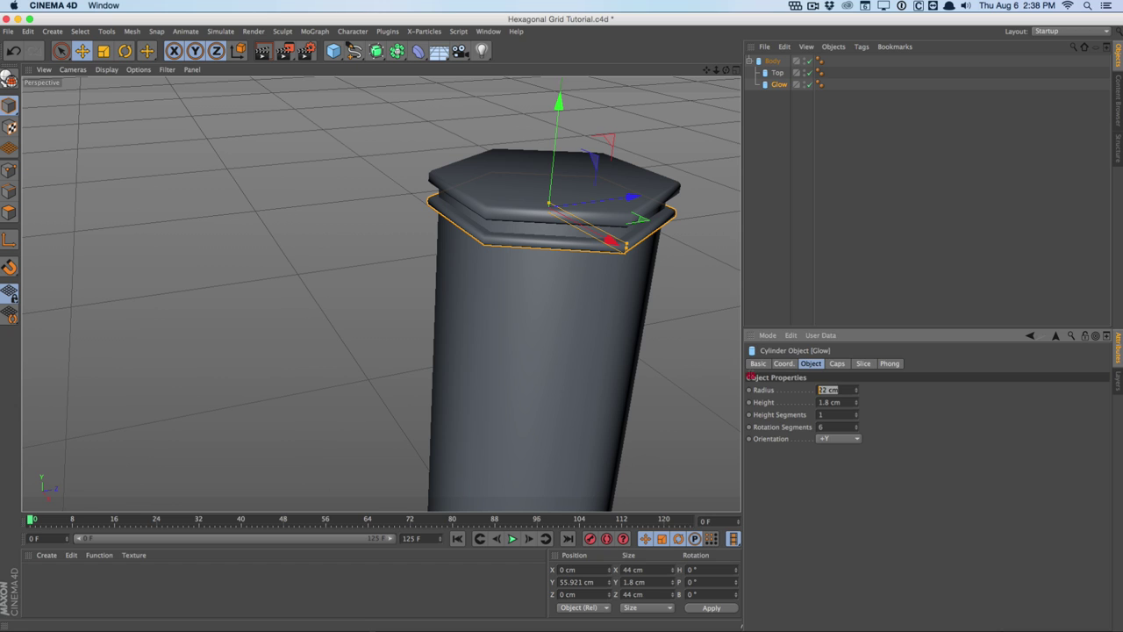
text(21)
key(Return)
click(812, 214)
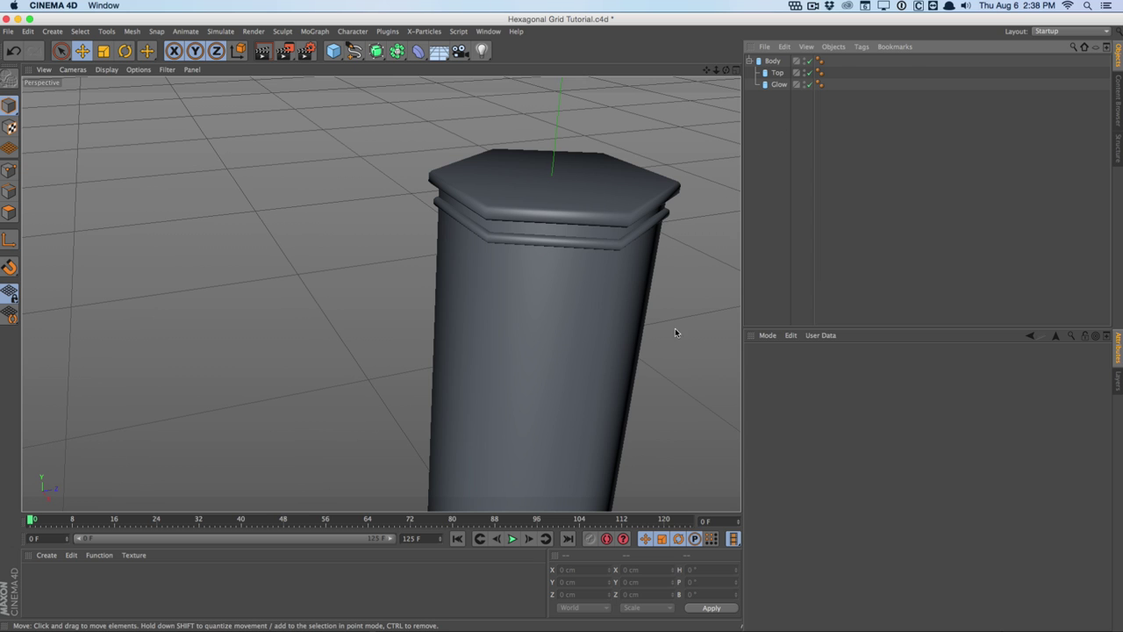
- Set the Top cylinder's radius to 21 cm
alt+drag(673, 330, 632, 336)
click(777, 73)
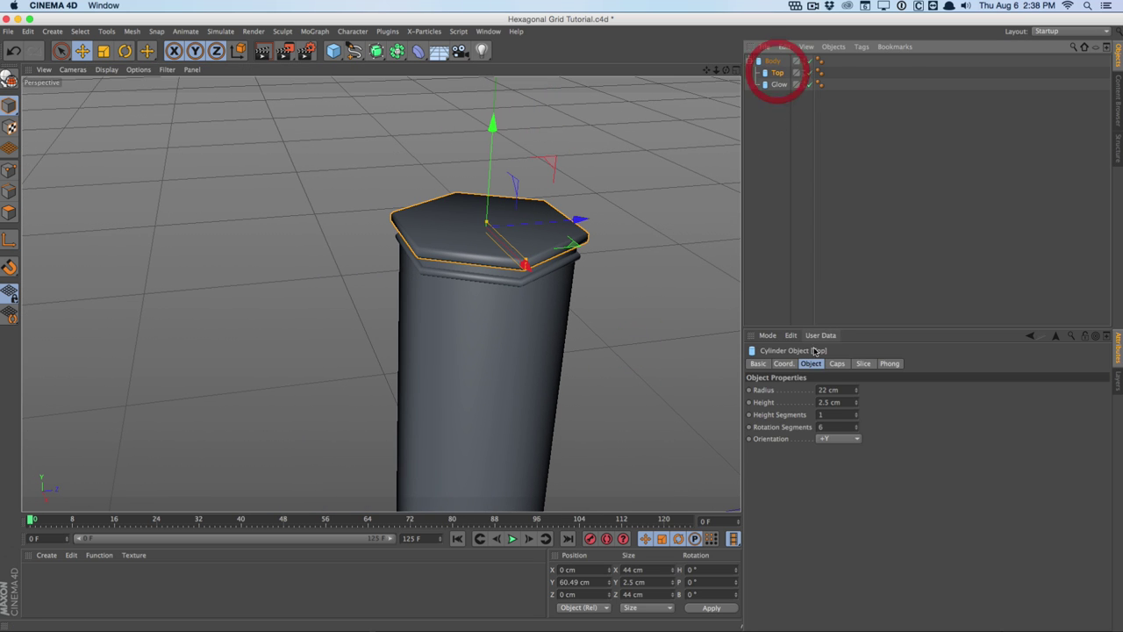
click(792, 379)
text(2)
key(Return)
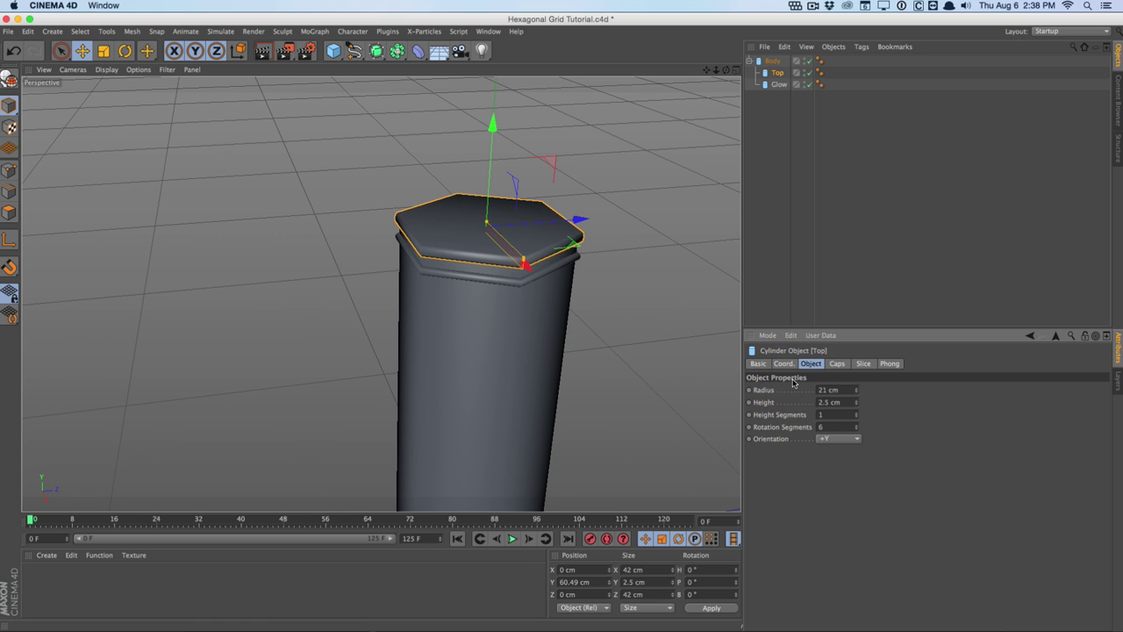
click(763, 216)
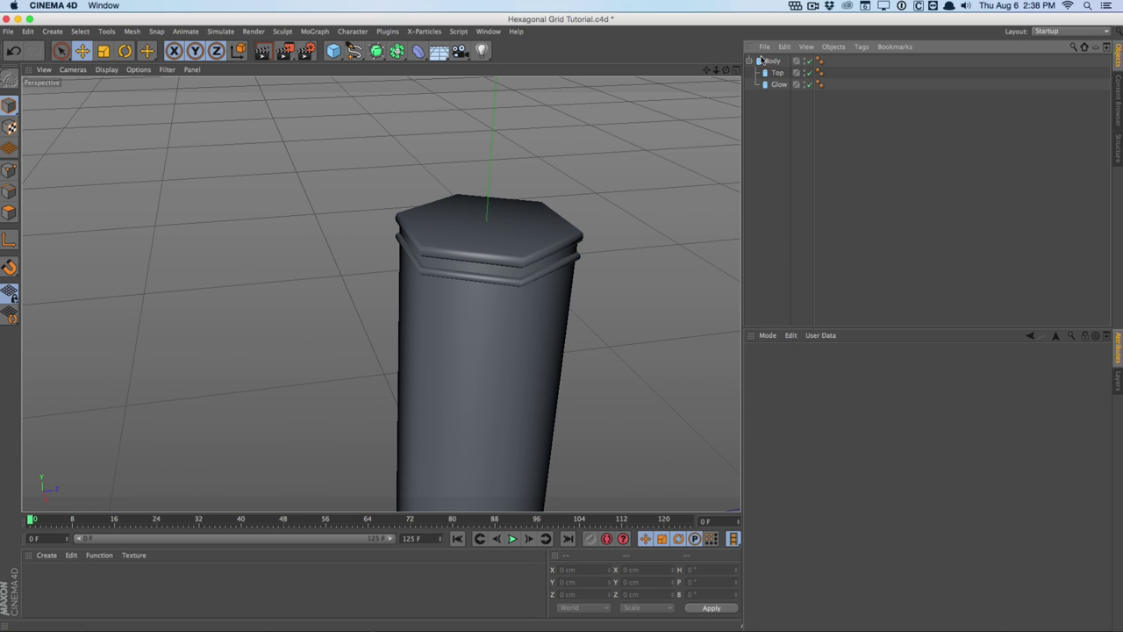
- Duplicate the Body hierarchy and rename the copy "Body 2"
scroll(509, 284, up, 3)
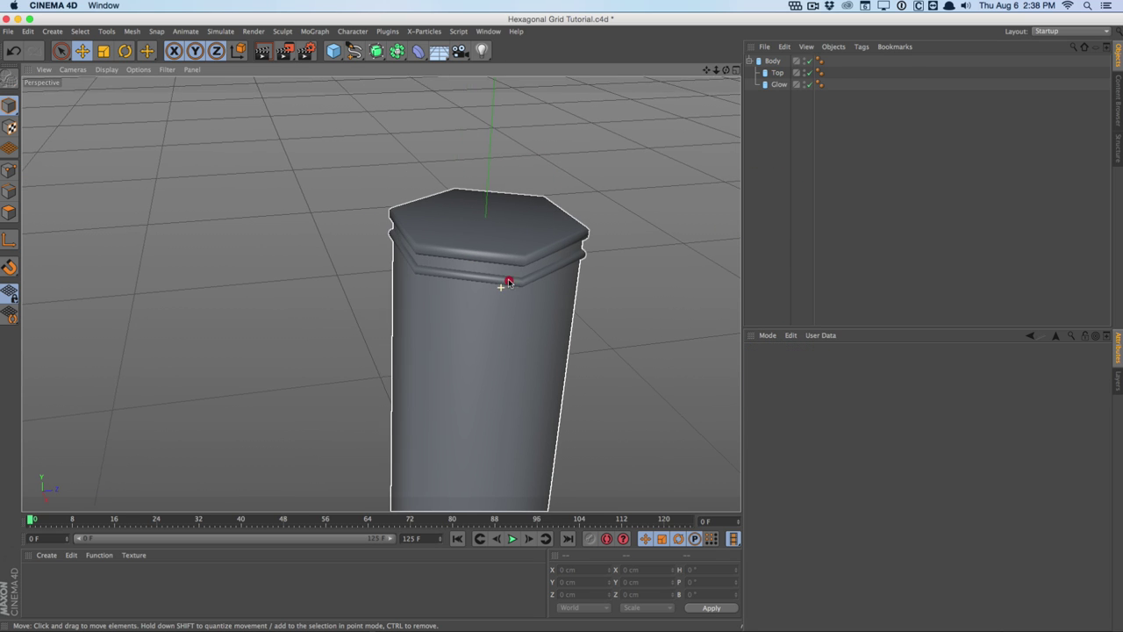
alt+drag(495, 336, 471, 343)
alt+drag(584, 281, 474, 316)
click(749, 61)
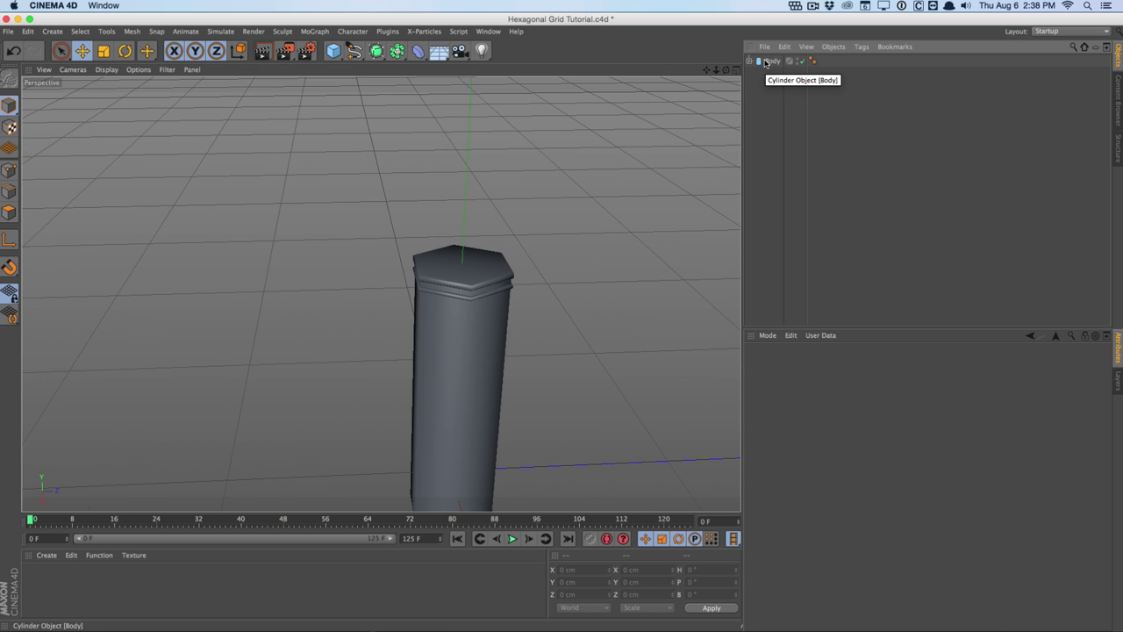
drag(773, 62, 777, 74)
double_click(777, 74)
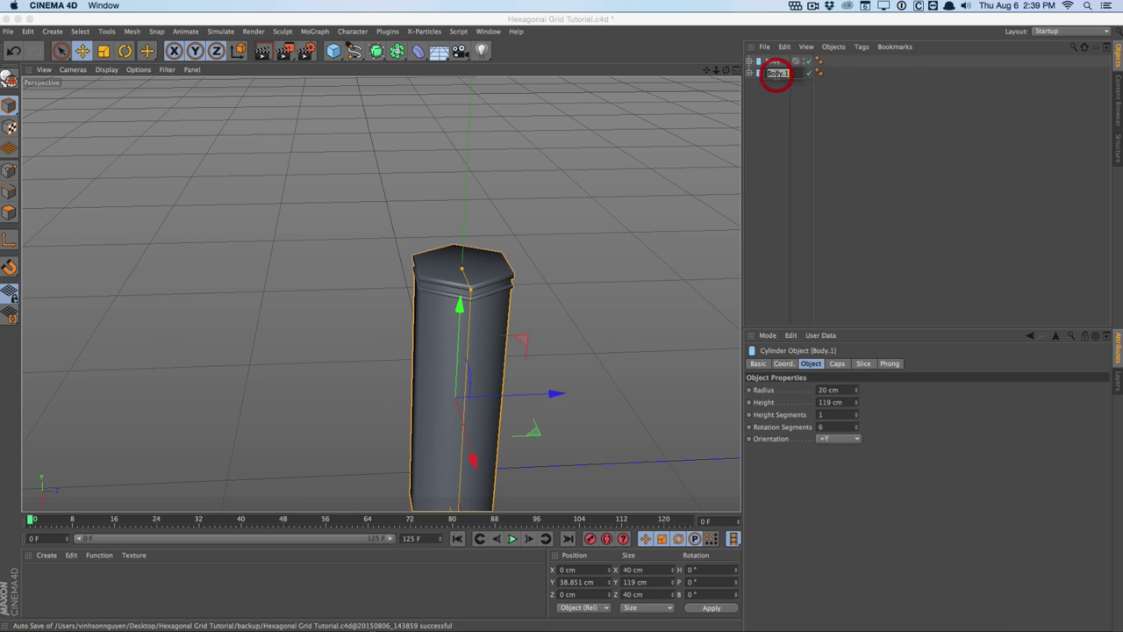
text(Body 2)
key(Return)
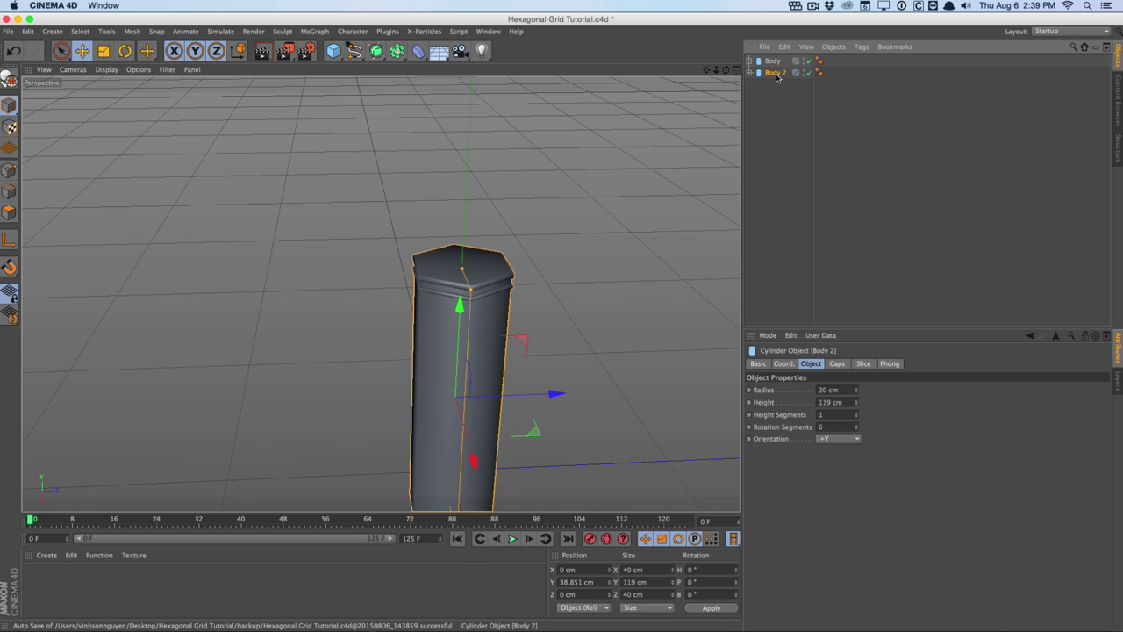
- Try placing Body 2 against Body, first along X at about 42.3 cm, and along Z at about -36.6 cm
alt+drag(609, 243, 514, 401)
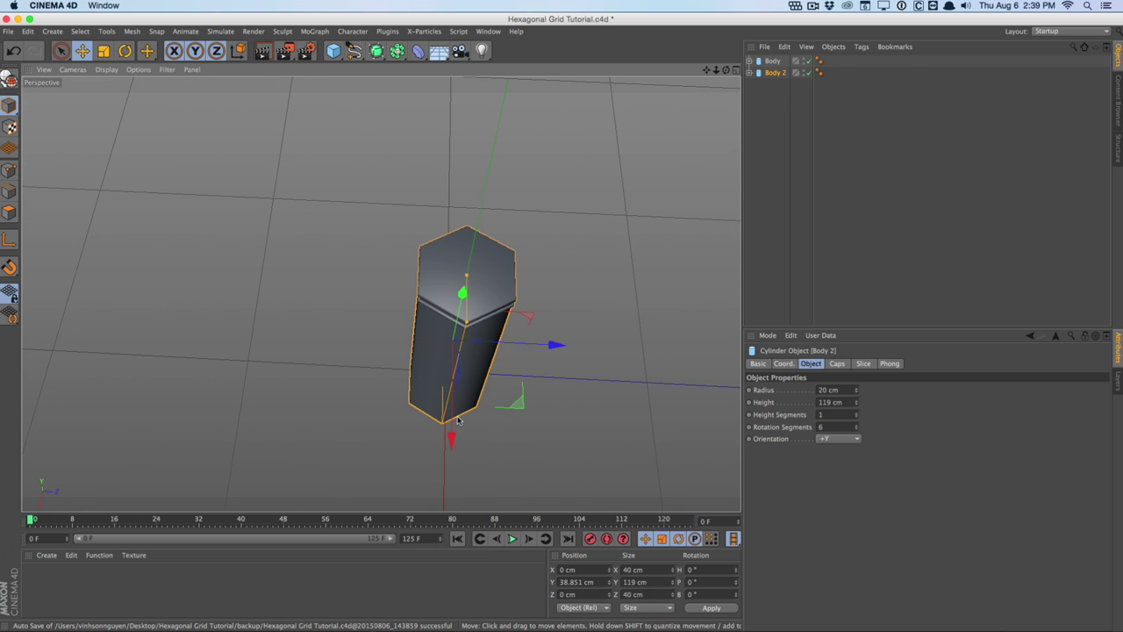
drag(451, 438, 455, 539)
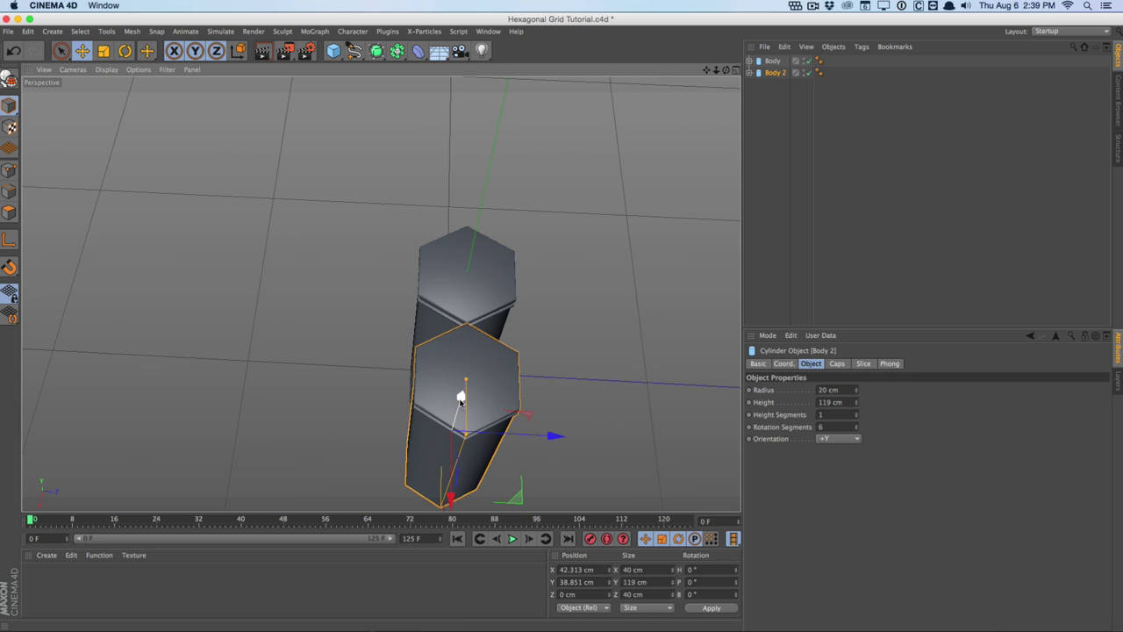
drag(451, 496, 451, 397)
drag(552, 341, 465, 342)
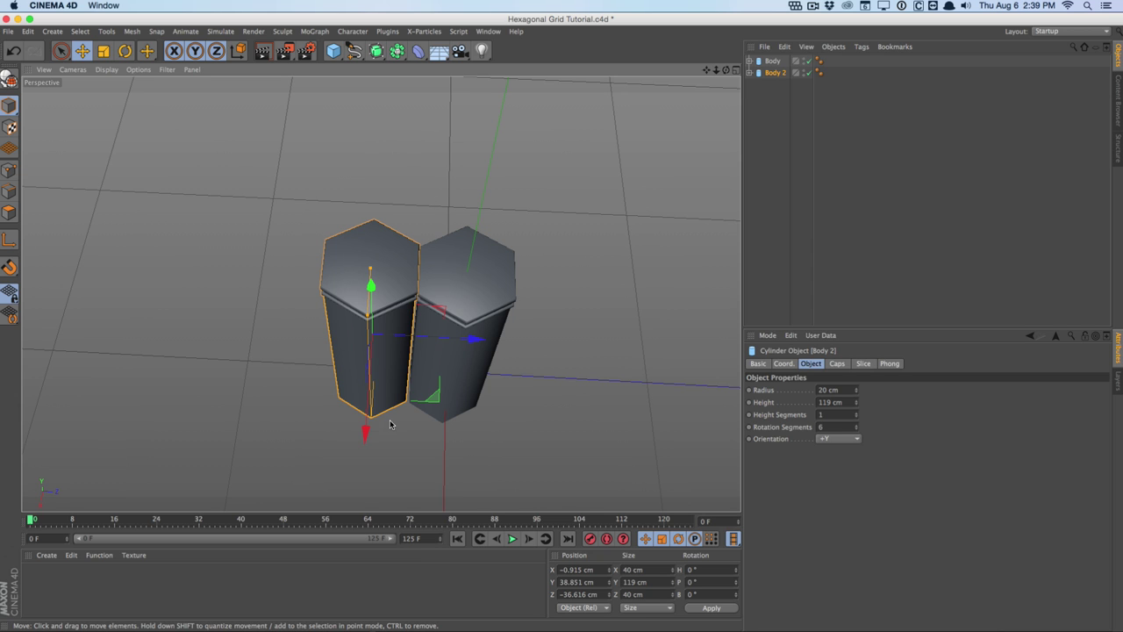
- Move Body 2 diagonally against Body, to about X 31.5 cm and Z 18.3 cm, and preview the render
drag(365, 433, 352, 506)
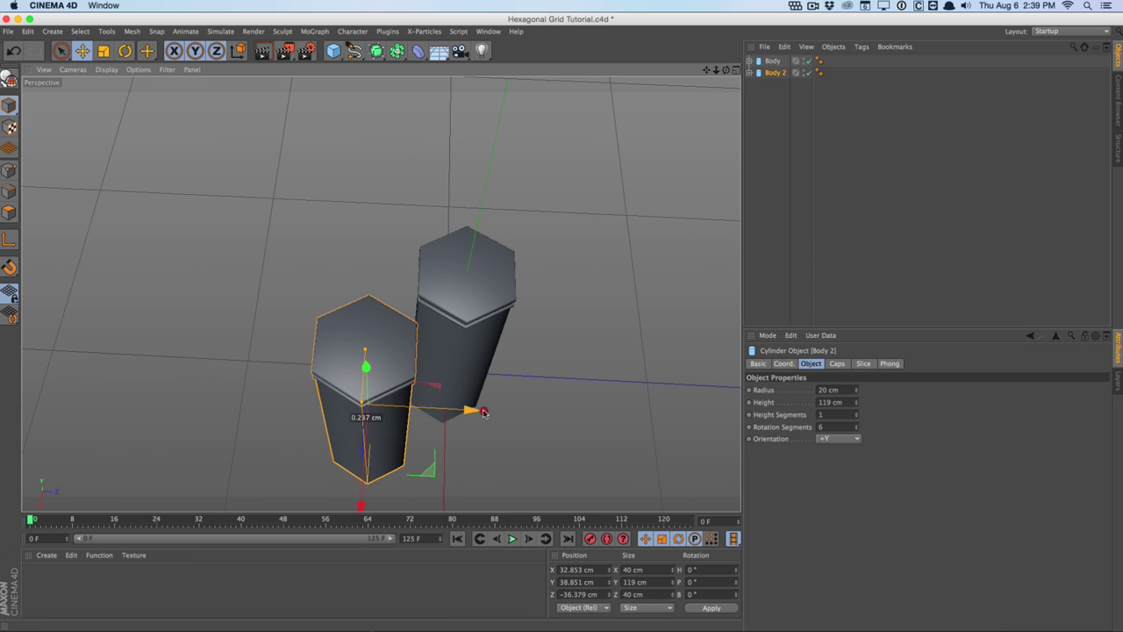
drag(471, 396, 594, 404)
drag(510, 443, 494, 491)
key(super+z)
scroll(617, 278, up, 5)
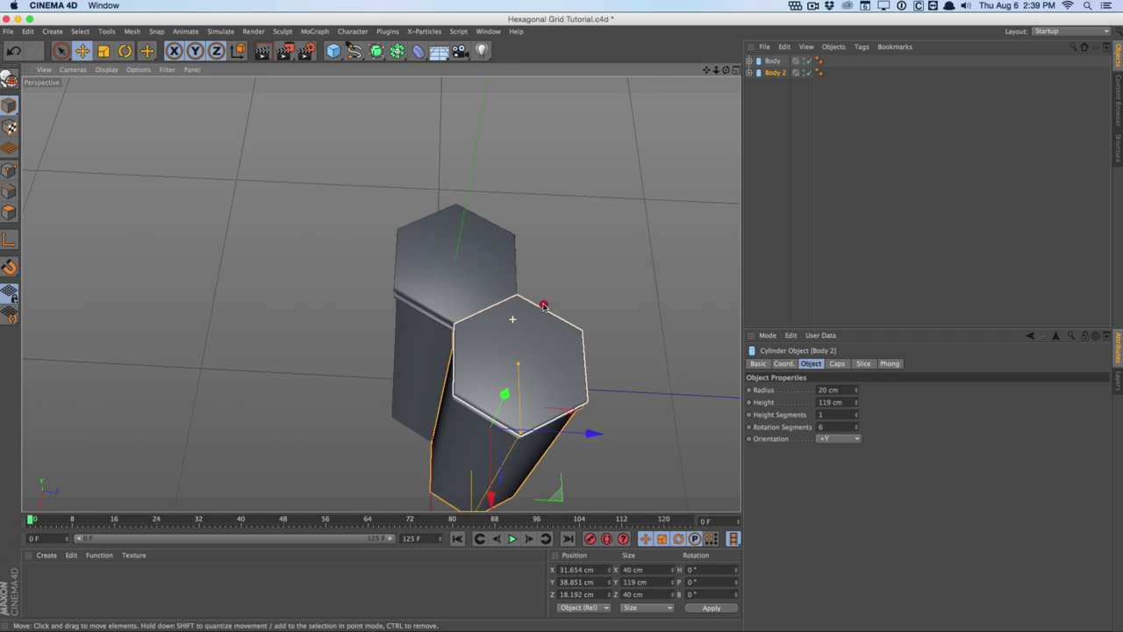
scroll(617, 278, down, 3)
drag(578, 477, 581, 480)
click(480, 498)
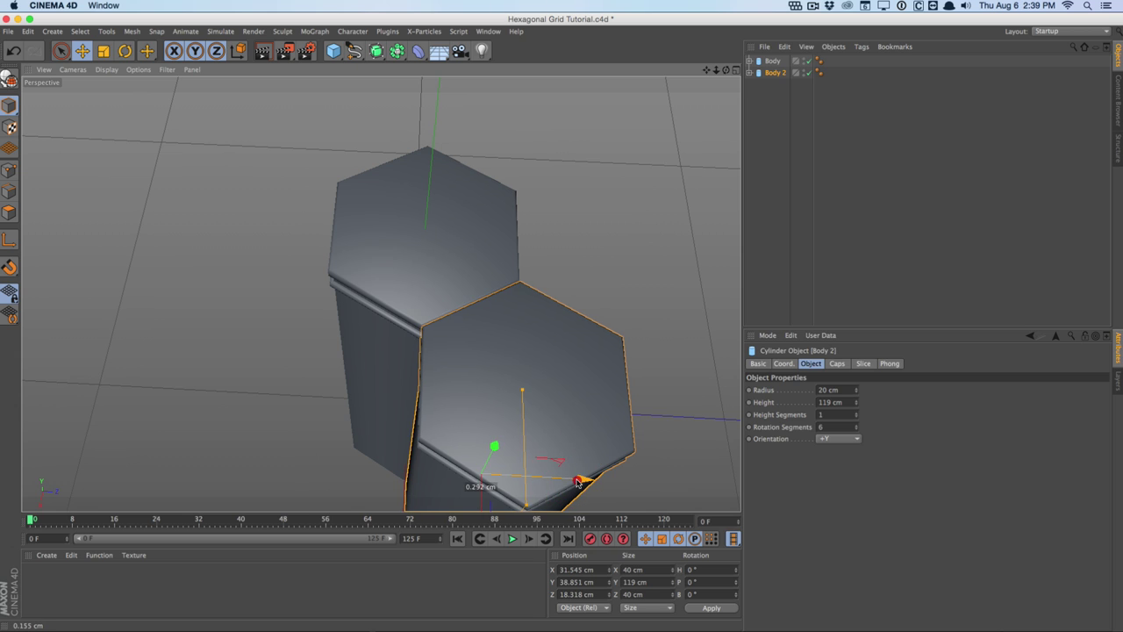
click(772, 259)
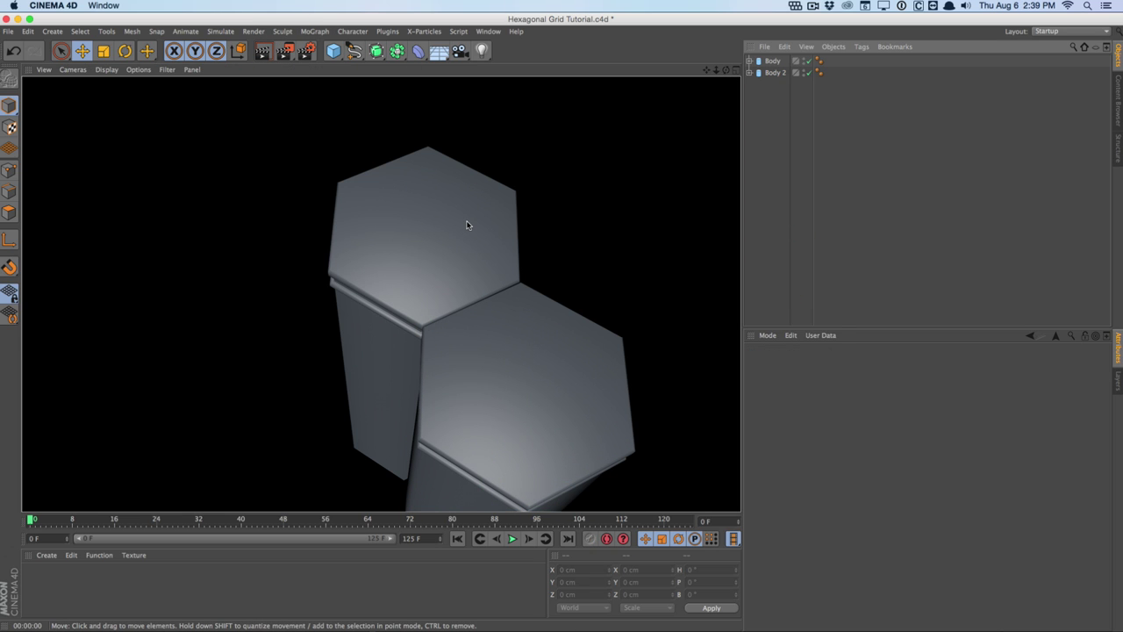
click(784, 146)
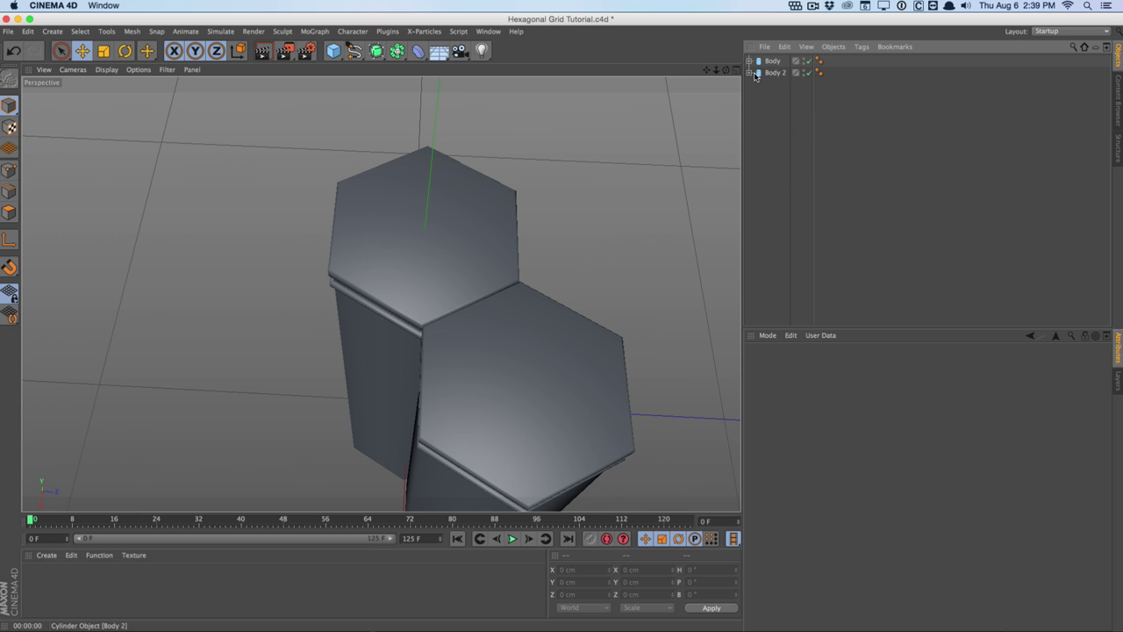
- Make Body 2 a child of Body, below the Glow cylinder
click(752, 74)
click(752, 73)
click(749, 61)
click(776, 96)
drag(775, 91, 775, 92)
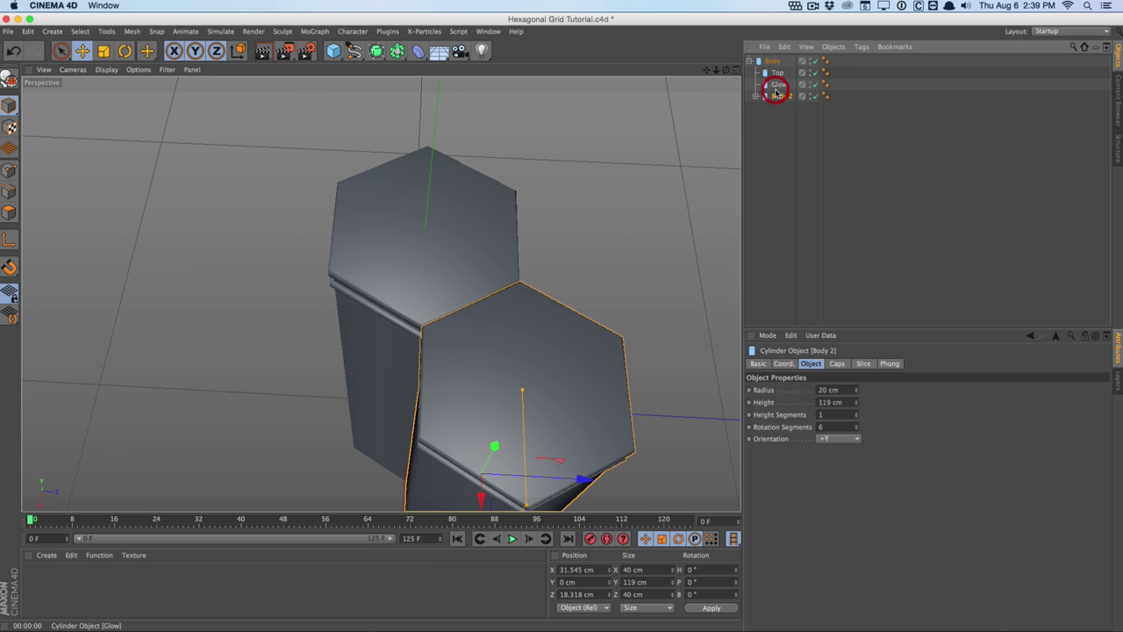
click(777, 202)
- Add a MoGraph Cloner and make the Body hierarchy its child
alt+drag(528, 396, 556, 314)
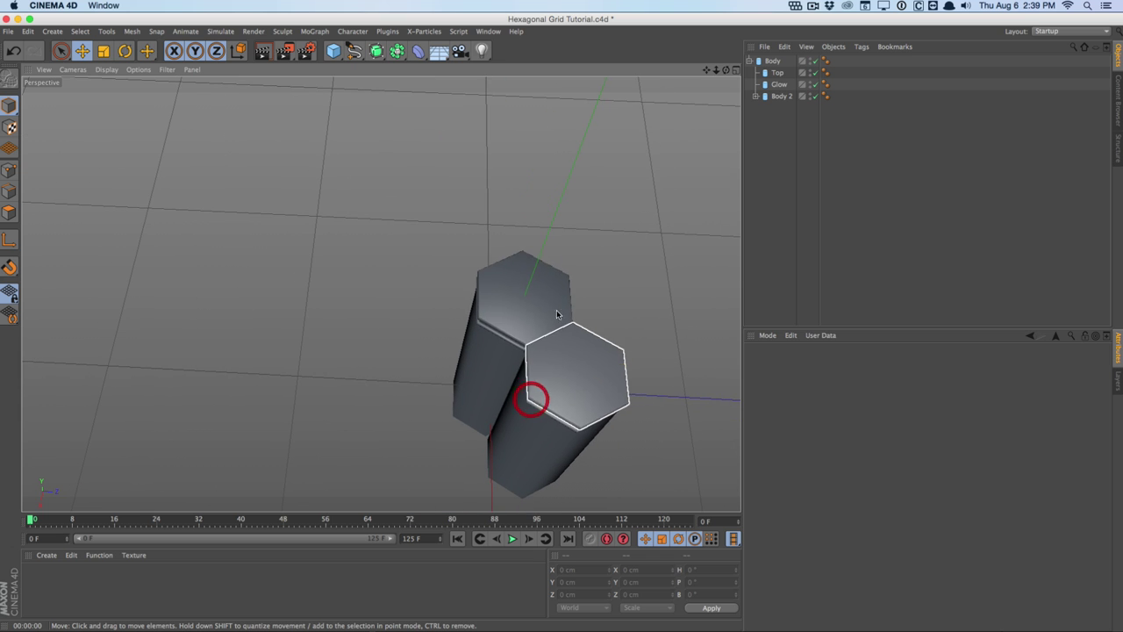
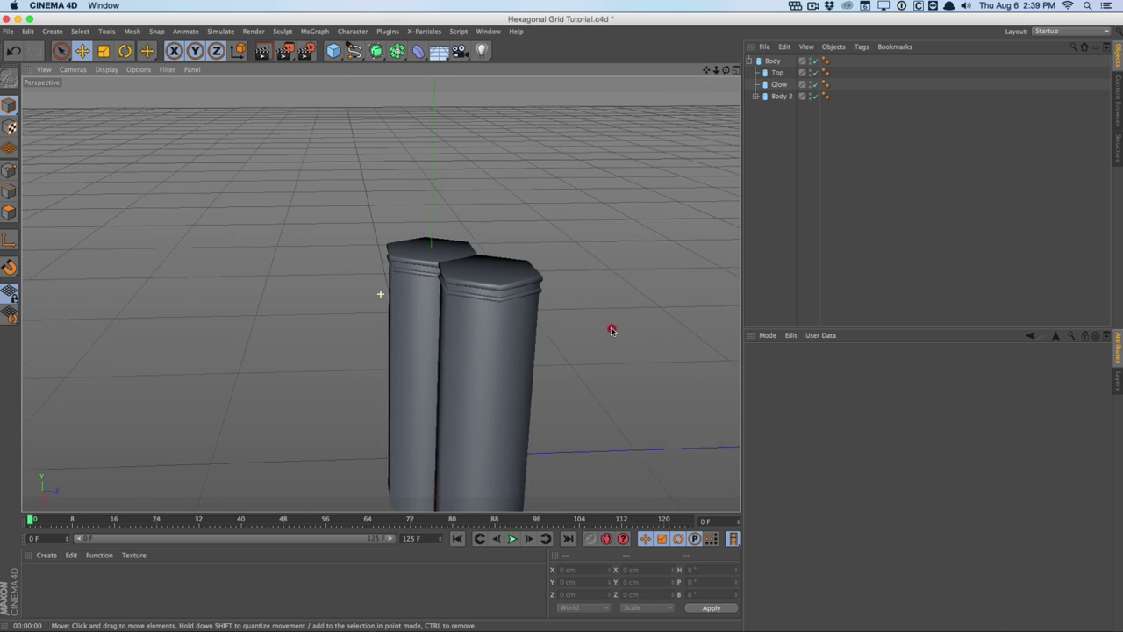
click(314, 32)
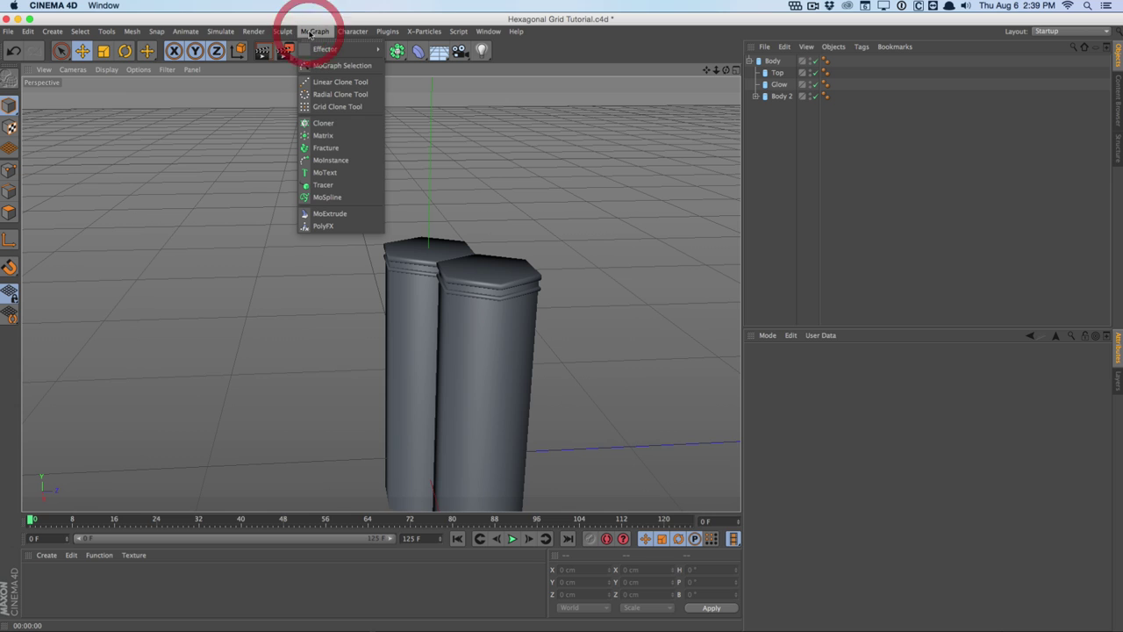
click(322, 123)
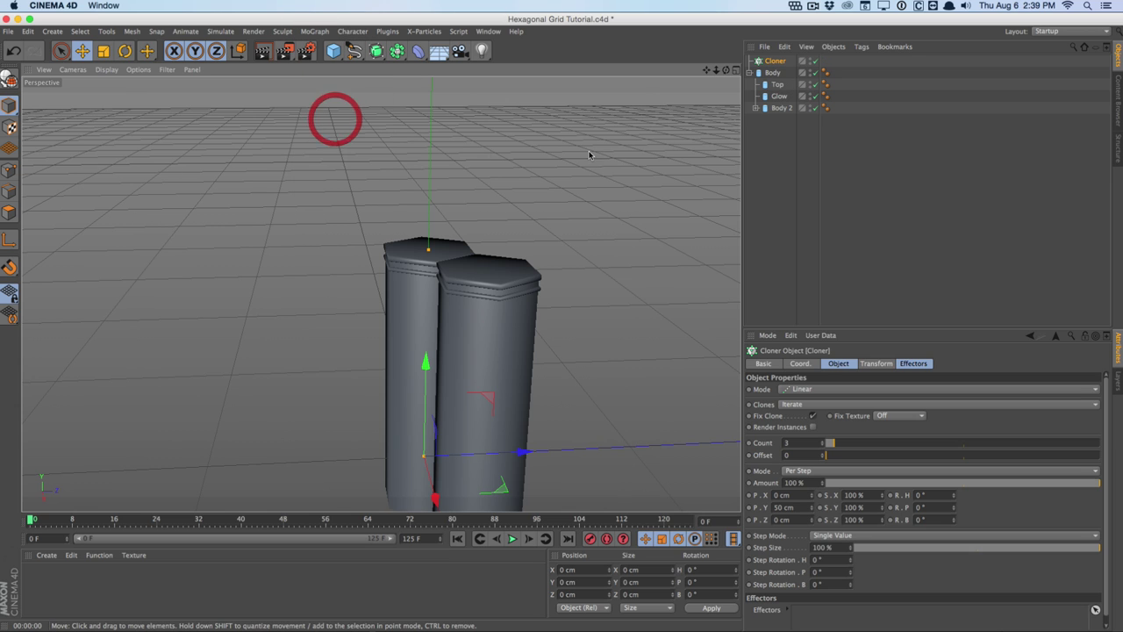
click(750, 72)
drag(774, 72, 772, 60)
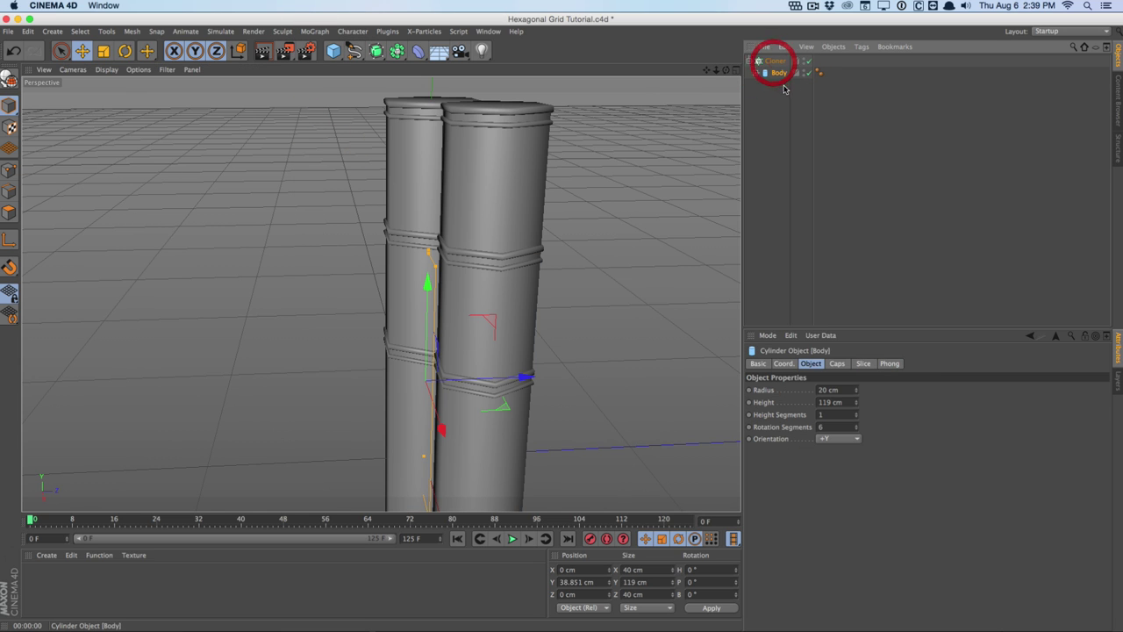
- Switch the Cloner to Grid Array mode and set its Y count to 1
click(777, 61)
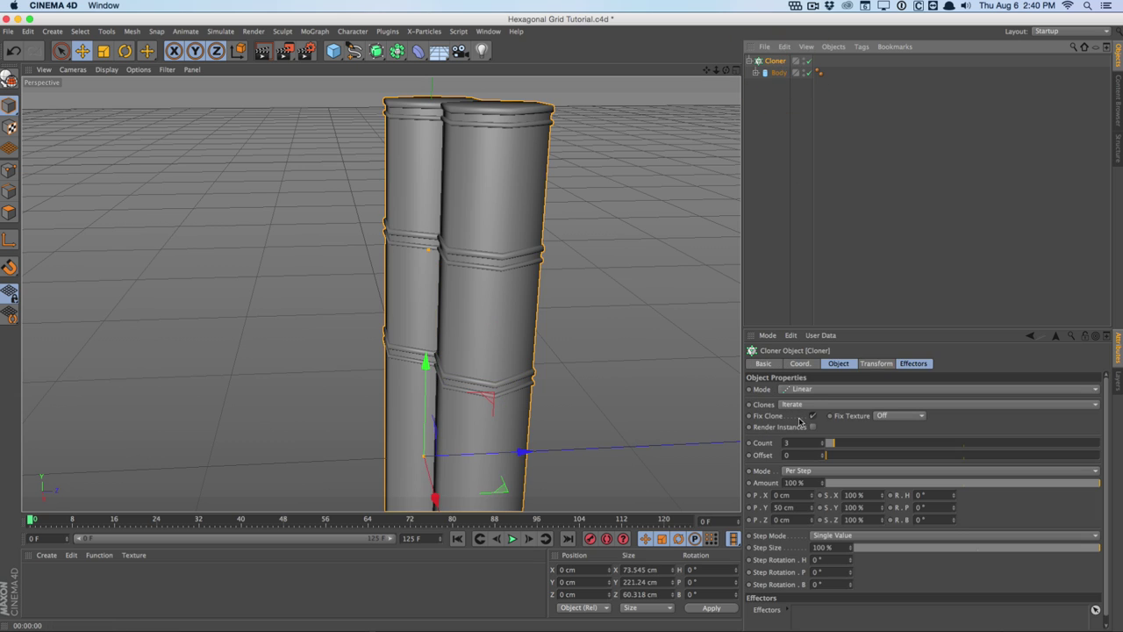
click(806, 389)
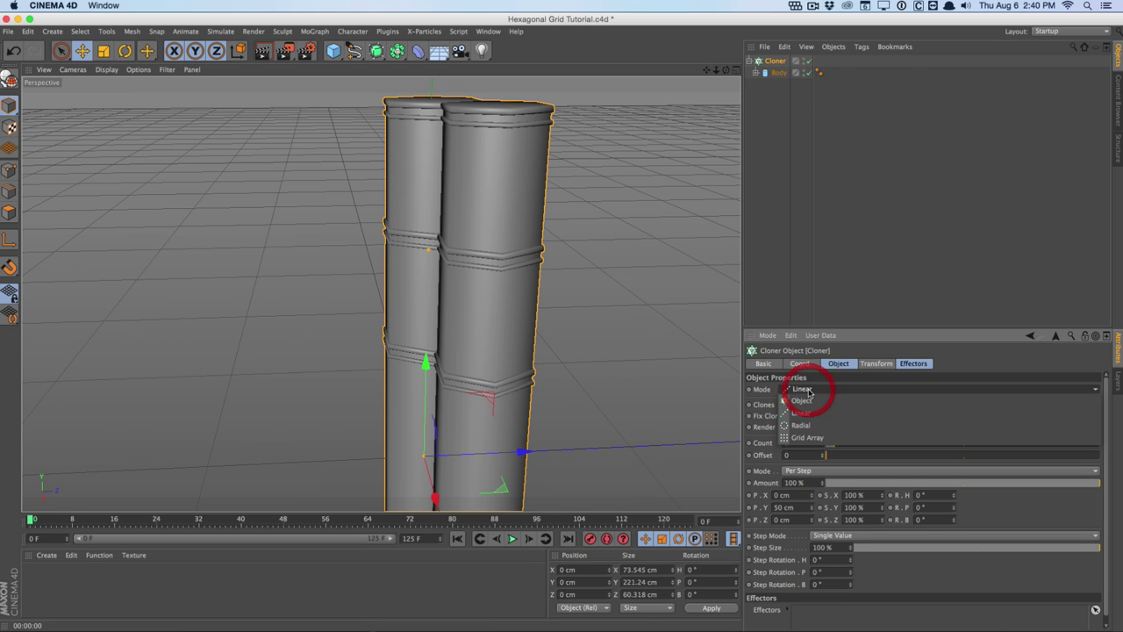
click(808, 437)
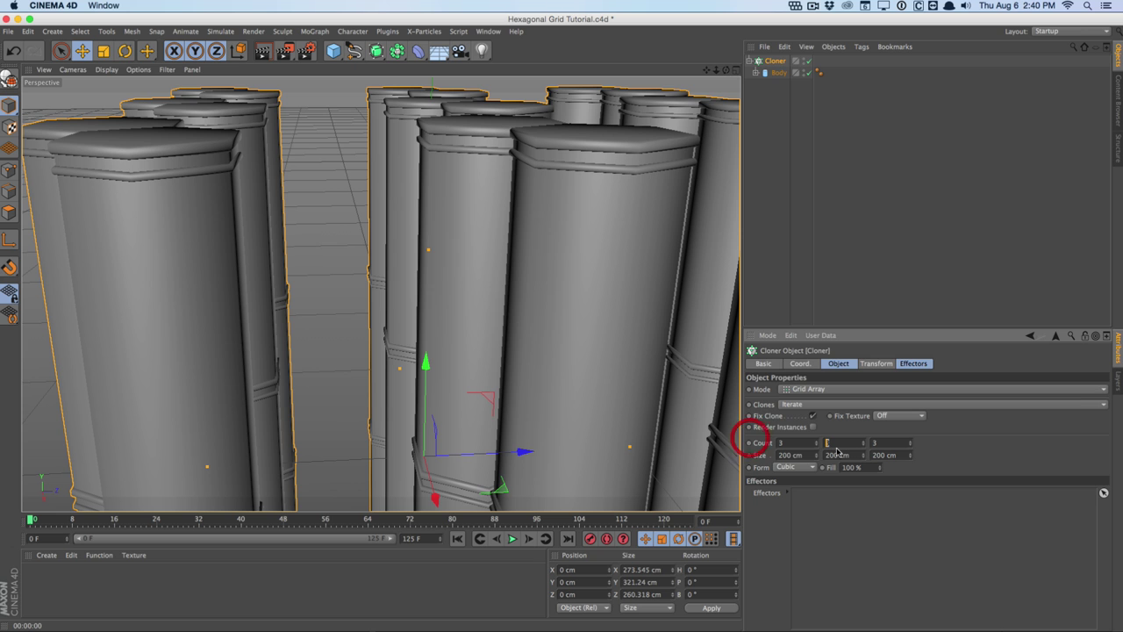
key(Return)
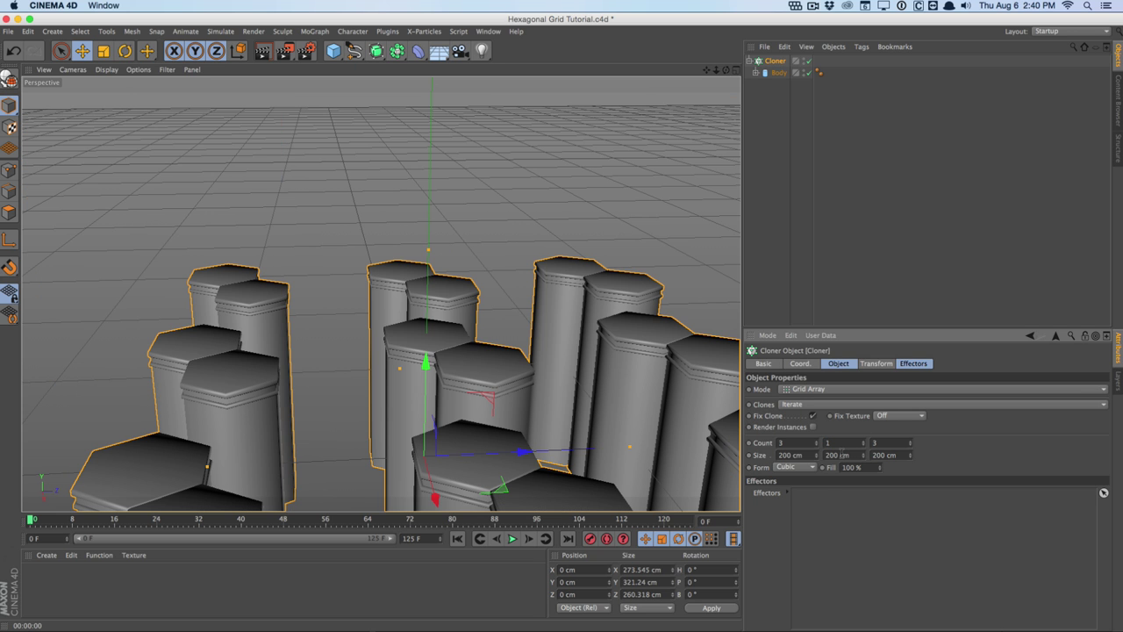
- Set the Cloner's grid count to 25 in X and 20 in Z
alt+drag(491, 421, 562, 395)
alt+drag(539, 346, 534, 337)
click(670, 430)
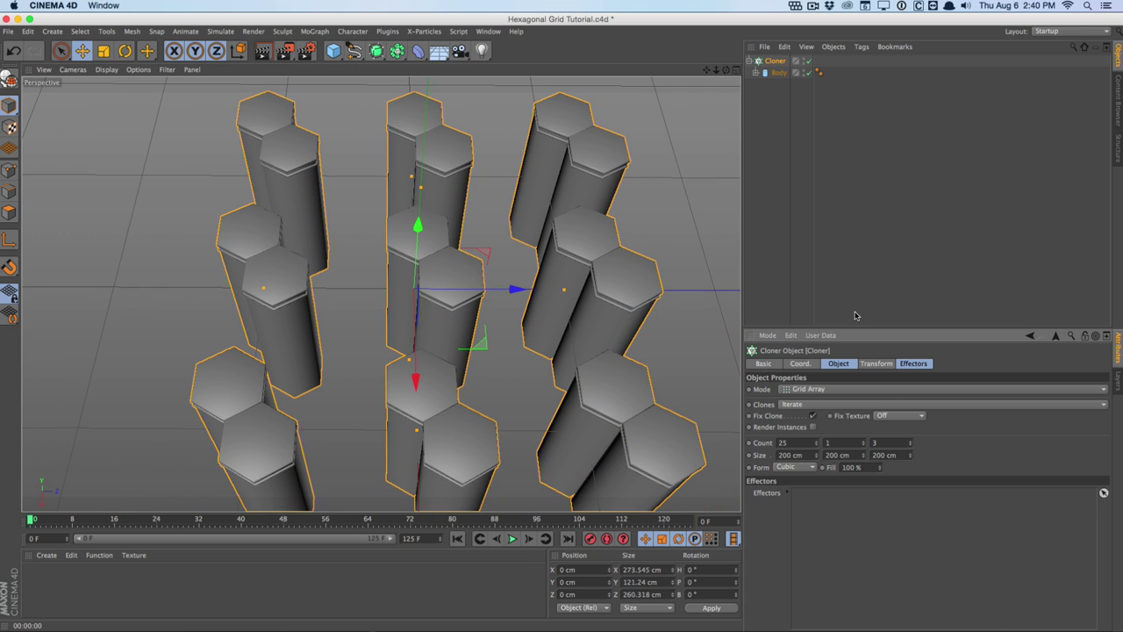
click(753, 436)
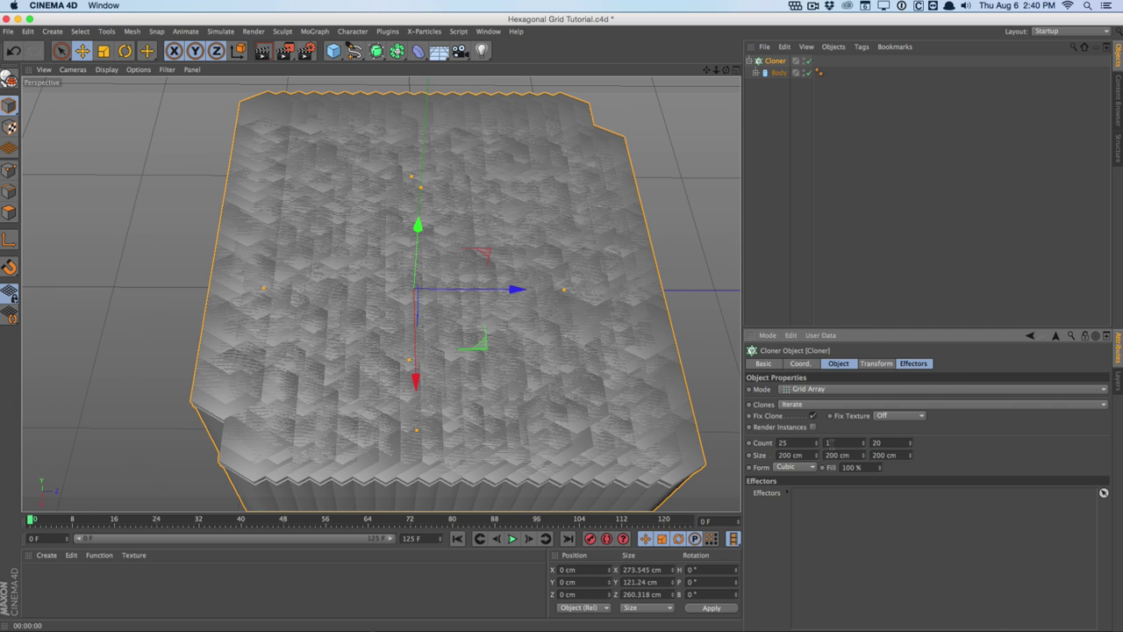
- Set the Cloner's grid size to 1520 cm in X and 690 cm in Z so the columns interlock, and preview the render
mouse_move(818, 458)
mouse_down()
mouse_move(947, 458)
mouse_move(819, 458)
mouse_up()
drag(910, 453, 932, 454)
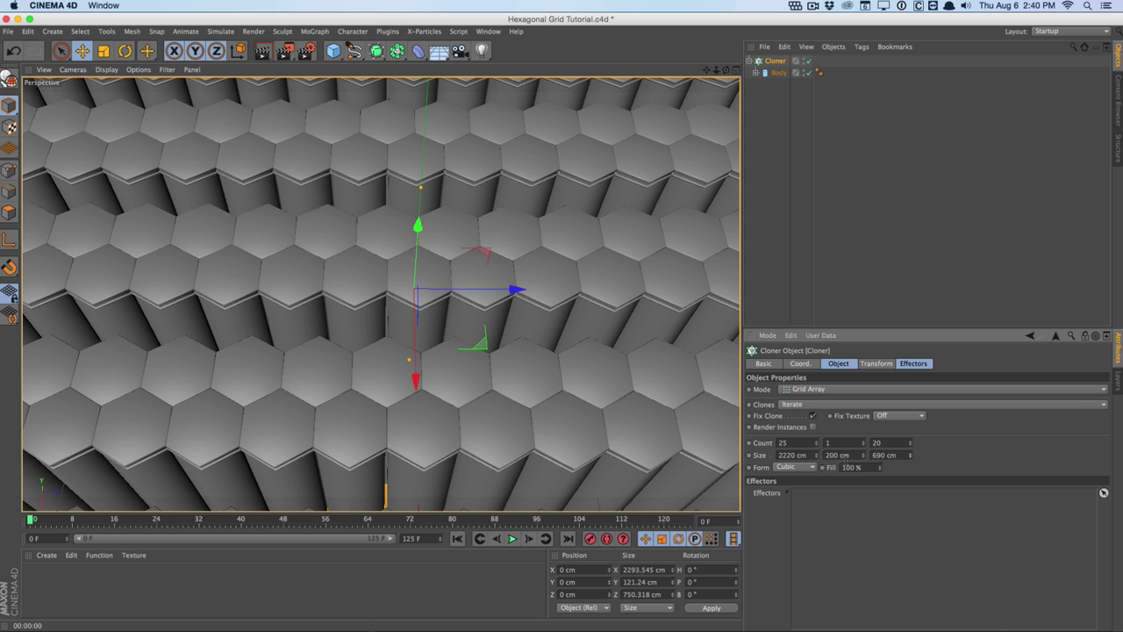
drag(821, 459, 774, 459)
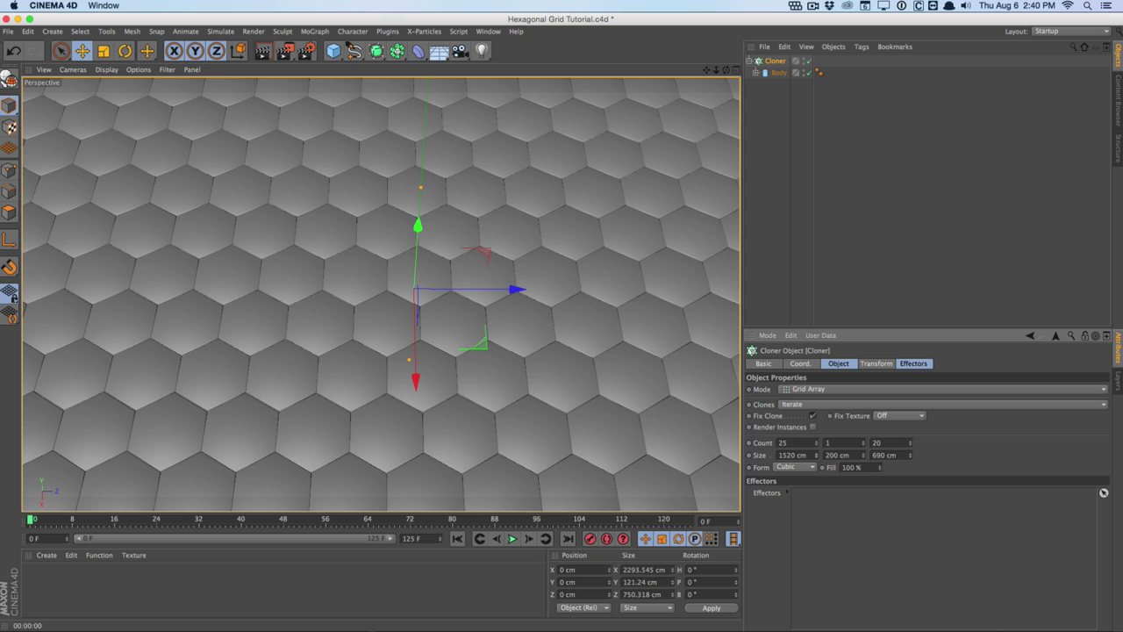
key(super+r)
- Frame a low perspective view across the tops of the hexagonal grid and add a Camera from that view
alt+drag(468, 394, 467, 391)
alt+drag(462, 264, 466, 245)
alt+drag(454, 179, 354, 220)
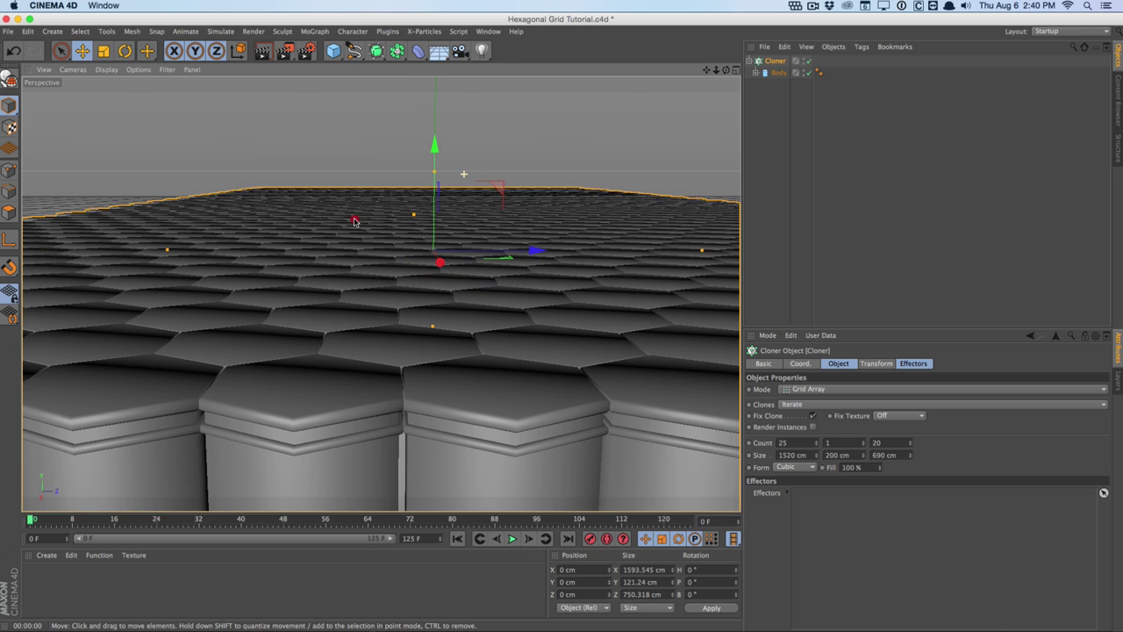
scroll(354, 220, down, 1)
scroll(521, 224, down, 3)
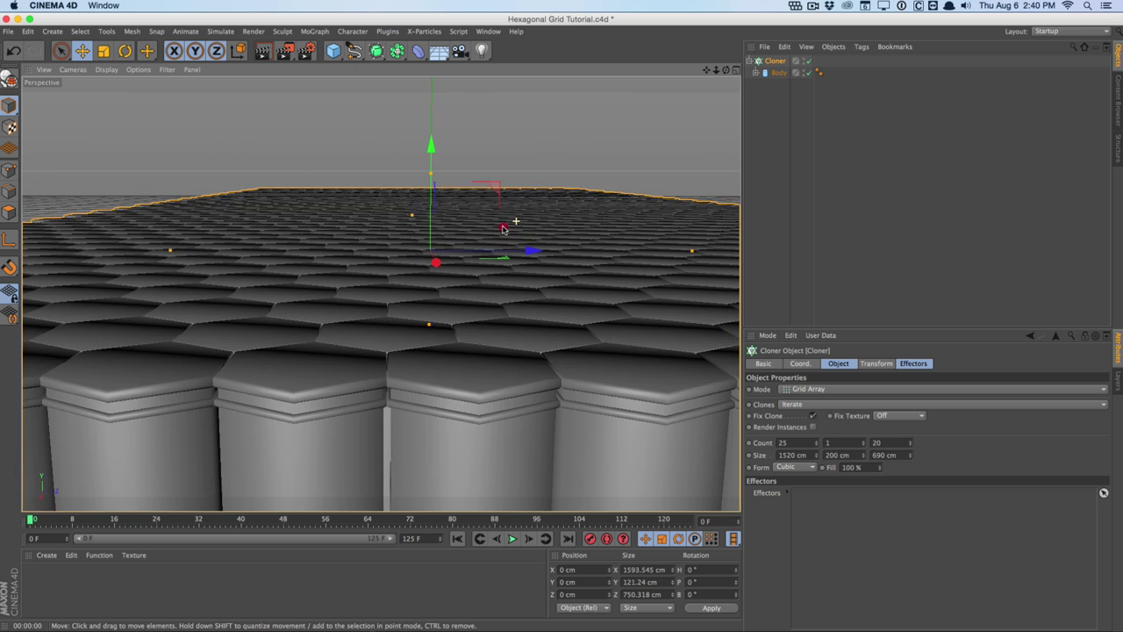
scroll(548, 247, down, 3)
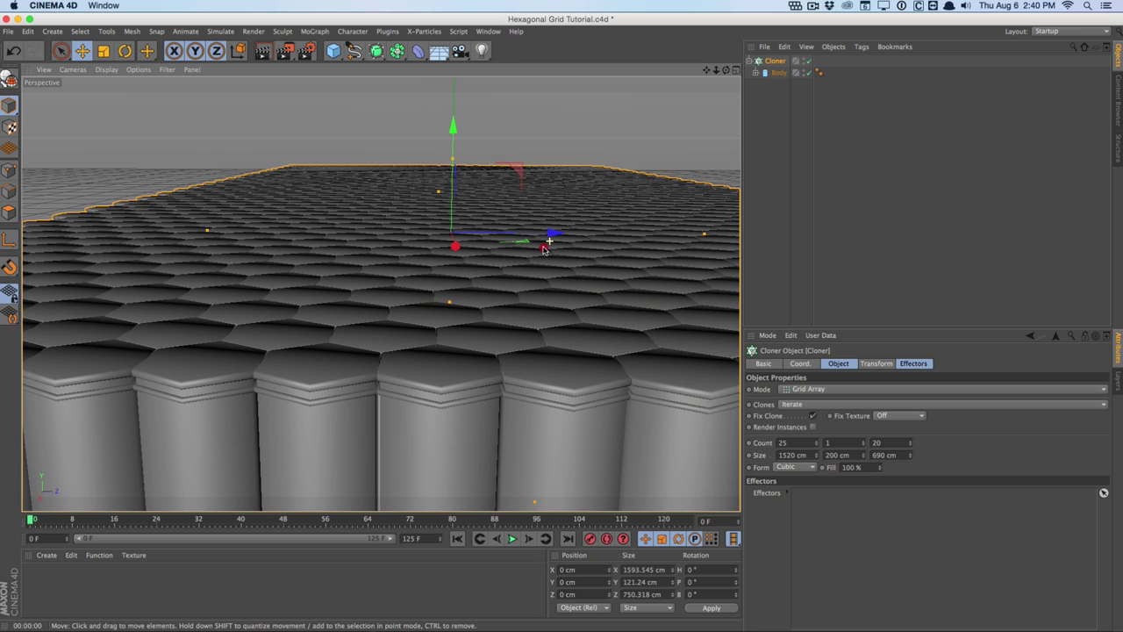
scroll(544, 250, down, 1)
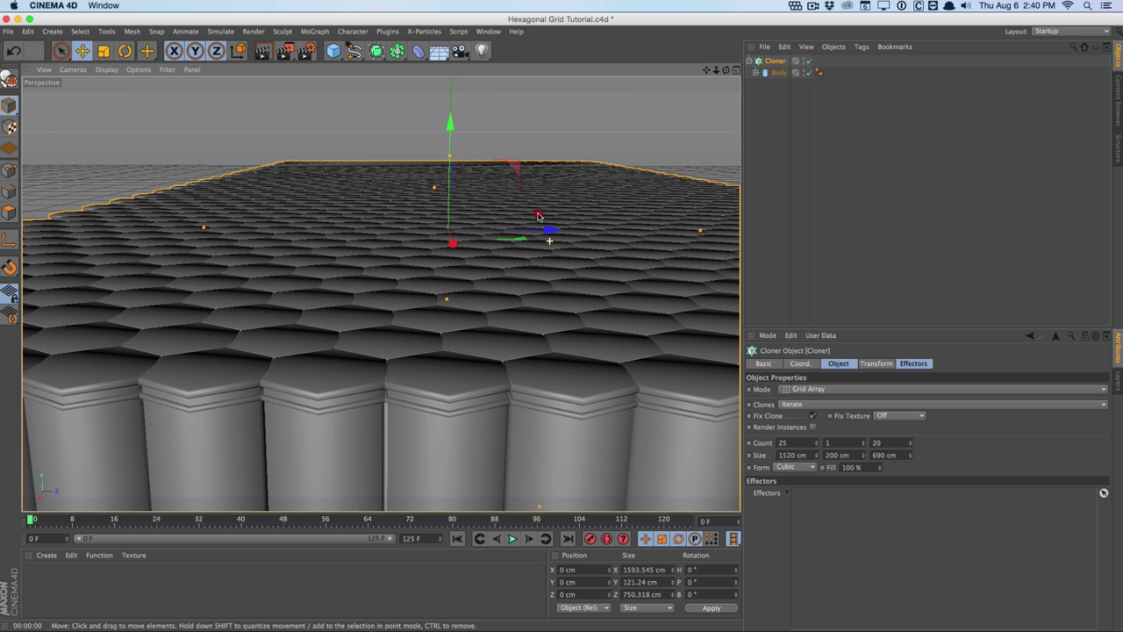
alt+drag(539, 216, 542, 243)
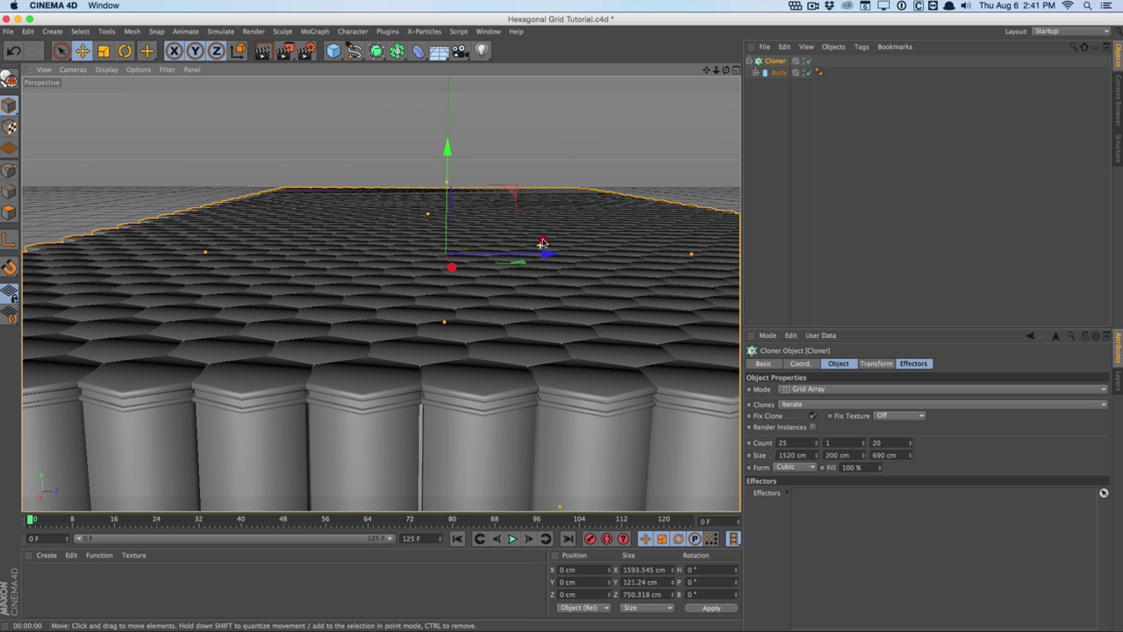
scroll(549, 199, up, 4)
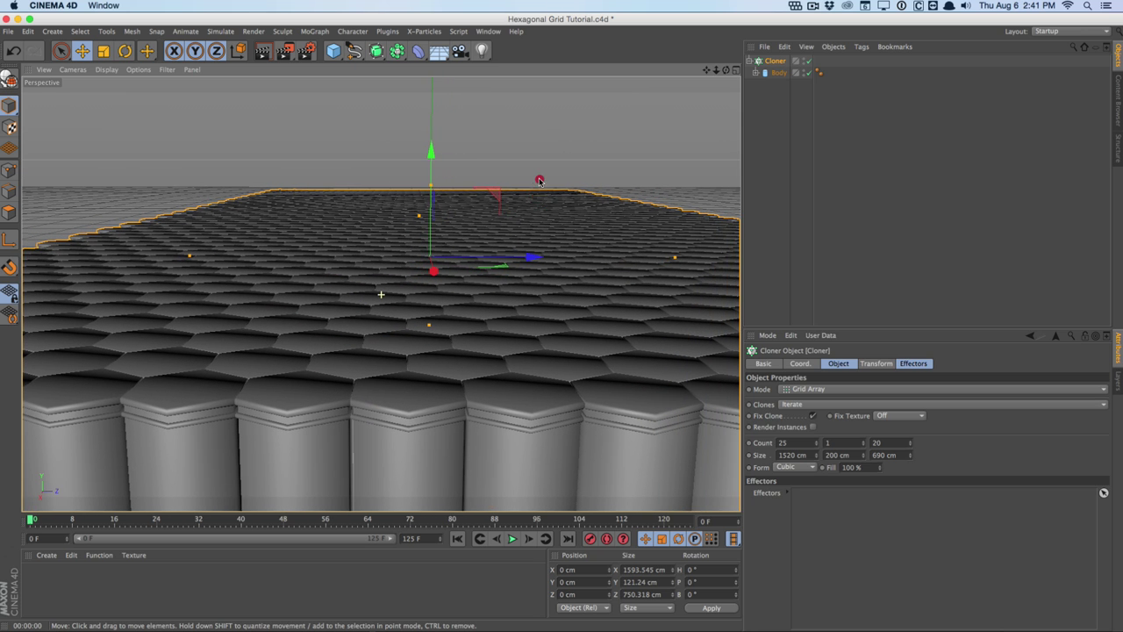
alt+right_drag(549, 174, 461, 170)
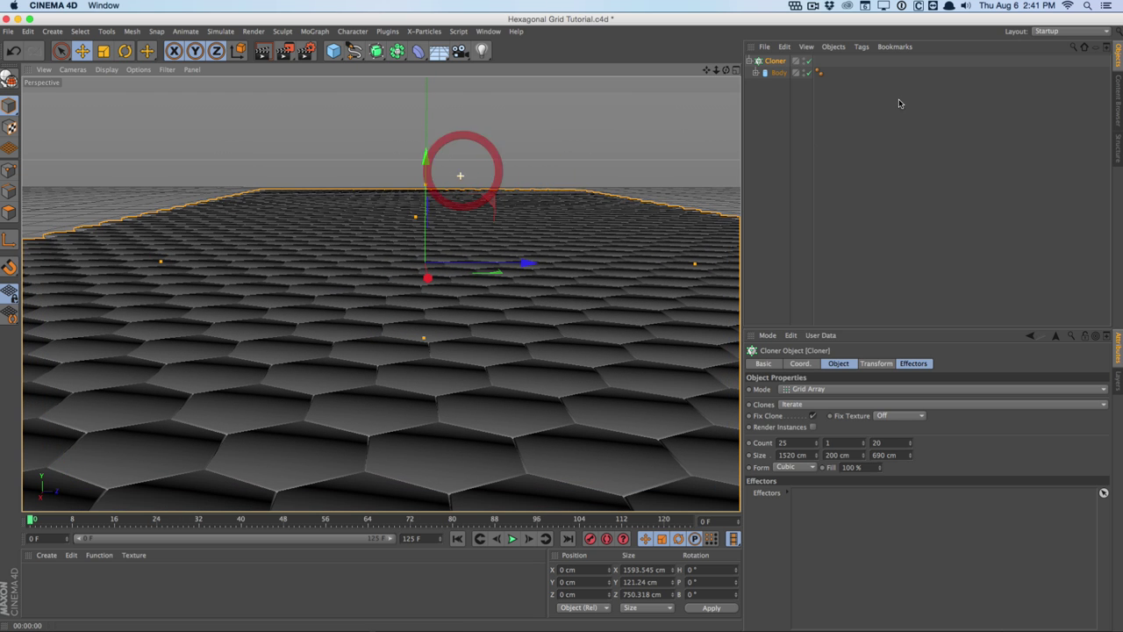
drag(462, 55, 521, 65)
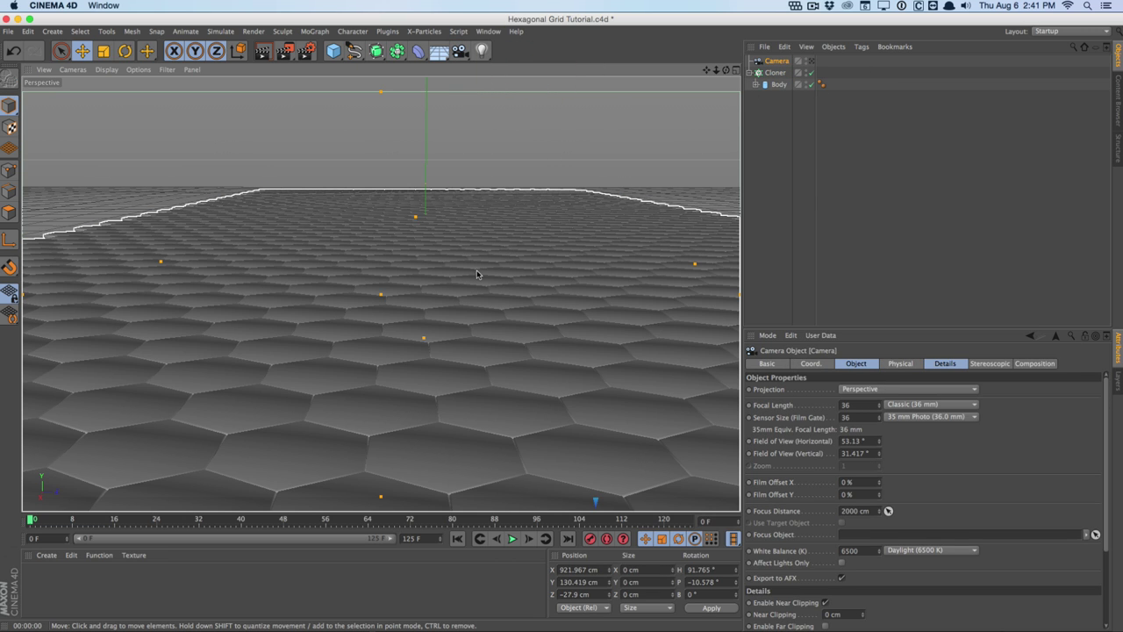
- Add a MoGraph Random effector to the Cloner and rename the effector Global
alt+right_drag(476, 274, 702, 210)
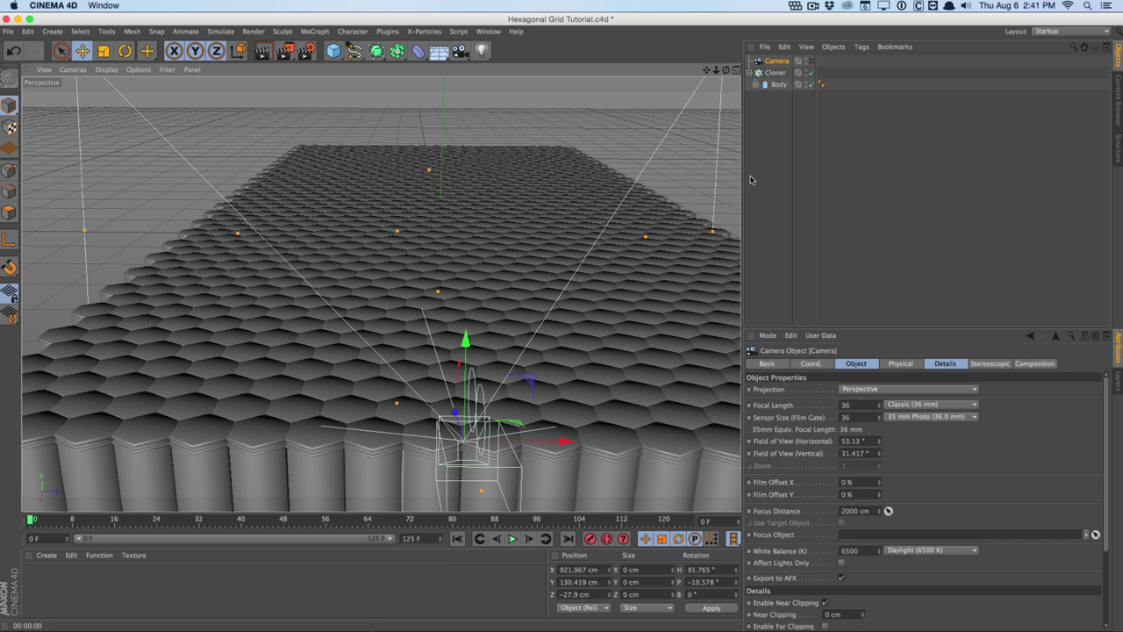
click(774, 73)
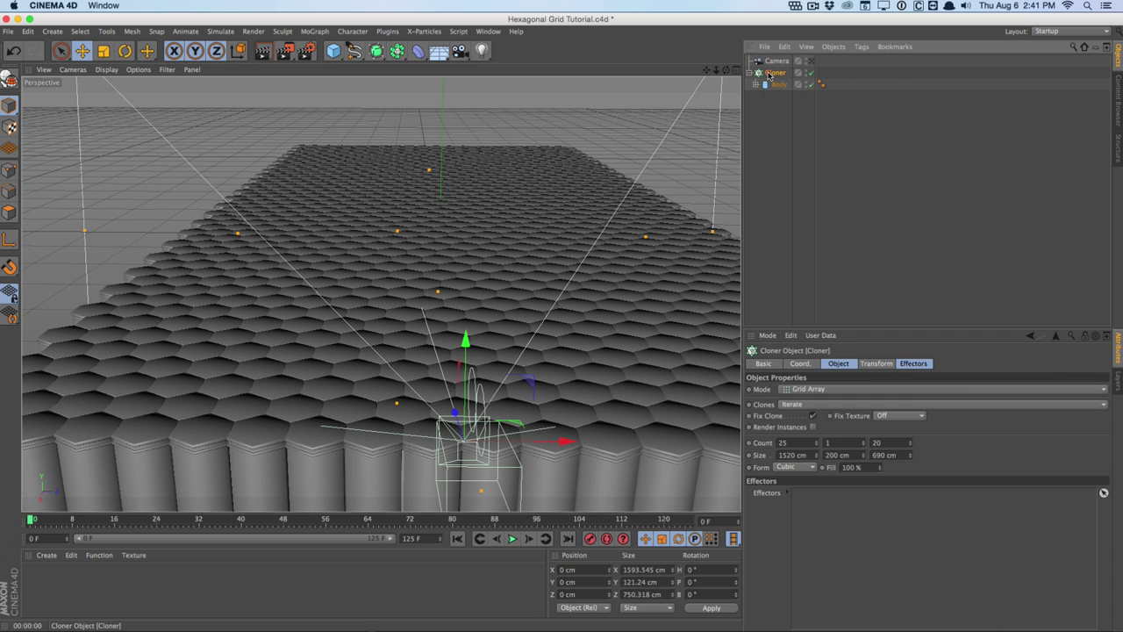
click(315, 31)
mouse_move(322, 49)
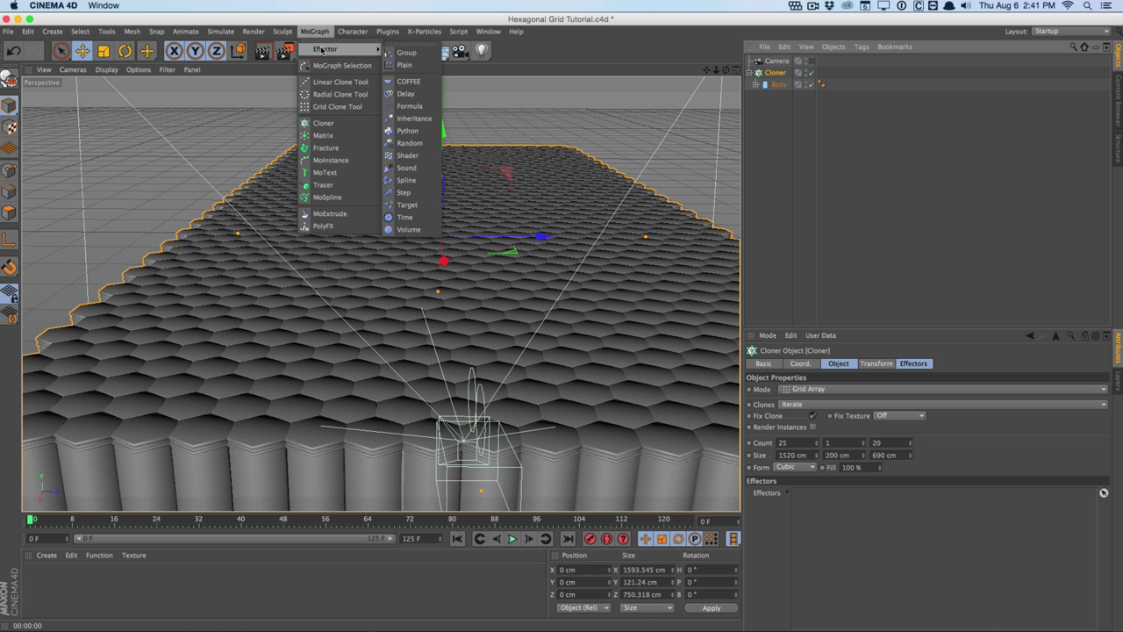
click(422, 146)
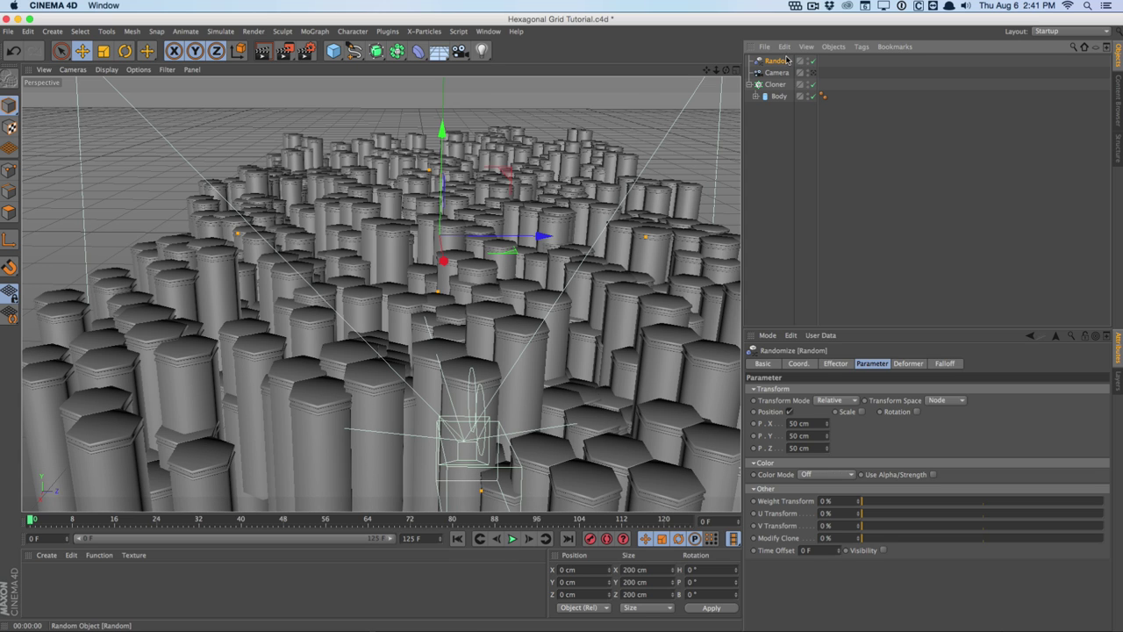
key(super+z)
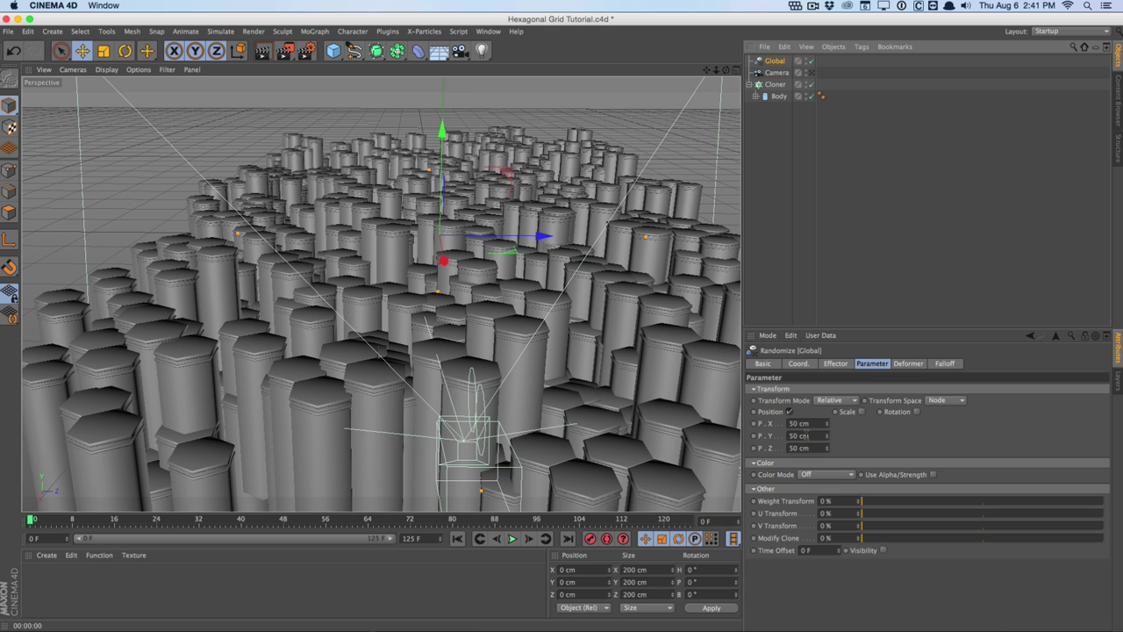
- Set the Global effector's position variation to 0 cm in X, 2 cm in Y and 0 cm in Z, and preview the render
click(744, 402)
key(super+z)
key(super+z)
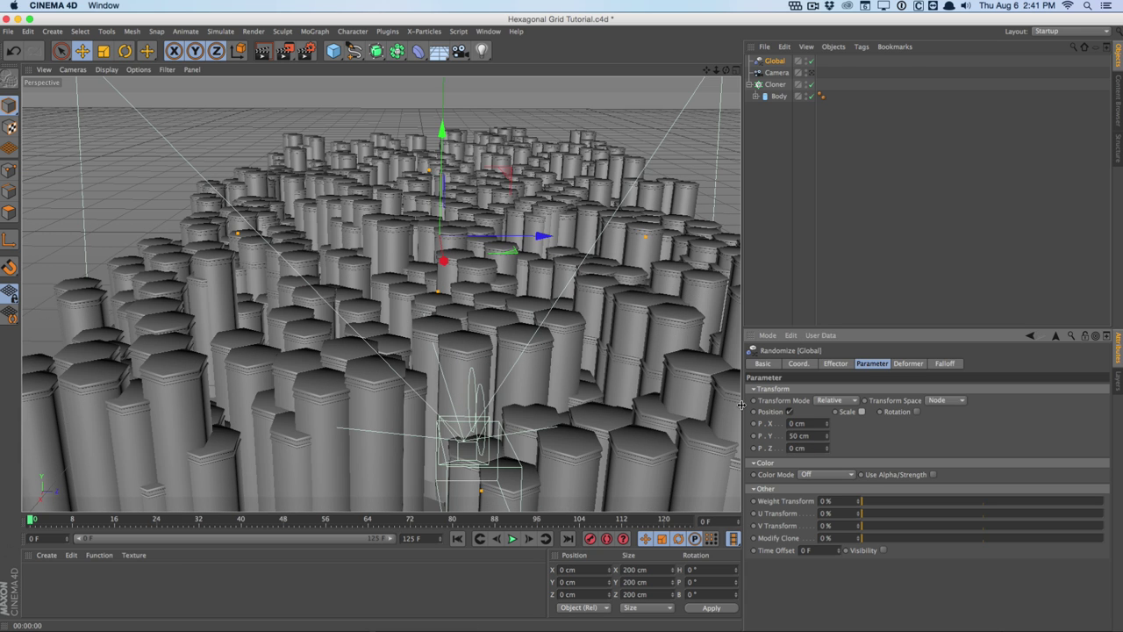
drag(825, 437, 801, 442)
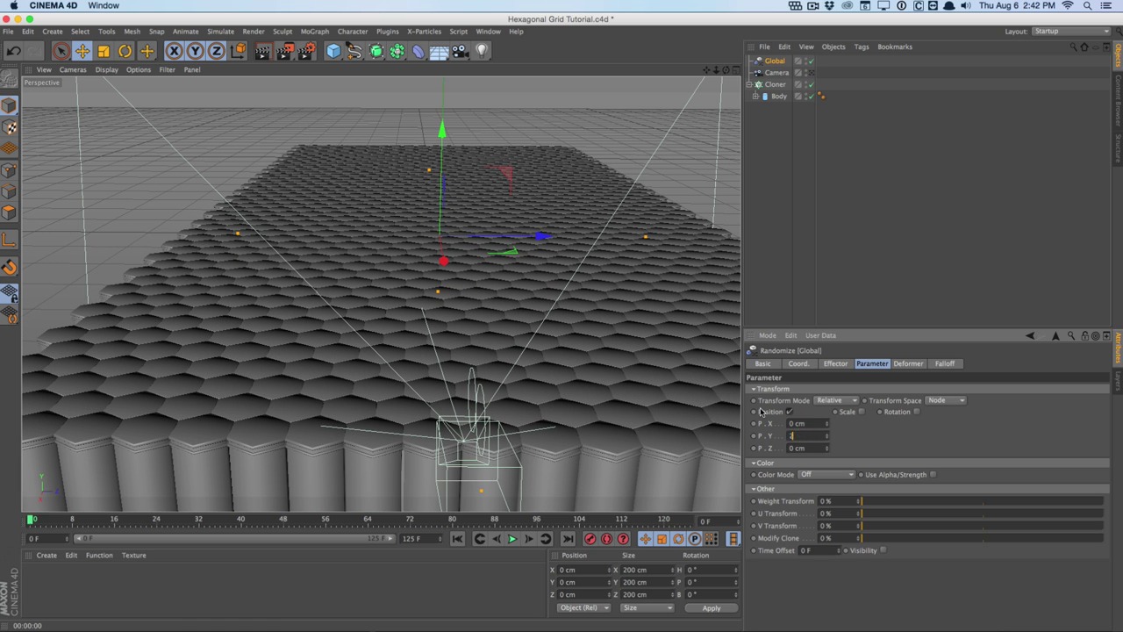
key(Return)
click(262, 50)
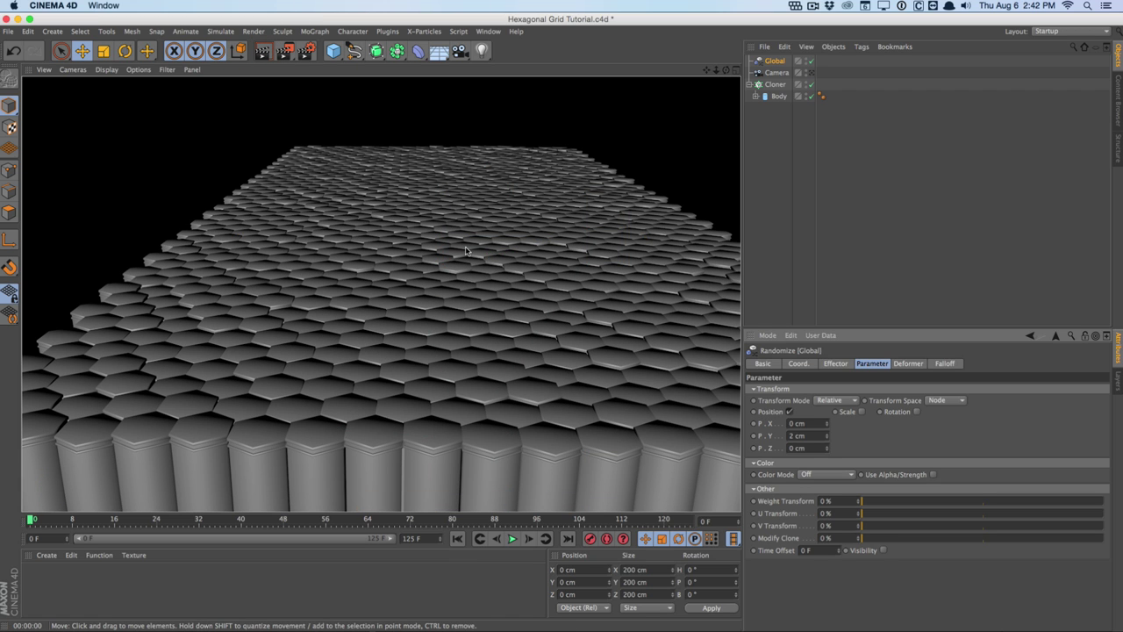
click(774, 64)
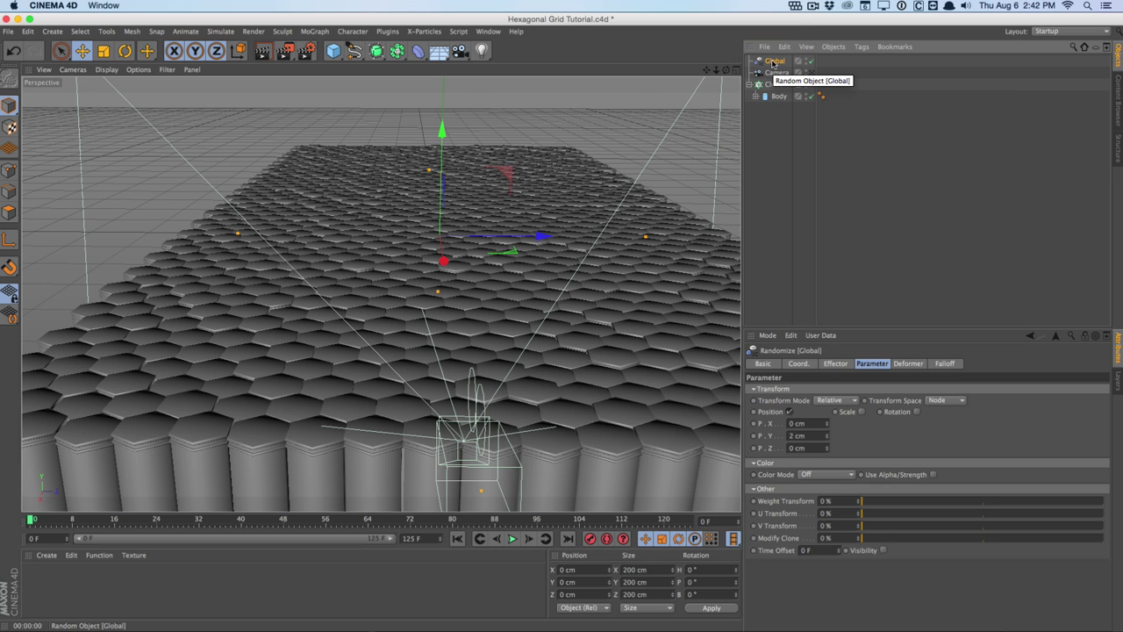
- Add a second Random effector to the Cloner and set its falloff shape to Box
click(775, 85)
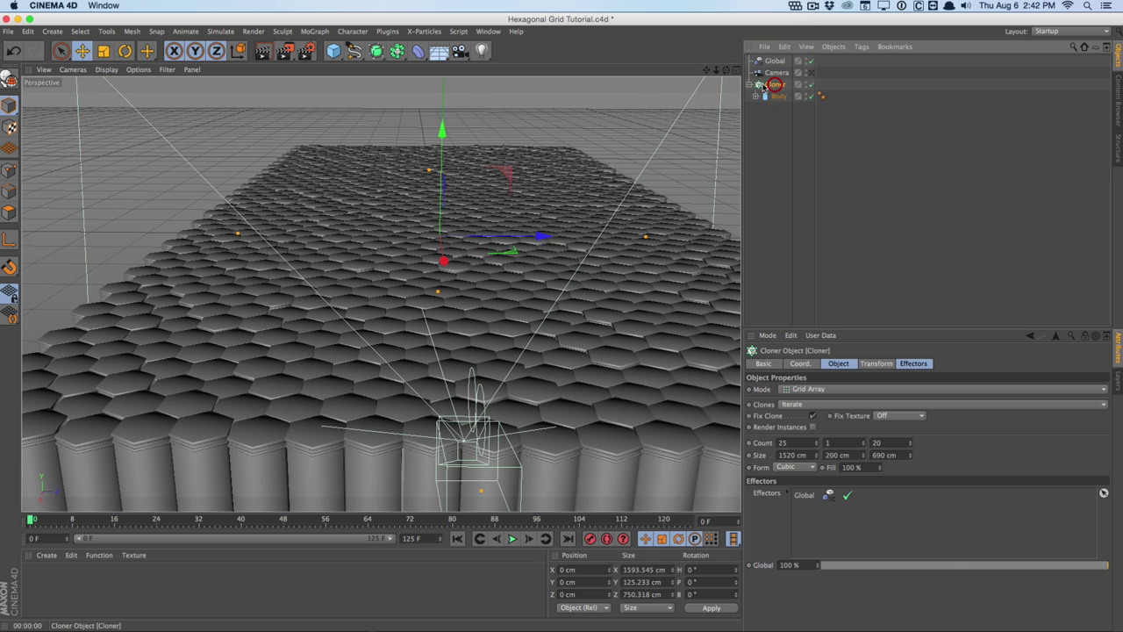
click(334, 31)
mouse_move(351, 49)
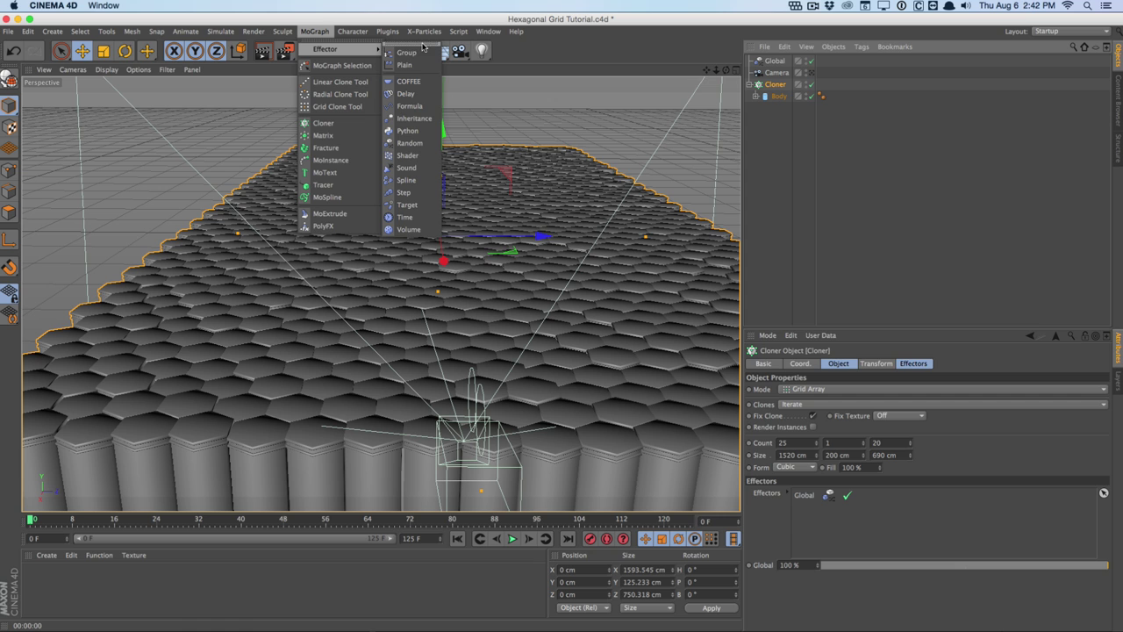
click(423, 143)
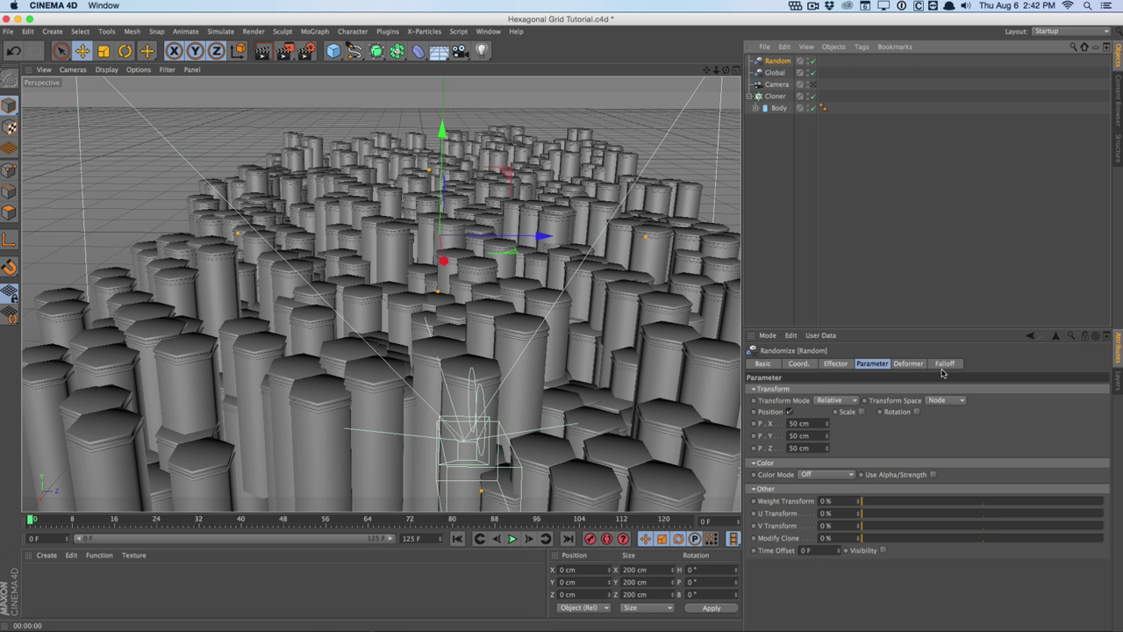
click(945, 363)
click(814, 392)
click(809, 404)
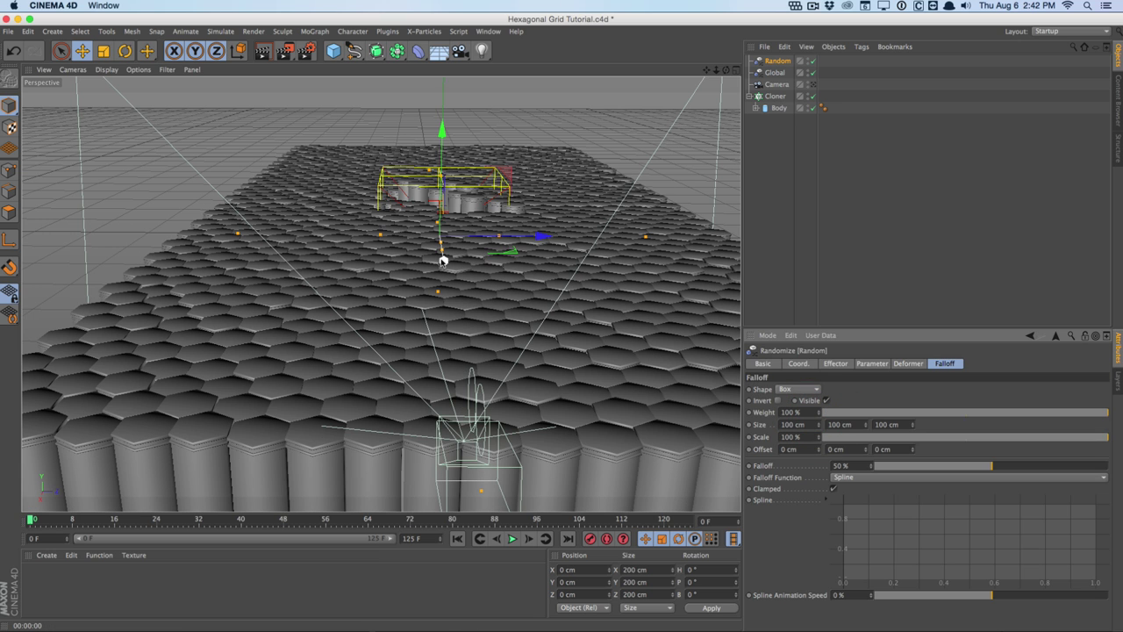
- Move the second Random effector across the grid to about X 349 cm and Z -135 cm
drag(444, 260, 445, 304)
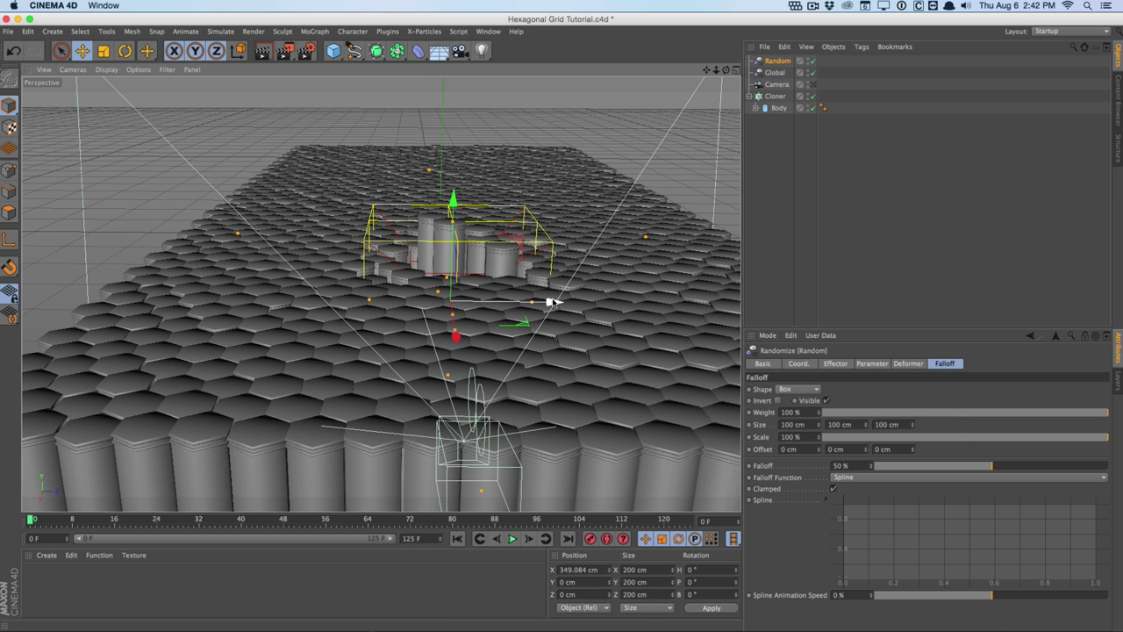
drag(551, 302, 443, 296)
click(837, 362)
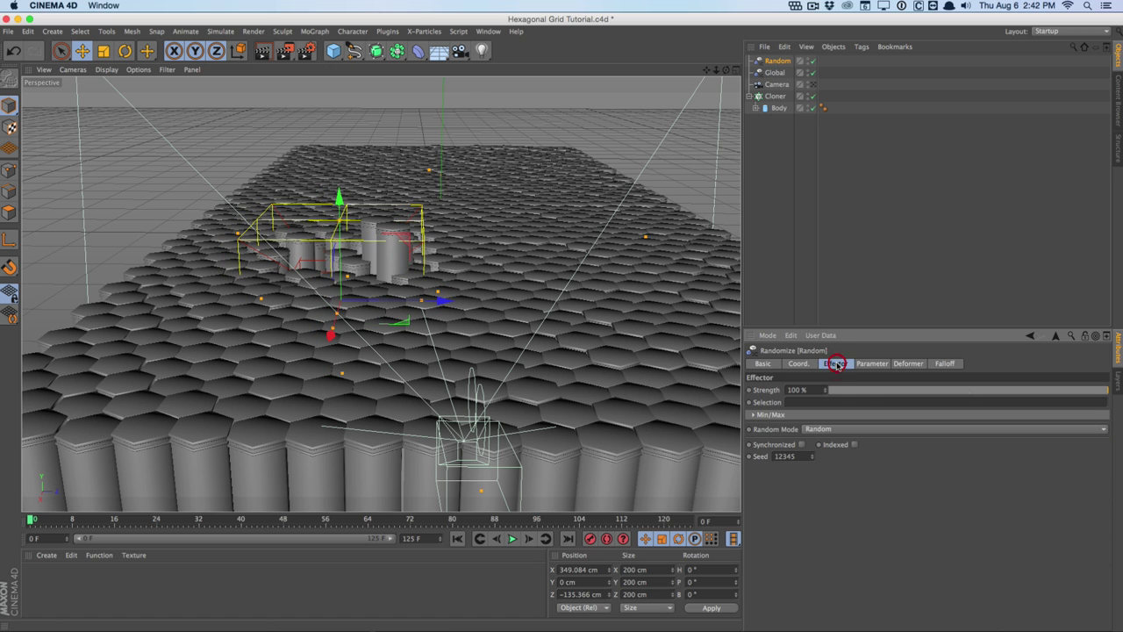
click(943, 362)
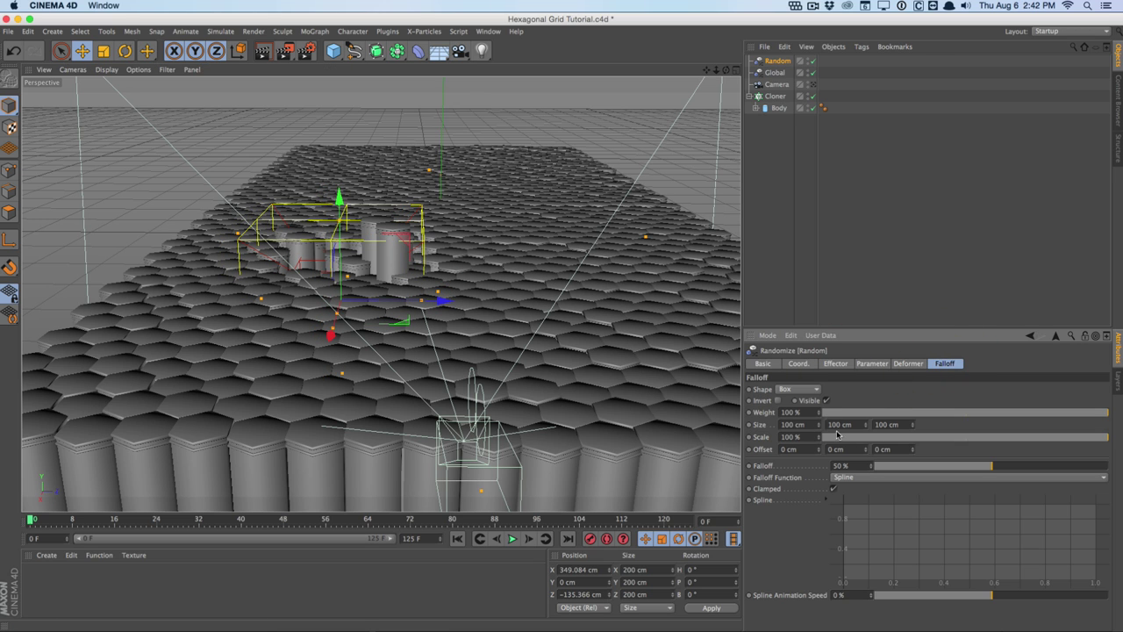
- Move the Random effector to about X -23 cm and set its box falloff size to 844 cm in X and 25 cm in Z
mouse_move(819, 424)
mouse_down()
mouse_move(868, 425)
mouse_move(820, 426)
mouse_move(821, 414)
mouse_move(840, 428)
mouse_up()
drag(330, 334, 343, 246)
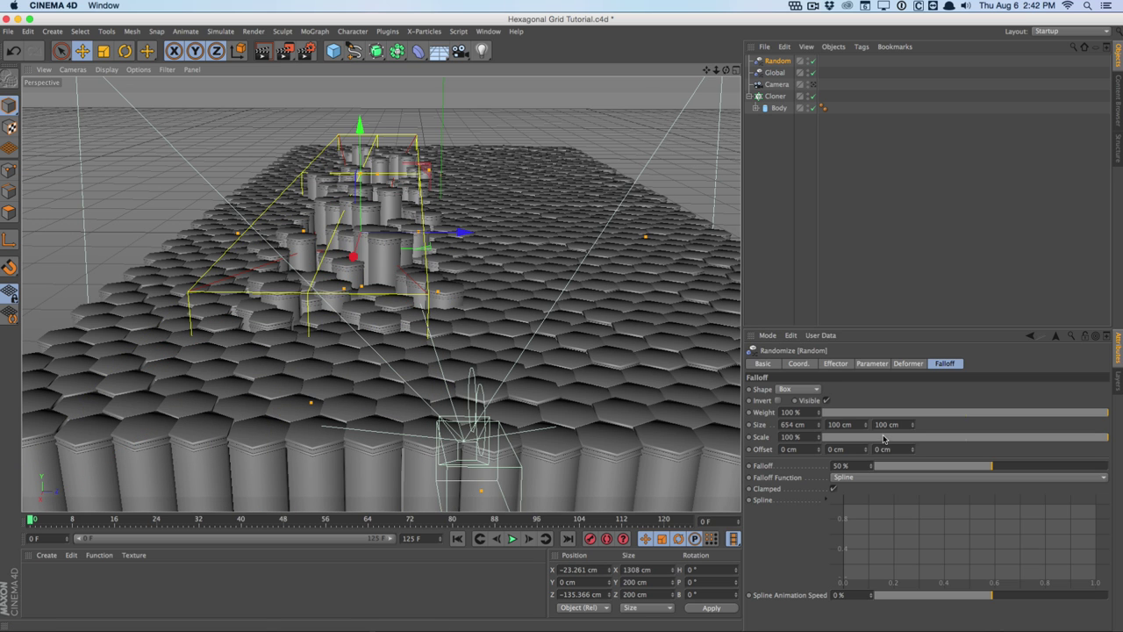
mouse_move(912, 429)
mouse_down()
mouse_move(913, 446)
mouse_move(906, 424)
mouse_up()
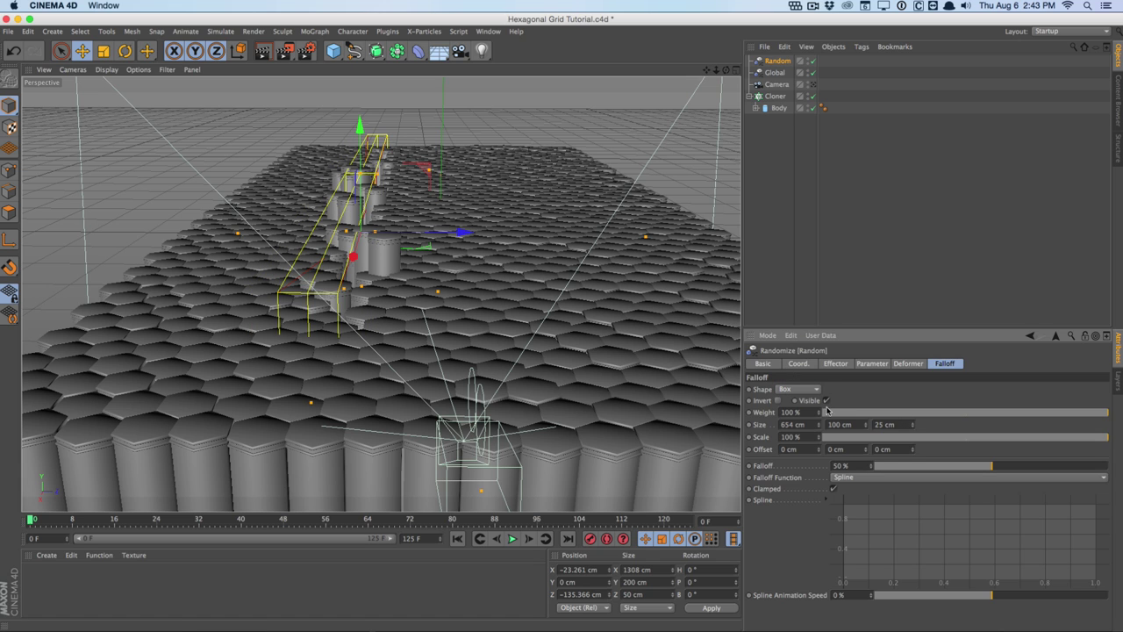
drag(818, 424, 818, 405)
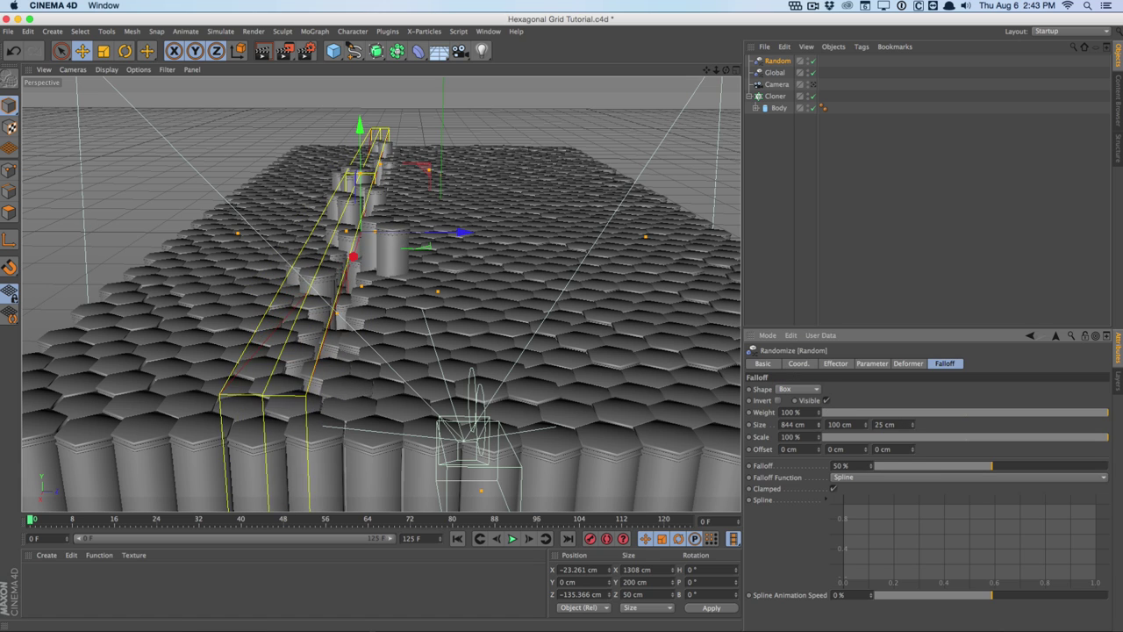
- Look through the Camera, move the Random effector to about Z -170 cm, and return to the default view
click(815, 86)
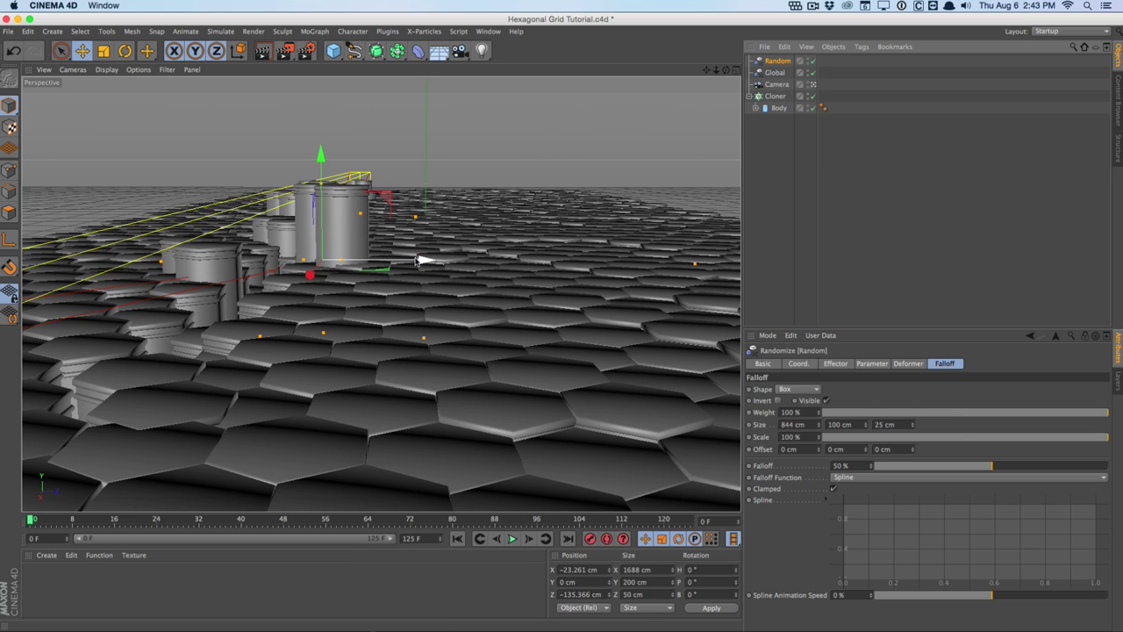
drag(422, 261, 396, 254)
click(815, 86)
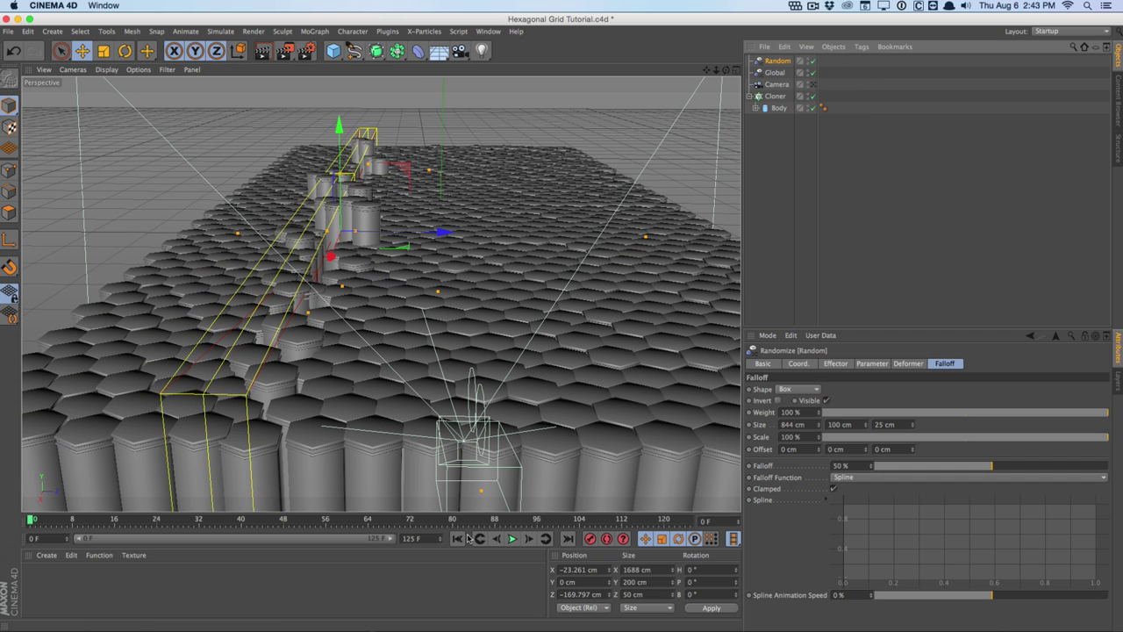
- Play the animation briefly and return to its first frame
click(459, 539)
click(512, 539)
click(512, 539)
click(457, 538)
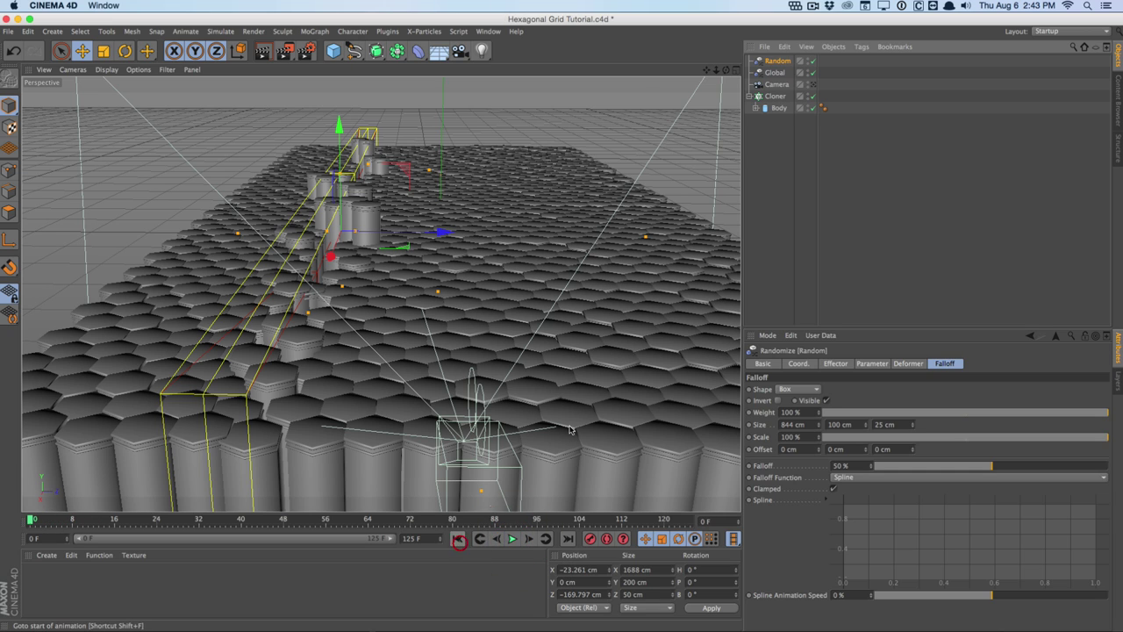
- Rename the second Random effector as Left
double_click(777, 61)
text(Left)
key(Return)
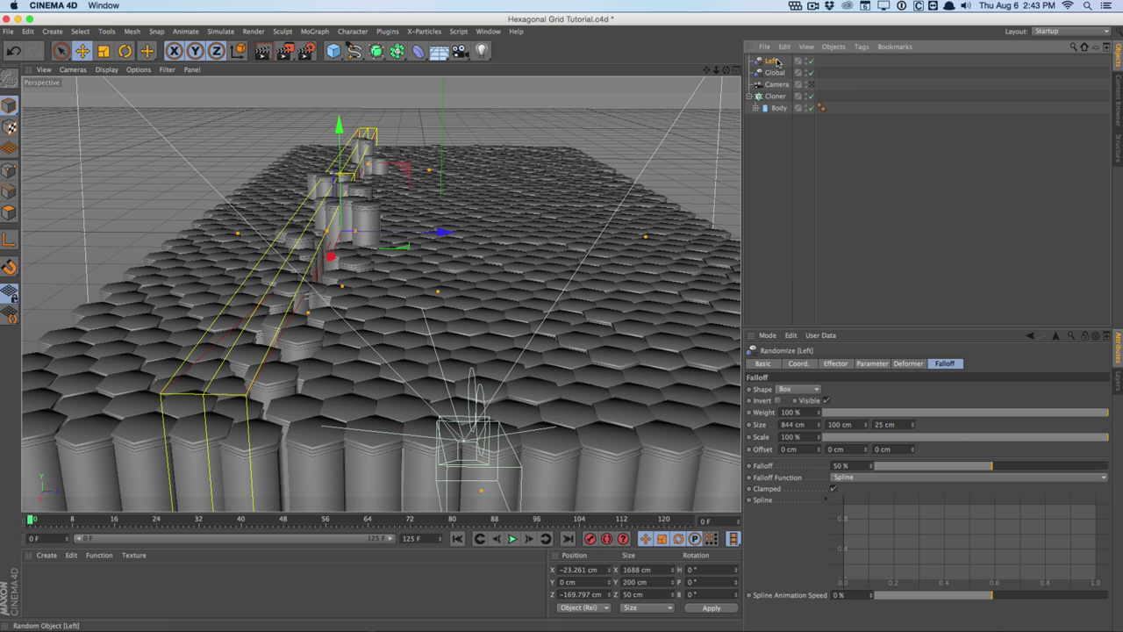
- Set the Left effector's position parameters to 0 cm in X and Z and 110 cm in Y
click(863, 364)
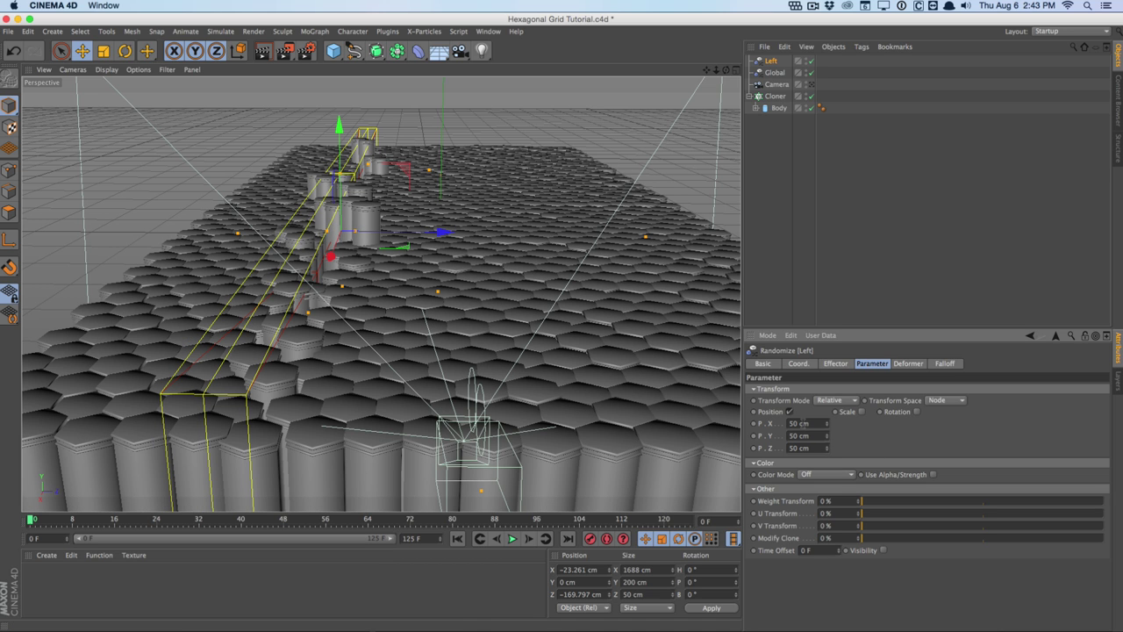
text(0)
click(765, 413)
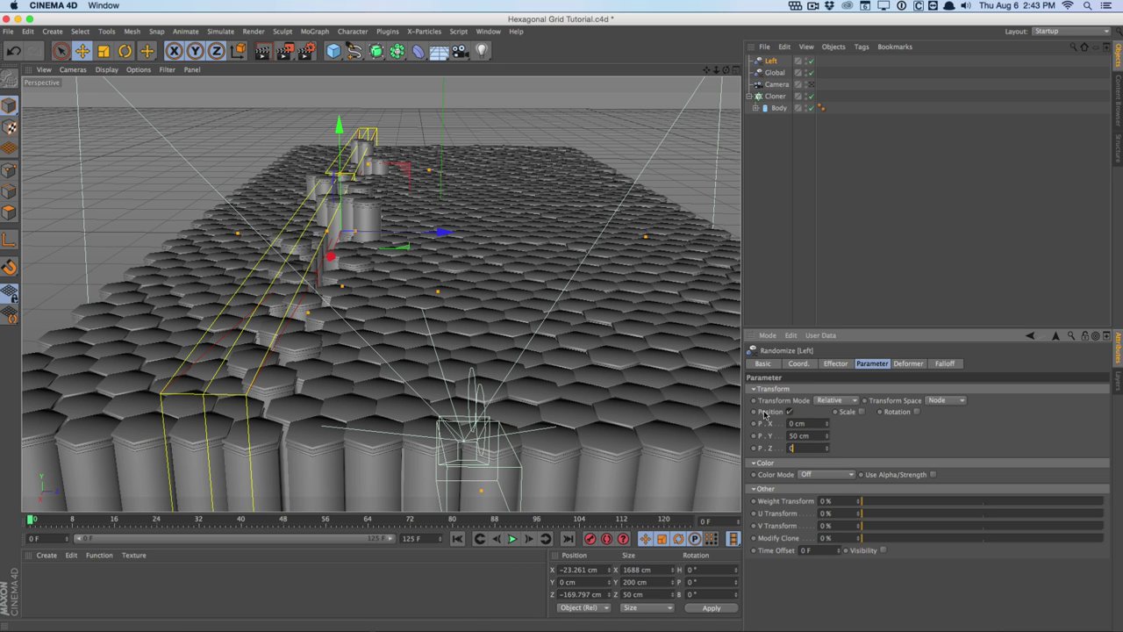
mouse_move(827, 435)
mouse_down()
mouse_move(826, 409)
mouse_move(827, 424)
mouse_up()
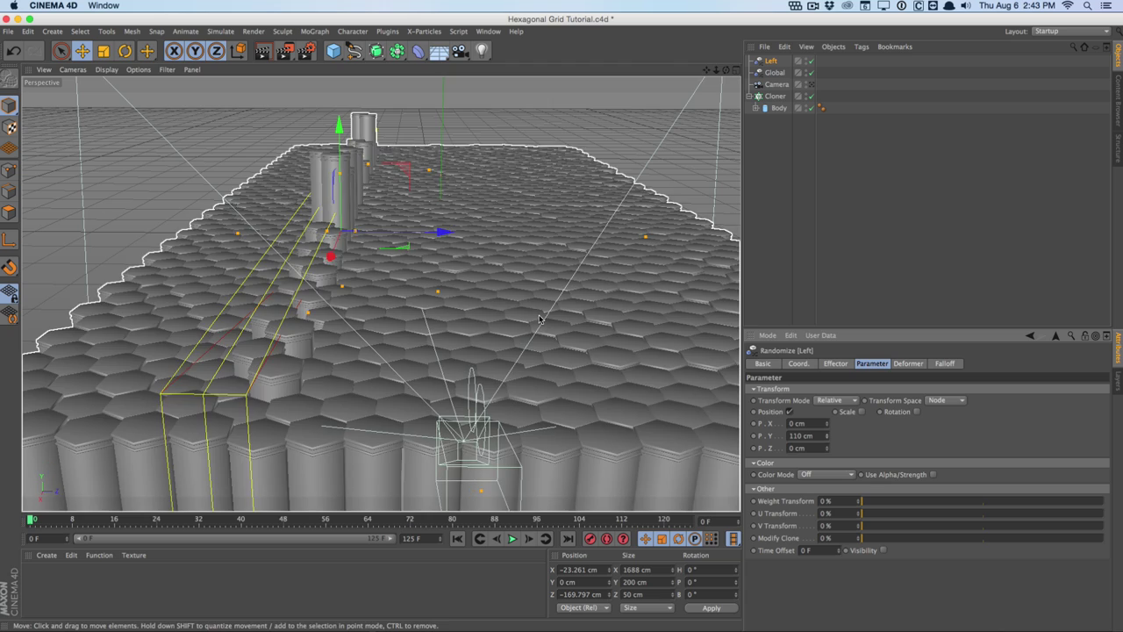
mouse_move(539, 318)
alt+mouse_down()
mouse_move(496, 309)
mouse_move(536, 302)
alt+mouse_up()
- Keyframe the Left effector's Y position parameter at 110 cm on frames 0 and 125
click(457, 538)
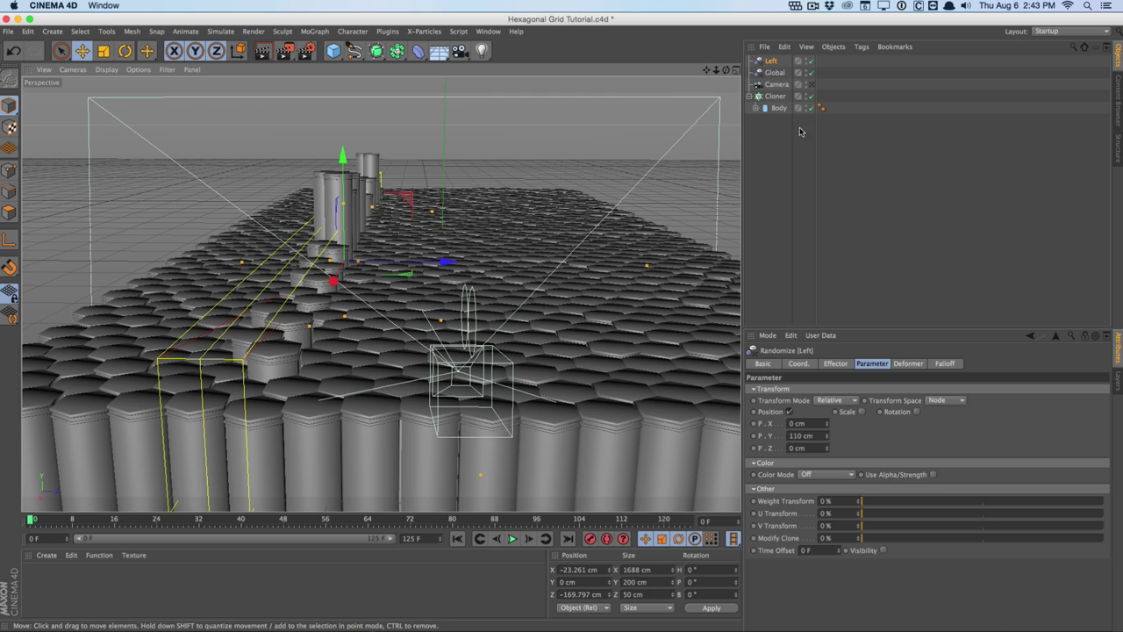
click(755, 436)
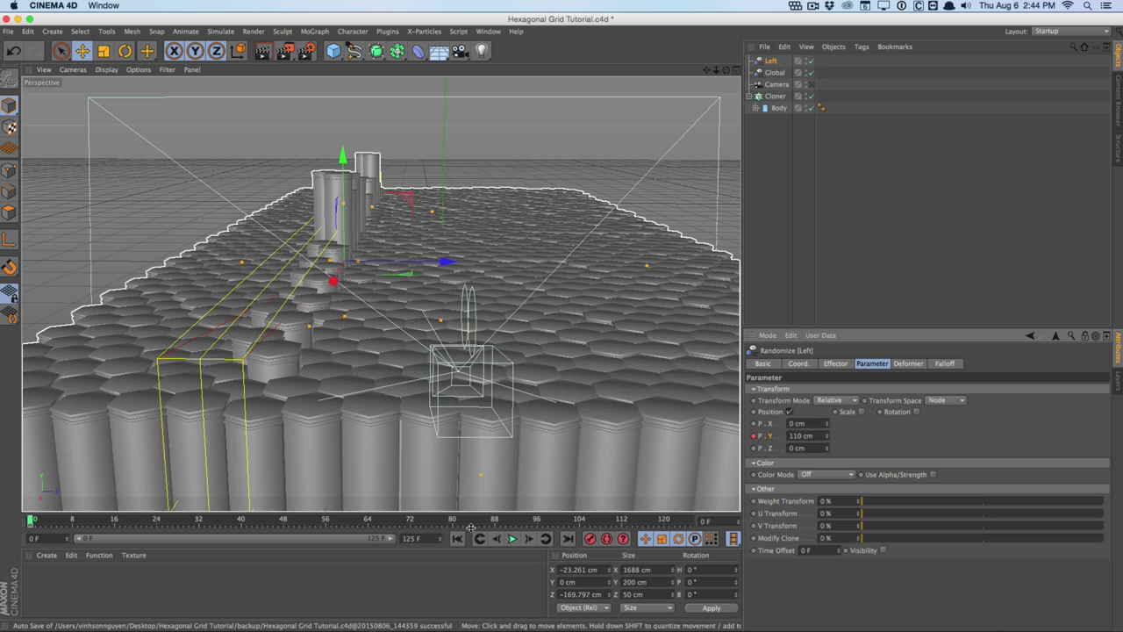
click(567, 538)
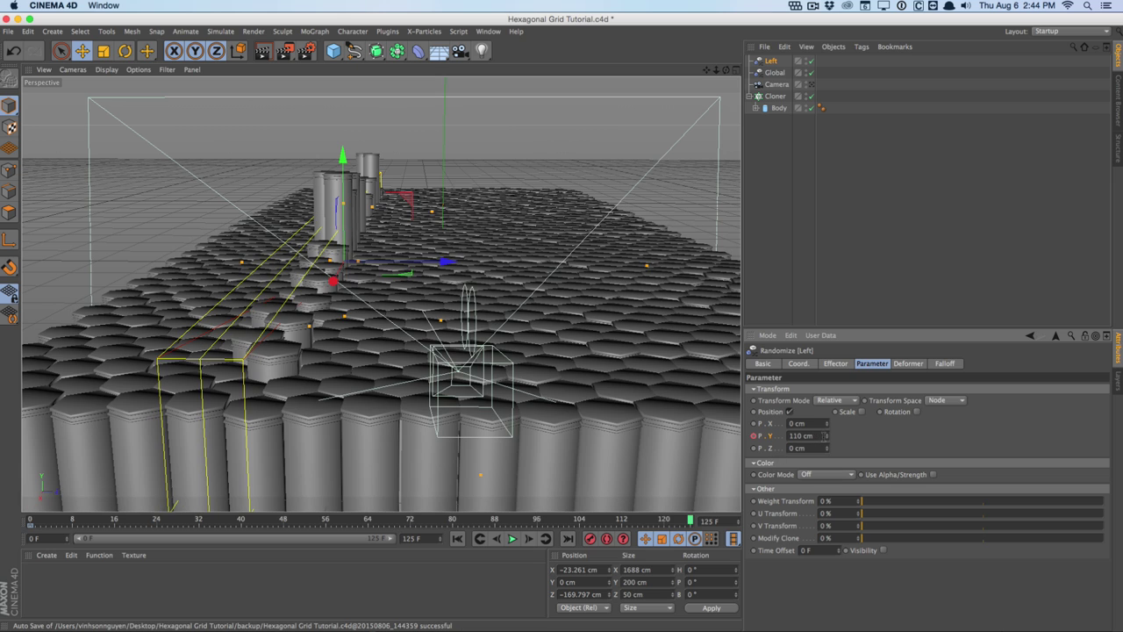
click(755, 436)
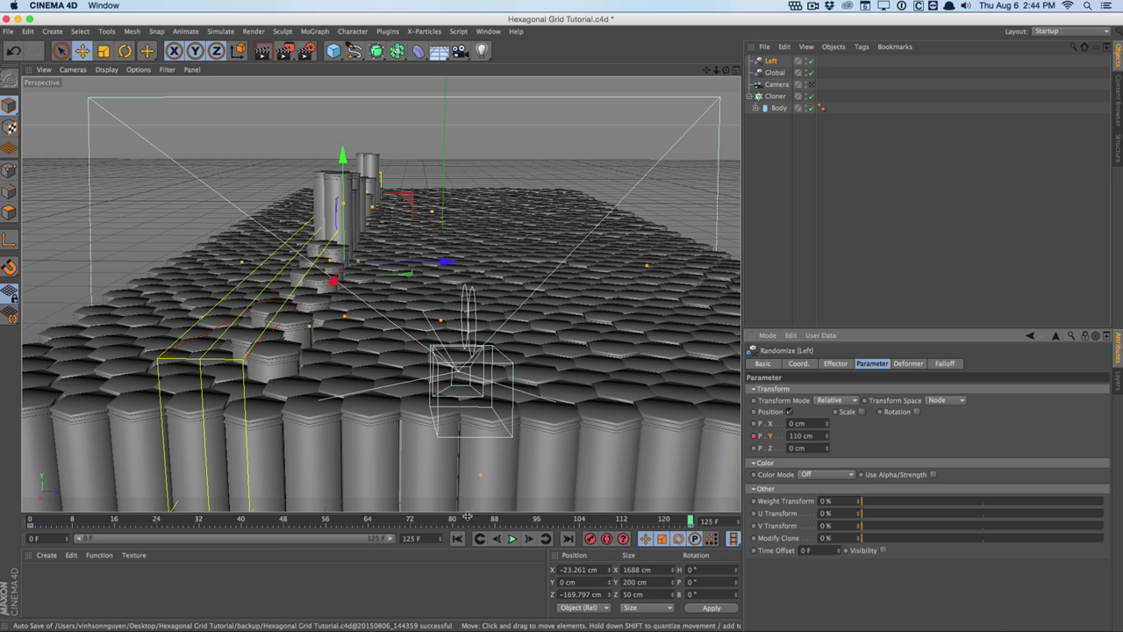
- Set the Left effector's Y position parameter to 0 cm at frame 0 and keyframe it
click(457, 537)
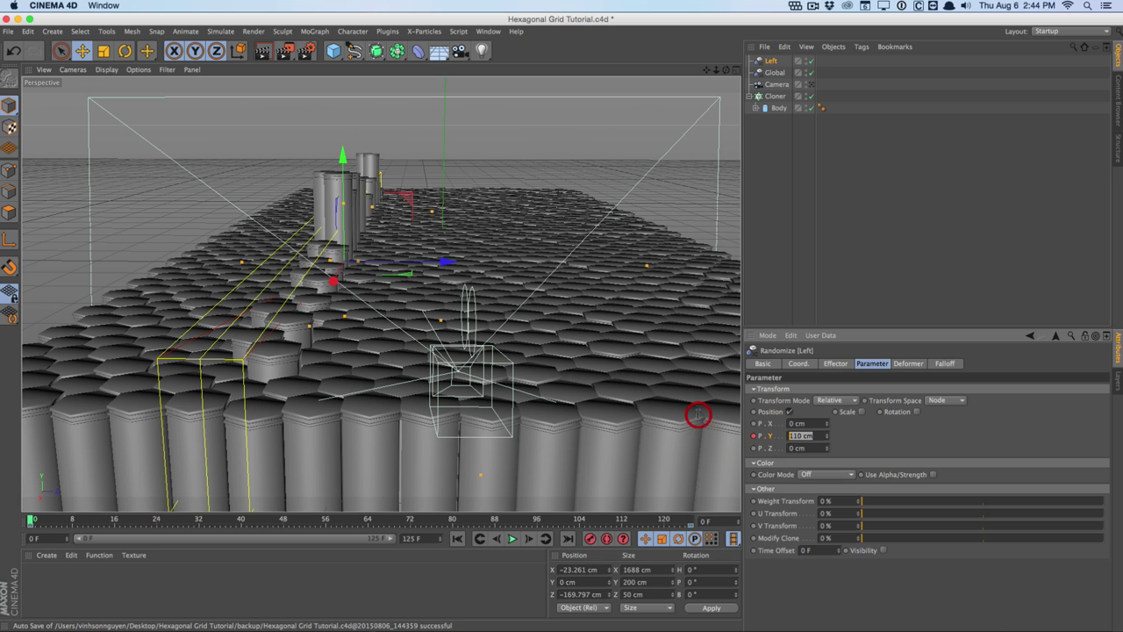
text(0)
key(Return)
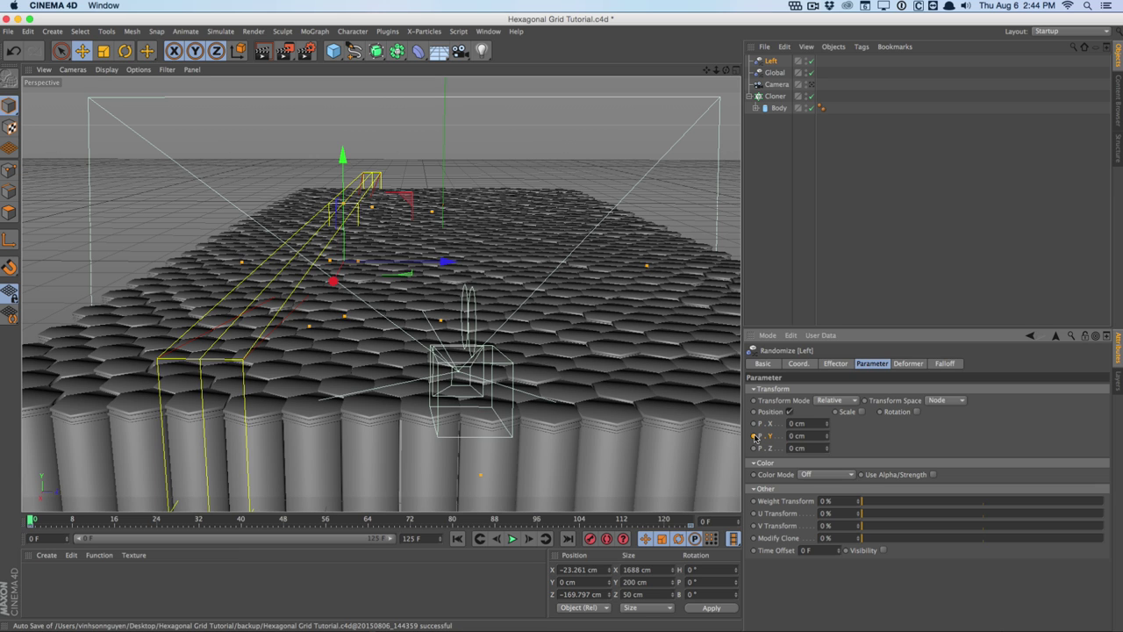
click(755, 436)
- Play the animation from its first frame and pause it at about frame 81
click(457, 538)
click(511, 539)
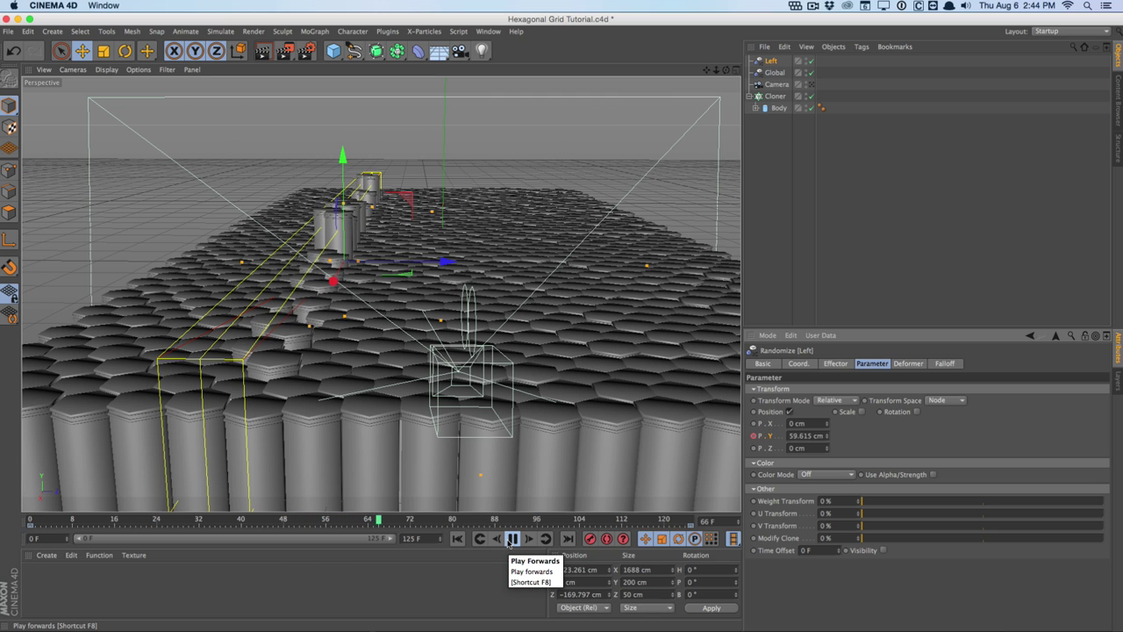
click(511, 539)
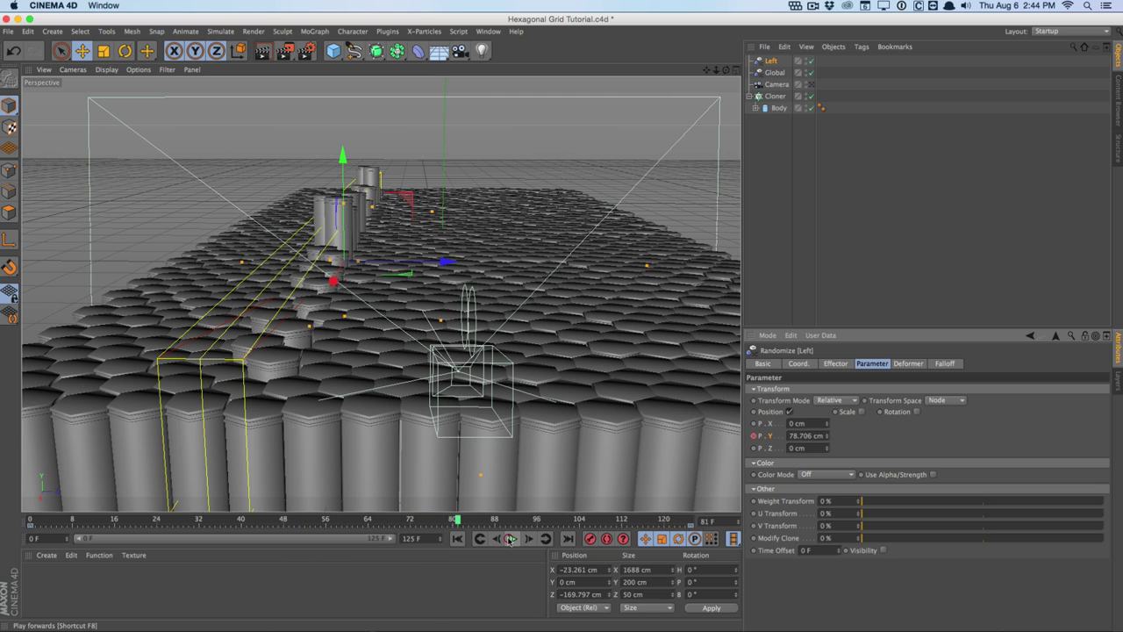
- Duplicate the Left effector and move the copy to about Z 126 cm
click(771, 61)
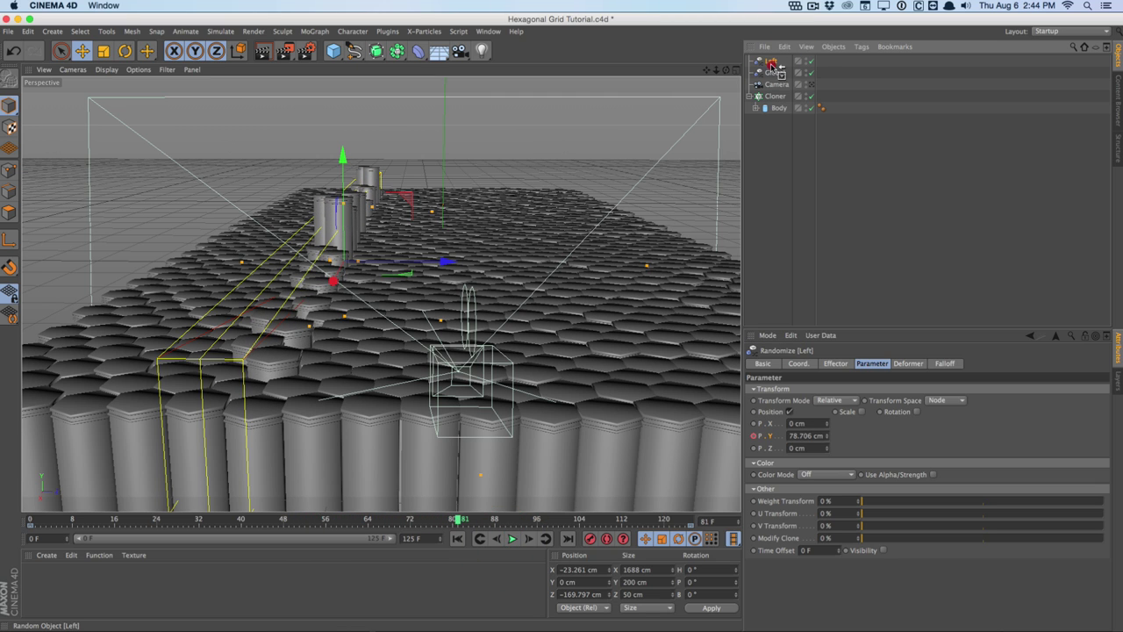
ctrl+drag(771, 67, 771, 69)
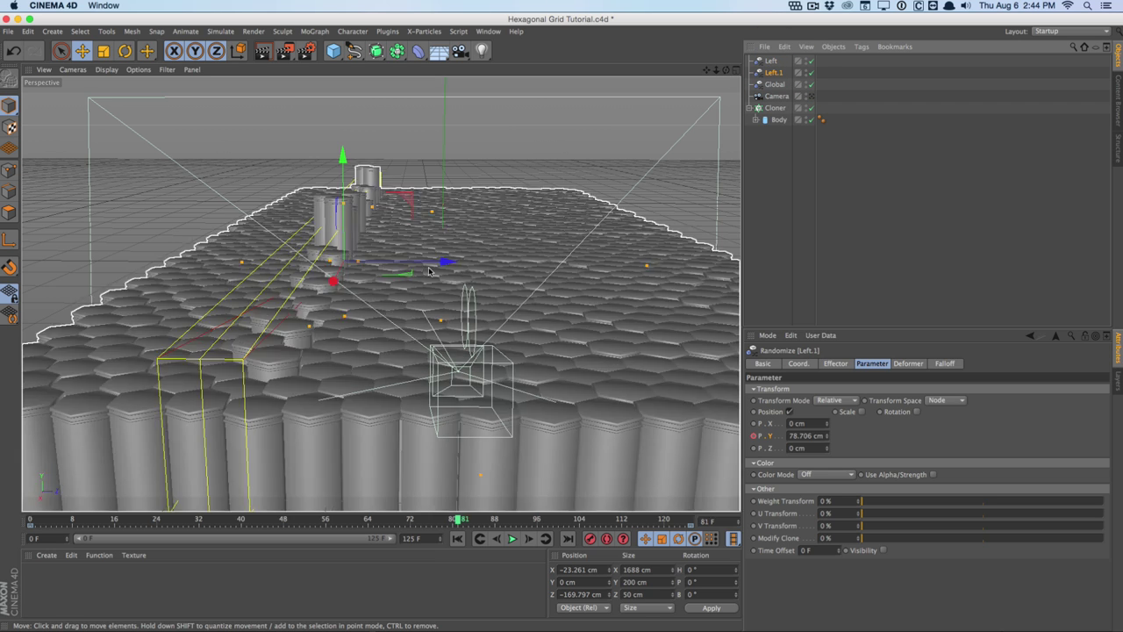
drag(447, 261, 619, 259)
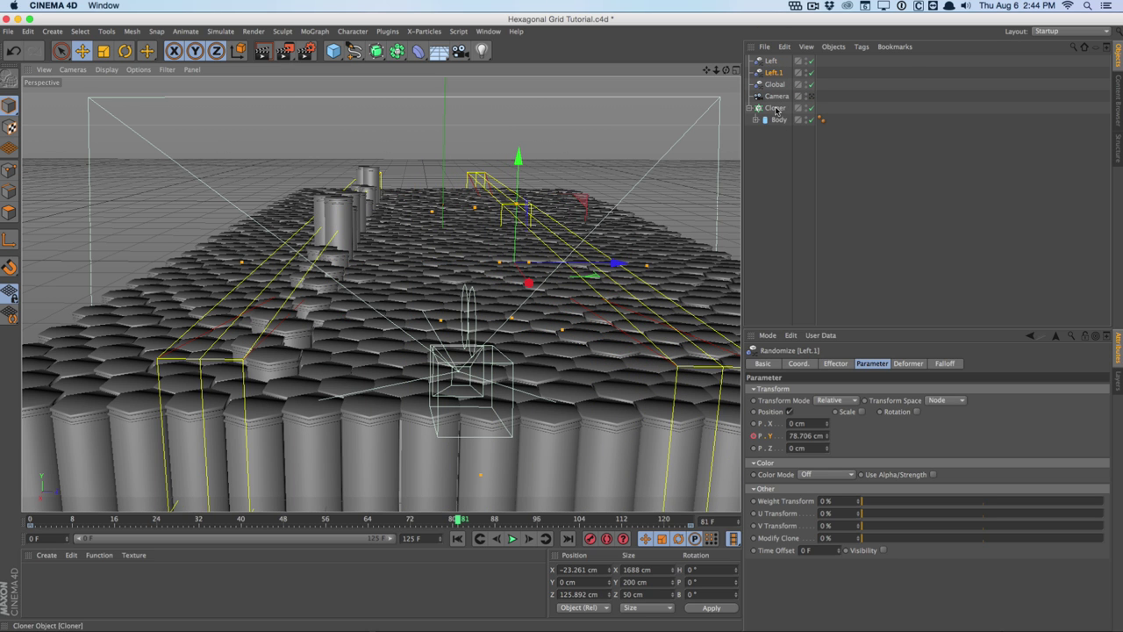
- Add the duplicated effector Left.1 to the Cloner's list of effectors
click(776, 107)
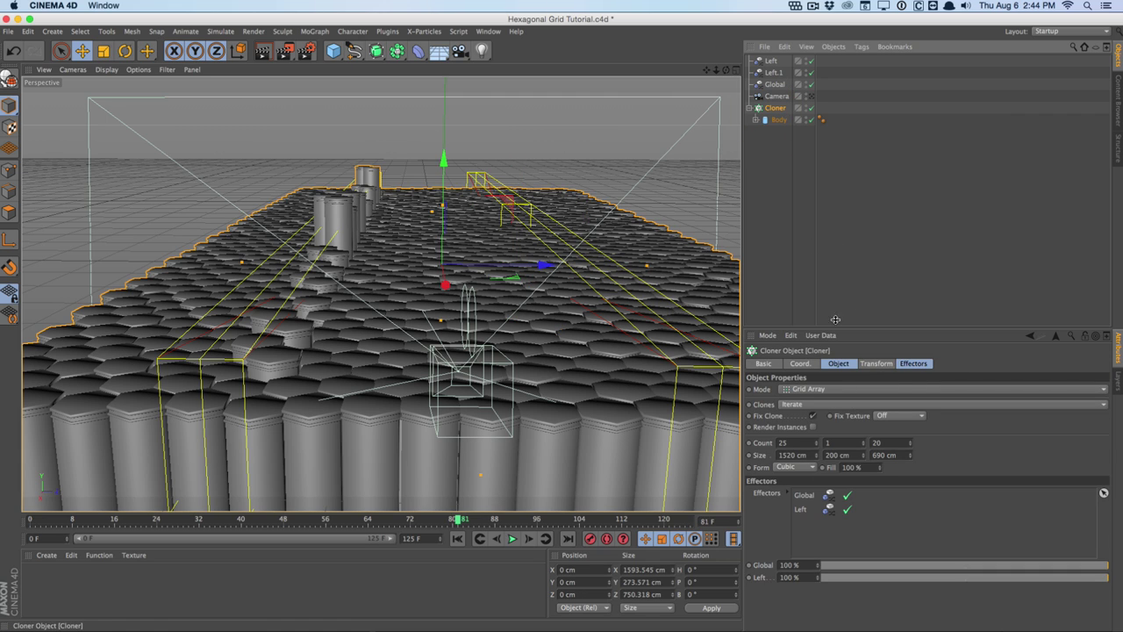
click(927, 370)
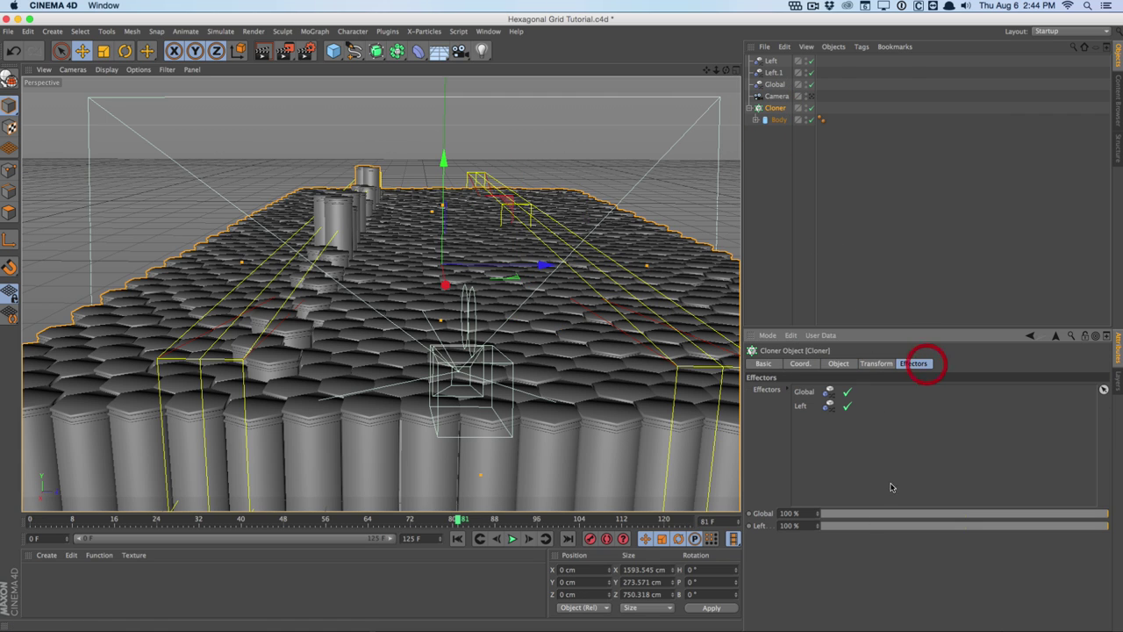
drag(773, 77, 844, 501)
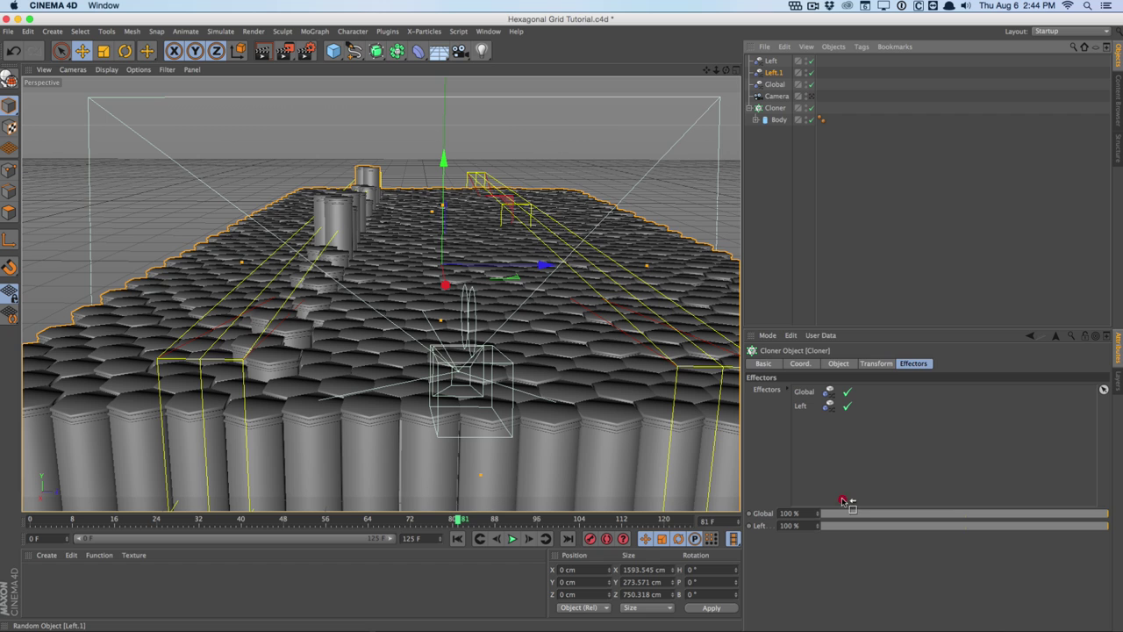
drag(840, 419, 840, 421)
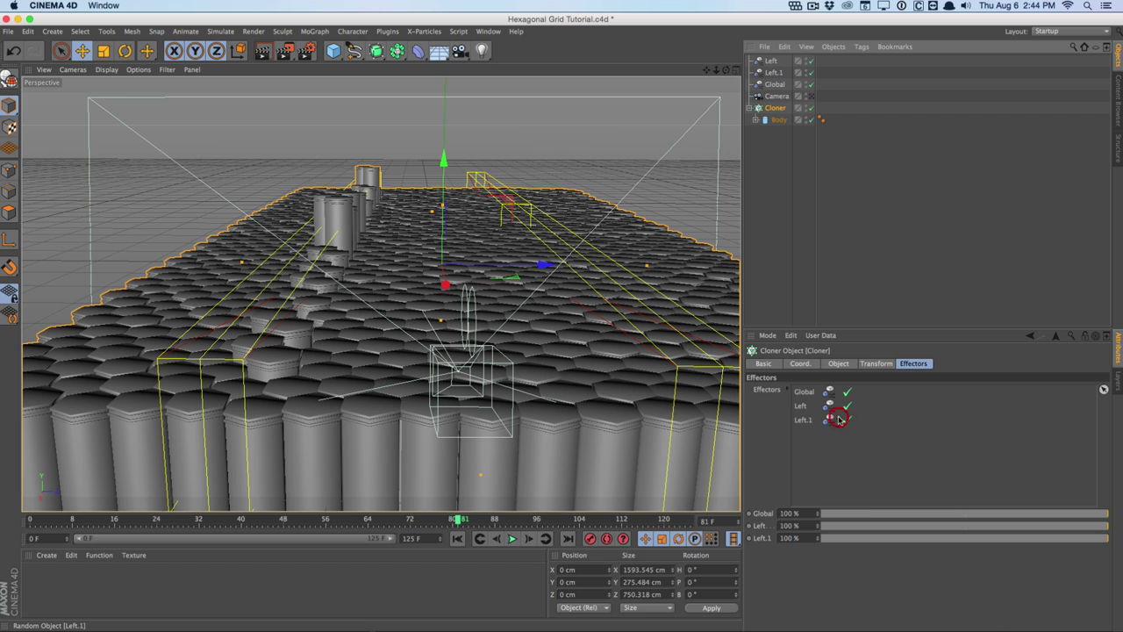
- Rename the duplicated effector Left.1 as Right
click(770, 73)
text(Right)
key(Return)
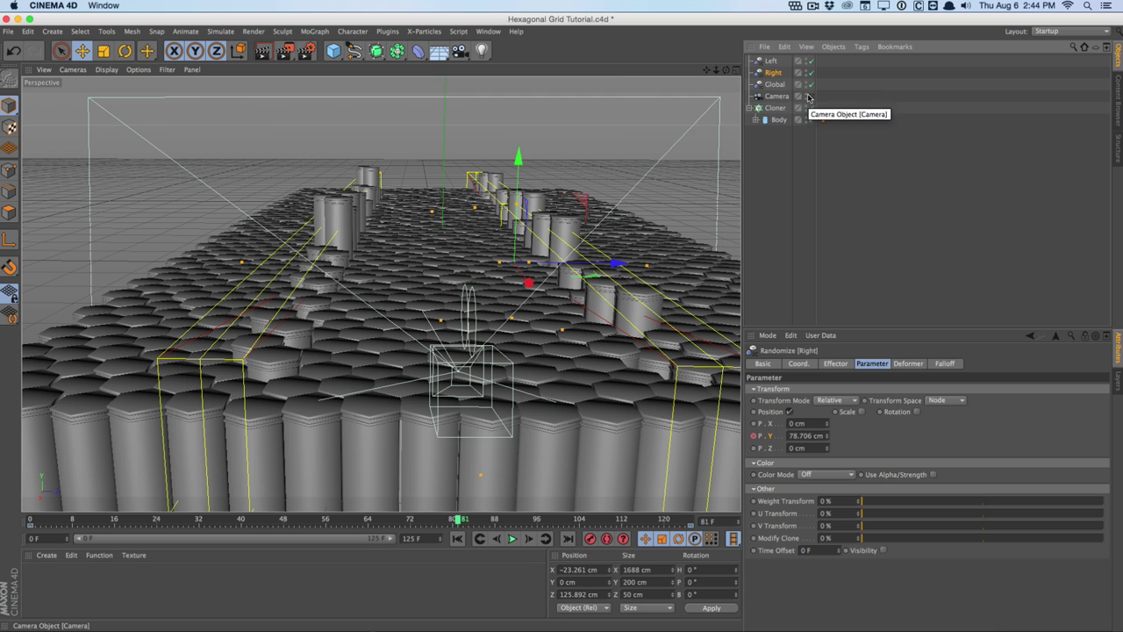
- Look through the Camera, move the Right effector to about Z 150 cm, and render the view with nothing selected
click(809, 96)
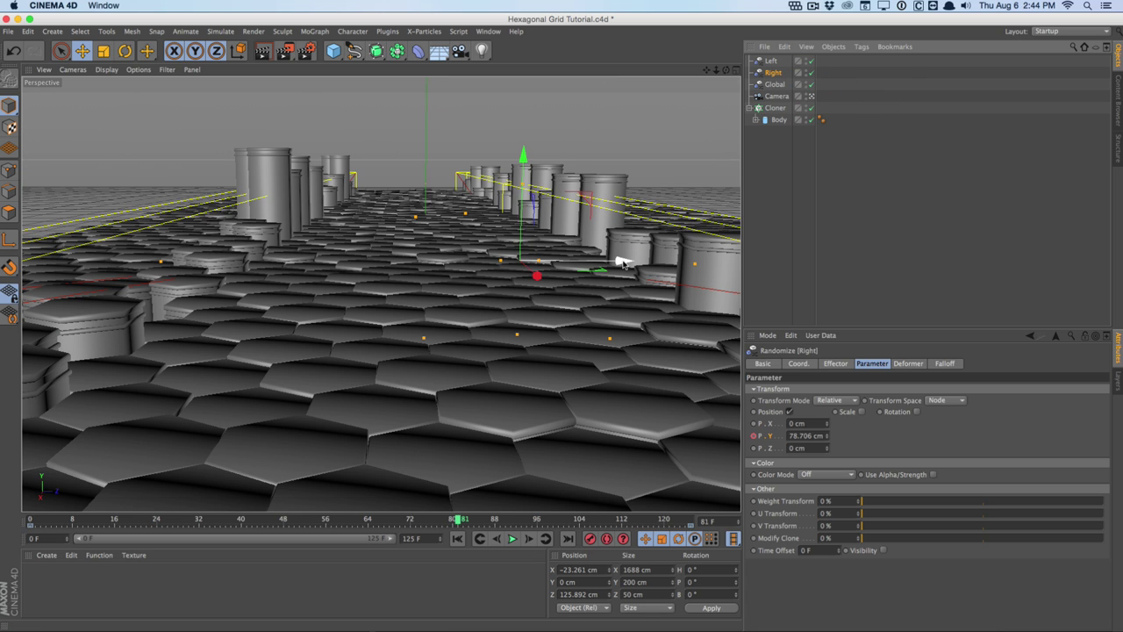
drag(622, 260, 641, 256)
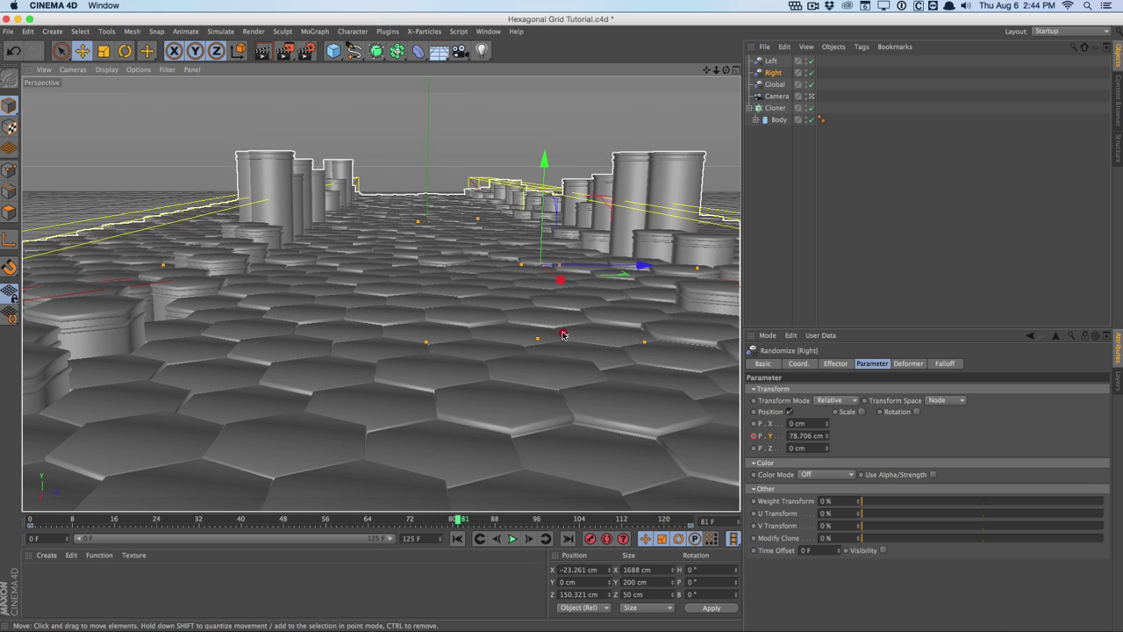
scroll(563, 334, up, 5)
click(804, 199)
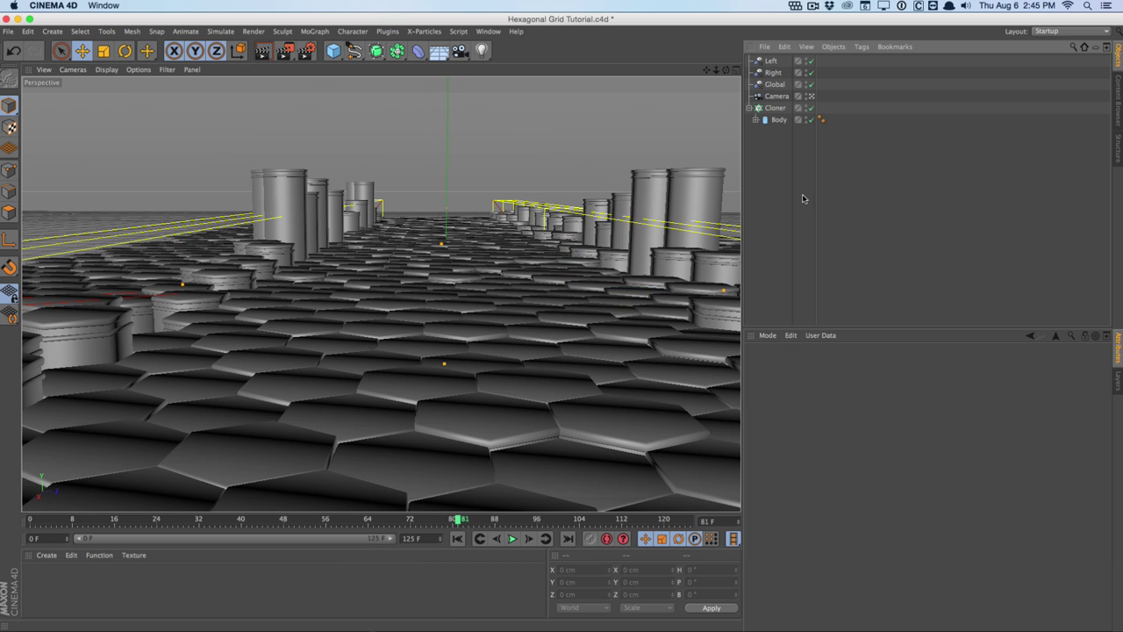
key(super+r)
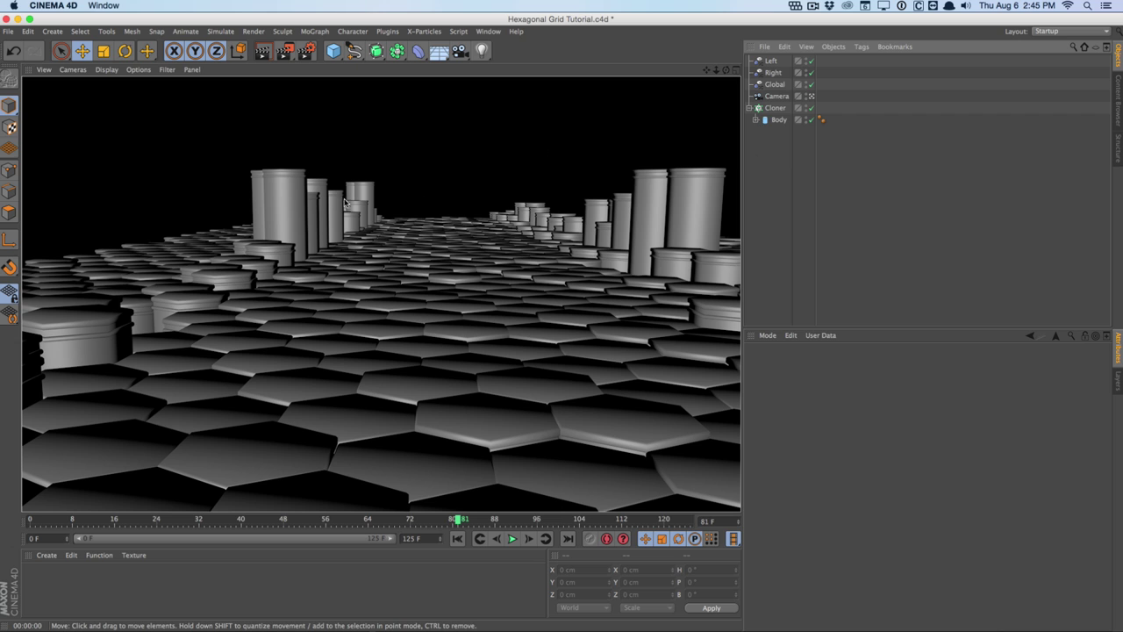
- Expand the Body hierarchy and set the Body object's phong angle to 40°
click(755, 119)
click(831, 119)
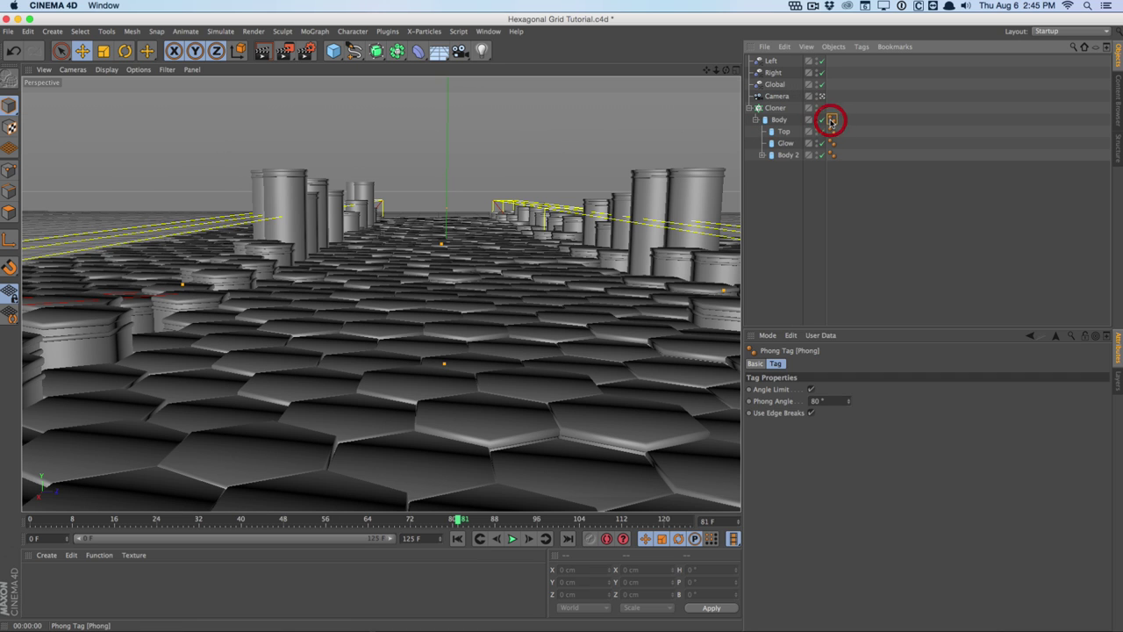
double_click(825, 401)
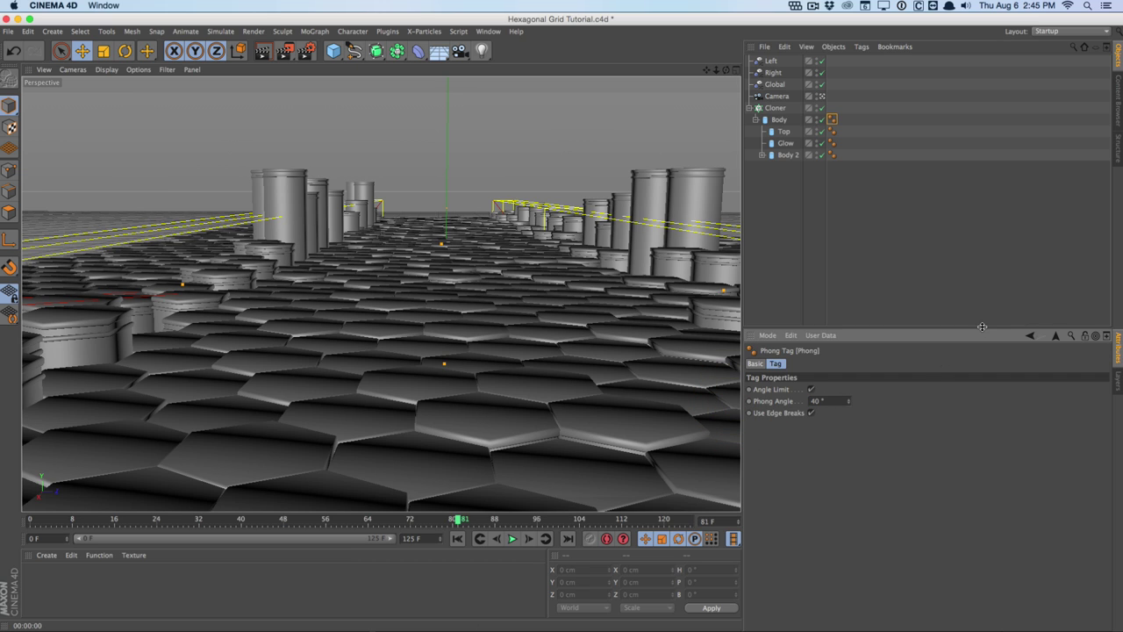
- Set the Body 2 object's phong angle to 40° and render the view
click(755, 155)
click(832, 154)
double_click(816, 401)
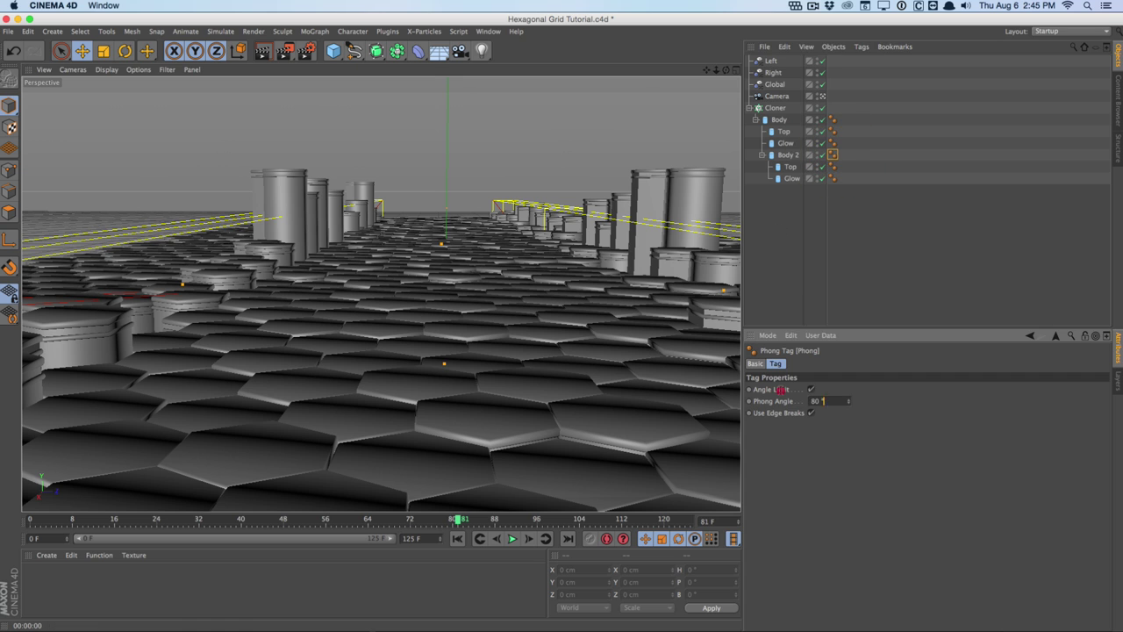
text(40)
click(699, 374)
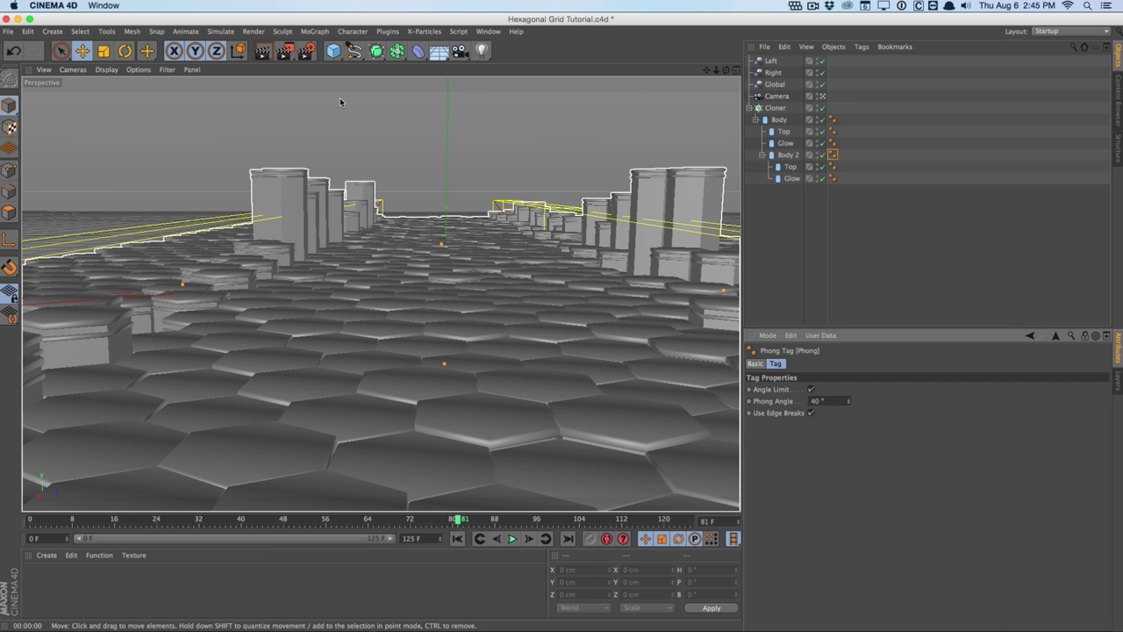
click(268, 58)
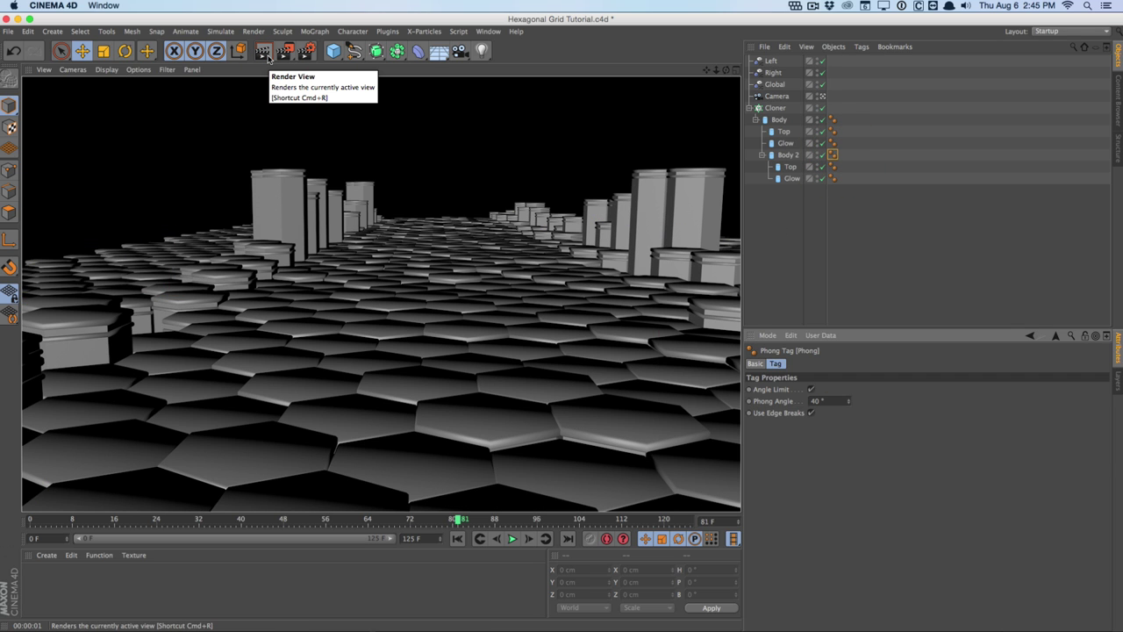
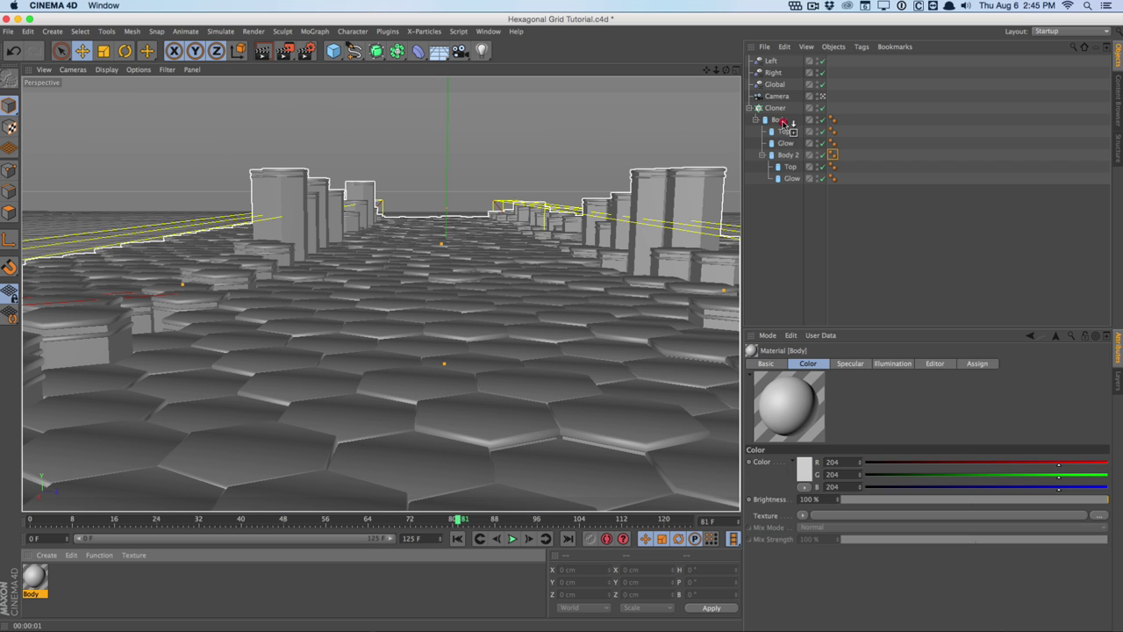
- Apply the Body material to Body, Body 2 and both of their Top cylinders
drag(783, 123, 781, 120)
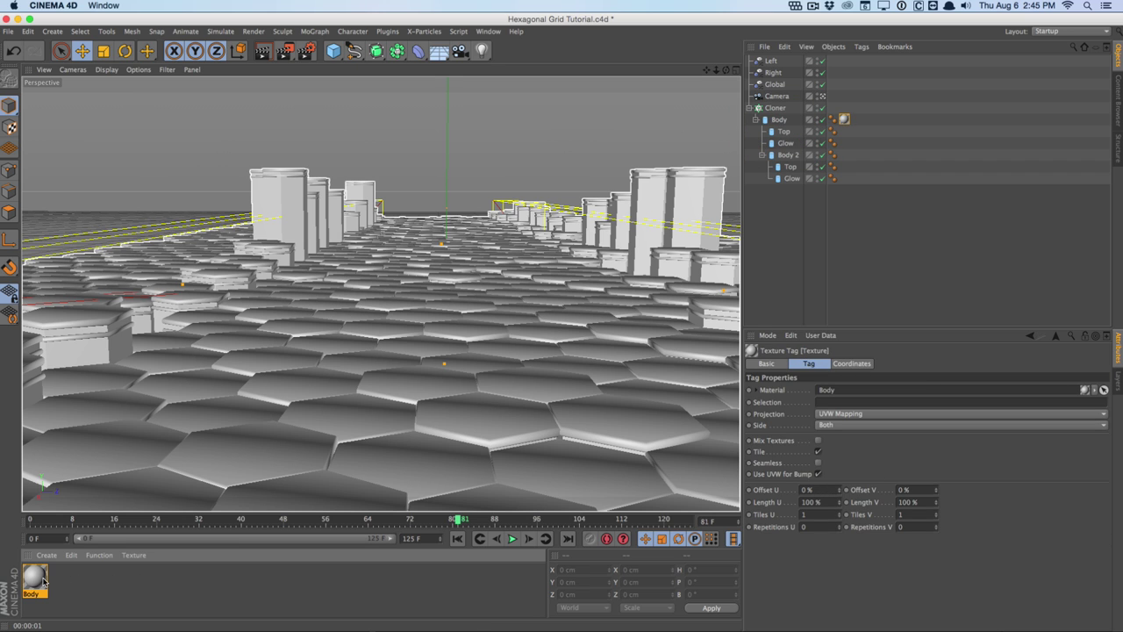
mouse_move(44, 581)
mouse_down()
mouse_move(816, 131)
mouse_move(785, 131)
mouse_up()
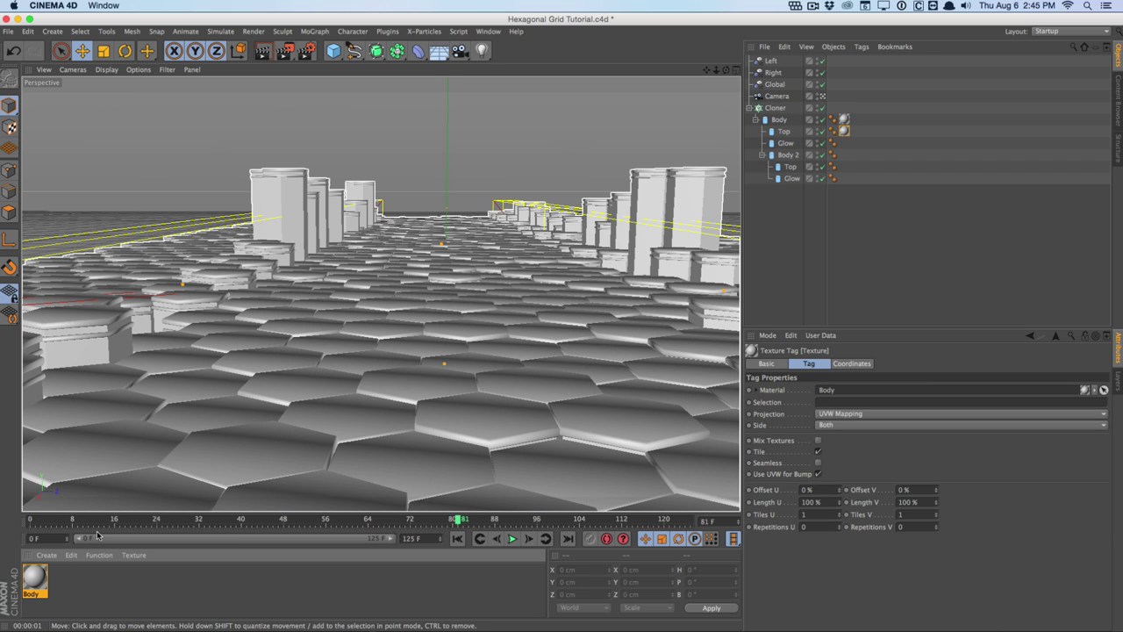
mouse_move(42, 582)
mouse_down()
mouse_move(780, 176)
mouse_move(789, 155)
mouse_up()
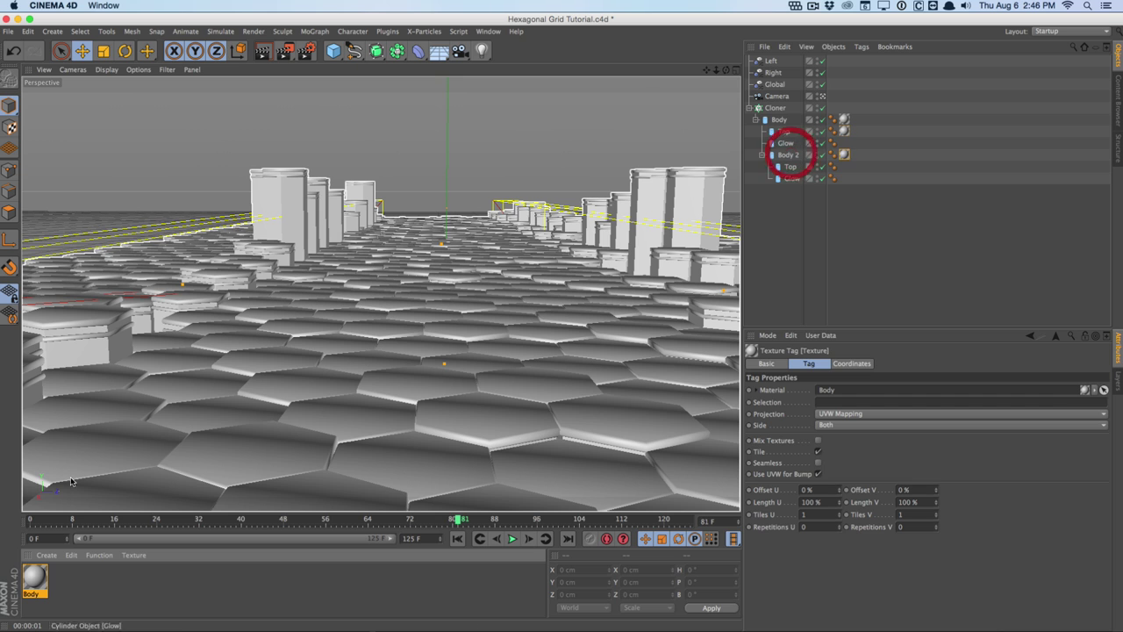
mouse_move(41, 581)
mouse_down()
mouse_move(792, 203)
mouse_move(790, 167)
mouse_up()
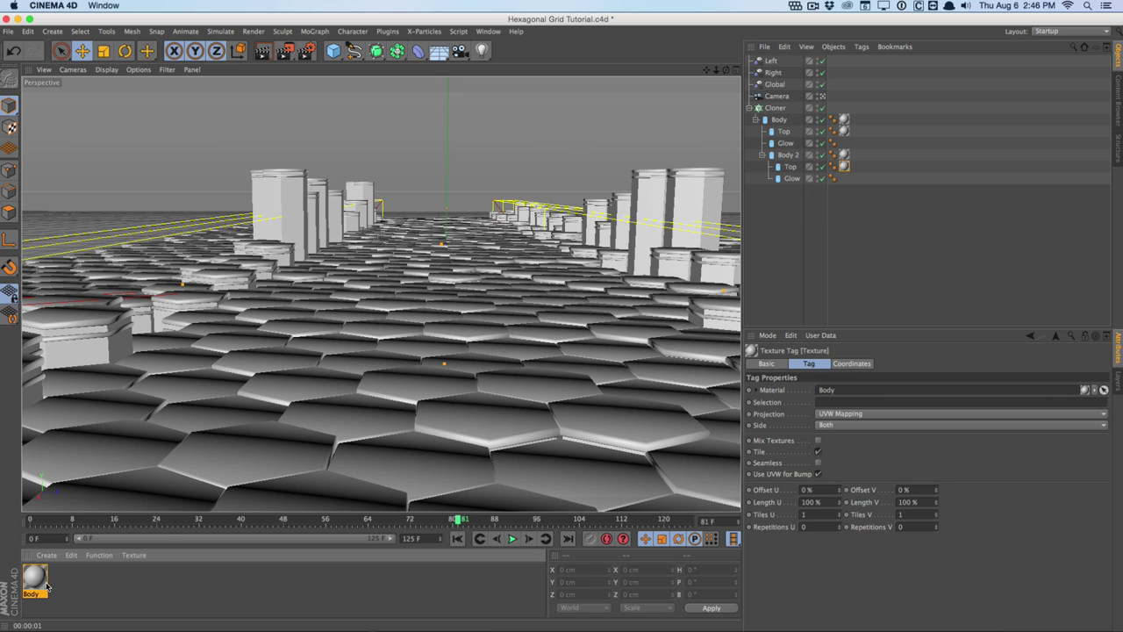
- Open the Body material for editing and set its colour to a near-black blue-grey, RGB 25, 28, 29
double_click(35, 577)
drag(420, 88, 509, 297)
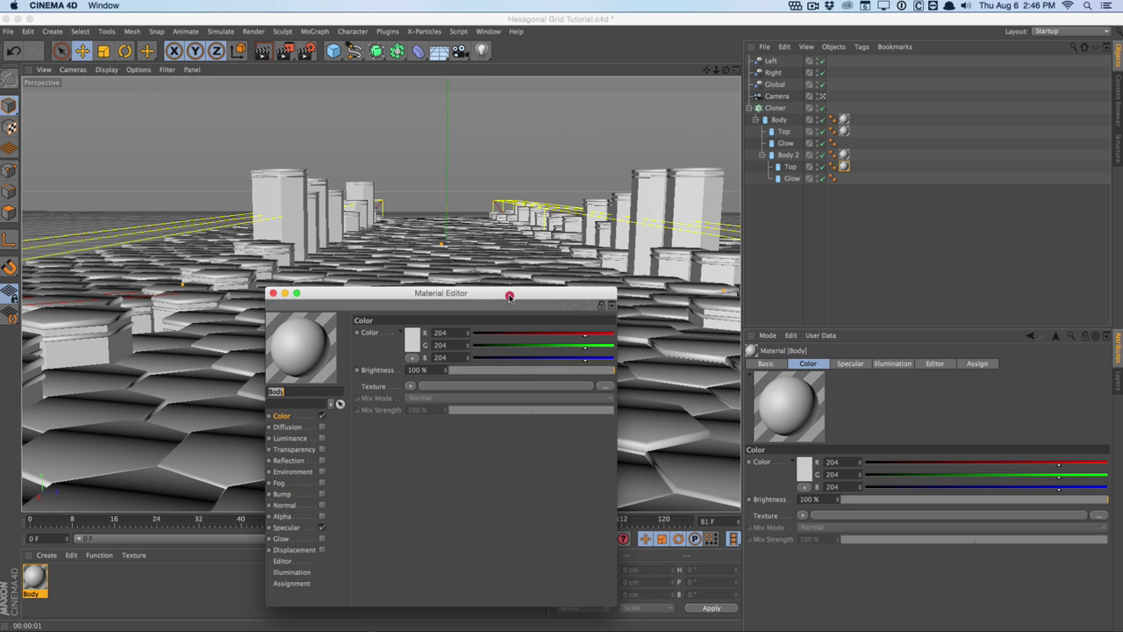
click(412, 338)
click(436, 302)
drag(436, 302, 452, 302)
drag(367, 355, 360, 358)
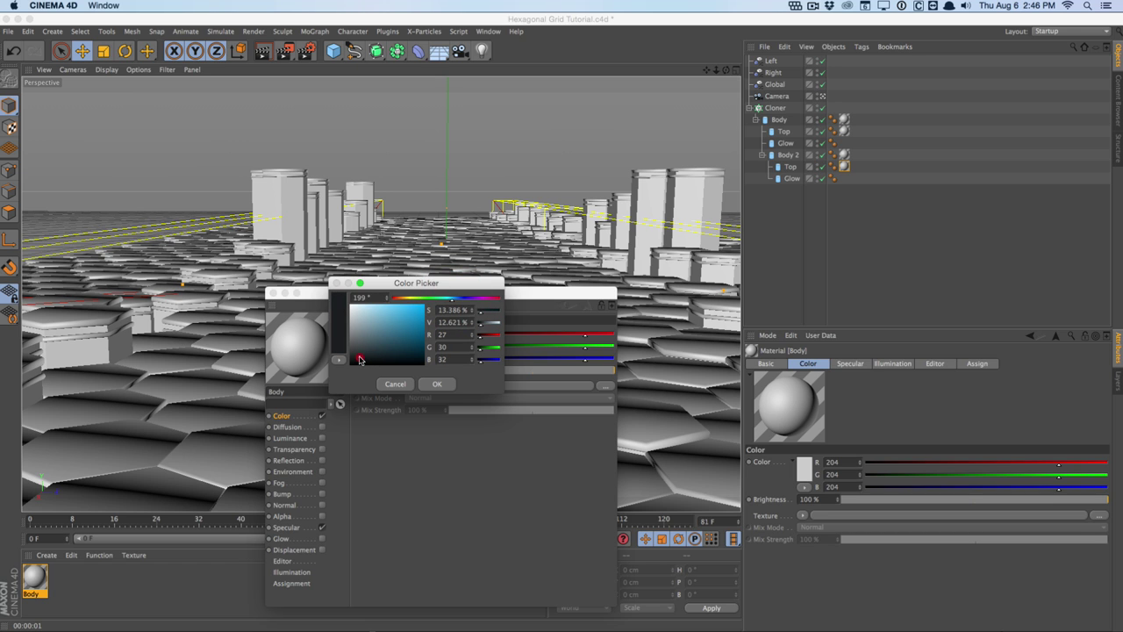
click(437, 383)
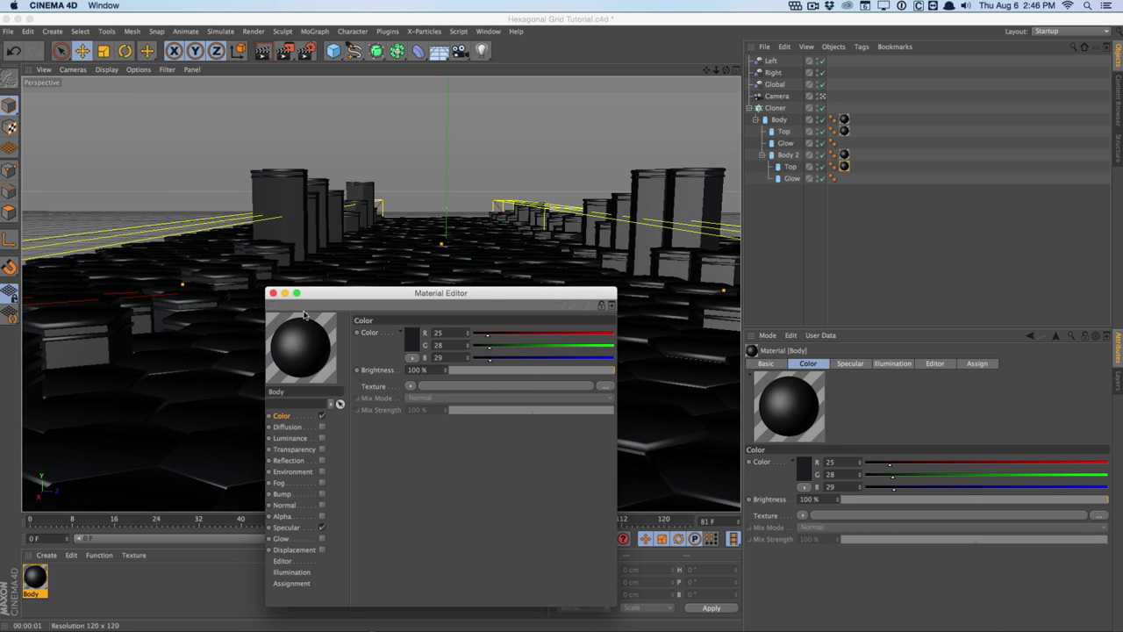
- Enable Reflection on the Body material and set its brightness to 10%
click(321, 462)
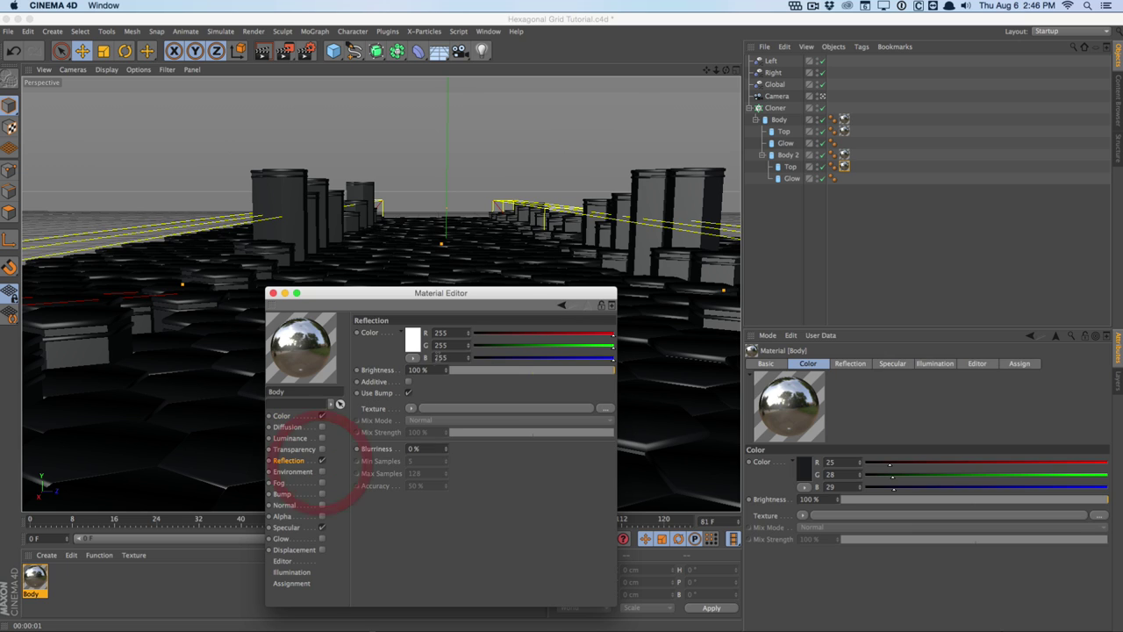
click(371, 359)
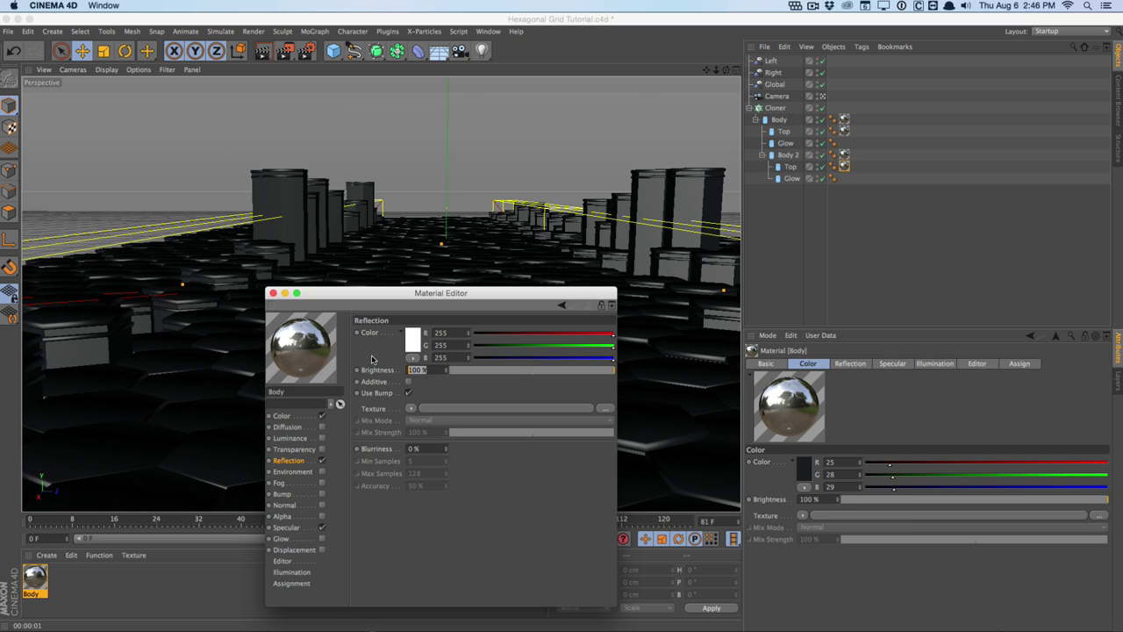
text(10)
key(Return)
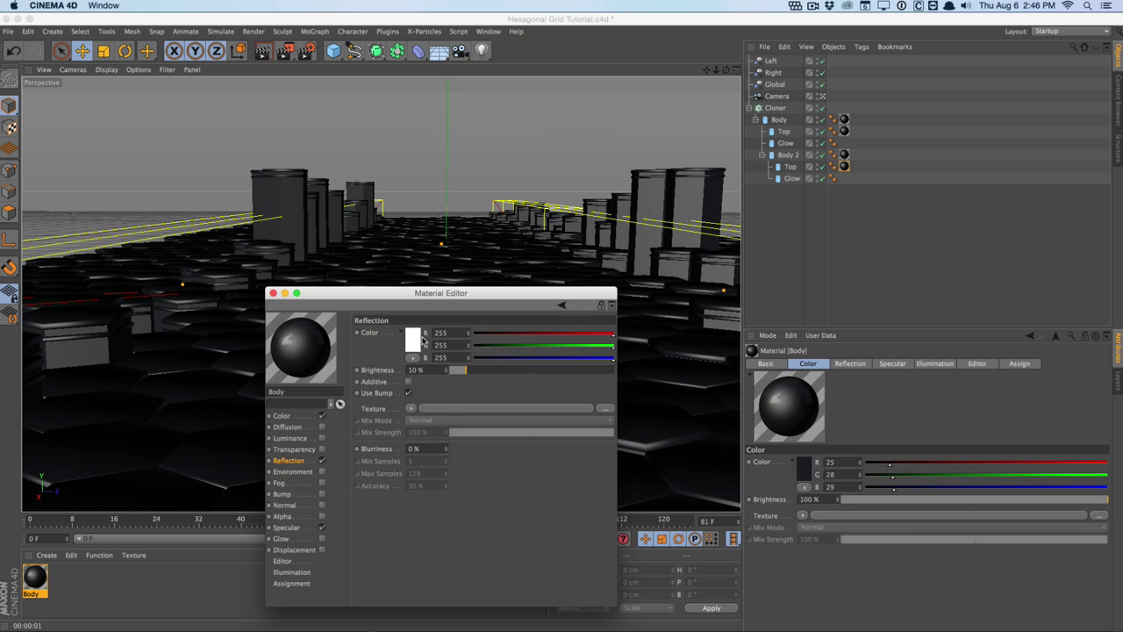
- Add a Fresnel texture to the Body material's reflection and set its mix strength to 10%
click(413, 408)
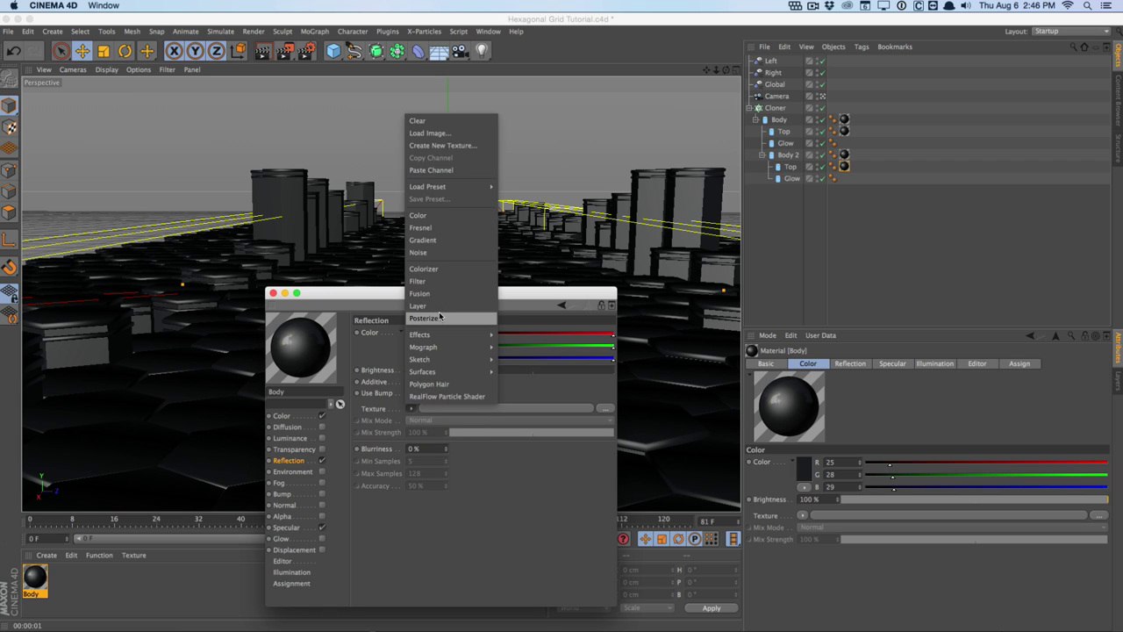
click(450, 231)
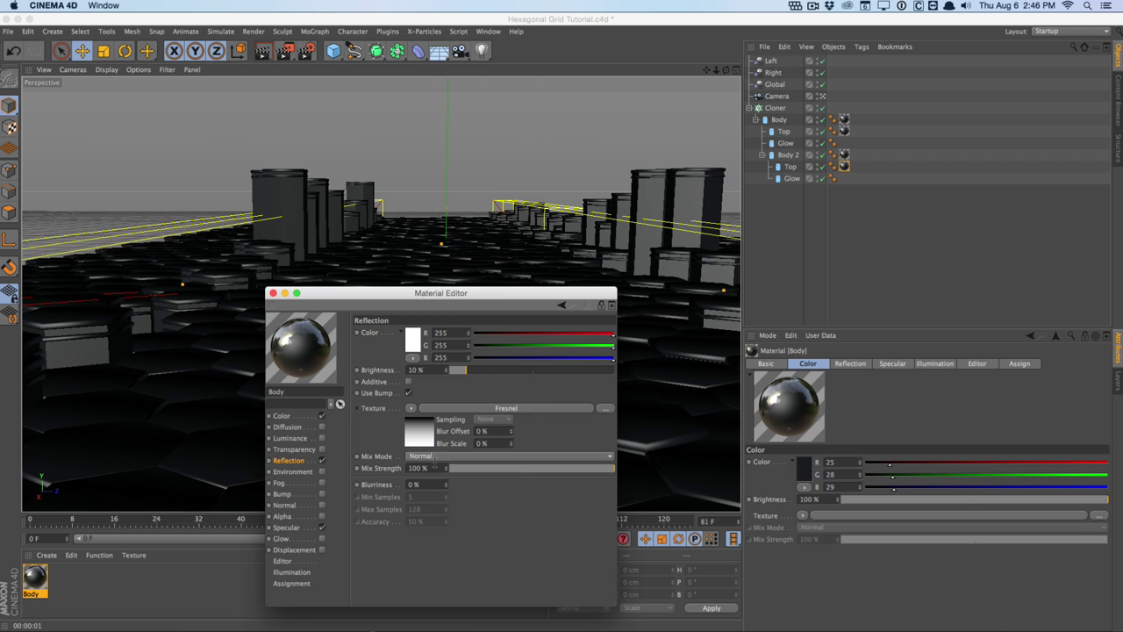
double_click(420, 468)
text(10)
key(Return)
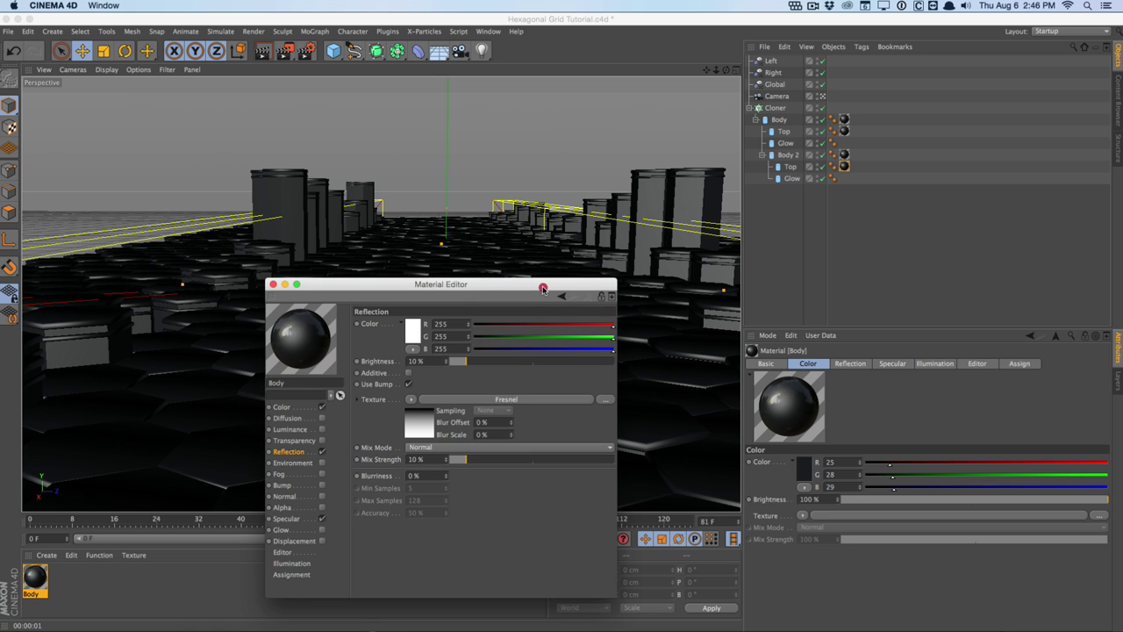
drag(543, 301, 546, 193)
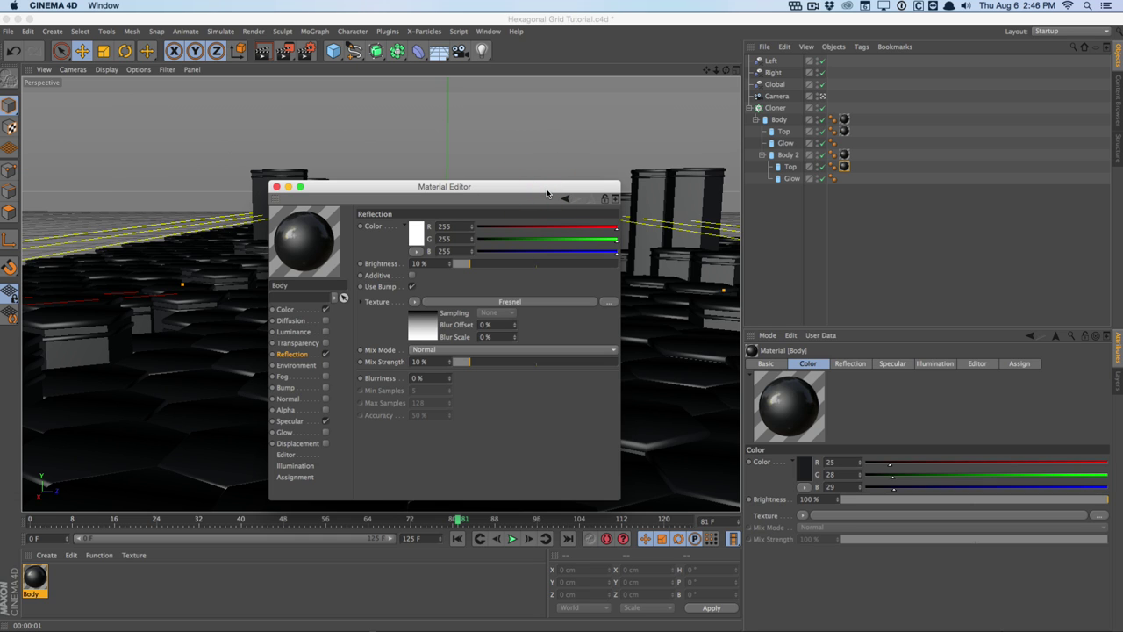
drag(547, 191, 554, 246)
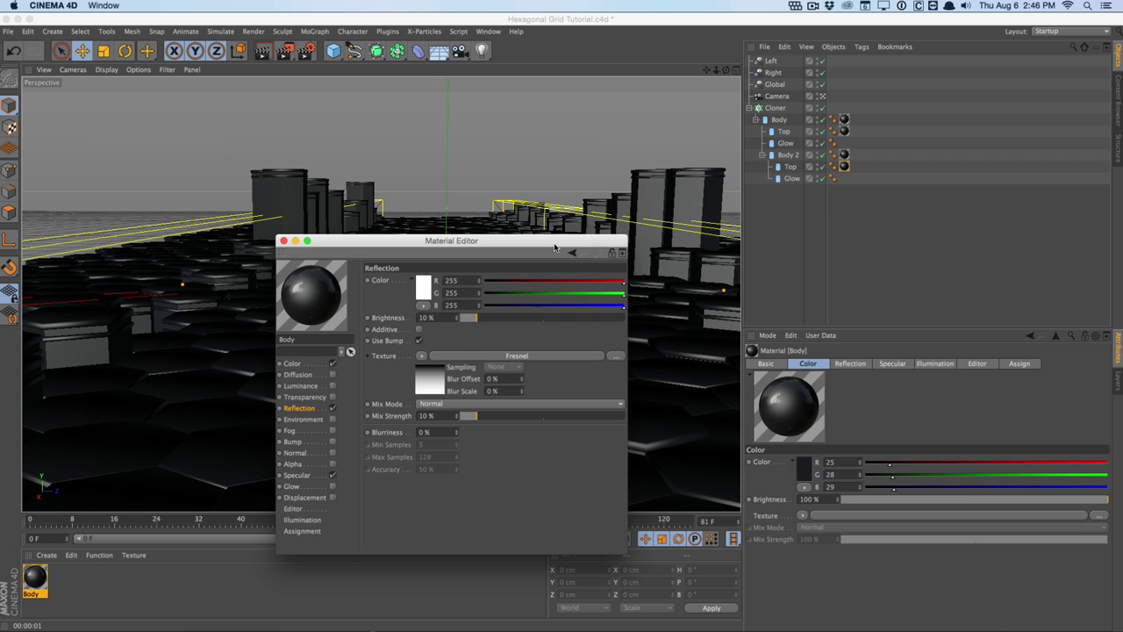
drag(554, 247, 532, 189)
drag(463, 189, 459, 191)
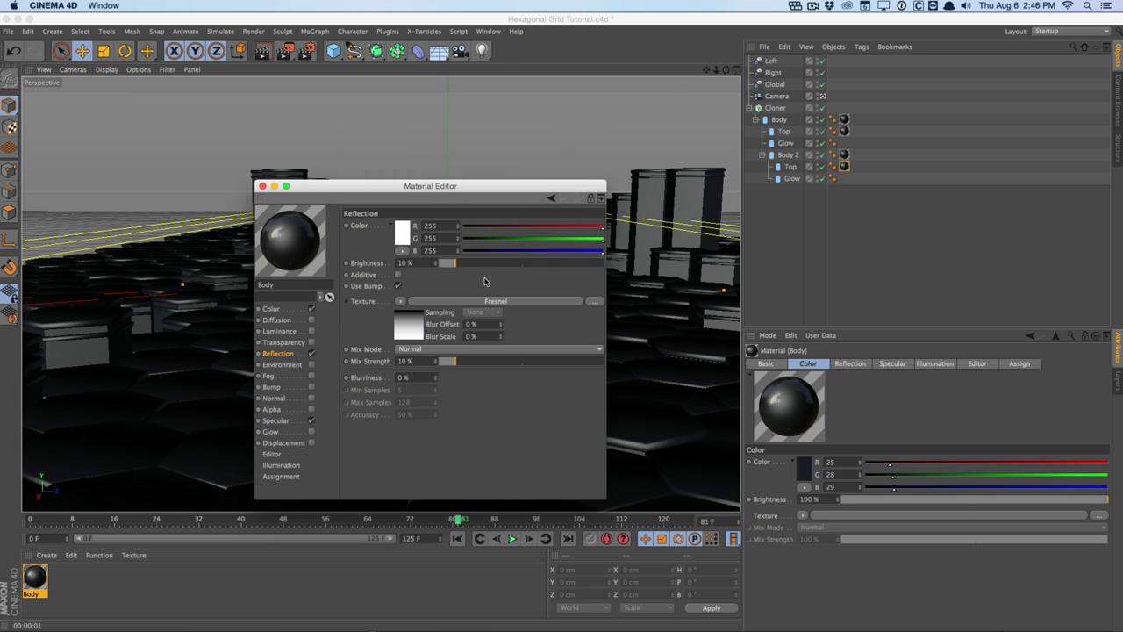
drag(429, 187, 393, 268)
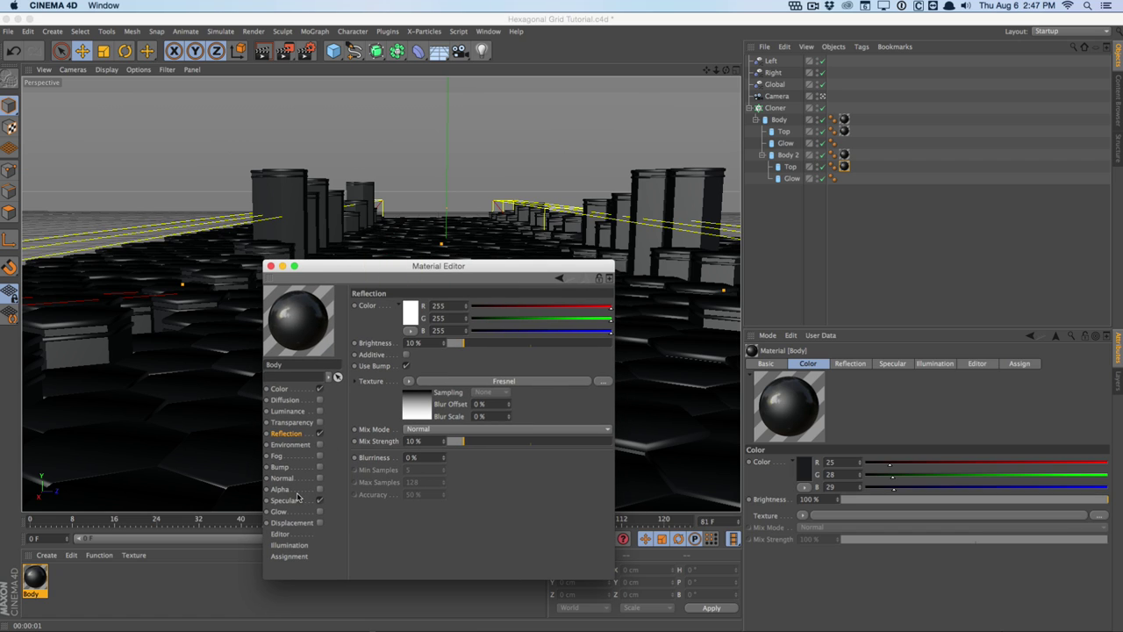
- Adjust the Body material's specular highlight to about 49% height and about 36% width
click(290, 499)
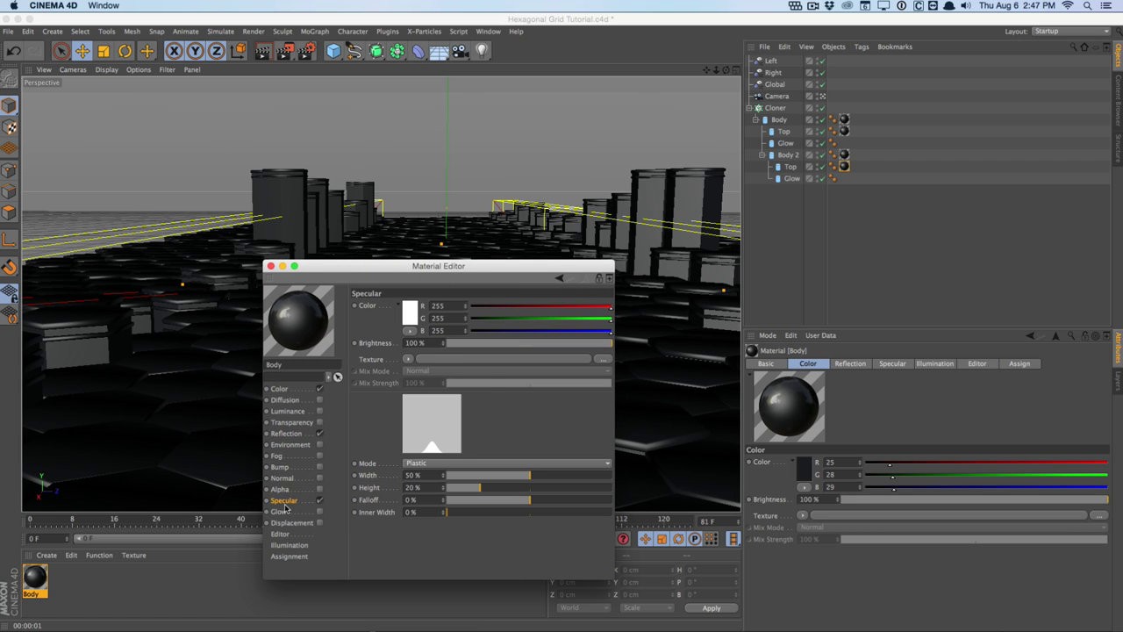
click(530, 487)
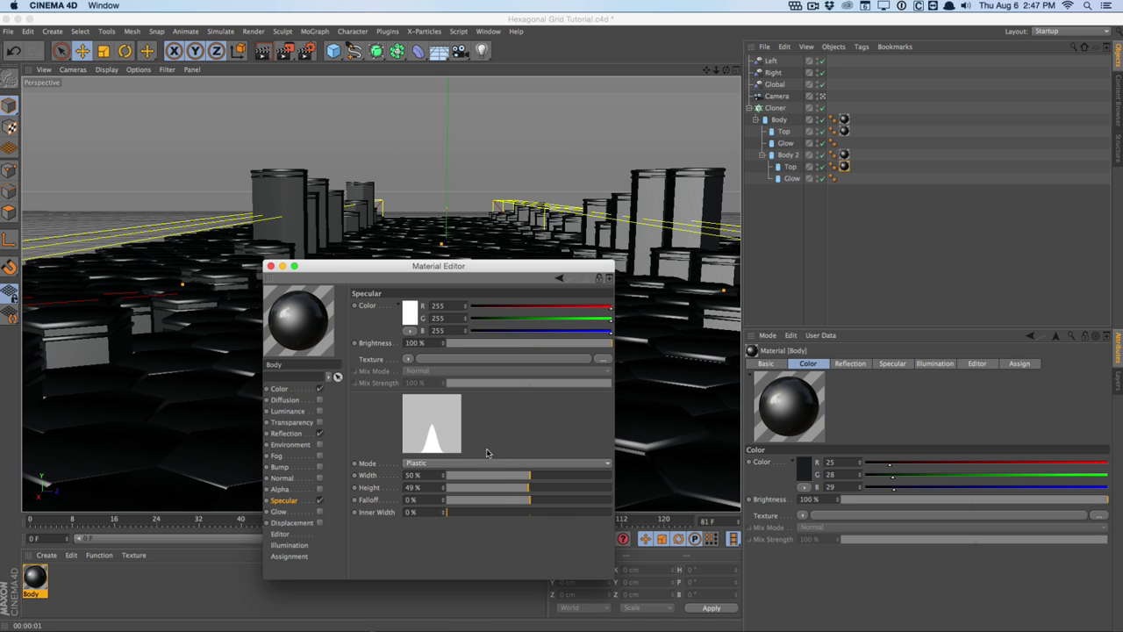
drag(518, 479, 506, 477)
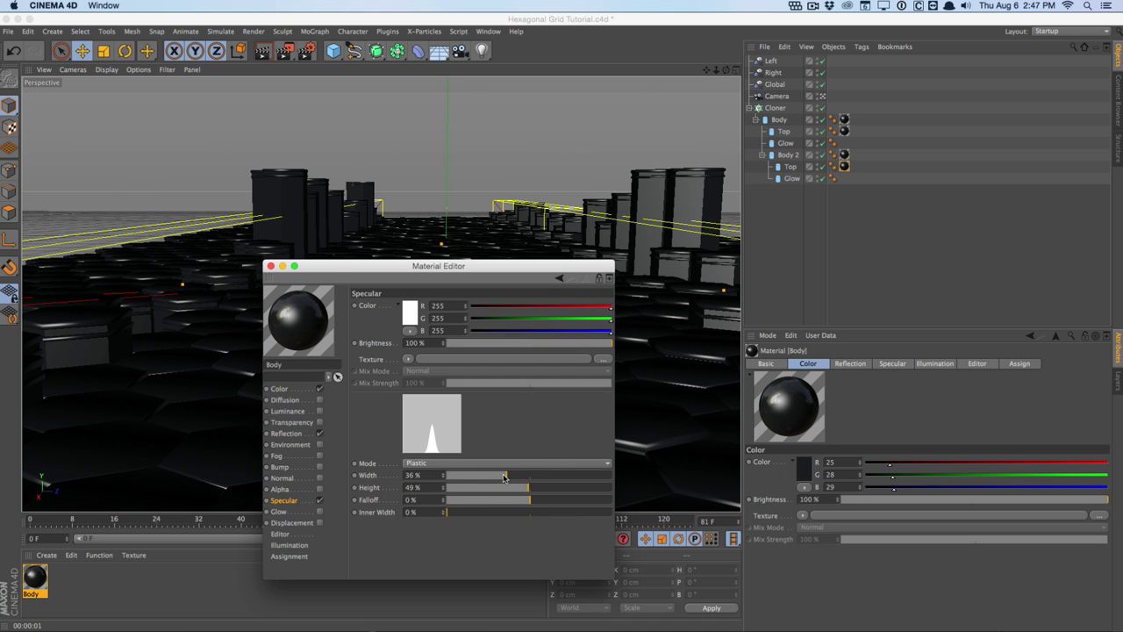
click(503, 477)
click(507, 476)
- Load the image Seamless Metal Texture.jpg as the texture of the Body material's Color channel
click(282, 388)
click(408, 359)
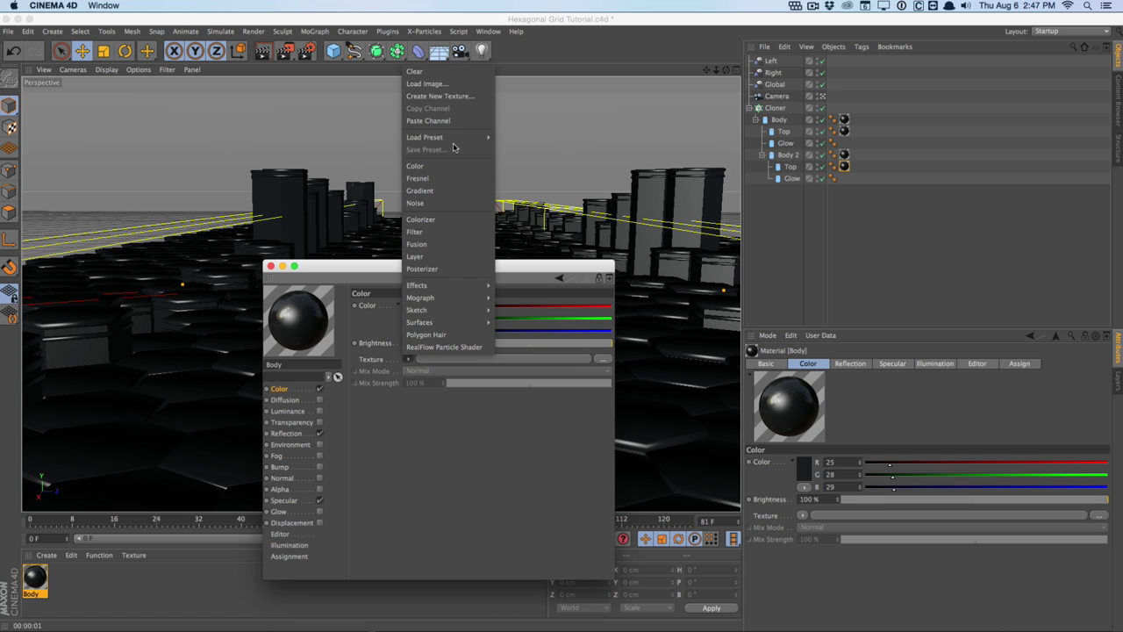
click(443, 84)
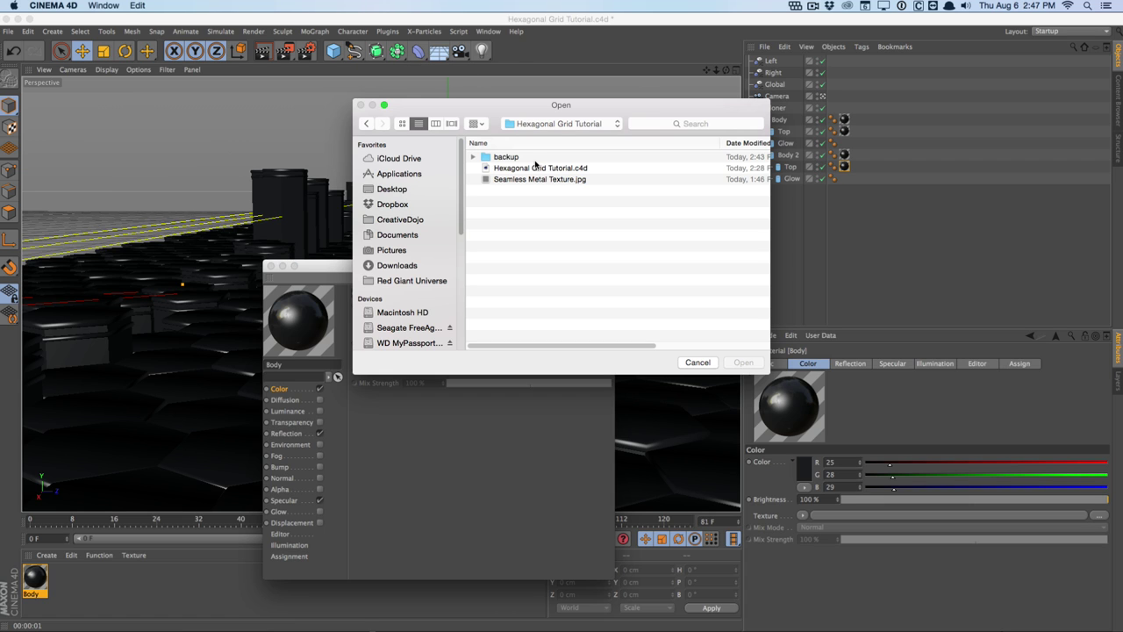
click(536, 178)
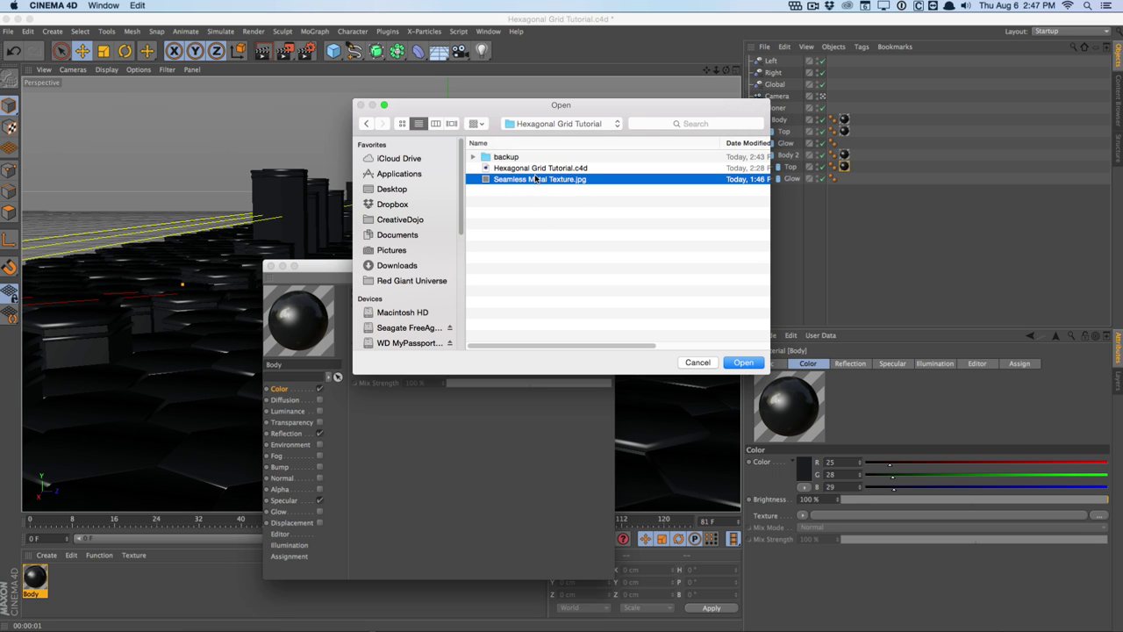
click(743, 363)
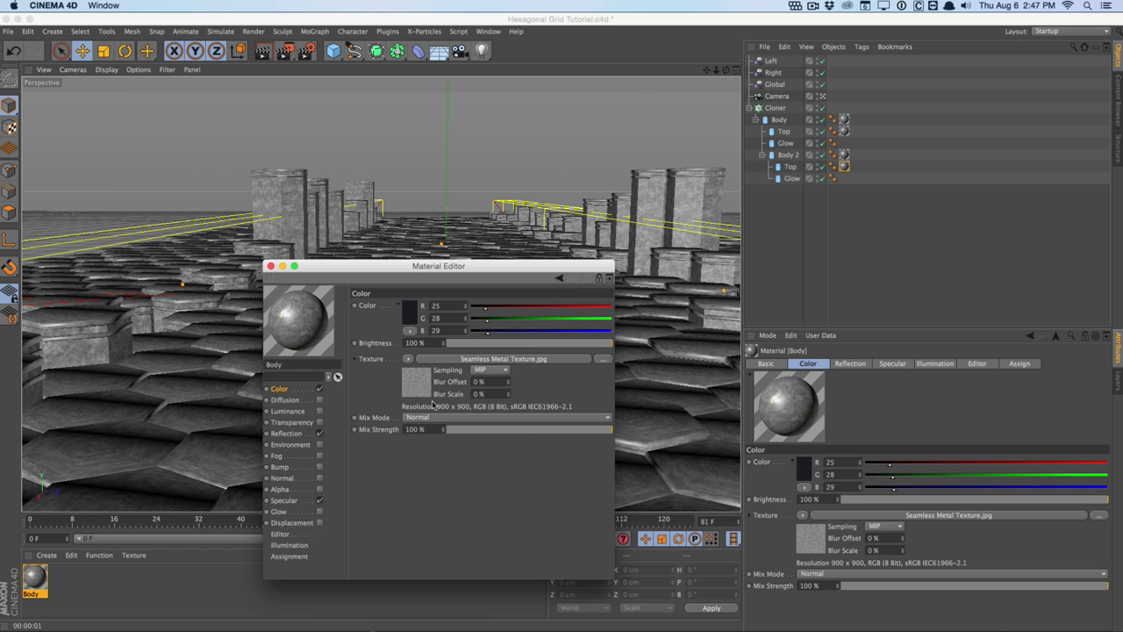
- Try a 3% mix strength for the metal colour texture, settle on 5%, and close the material editor
double_click(431, 429)
text(3)
key(Return)
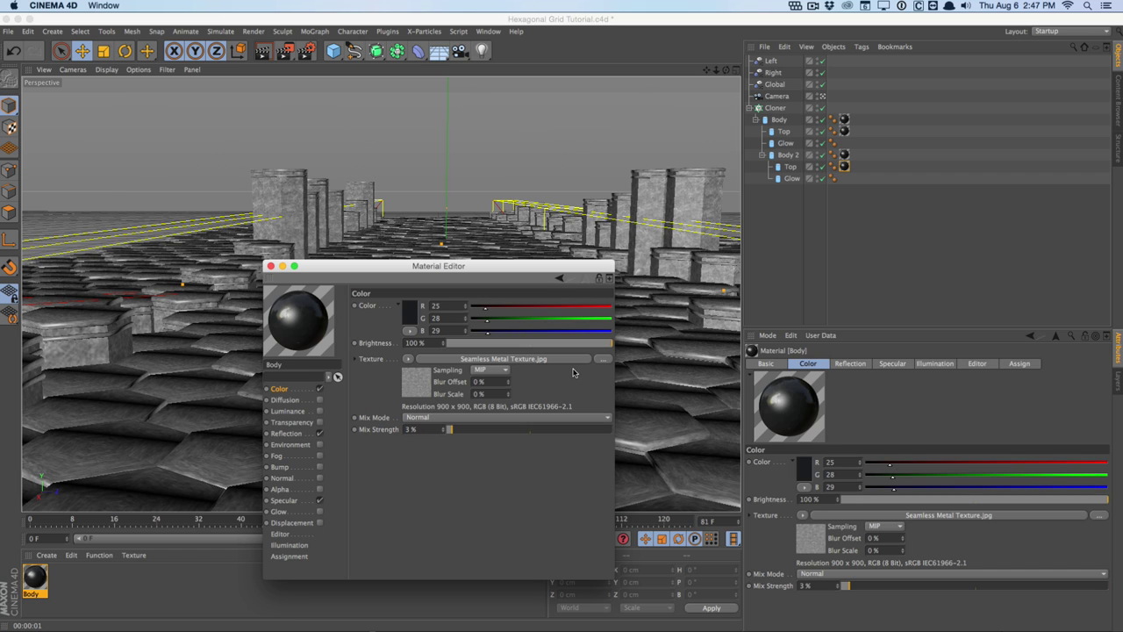
text(5)
click(338, 401)
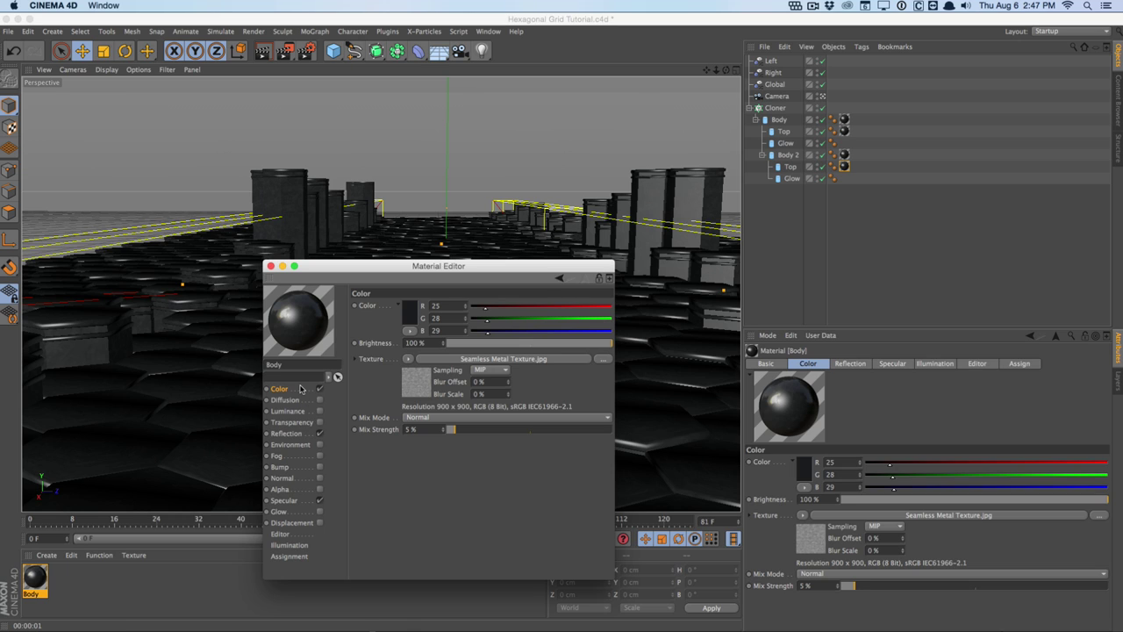
click(271, 266)
- Set Length U and Length V to 120% on the texture tag of Body 2's Top cylinder and render the view
click(844, 166)
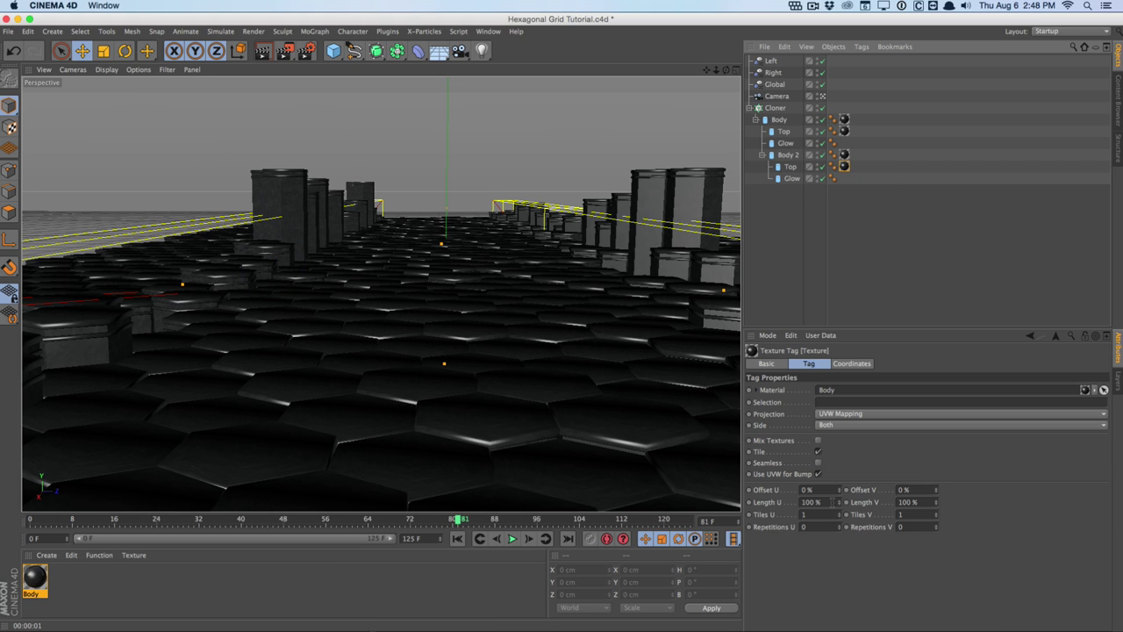
click(811, 502)
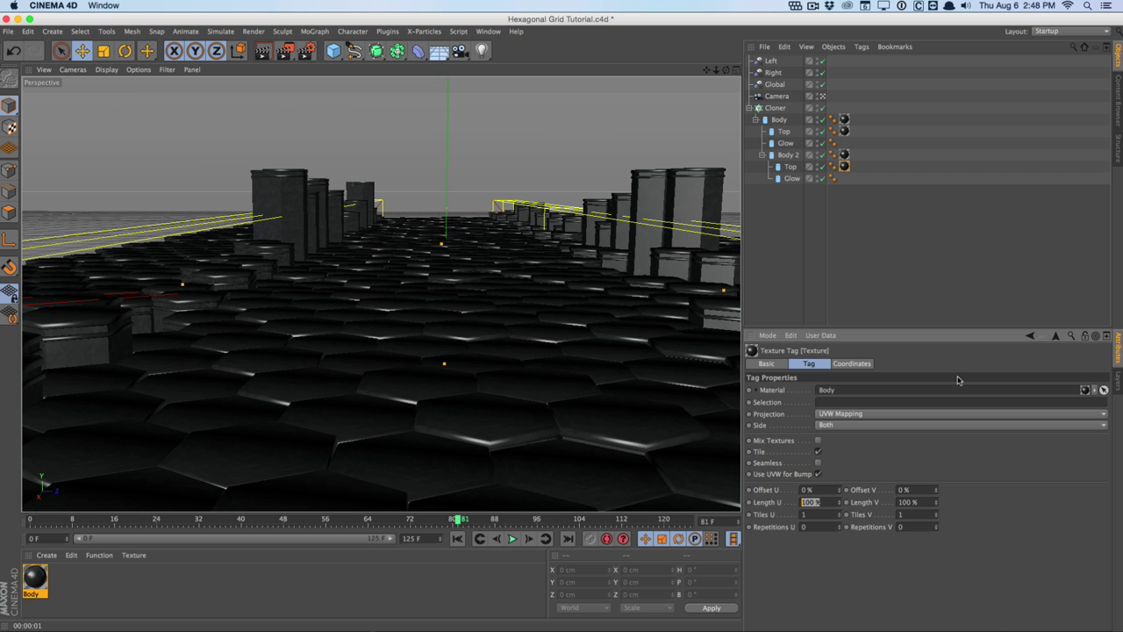
text(120)
key(Tab)
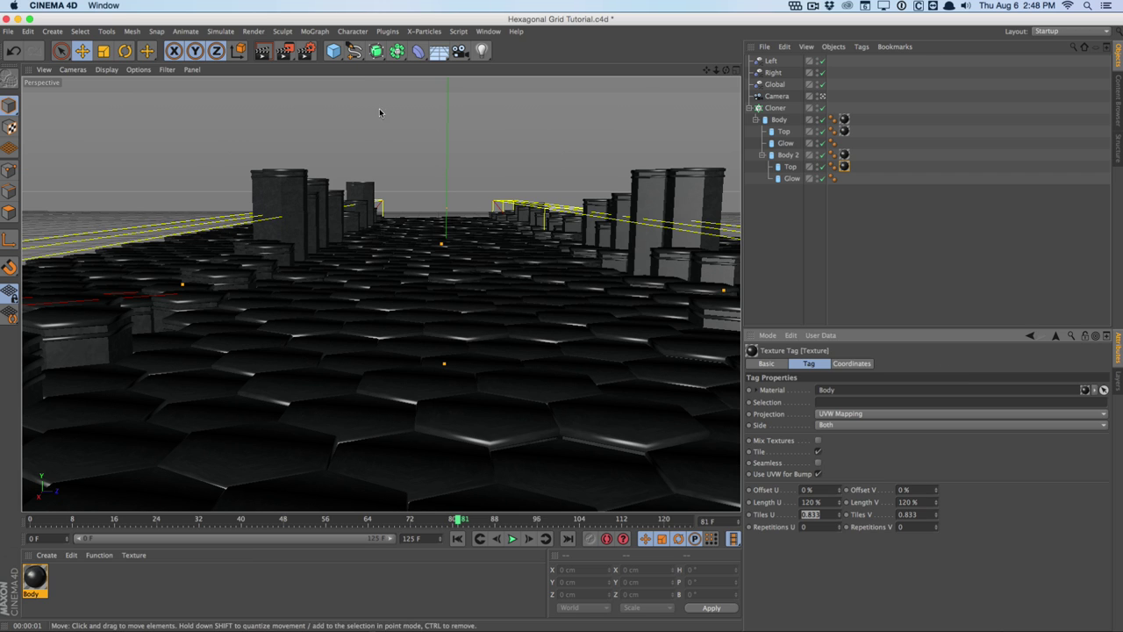
click(258, 55)
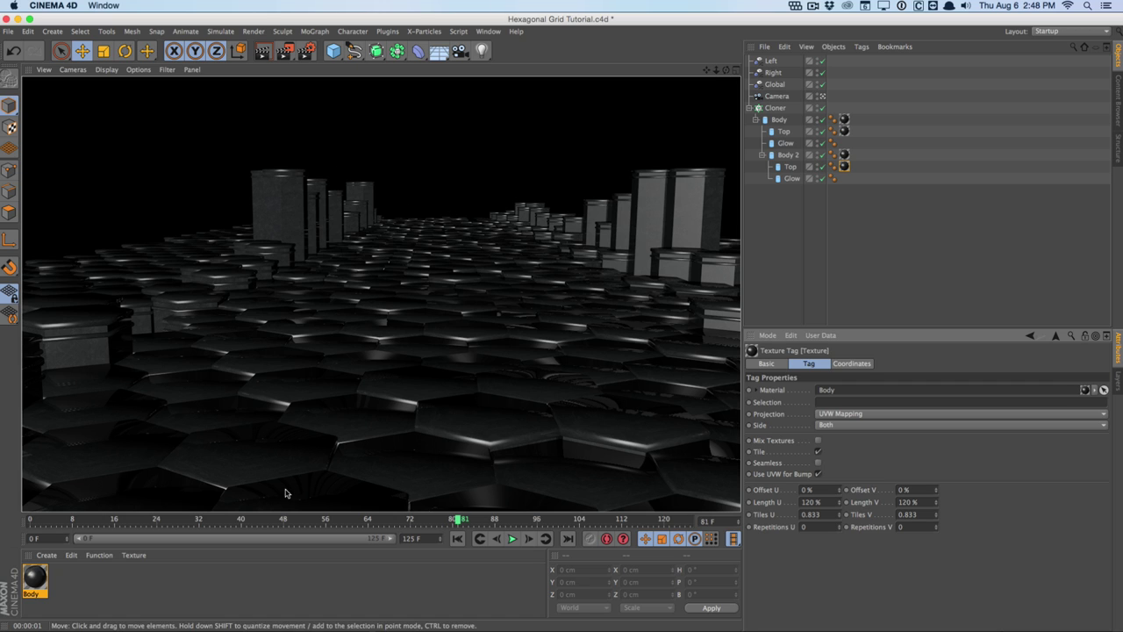
- Create a new material named Glow with Color and Specular disabled and Luminance enabled
double_click(95, 581)
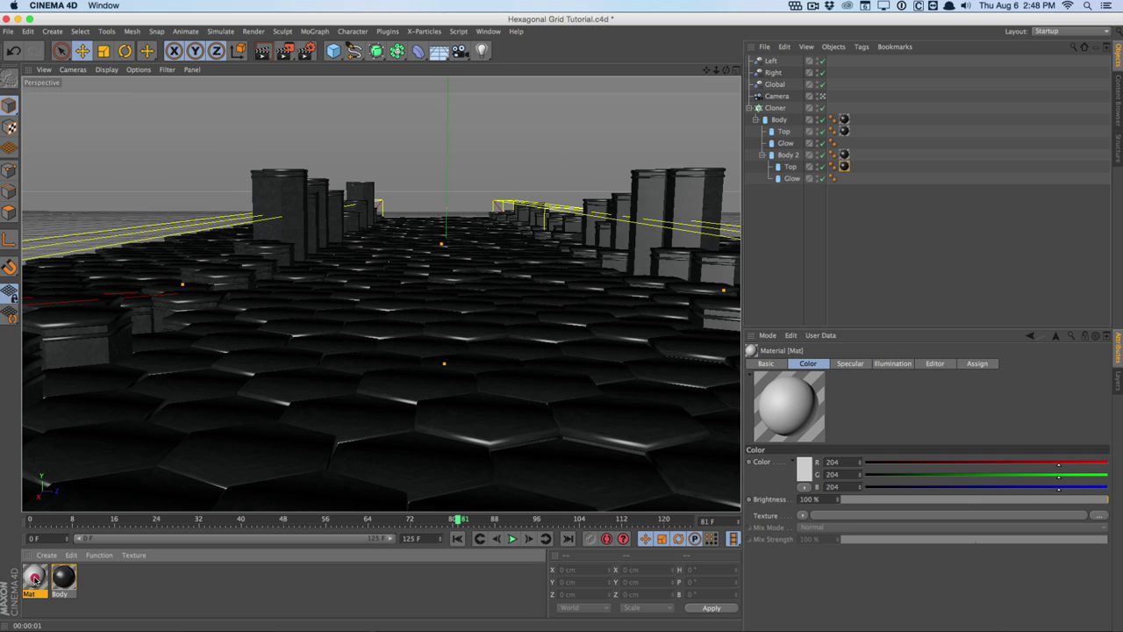
double_click(35, 578)
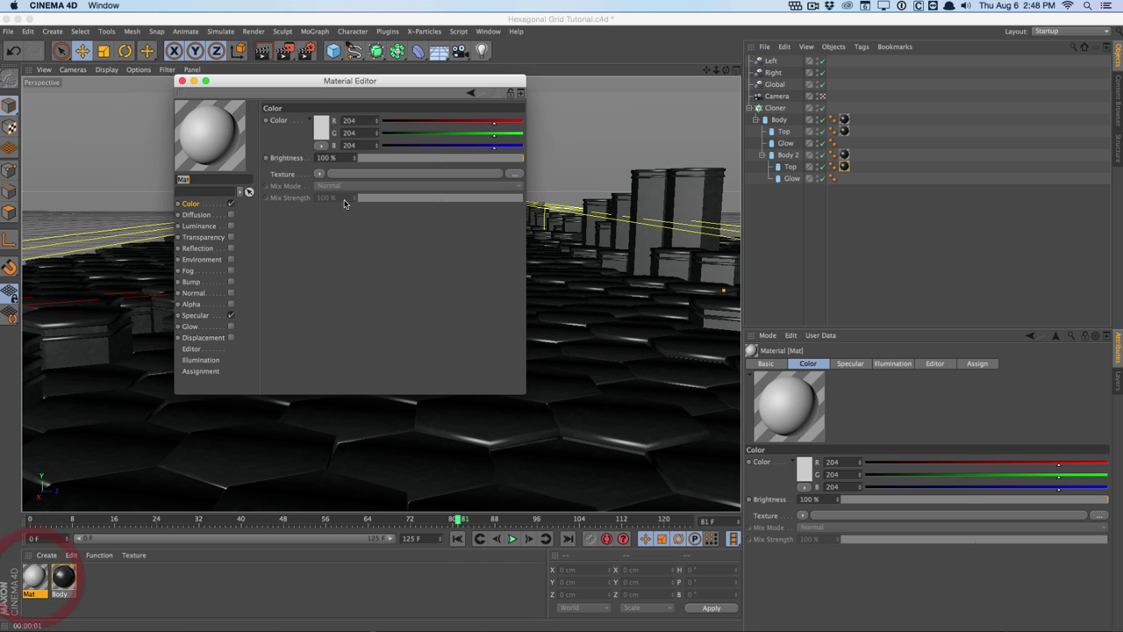
text(Glow)
click(230, 202)
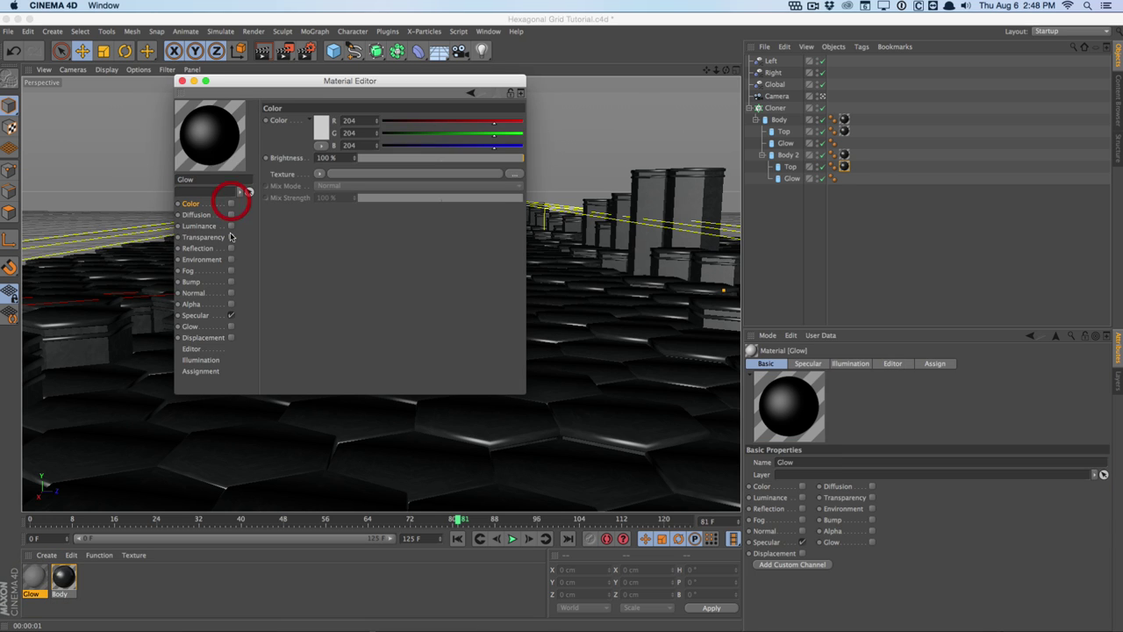
click(231, 315)
click(203, 226)
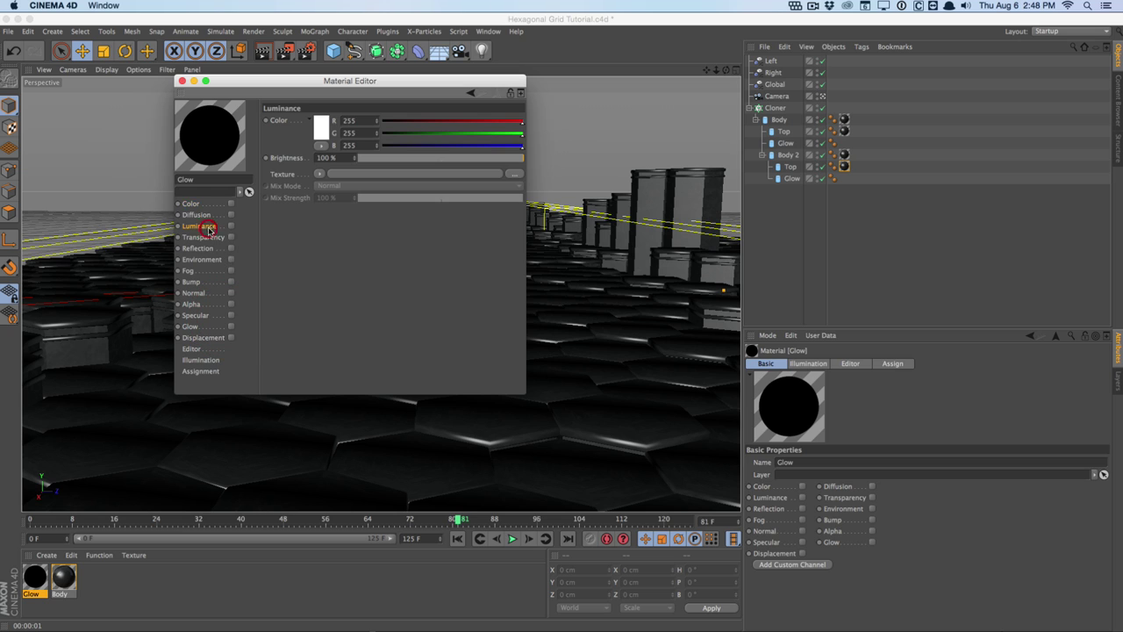
click(232, 226)
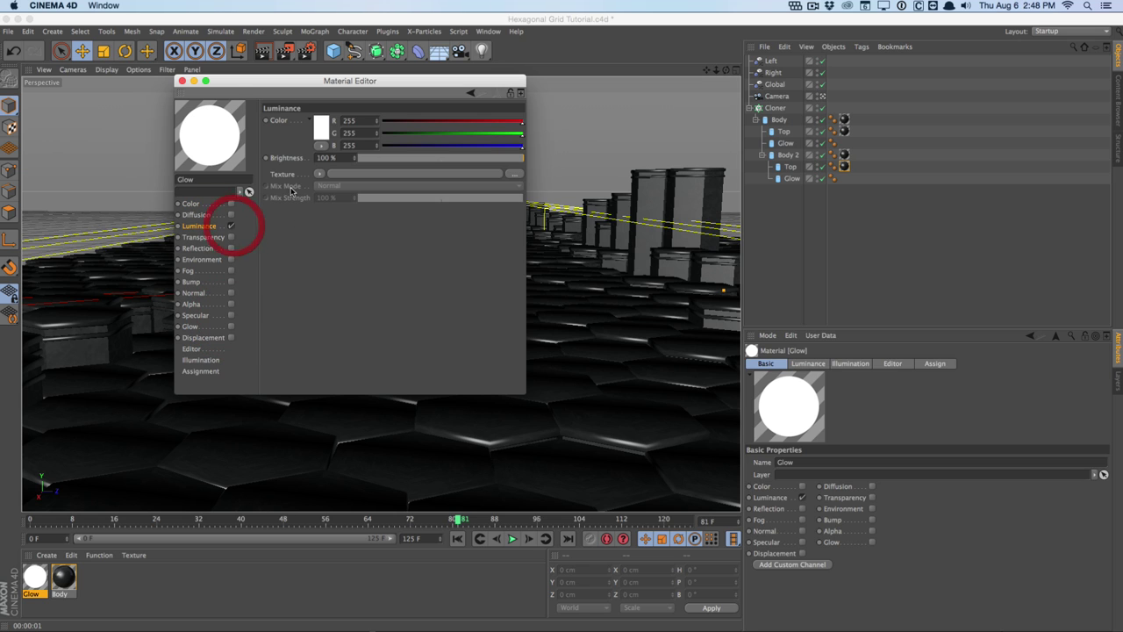
- Set the Glow material's luminance colour to a pale warm orange, RGB 255, 227, 188, and close the material editor
click(321, 129)
click(309, 96)
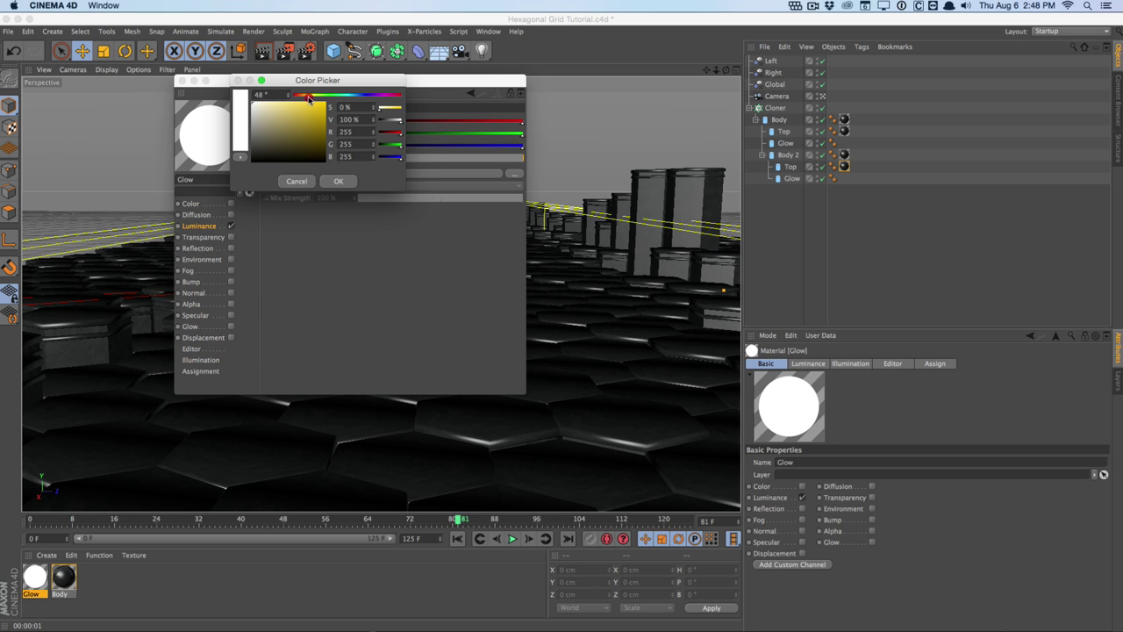
drag(307, 99, 303, 96)
click(270, 101)
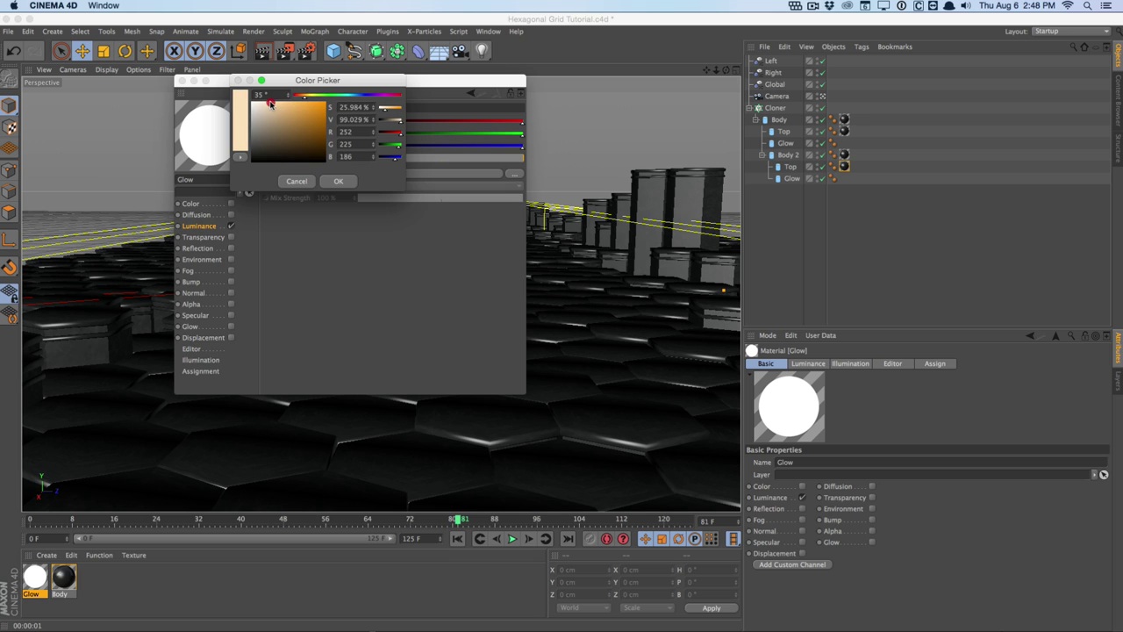
click(338, 181)
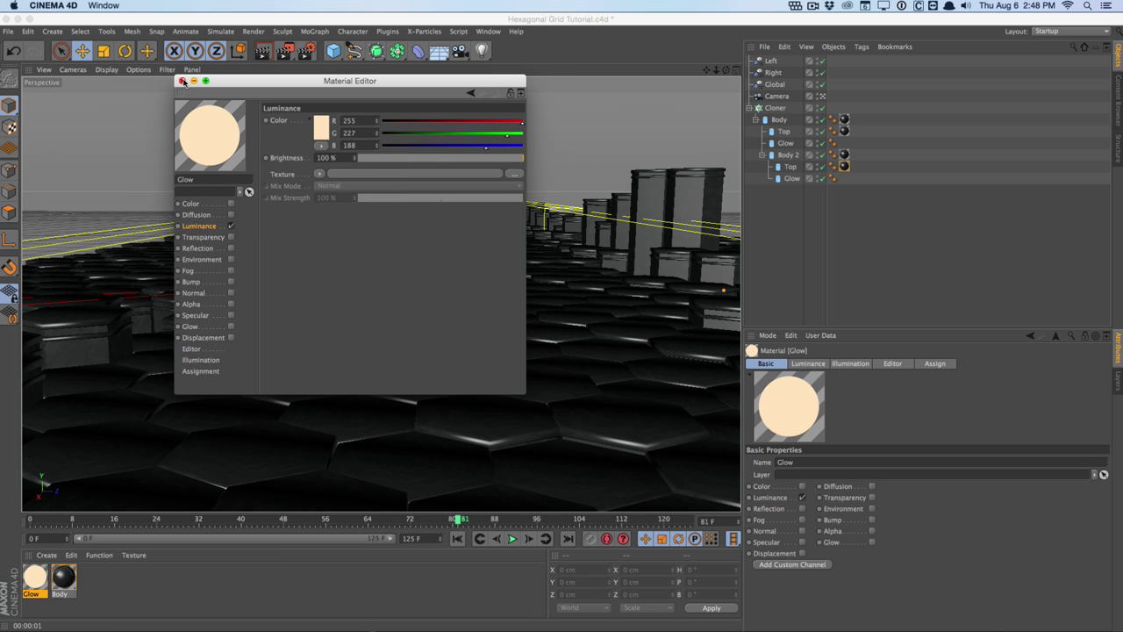
click(182, 80)
- Apply the Glow material to the Glow cylinders under Body and Body 2, and render the view
drag(35, 575, 785, 142)
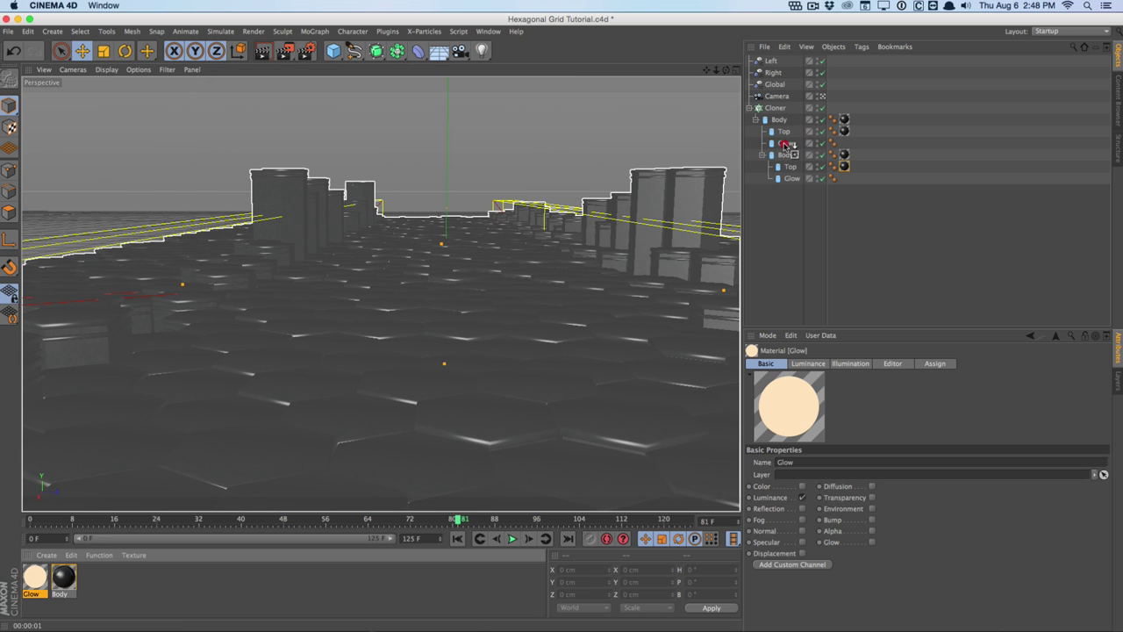
drag(35, 576, 785, 178)
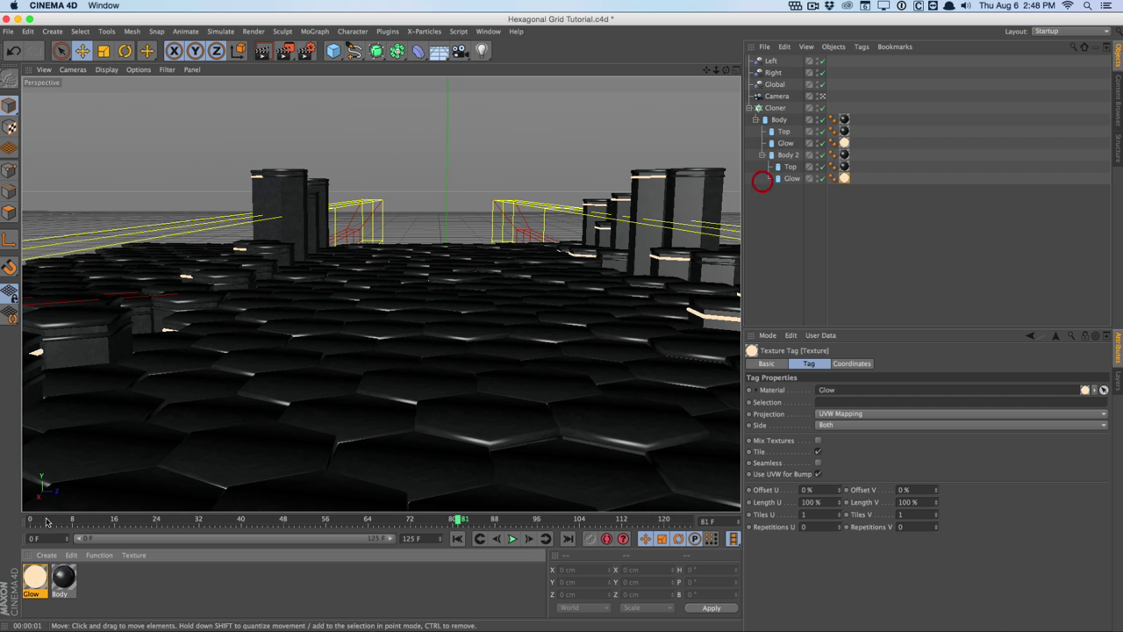
drag(35, 576, 784, 179)
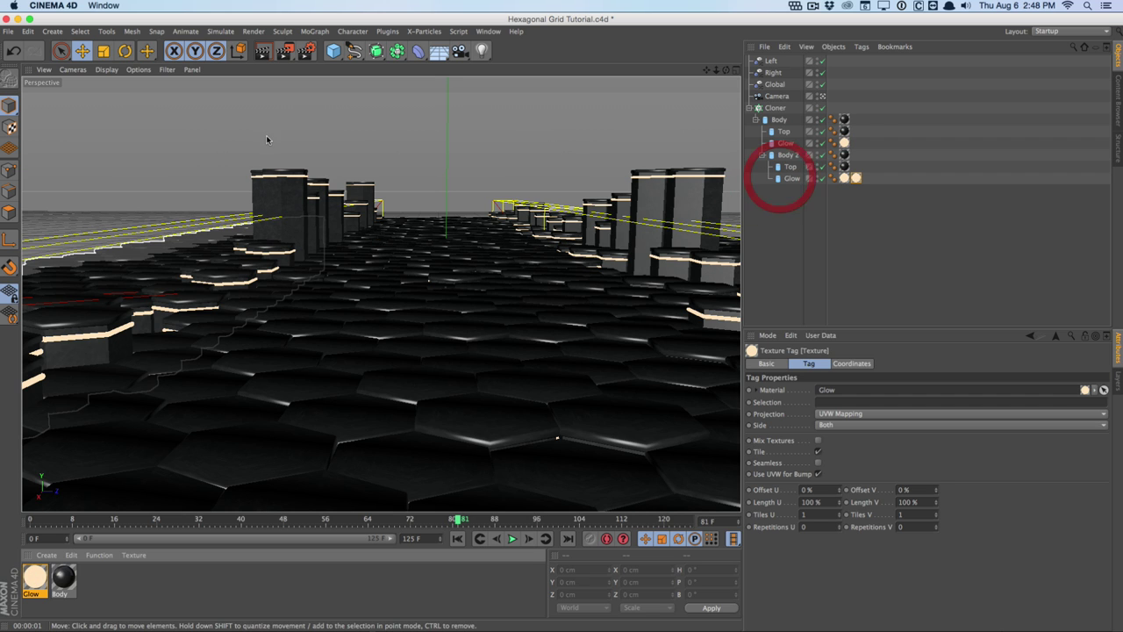
click(264, 53)
key(alt+r)
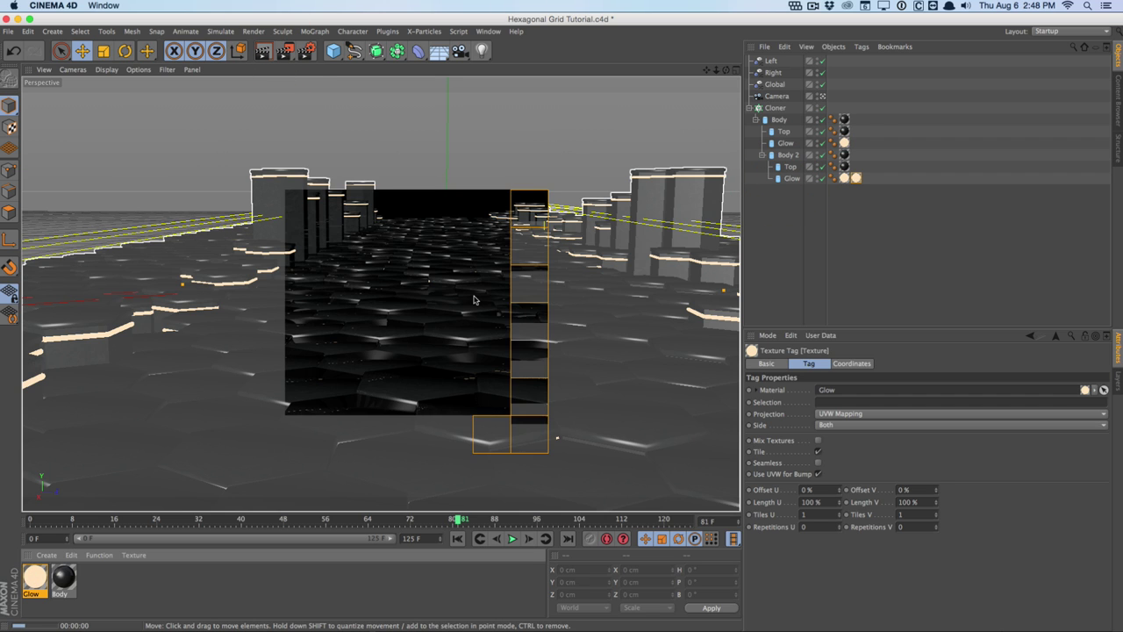
key(ctrl+r)
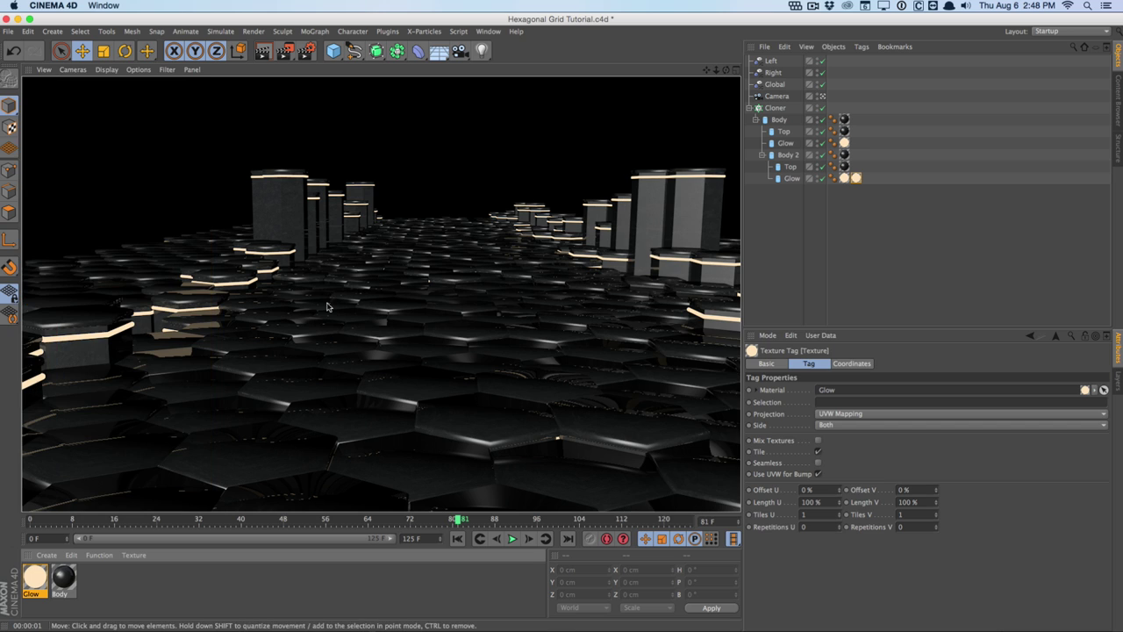
- Change the Glow material's luminance colour to a yellower tone, RGB 255, 229, 166, close the material editor and render the view
double_click(36, 576)
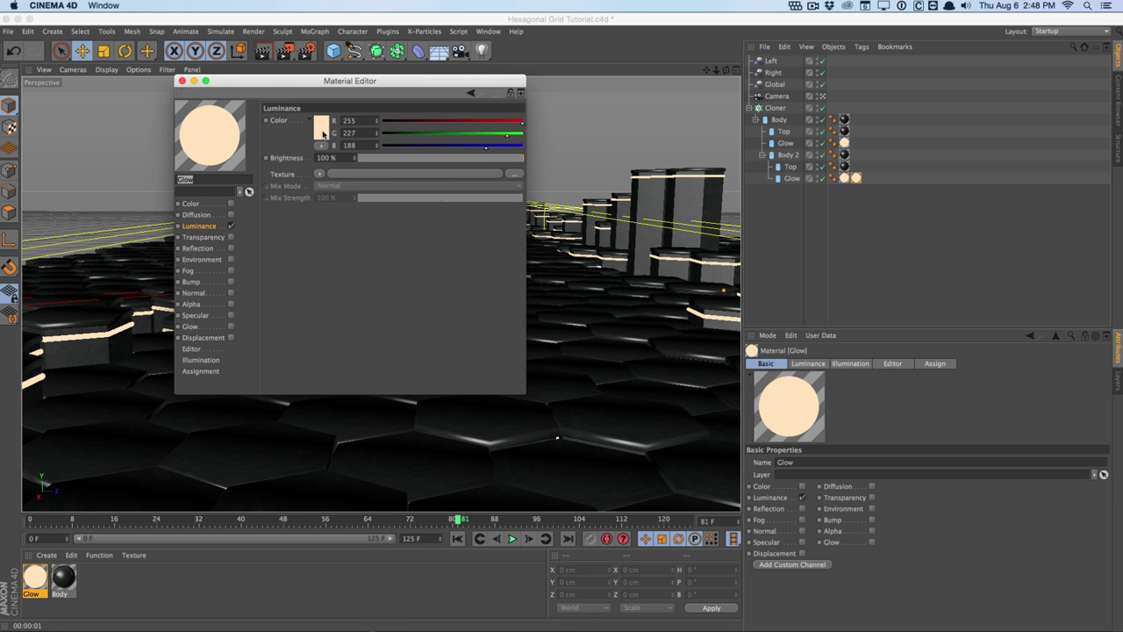
click(281, 123)
drag(311, 93, 311, 95)
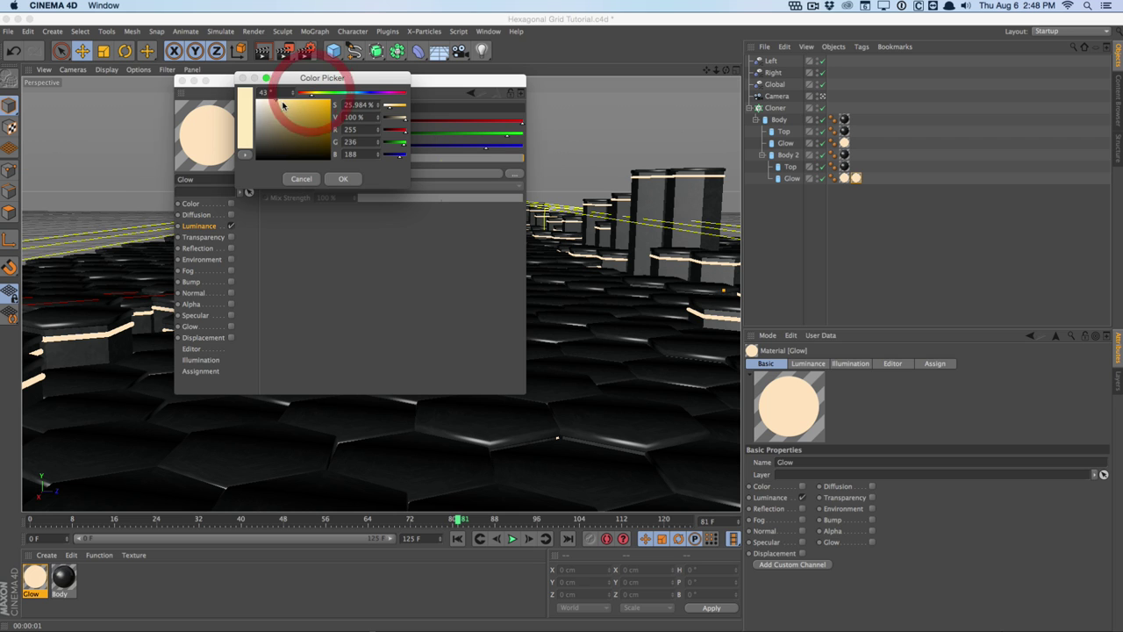
click(281, 100)
click(341, 179)
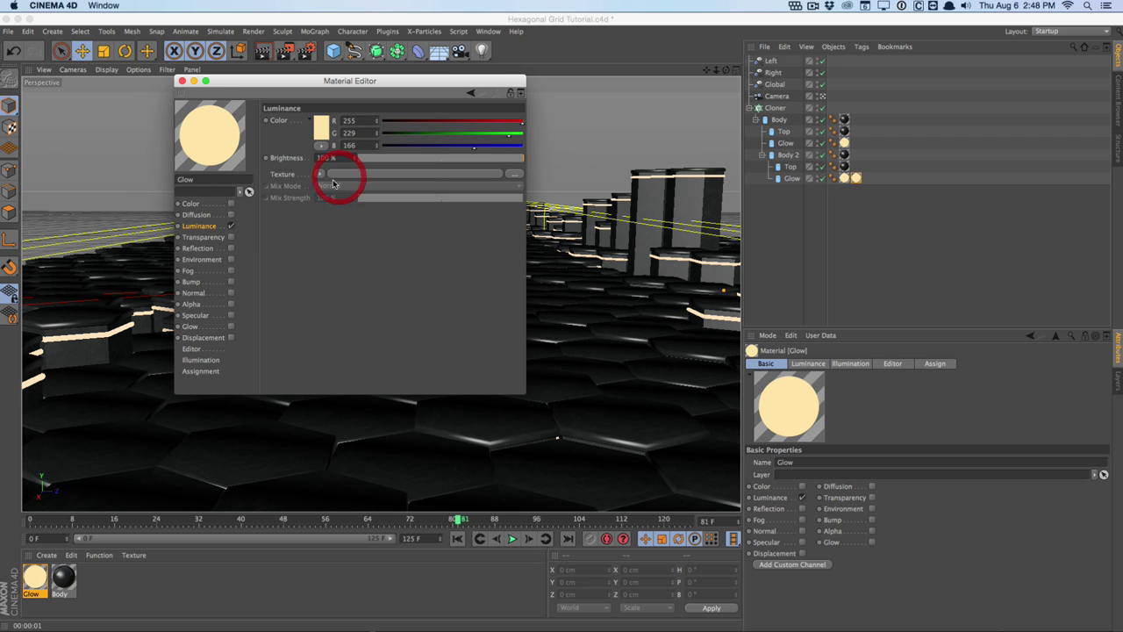
click(182, 81)
click(262, 51)
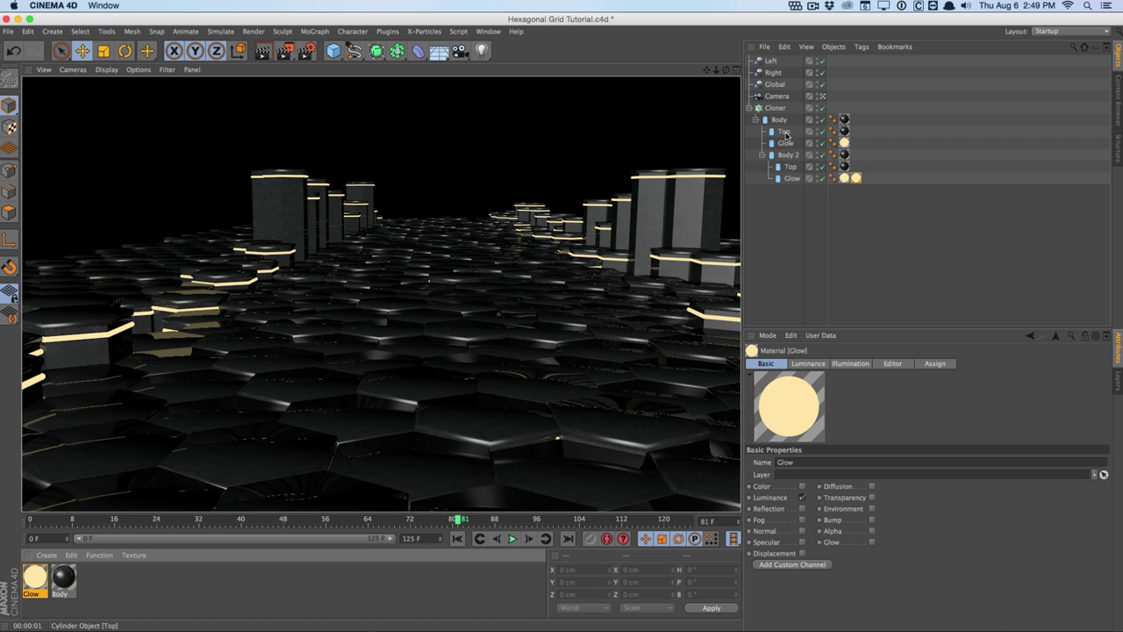
- Leave the scene camera's view, add a new light and set its type to Area
click(822, 97)
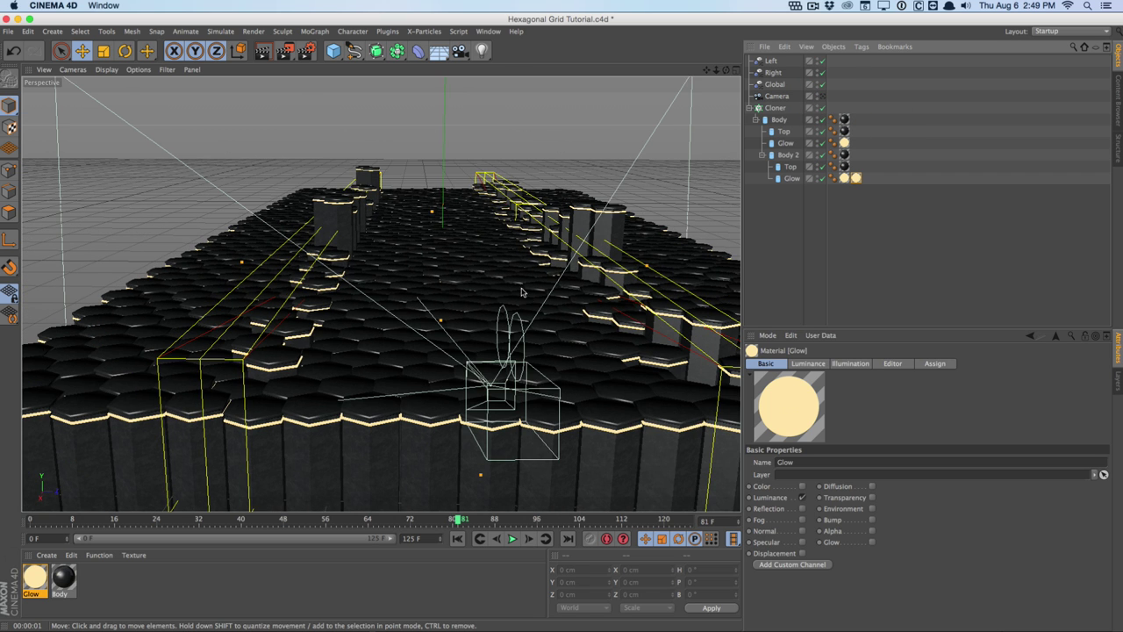
scroll(431, 286, down, 5)
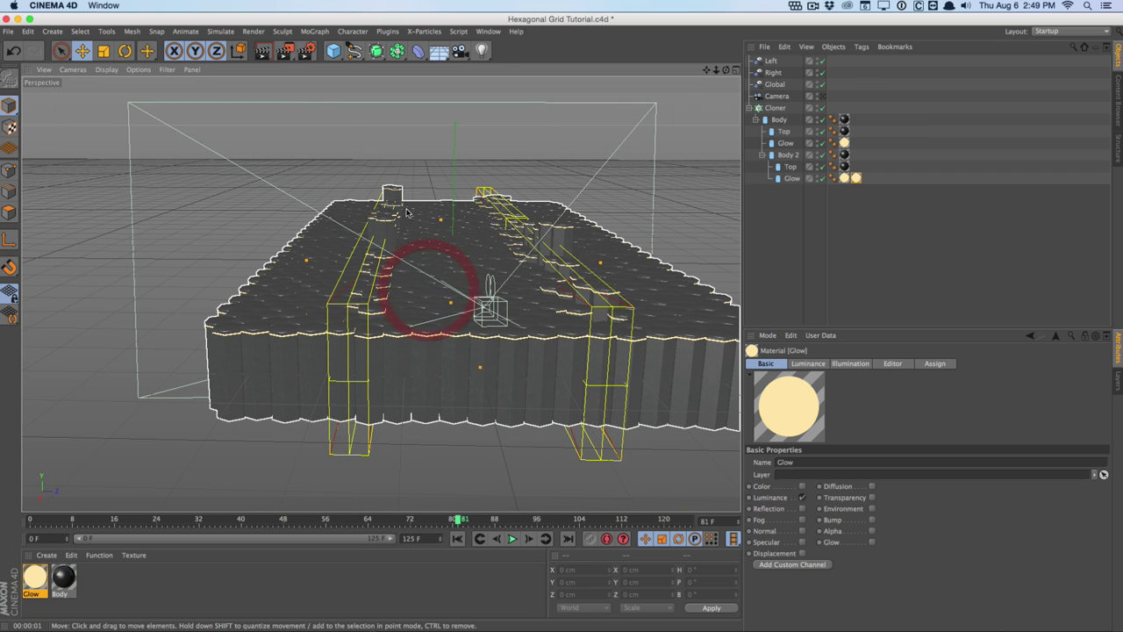
drag(481, 50, 541, 71)
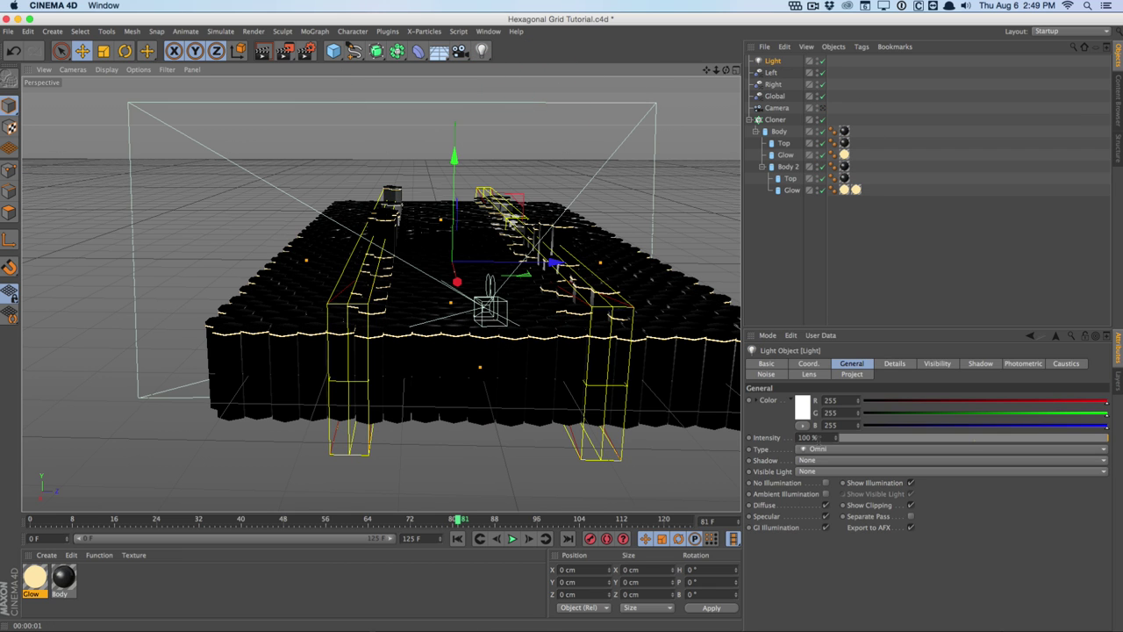
click(818, 449)
click(864, 496)
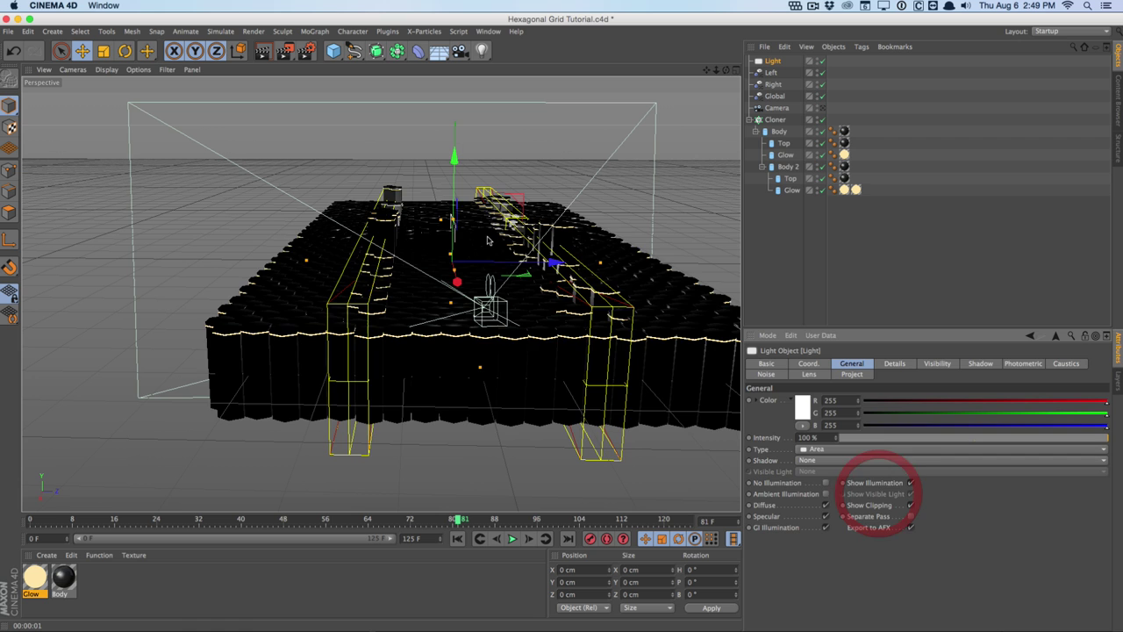
- Raise the area light to about 227 cm in Y and tilt its pitch to about -70°
drag(453, 259, 450, 162)
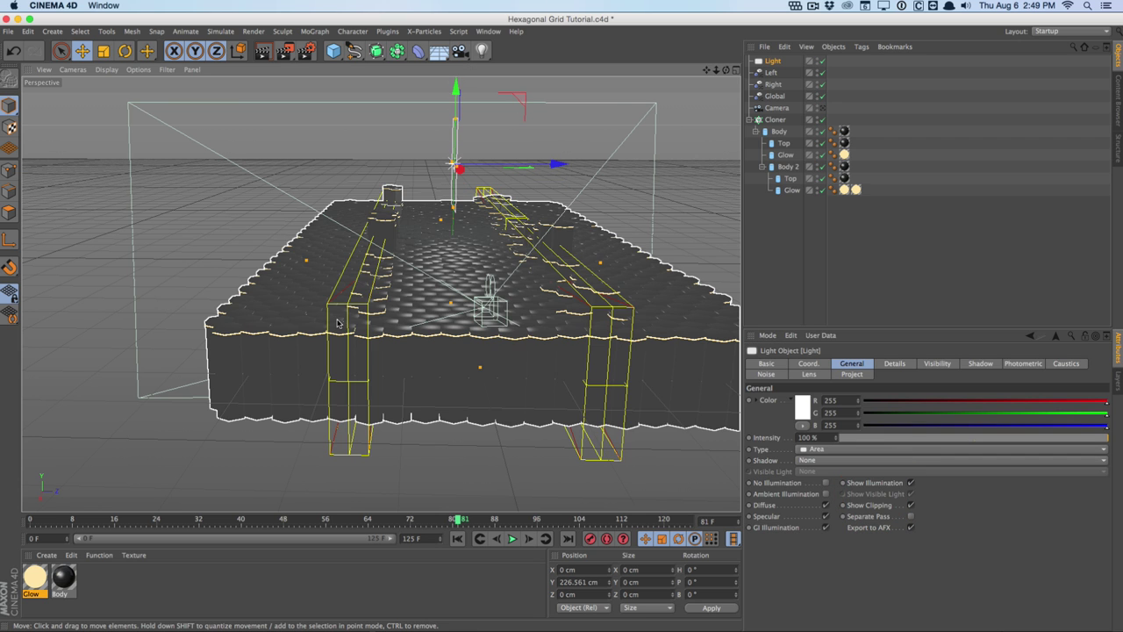
alt+drag(383, 344, 502, 392)
click(466, 371)
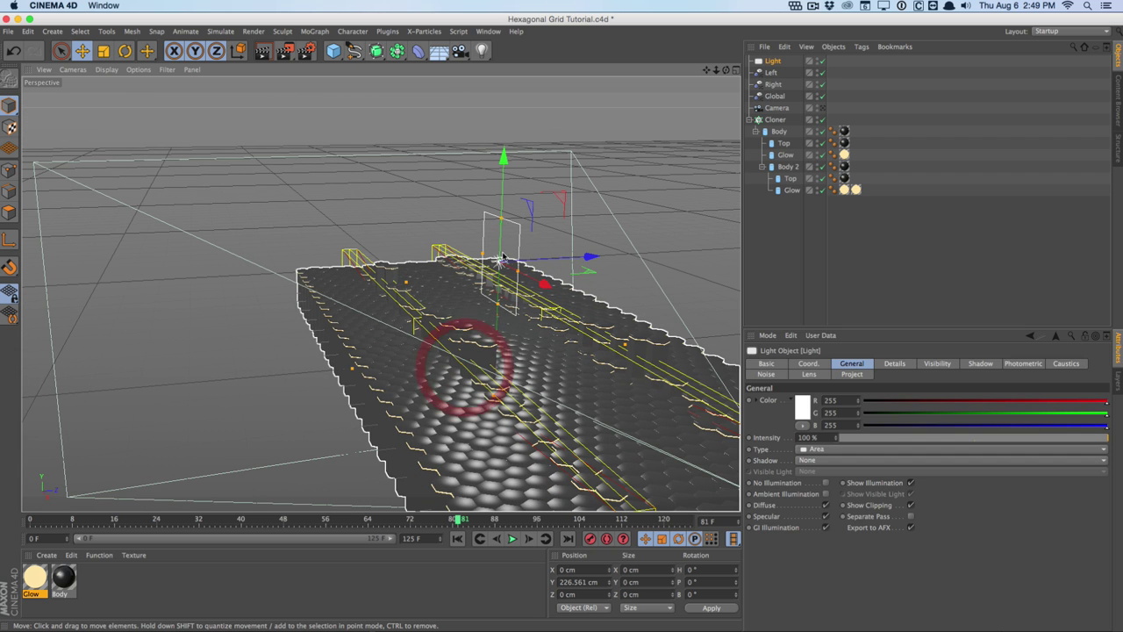
key(r)
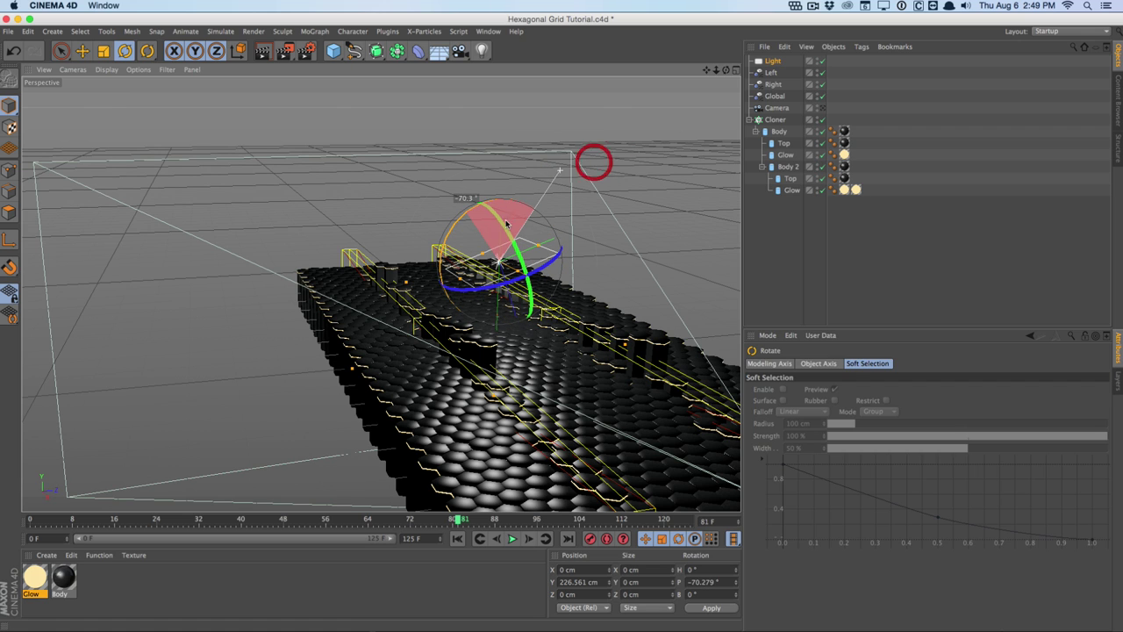
drag(506, 224, 506, 225)
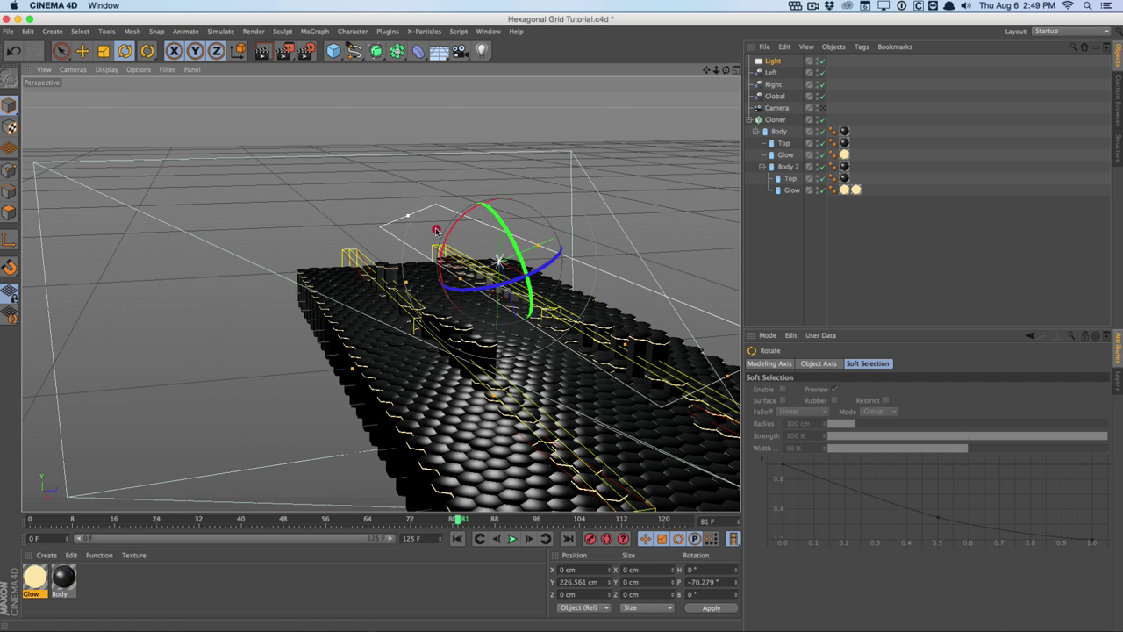
- Move the area light to about X -318, Y 294, Z -114 cm and stretch it to about 1266 cm in X
key(e)
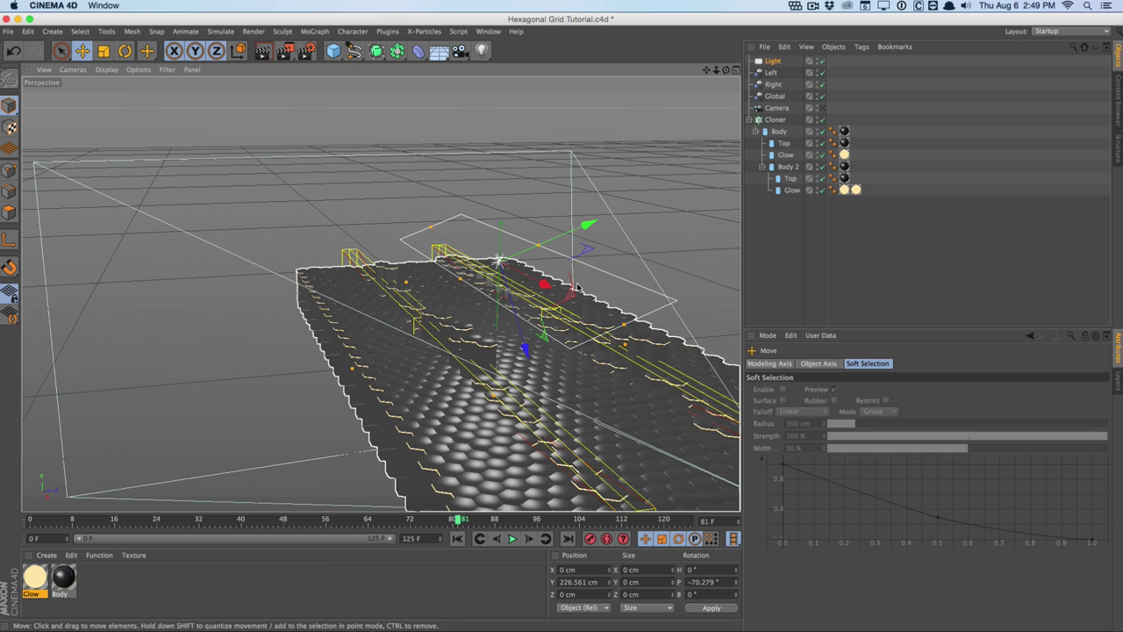
drag(576, 288, 491, 248)
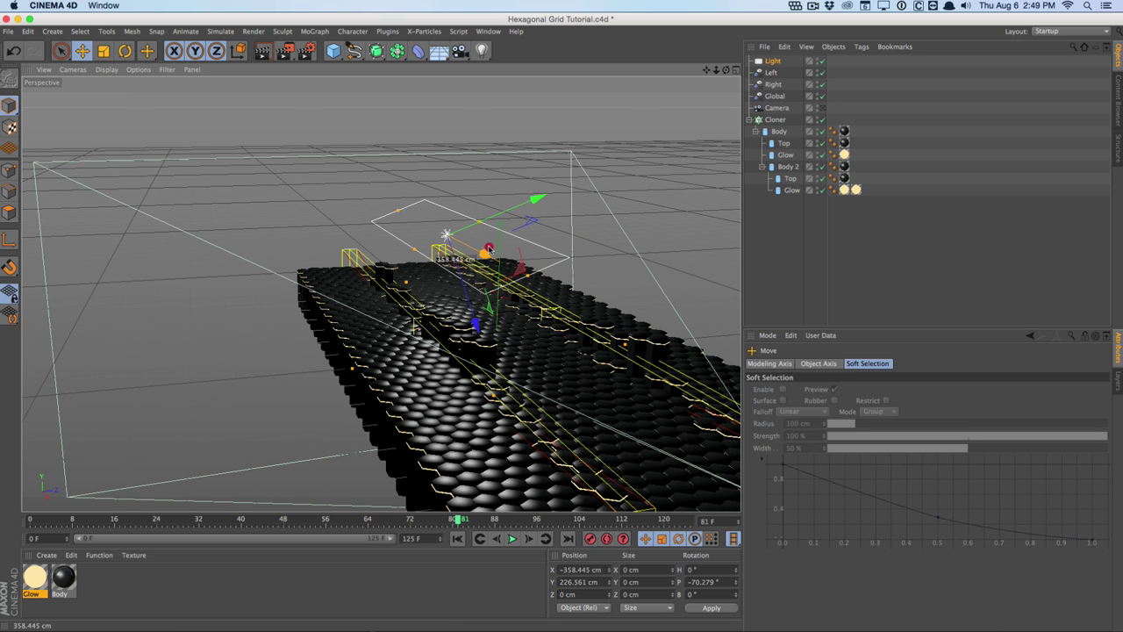
alt+drag(554, 360, 494, 371)
drag(646, 184, 512, 279)
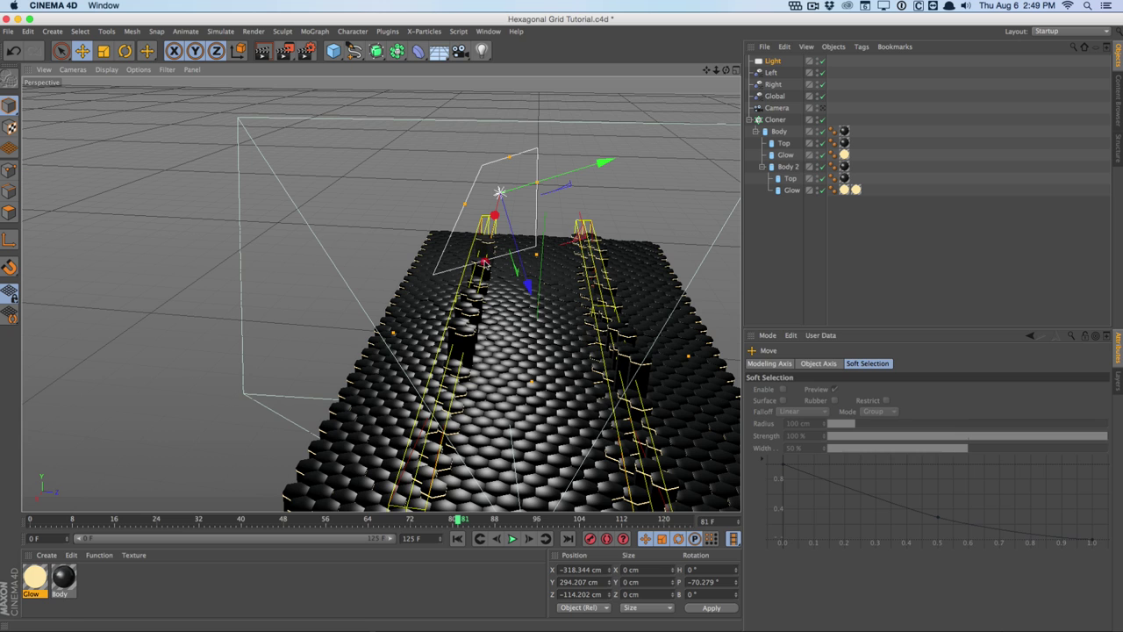
- Set the area light's shadow type to Shadow Maps (Soft)
click(772, 61)
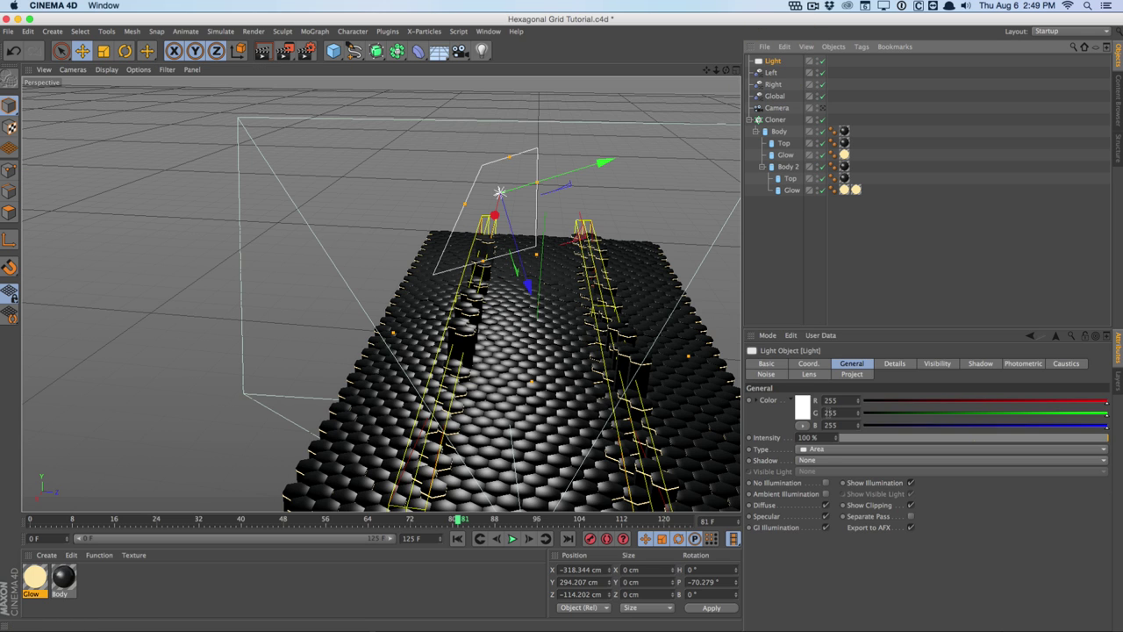
click(816, 460)
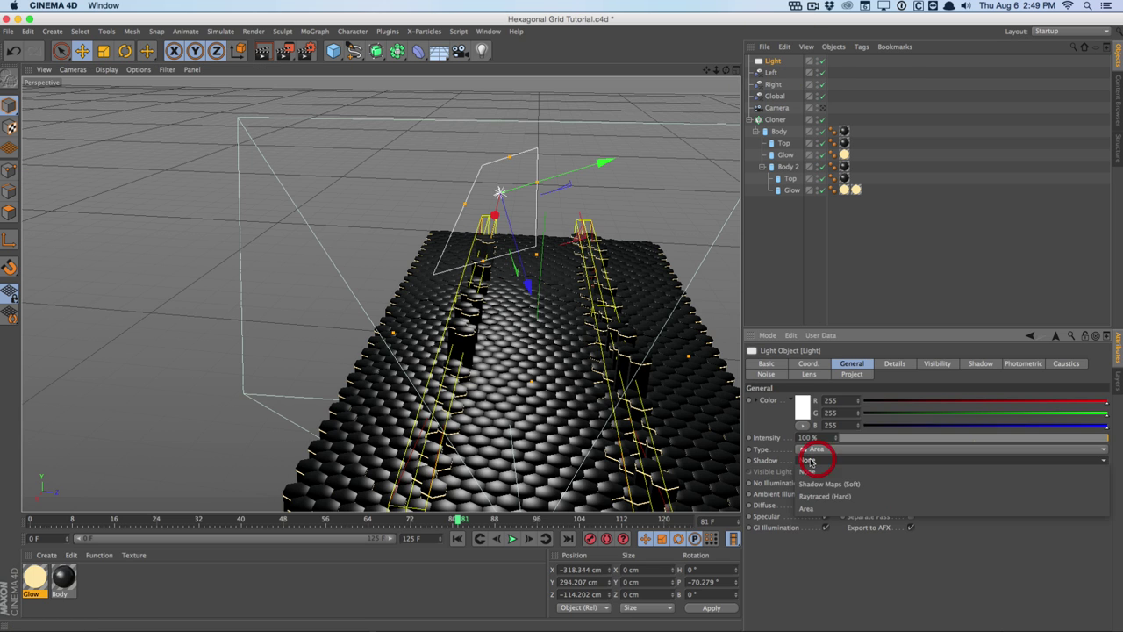
click(893, 484)
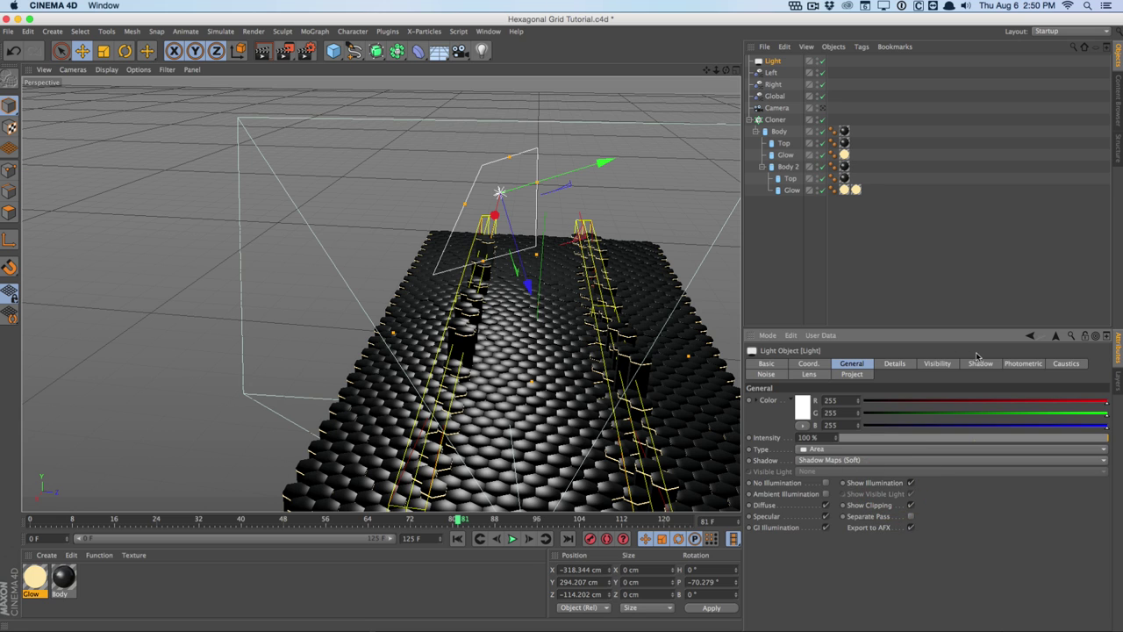
- Give the light Inverse Square Clamped falloff with a 402 cm radius, and move it to about Y 389, Z -148 cm
click(909, 365)
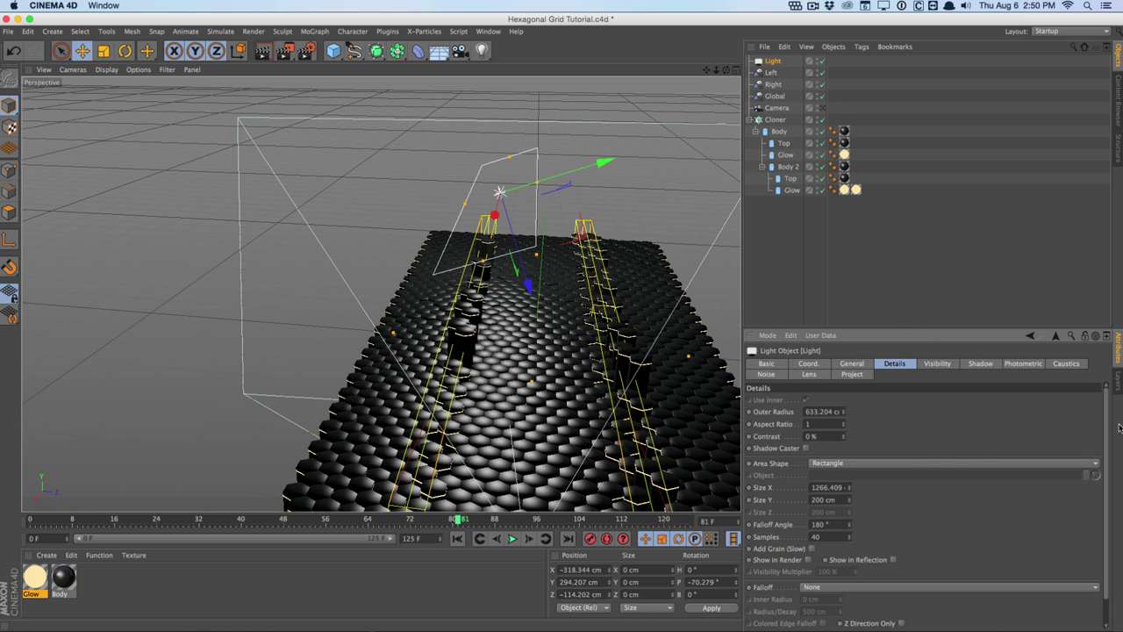
drag(1106, 421, 1106, 474)
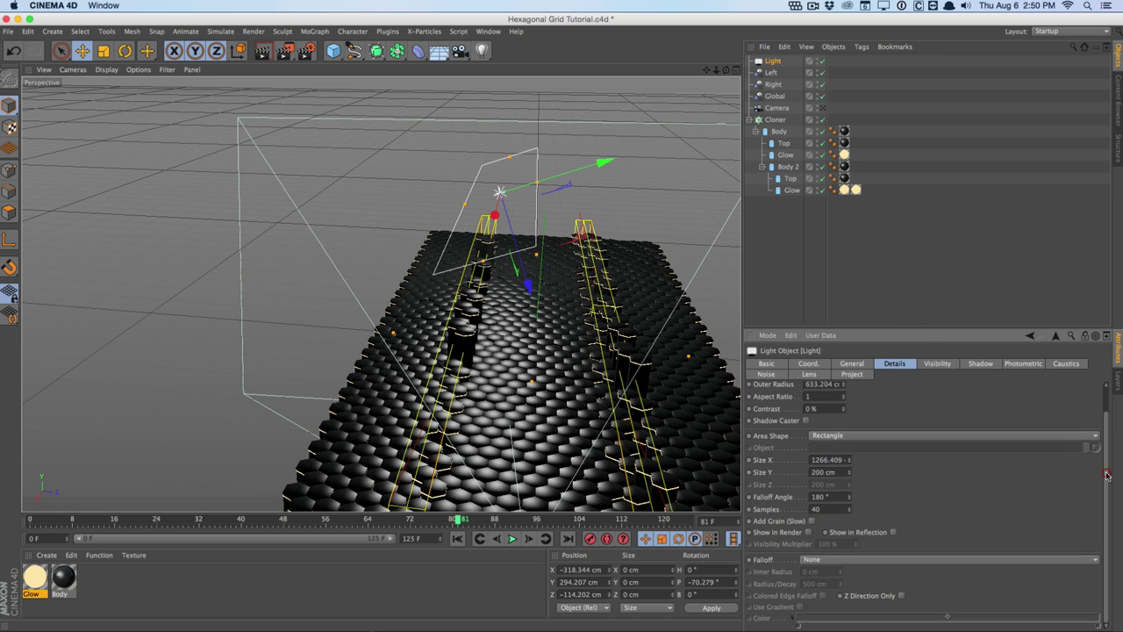
click(804, 562)
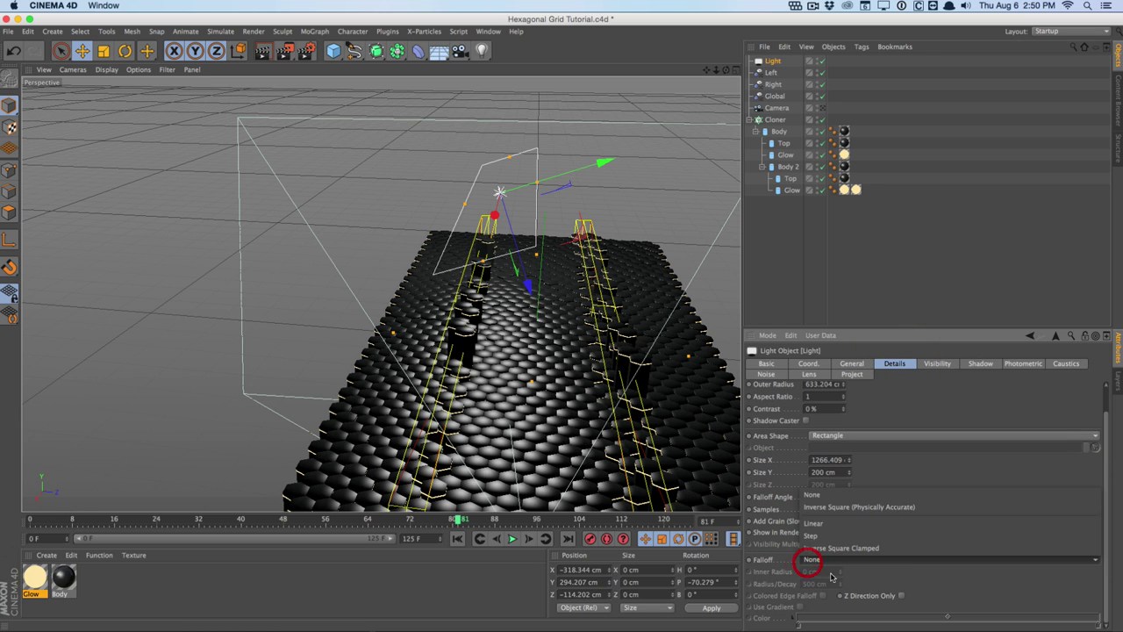
click(945, 544)
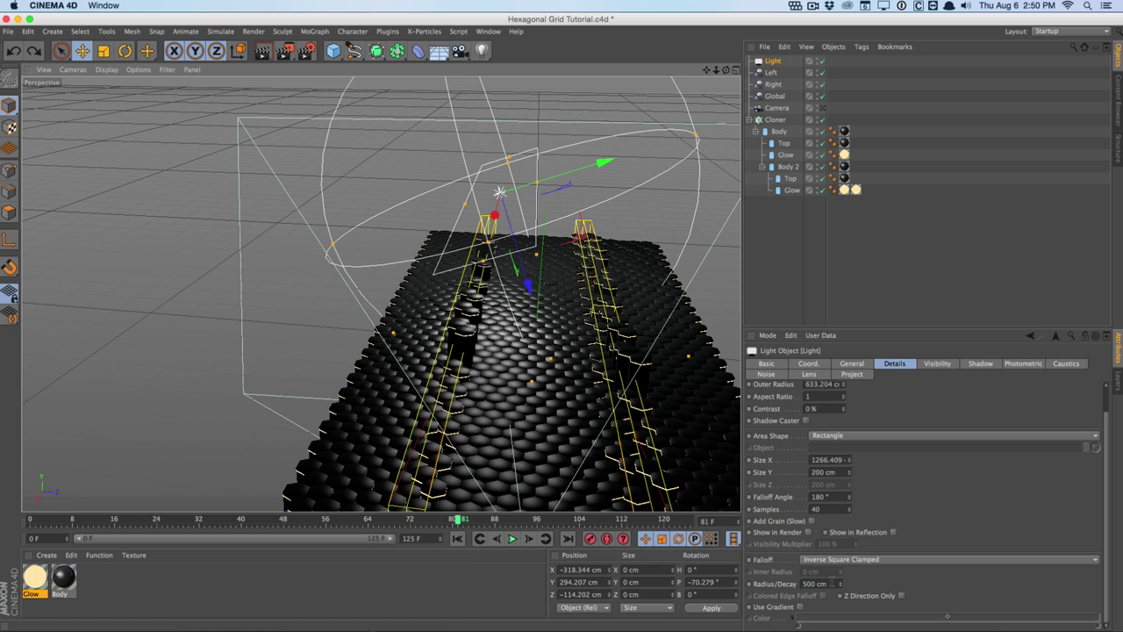
drag(840, 583, 834, 589)
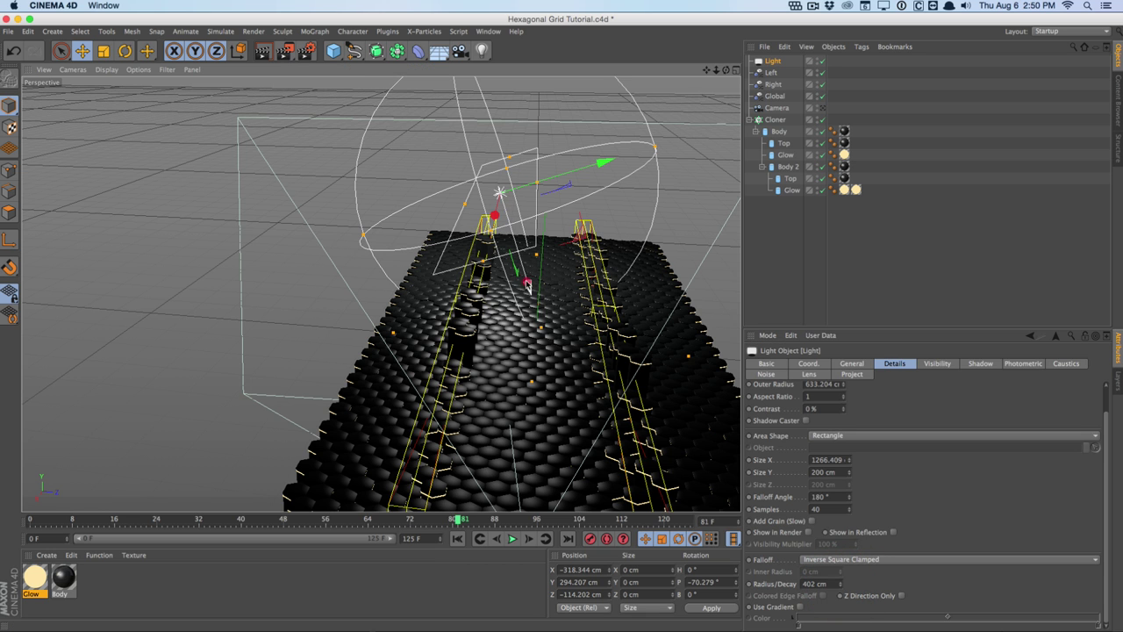
mouse_move(521, 270)
mouse_down()
mouse_move(504, 217)
mouse_move(539, 291)
mouse_move(507, 253)
mouse_up()
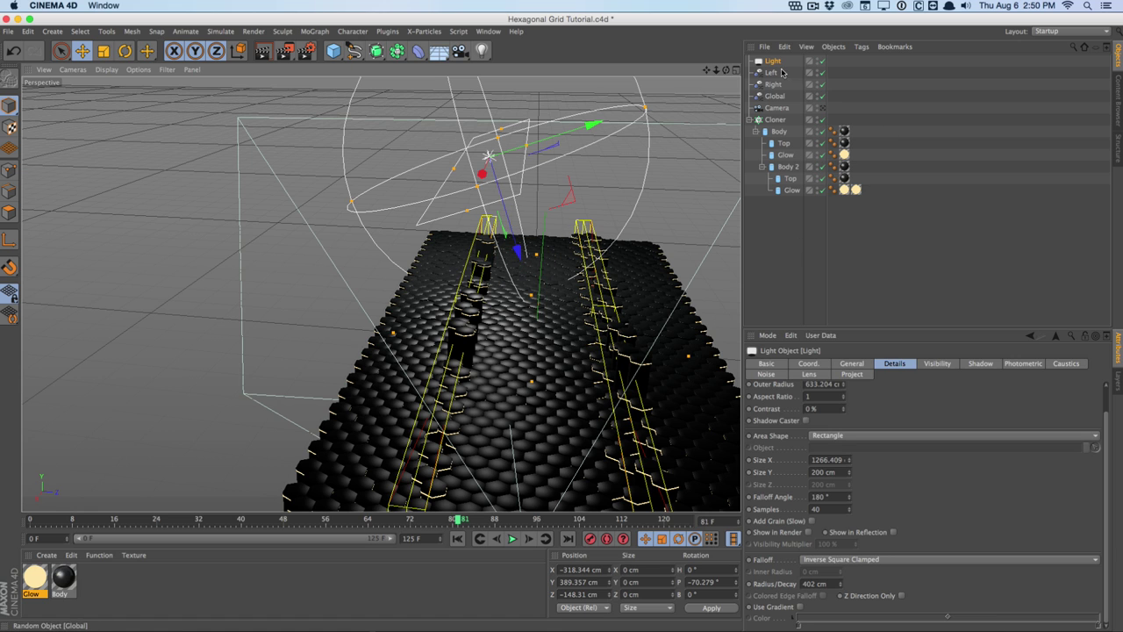
- Pick a very pale cyan for the light's colour, RGB 246, 254, 255
click(772, 61)
click(851, 363)
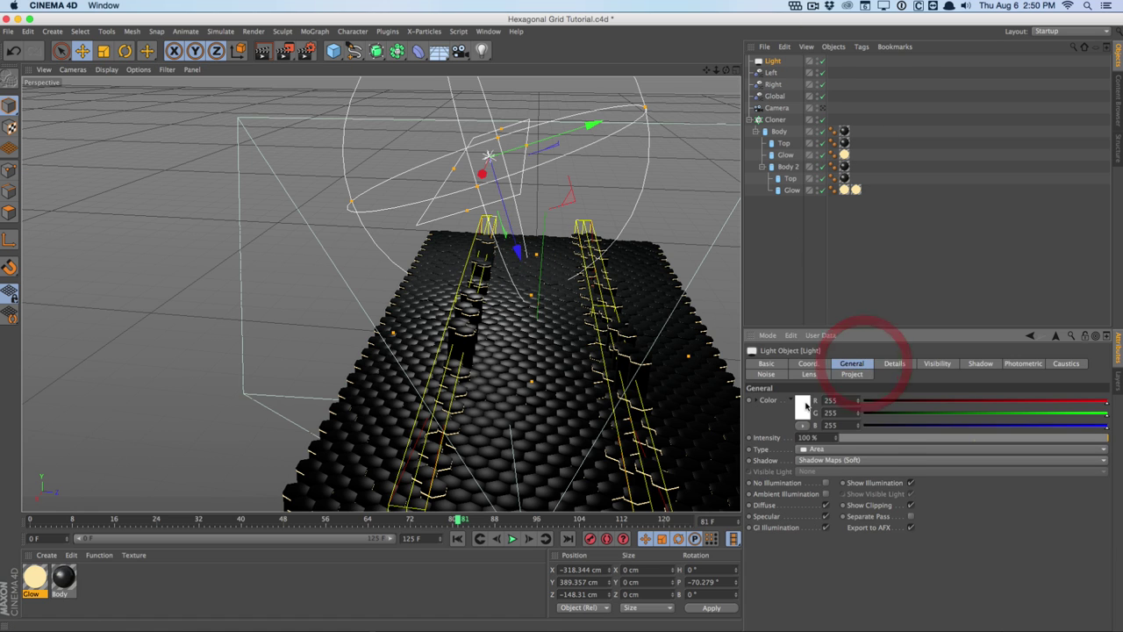
click(797, 393)
drag(787, 363, 838, 364)
click(744, 372)
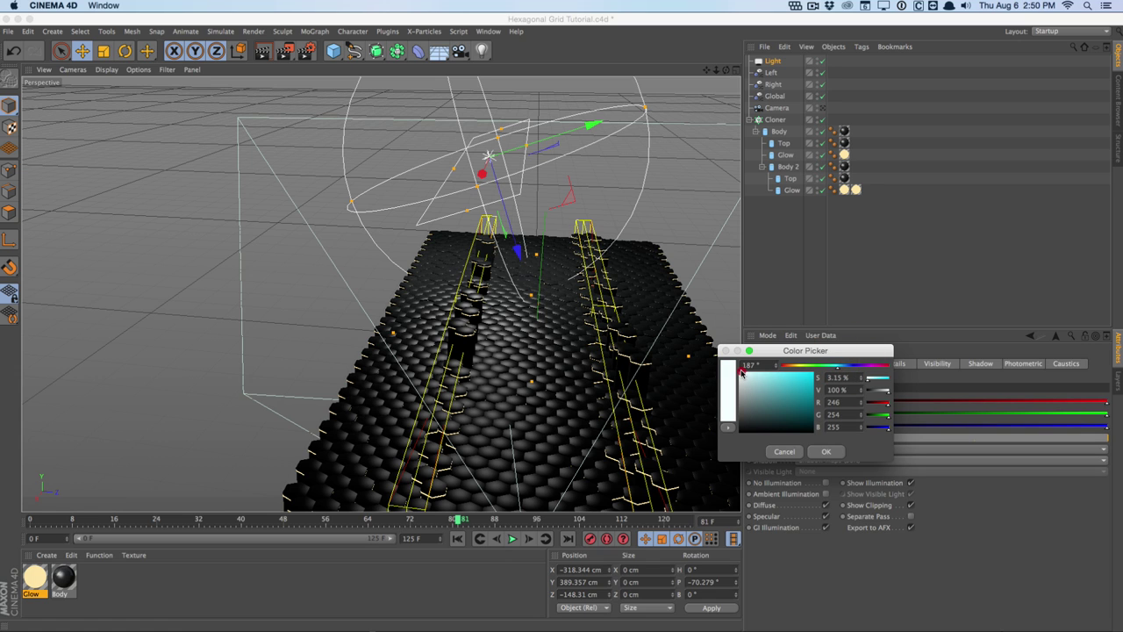
- Set the area light's color to a very pale cyan, RGB 246, 254, 255, and deselect the light
click(742, 372)
click(825, 451)
click(808, 268)
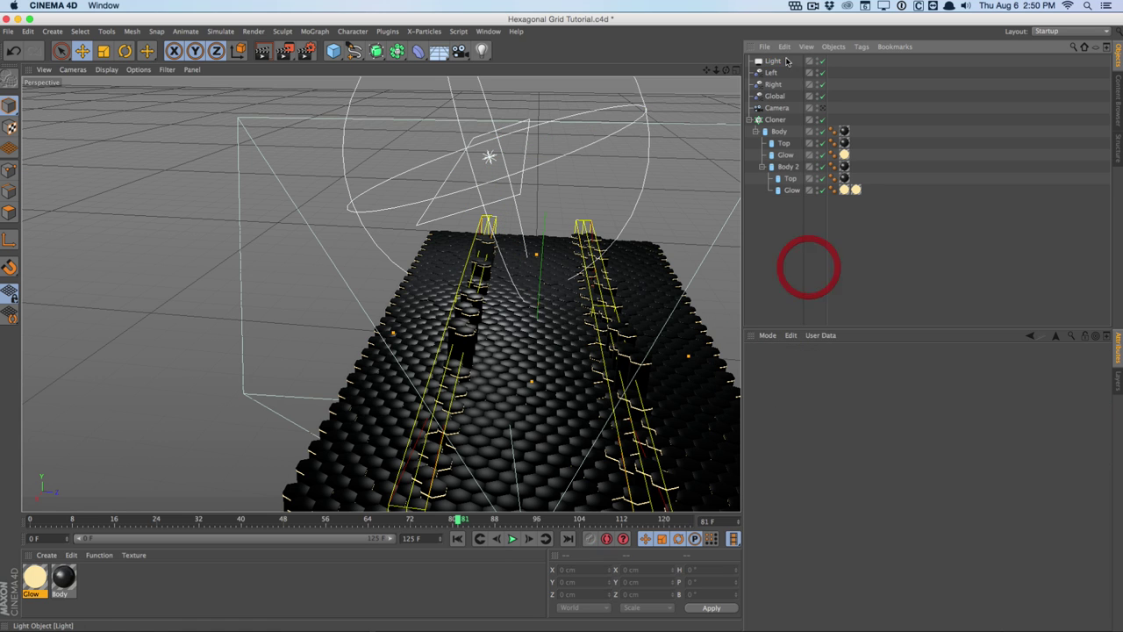
- Duplicate the area light and move the copy about 250 cm along its green axis toward the opposite row of columns
click(774, 61)
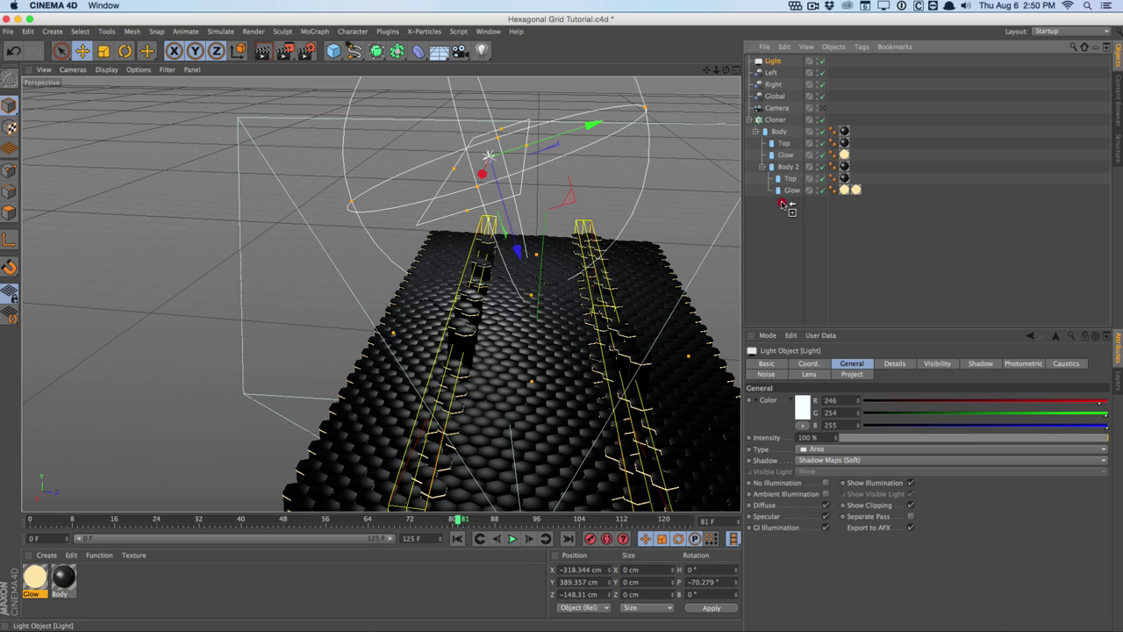
ctrl+drag(783, 204, 779, 202)
drag(784, 70, 780, 72)
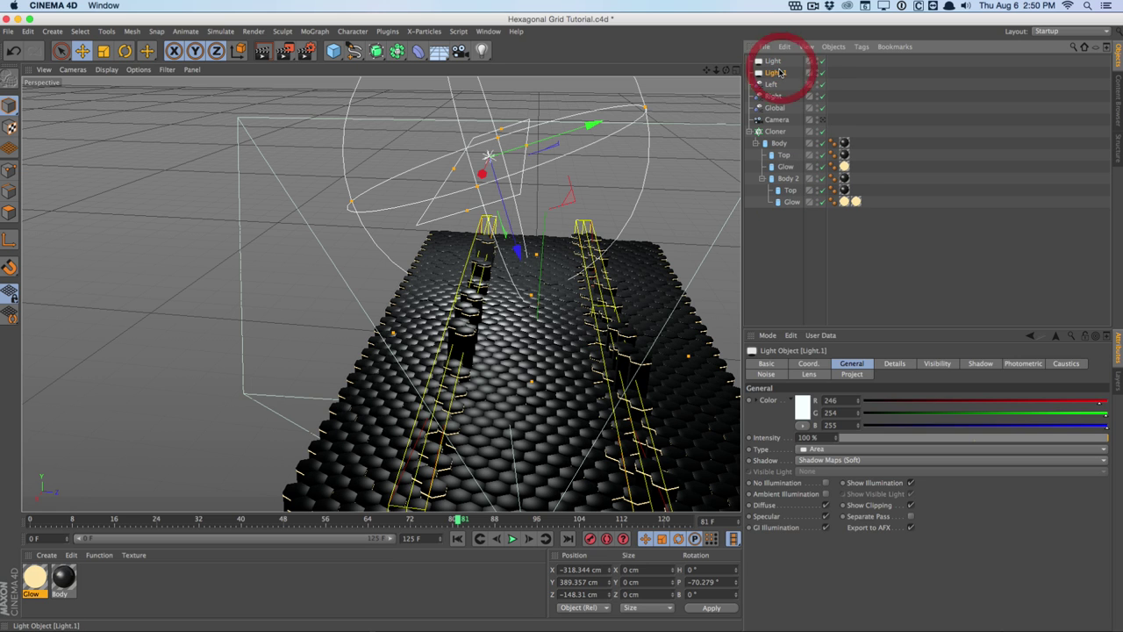
drag(594, 124, 690, 113)
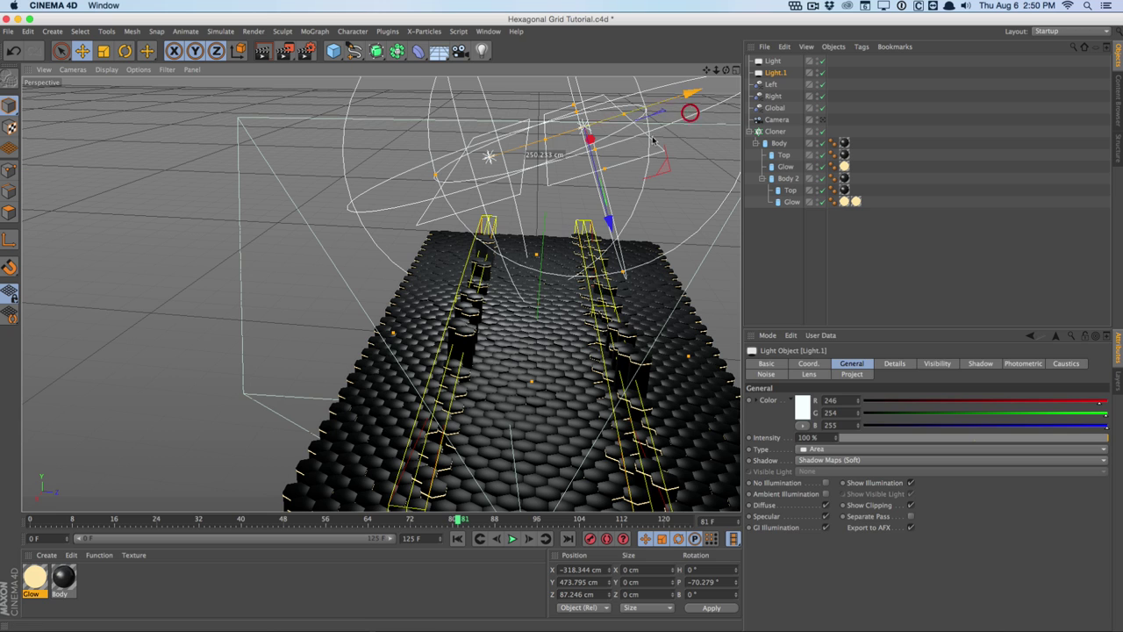
- Rotate the duplicated light to a pitch of about -93.7° so it faces down onto the hexagonal grid
key(r)
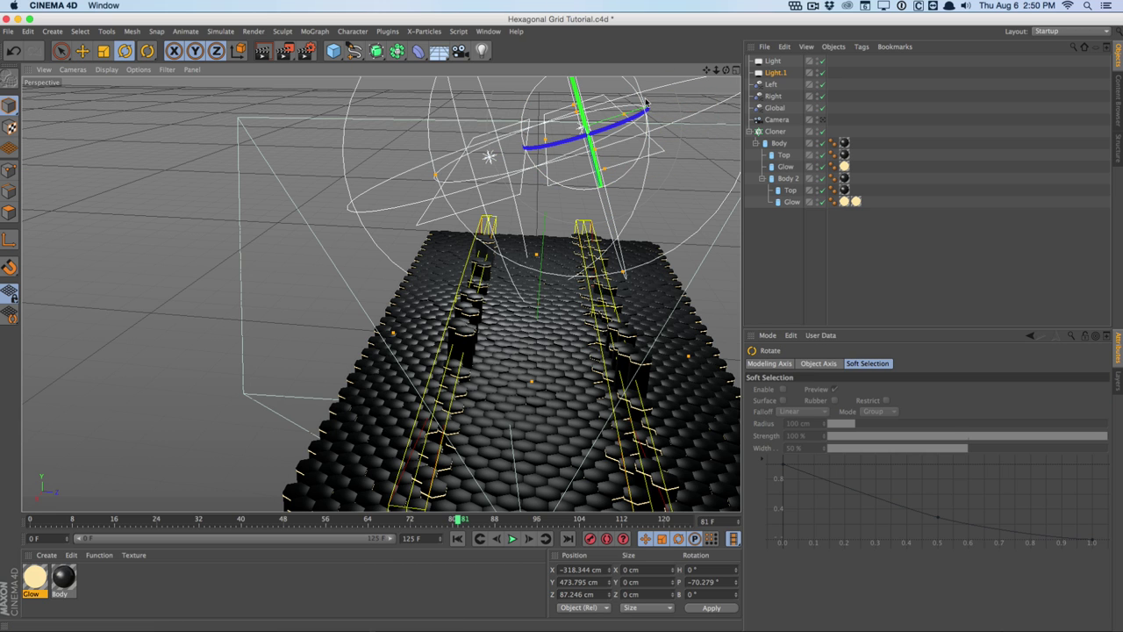
drag(640, 97, 653, 110)
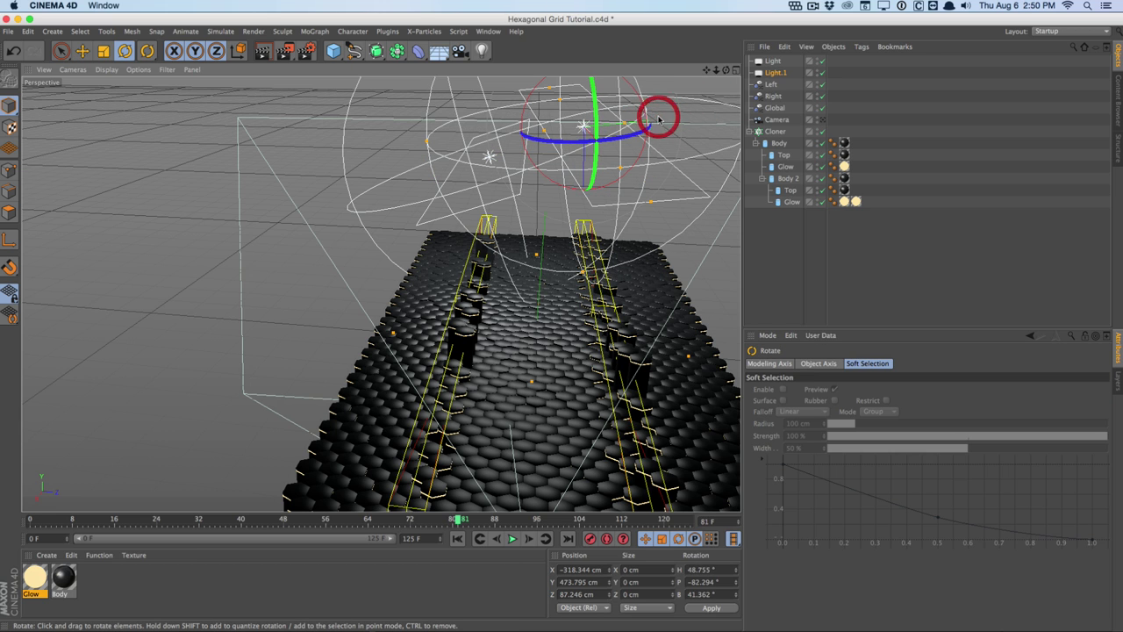
key(super+z)
click(630, 88)
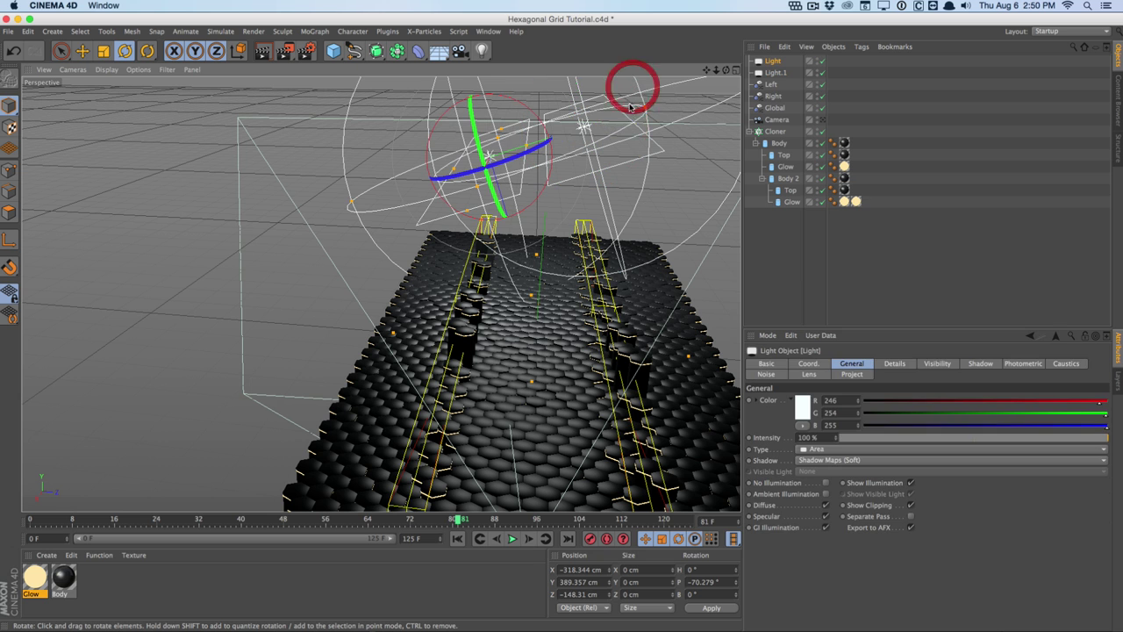
click(593, 173)
key(o)
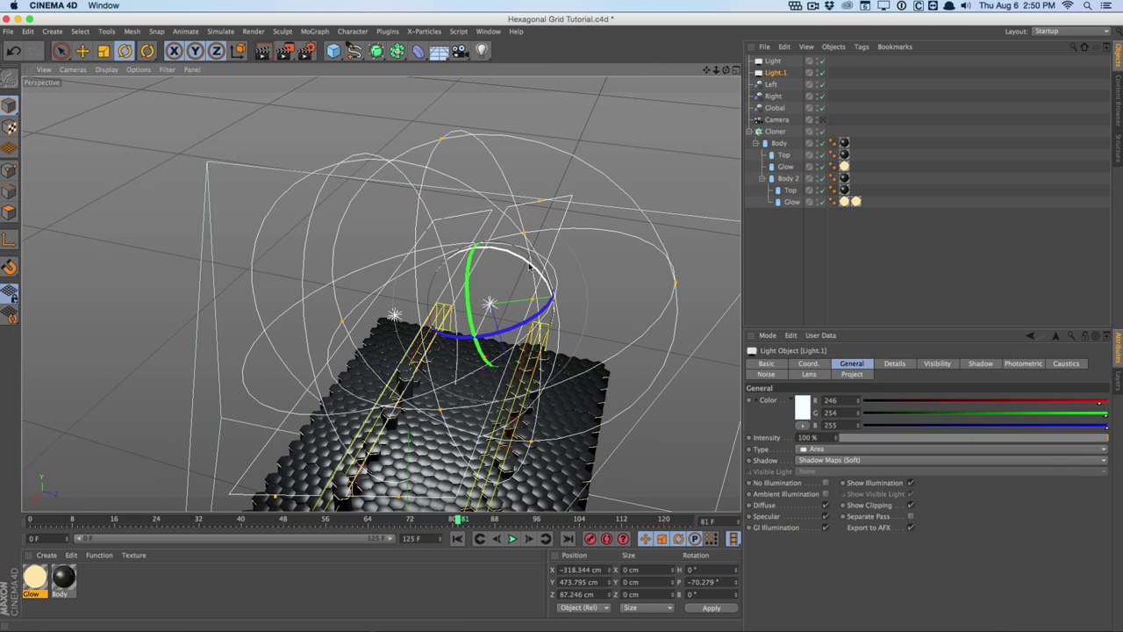
drag(529, 267, 547, 283)
- Move the duplicated light above the grid to about X 160 cm, Y 469 cm, Z 162 cm
alt+drag(561, 348, 656, 131)
key(e)
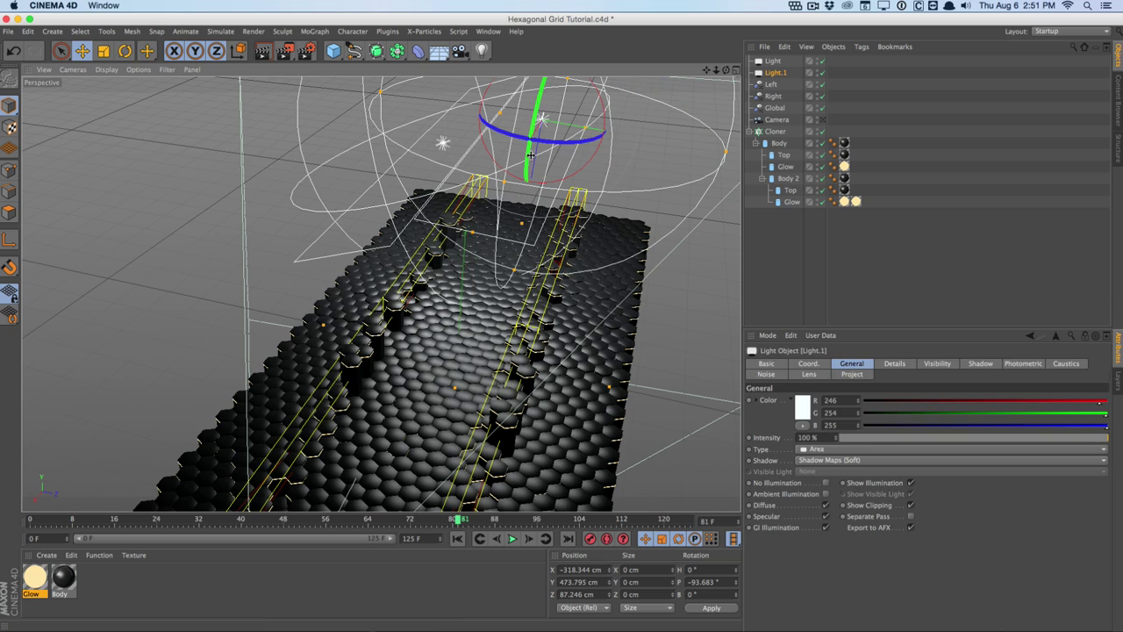
drag(524, 151, 587, 359)
alt+drag(616, 313, 628, 275)
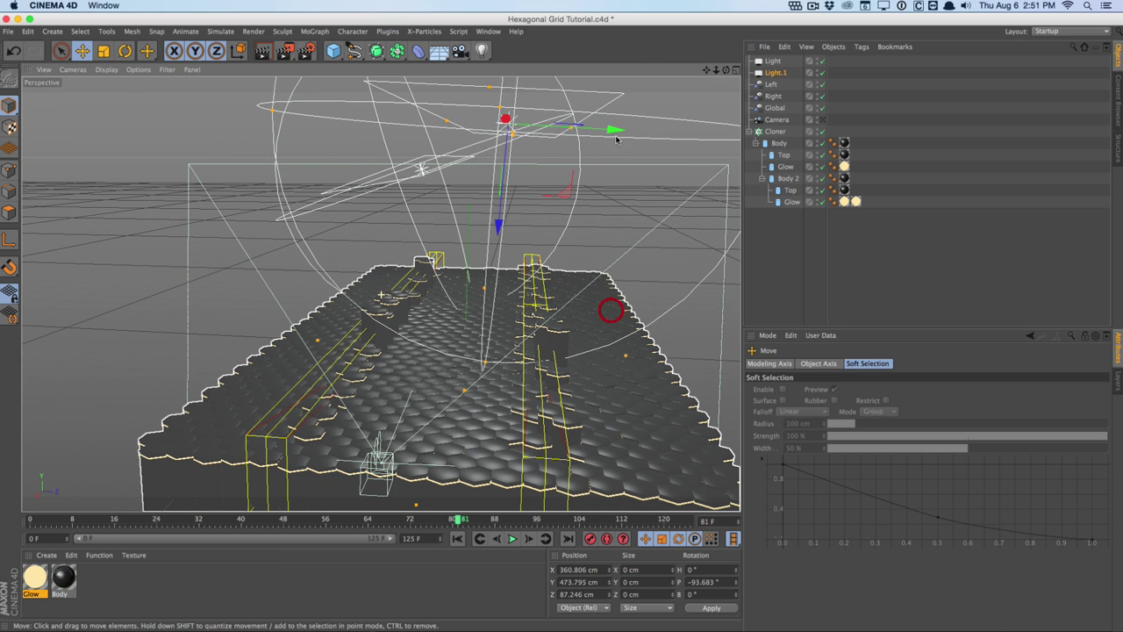
drag(614, 129, 662, 130)
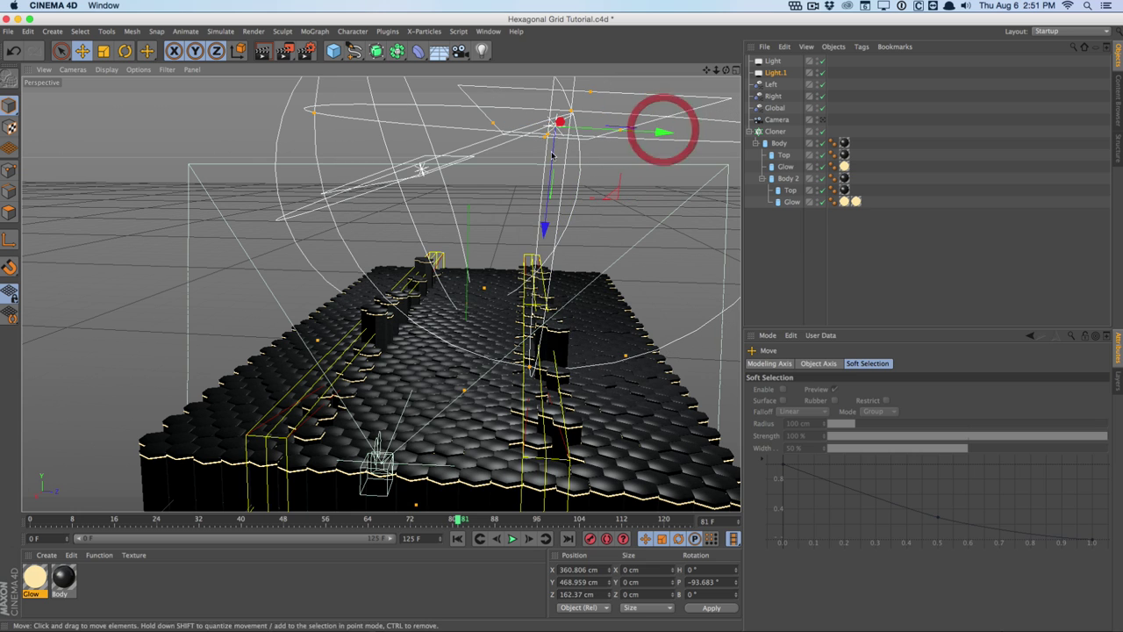
drag(557, 143, 555, 129)
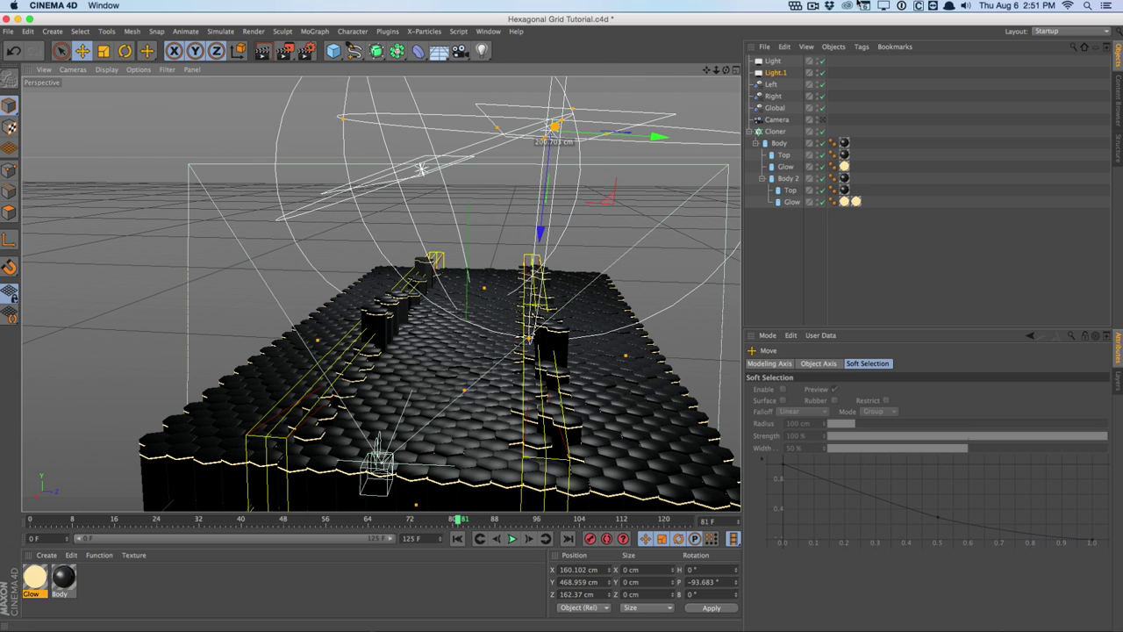
- Set the duplicated light's intensity to 90% and the original light's intensity to 110%
click(778, 72)
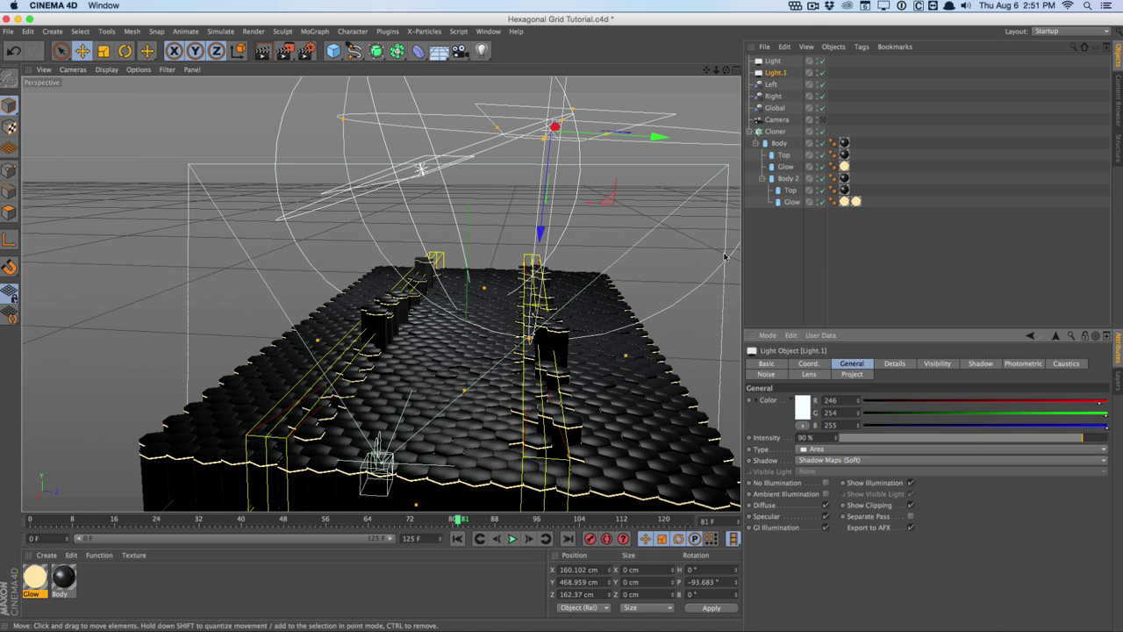
click(773, 60)
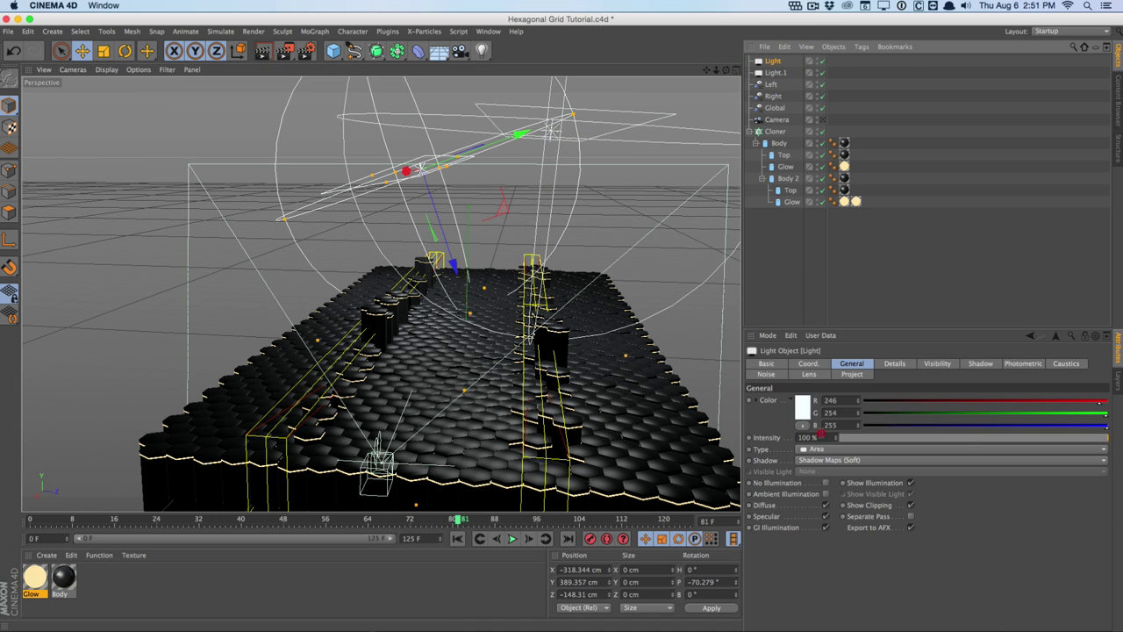
drag(821, 433, 735, 401)
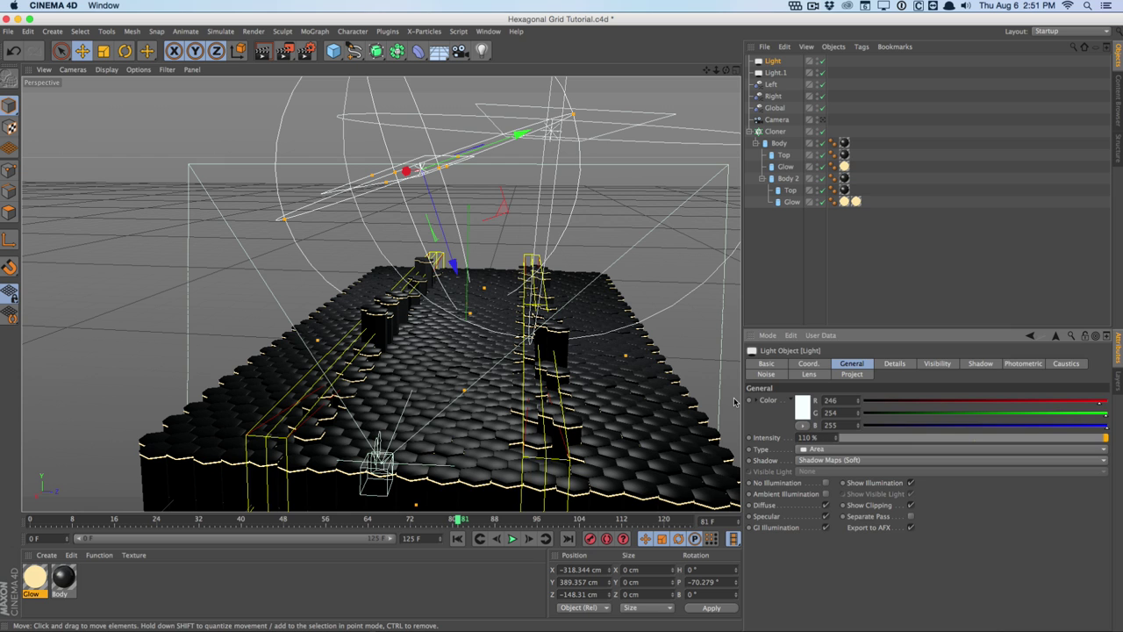
- Render a viewport preview of the lighting through the scene camera, and return to the free view
click(822, 120)
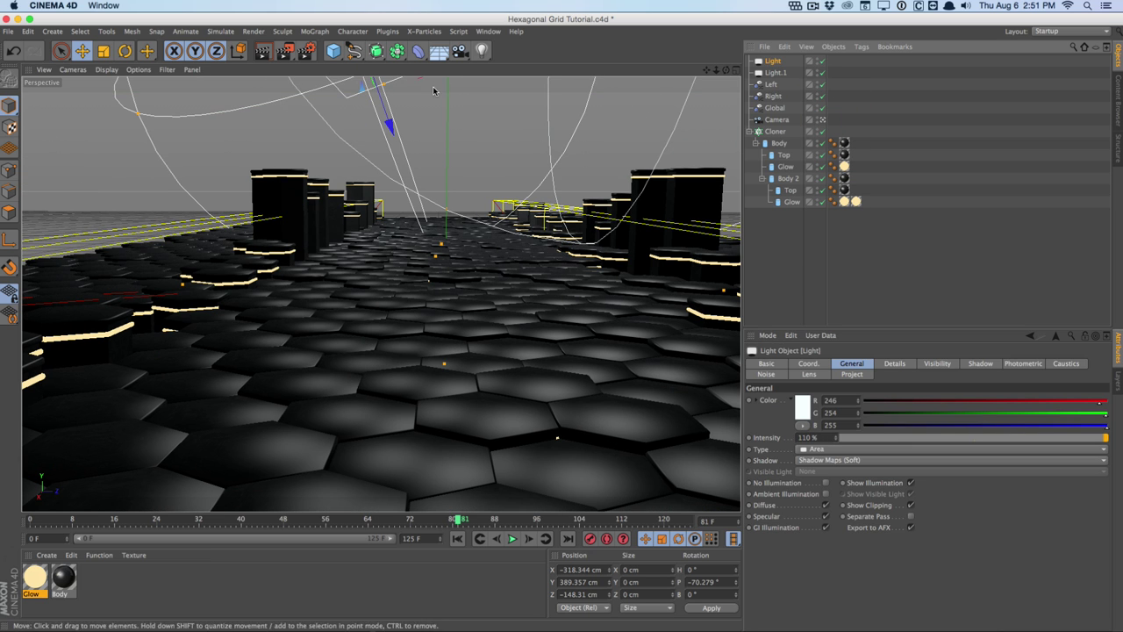
click(260, 51)
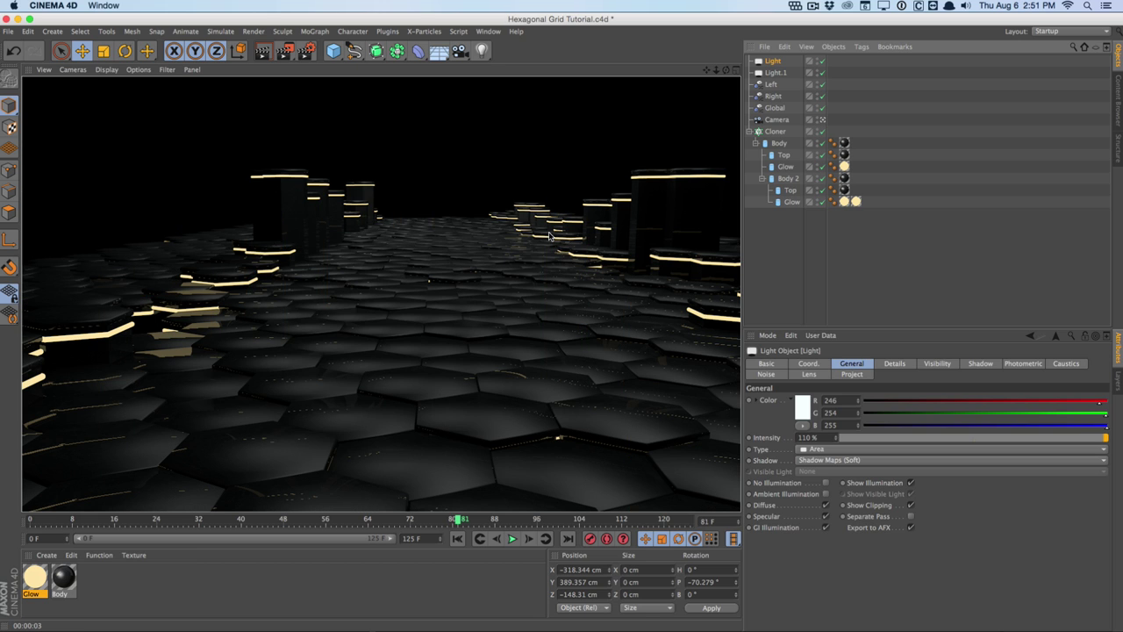
click(821, 120)
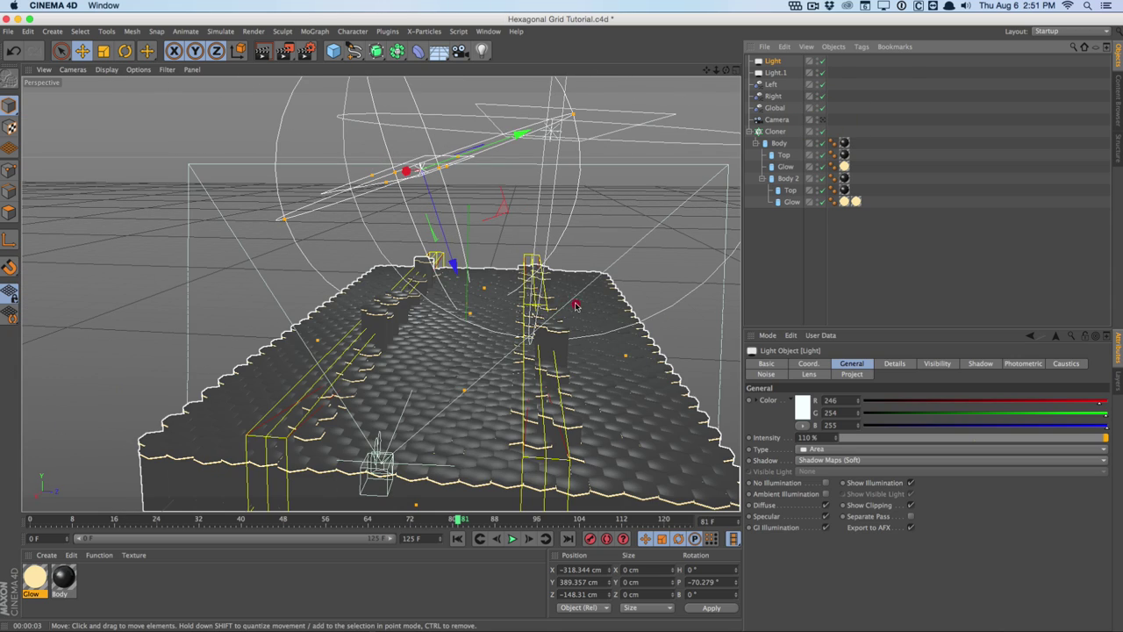
- Shrink the original light's sphere and move it along X to about -158 cm, with its intensity at 100%
alt+drag(574, 305, 551, 351)
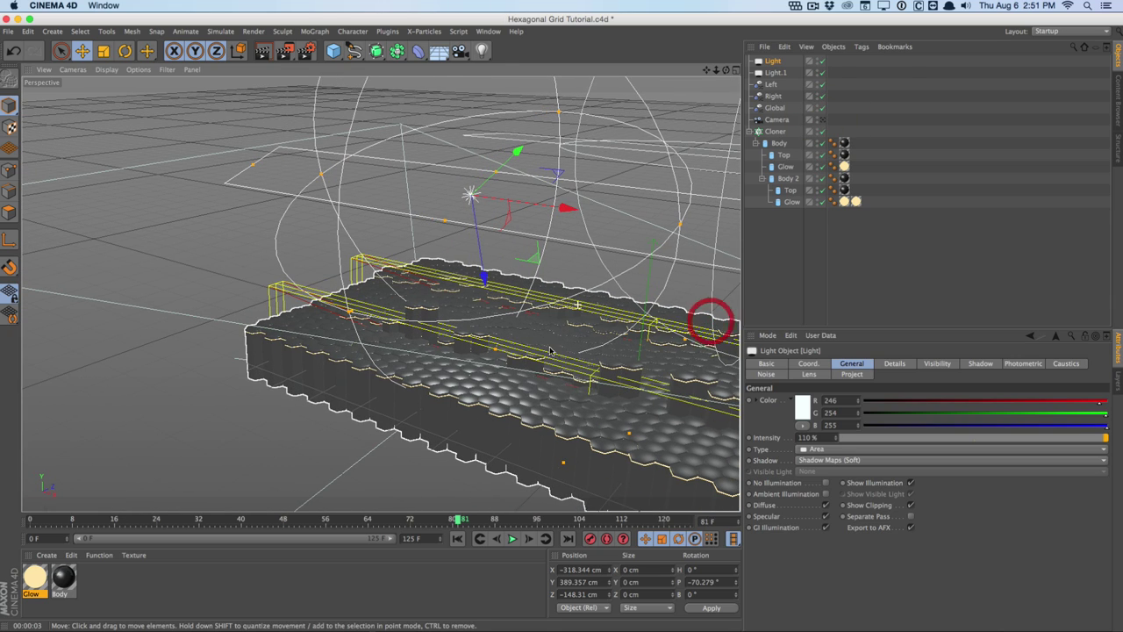
drag(323, 175, 347, 193)
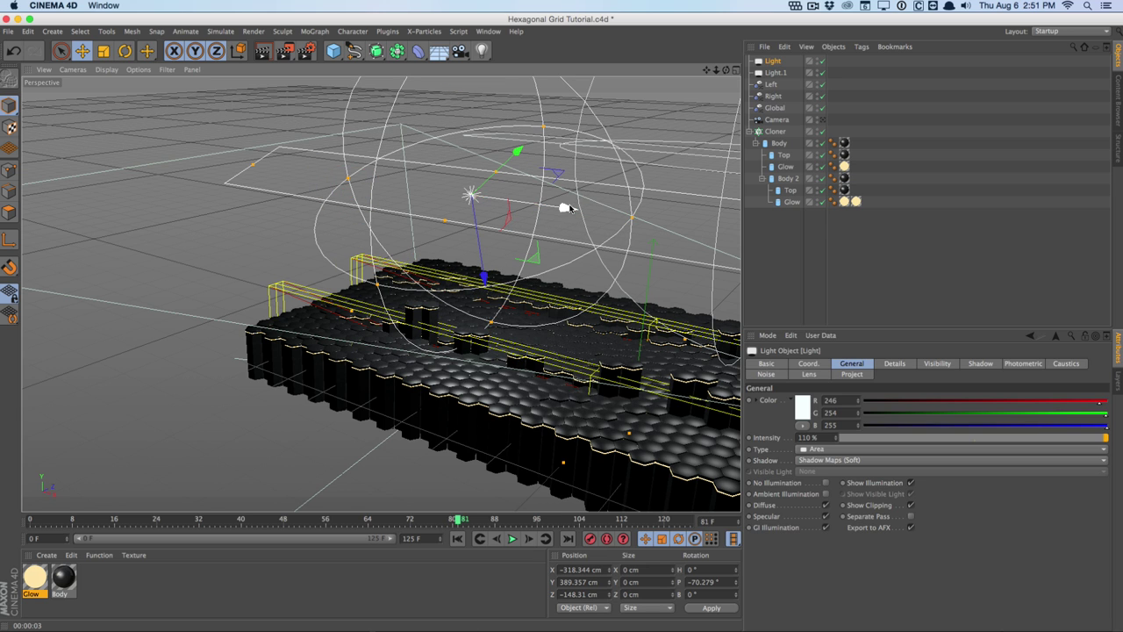
drag(568, 208, 648, 219)
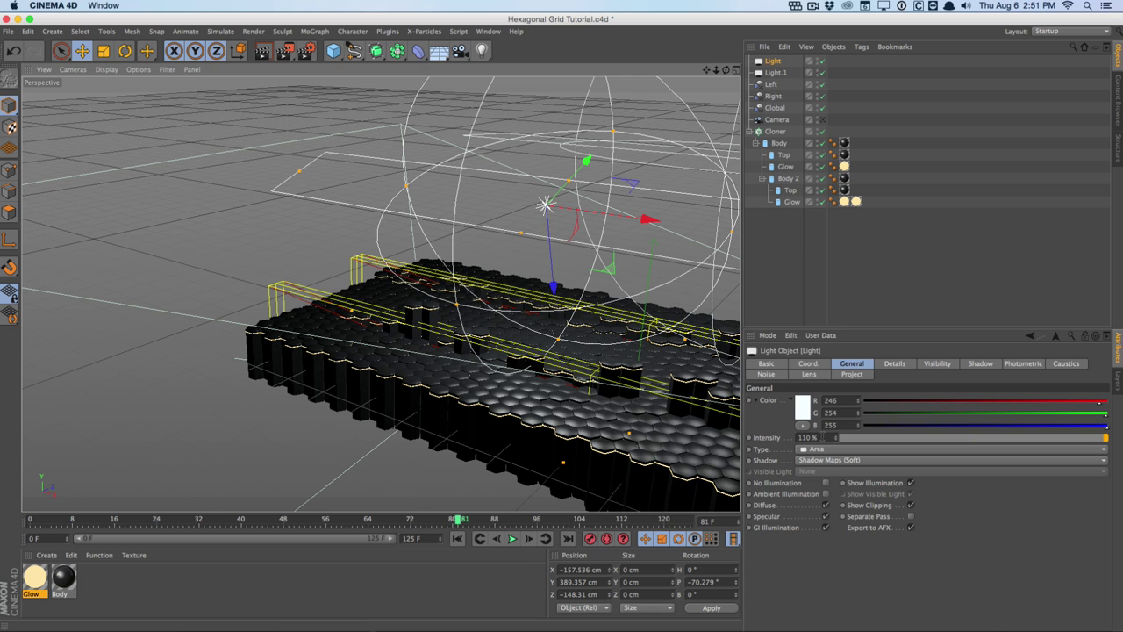
click(727, 389)
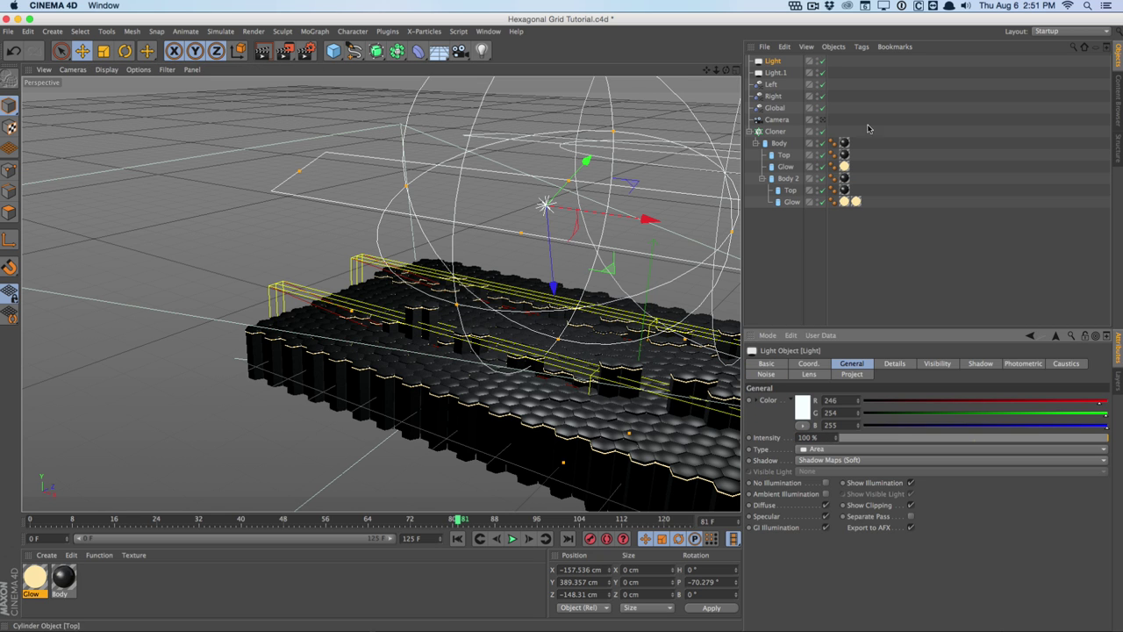
- Check the repositioned original light by rendering the camera view in the viewport
click(828, 120)
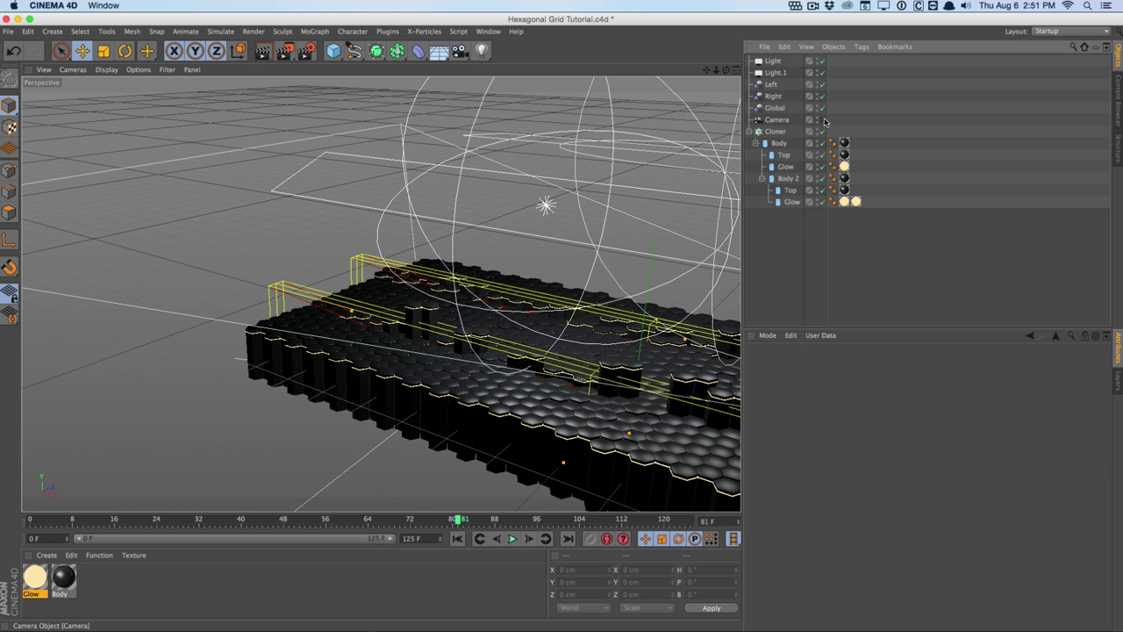
click(823, 120)
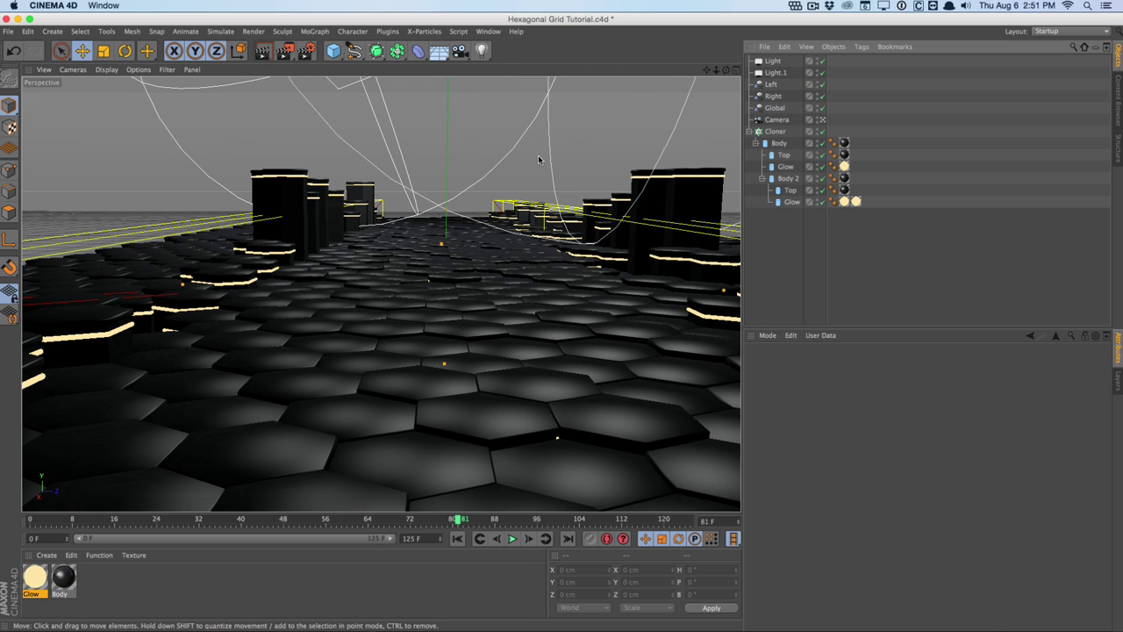
click(263, 52)
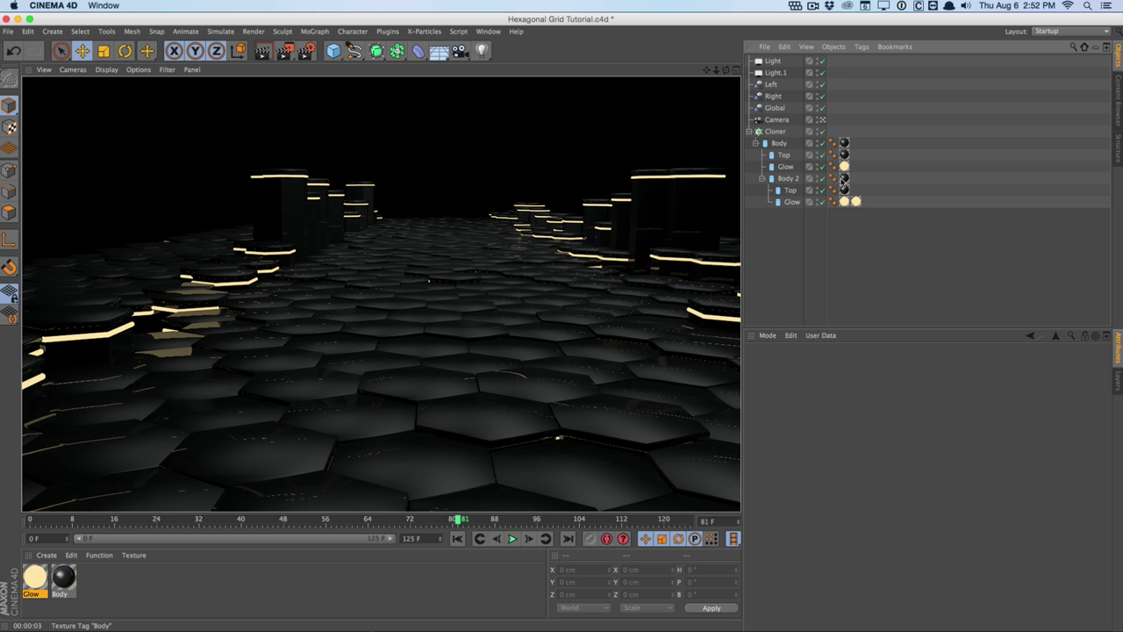
- Open the Phong Angle of the Phong tag on the Top object directly under Body for editing
click(832, 154)
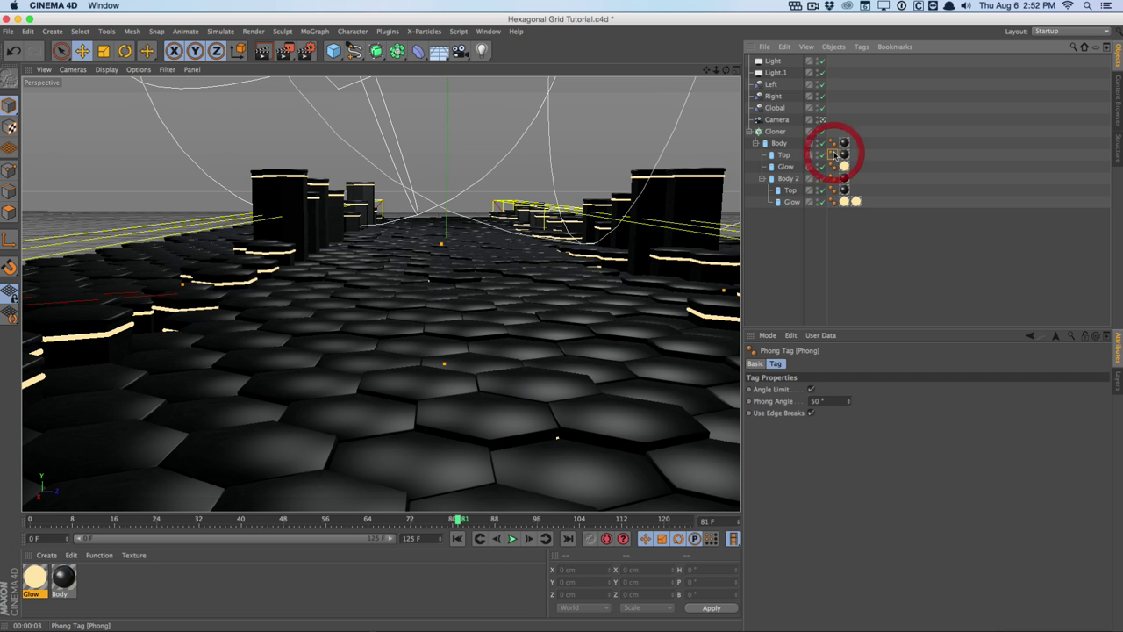
drag(829, 400, 829, 400)
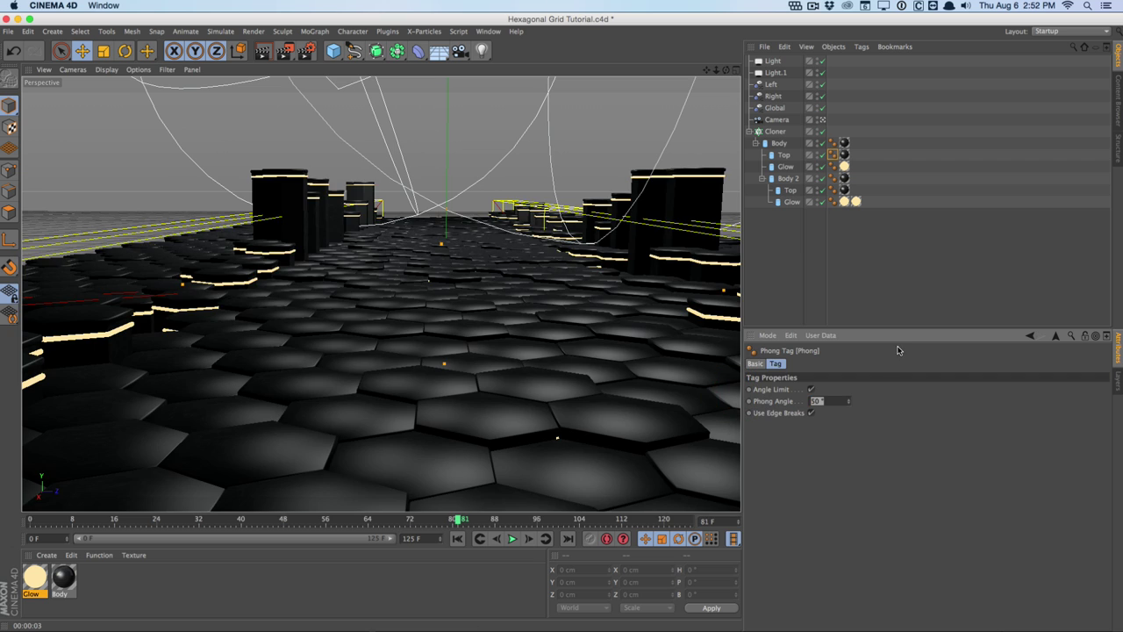
click(741, 377)
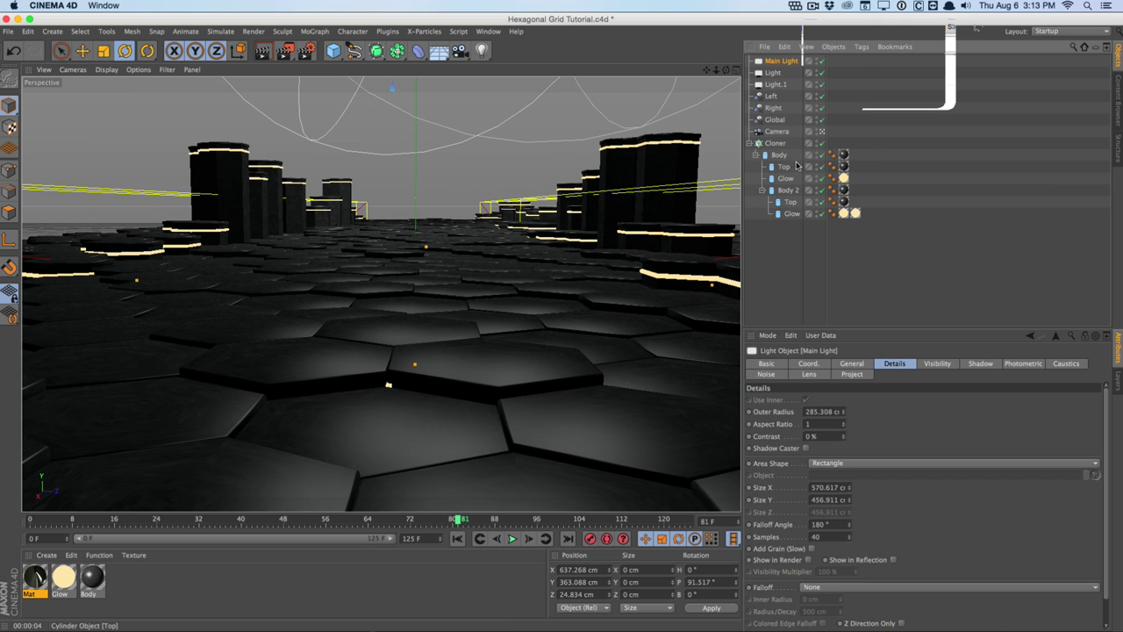
- Check the Phong tag settings on both Top objects and render the camera view in the viewport
click(830, 166)
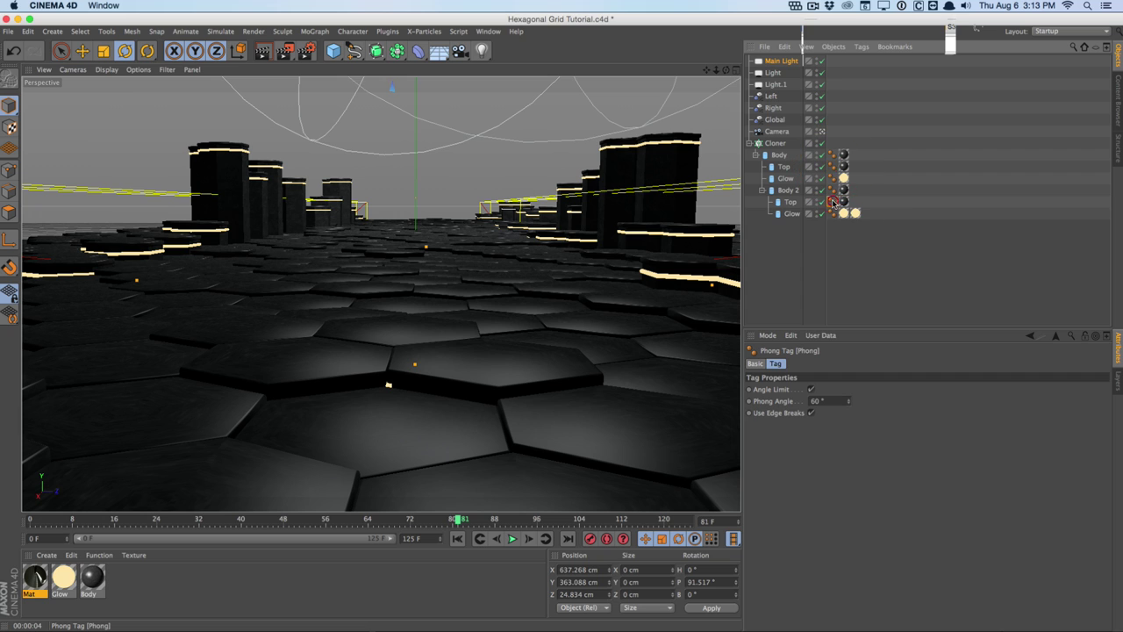
click(832, 201)
click(263, 50)
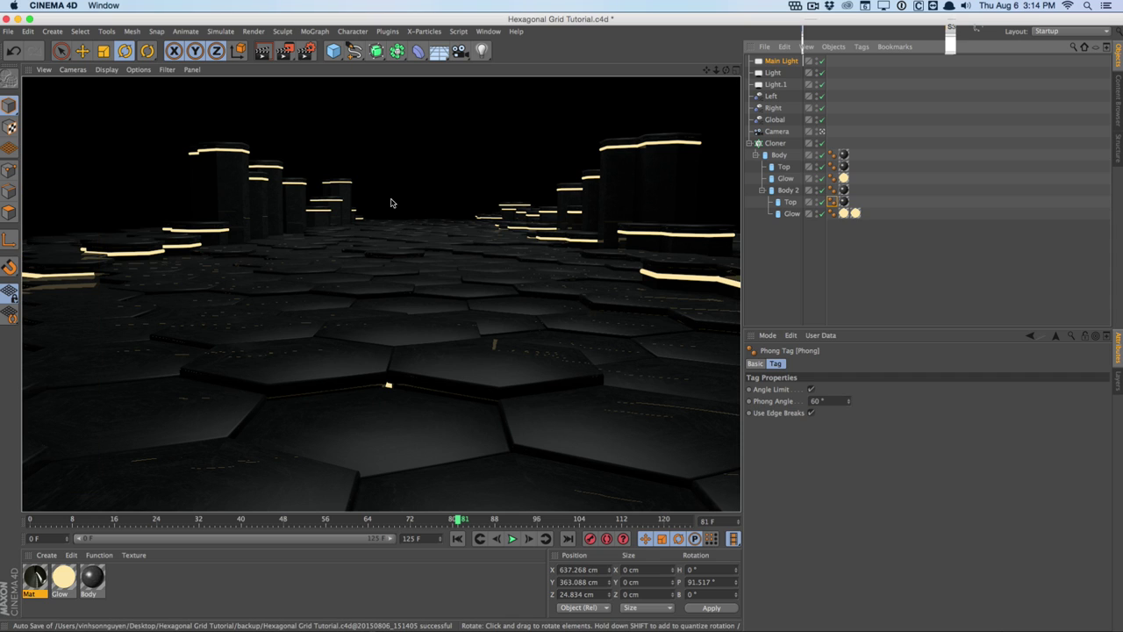
- Keyframe the camera's X position at frame 0 with its existing value
click(457, 538)
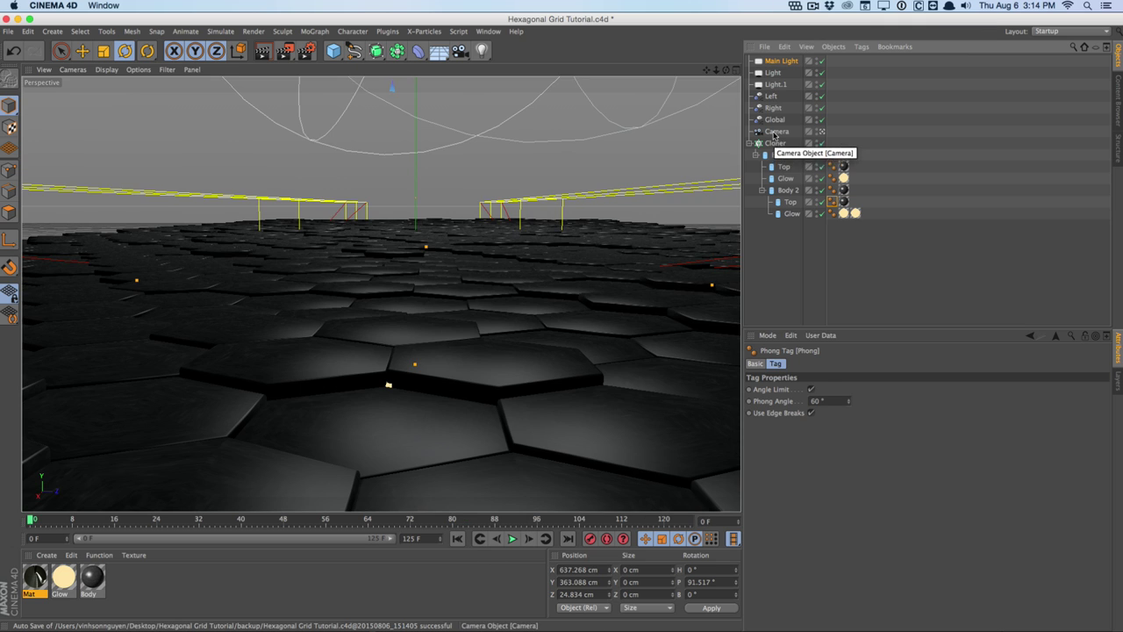
click(776, 131)
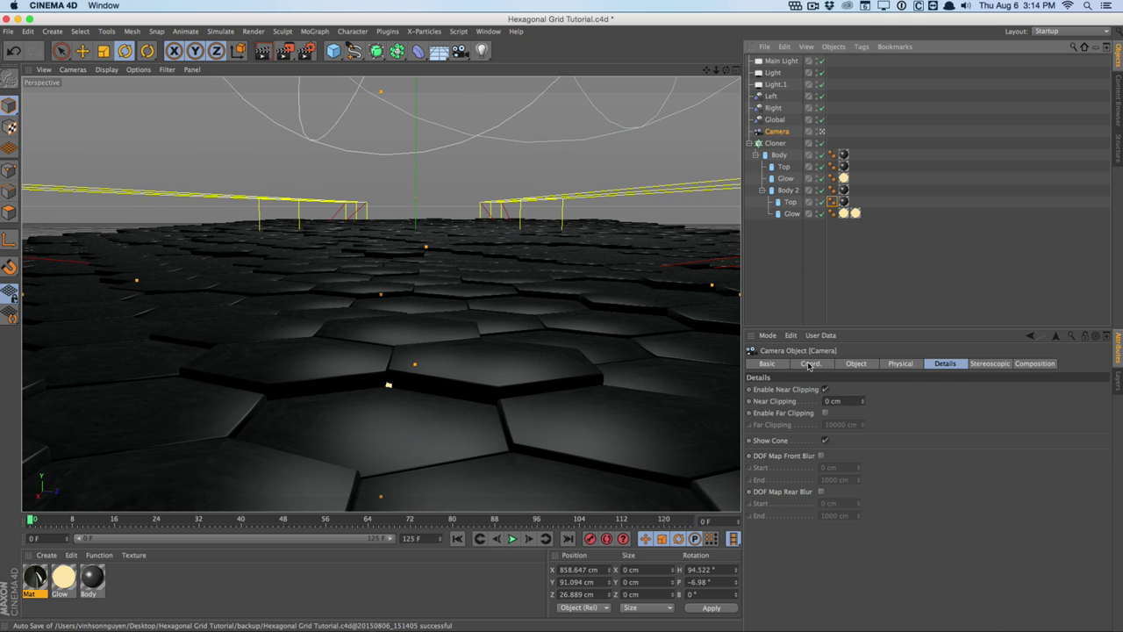
click(810, 363)
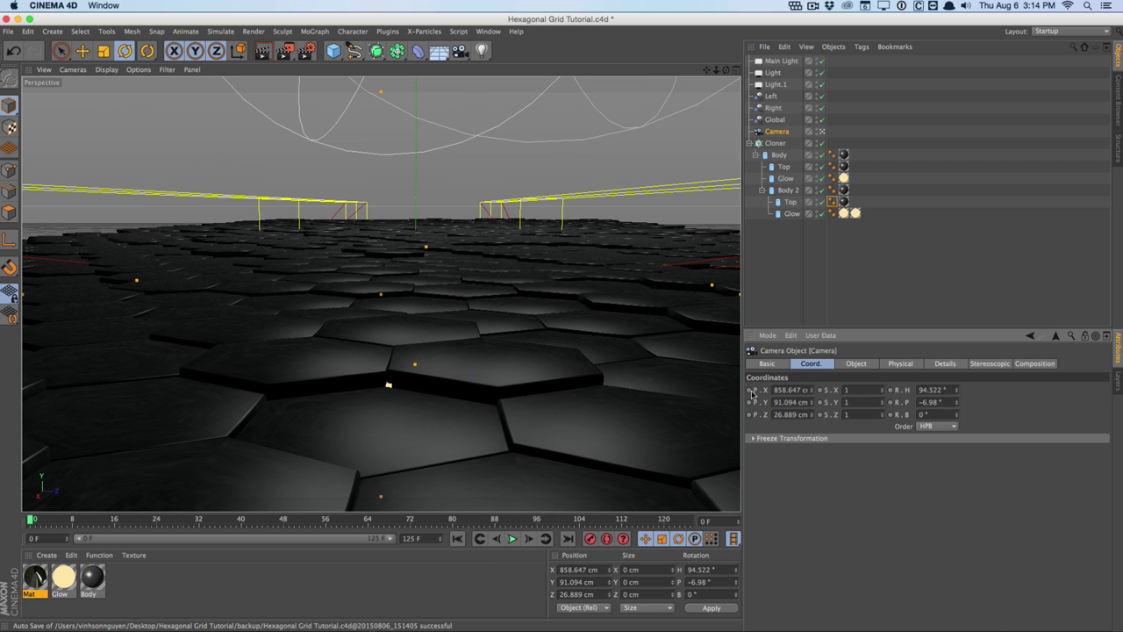
- Set the camera's X position to 418.647 cm at the final frame, 125, and keyframe it
click(568, 539)
drag(815, 390, 729, 390)
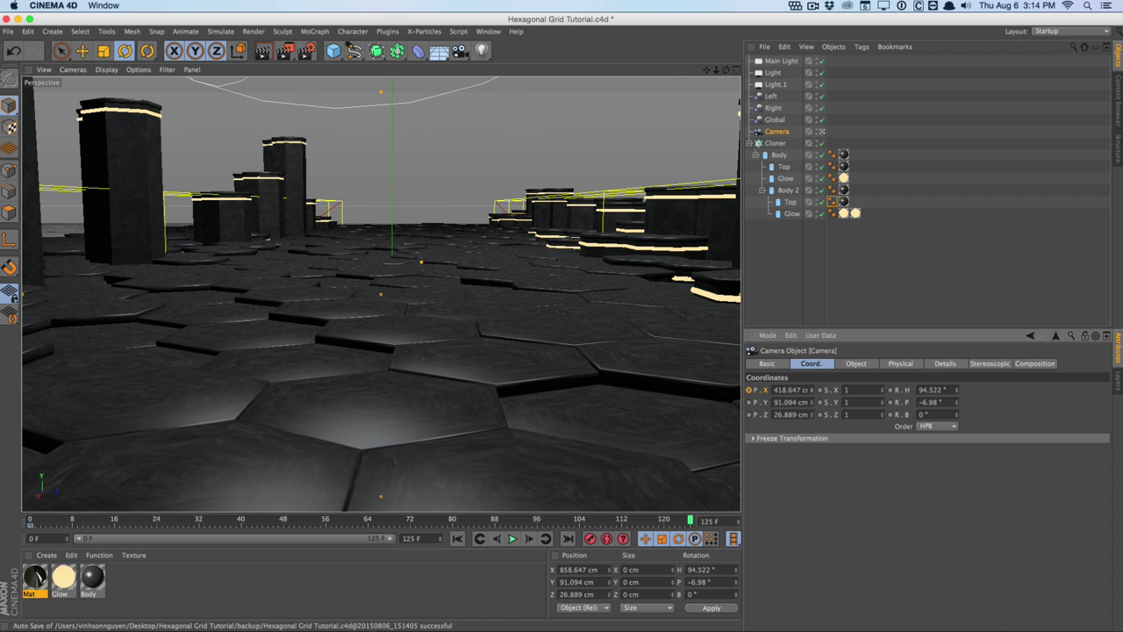
click(751, 389)
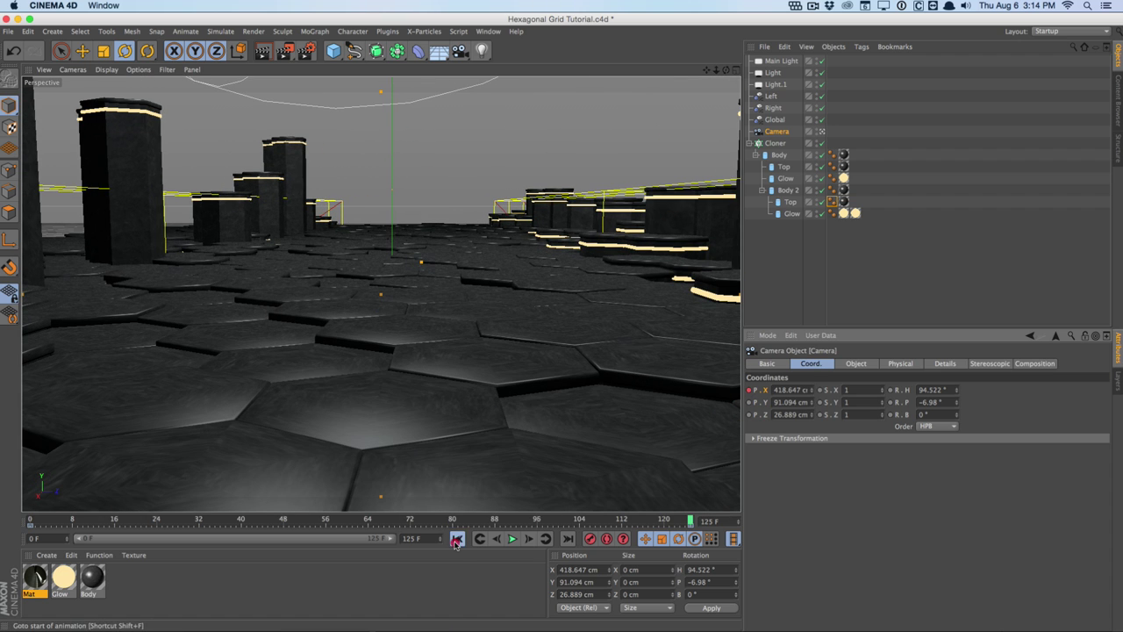
- Play the camera animation from the start, stop it partway, and return to frame 0
click(456, 539)
click(511, 539)
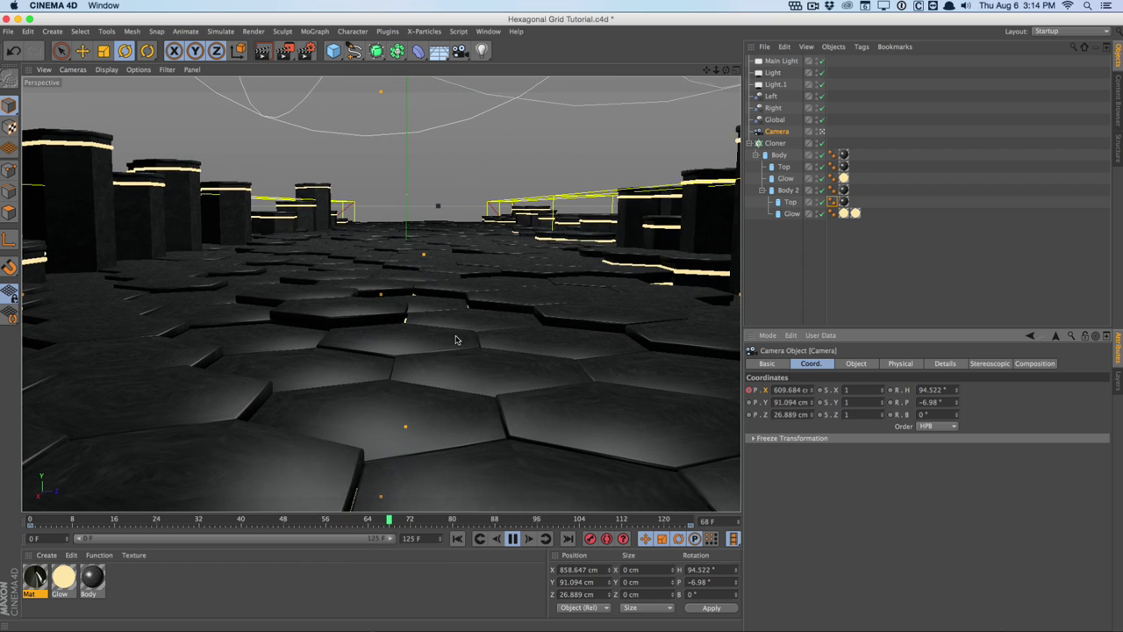
click(513, 539)
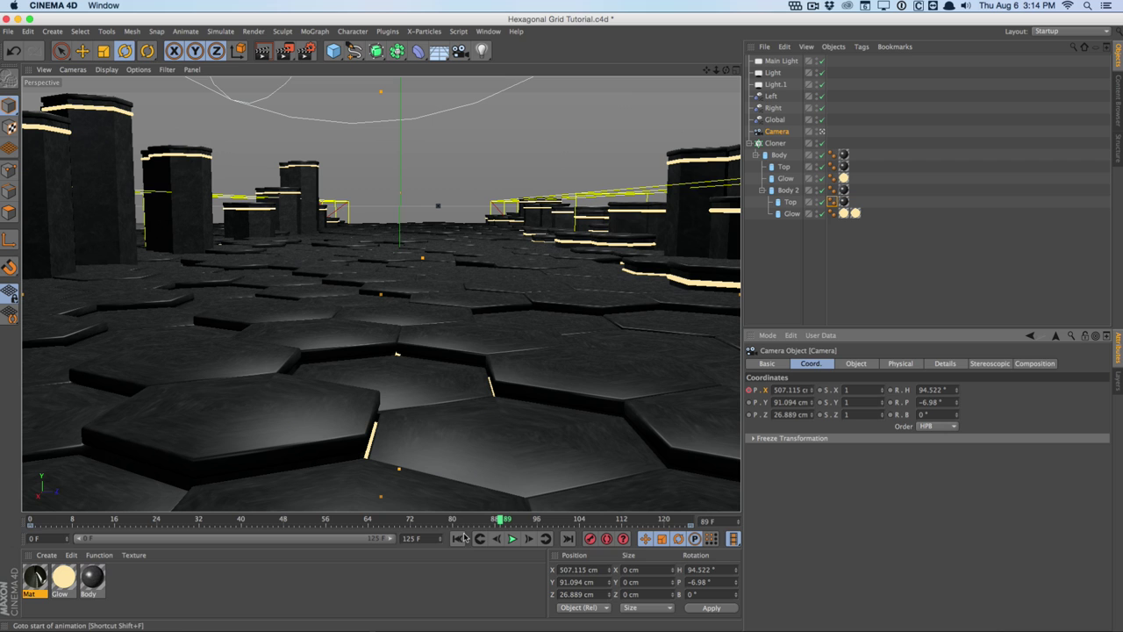
click(457, 539)
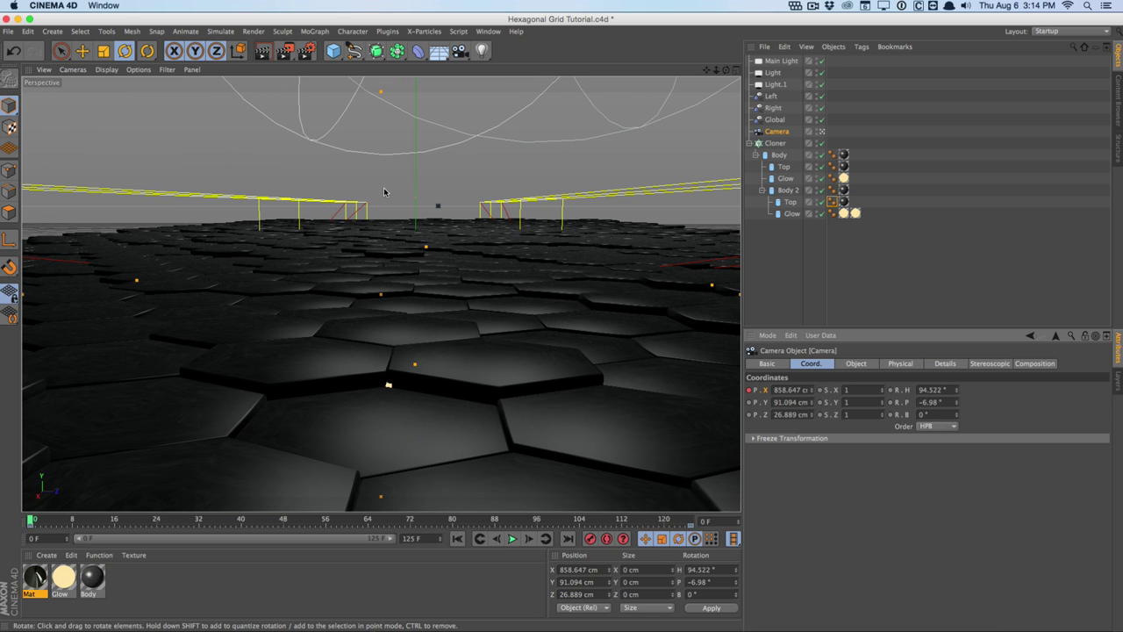
- Enable Multi-Pass in the render settings and turn off saving of the regular image
click(305, 51)
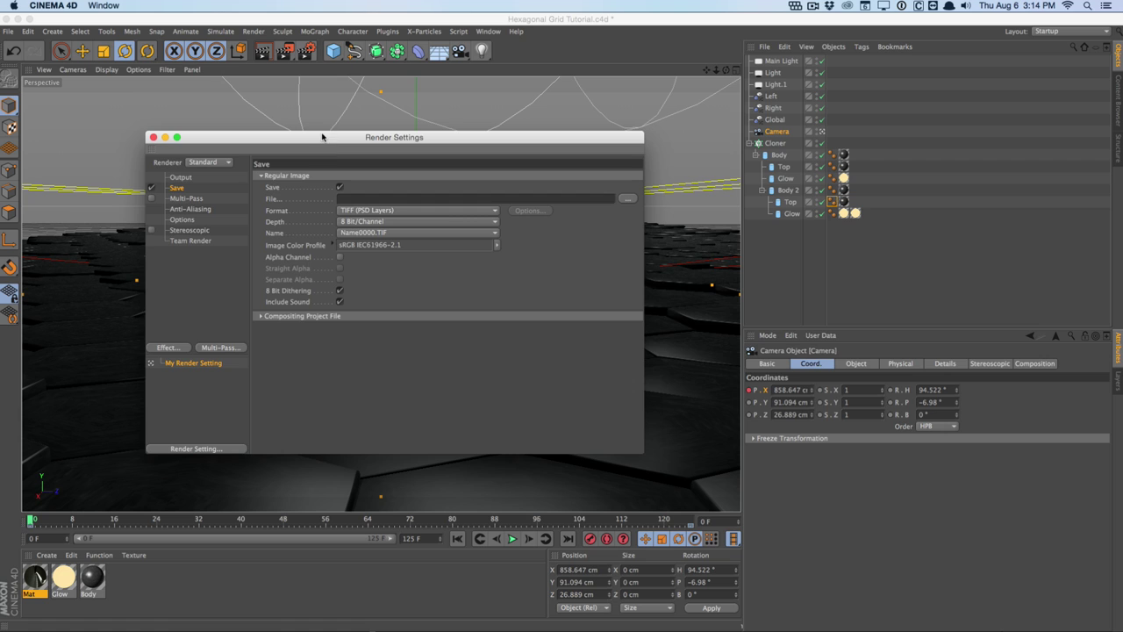
drag(323, 136, 388, 108)
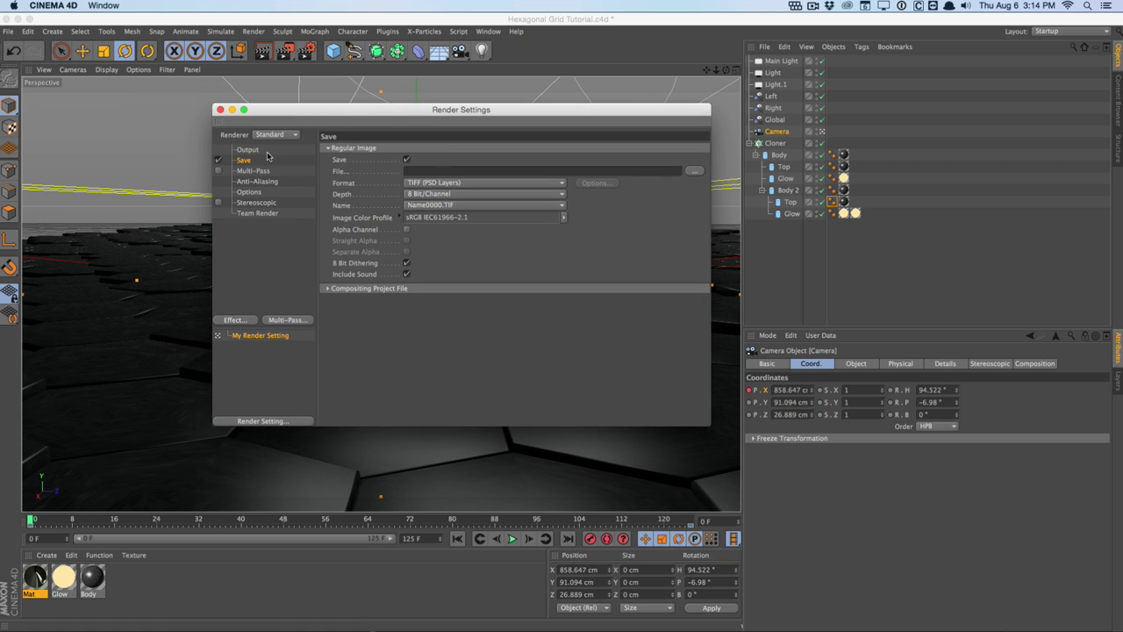
click(218, 171)
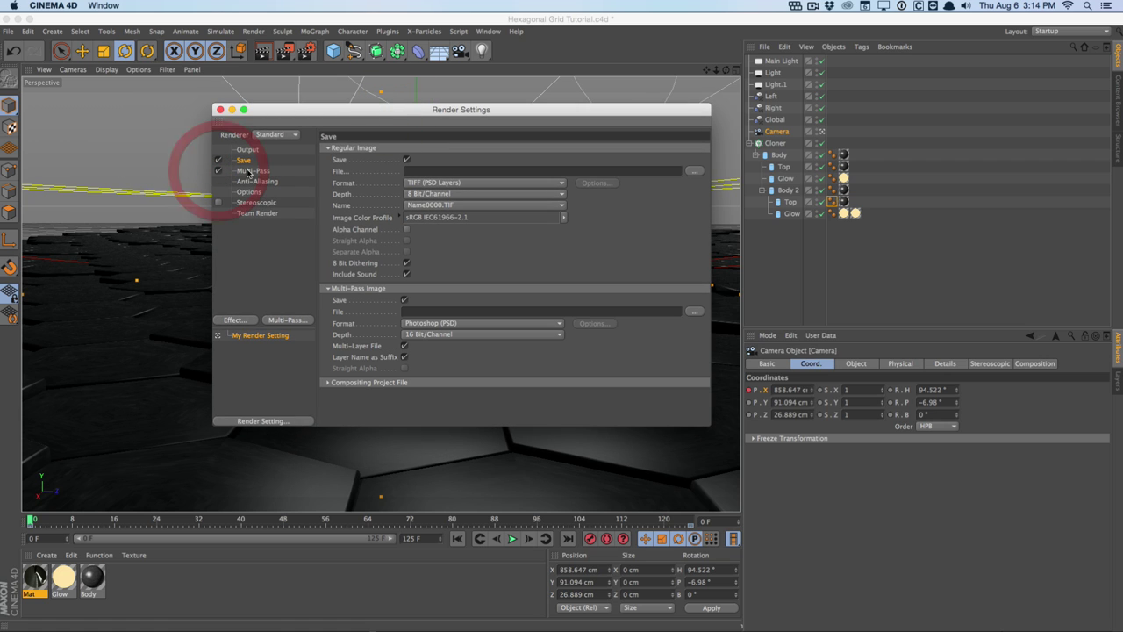
click(407, 159)
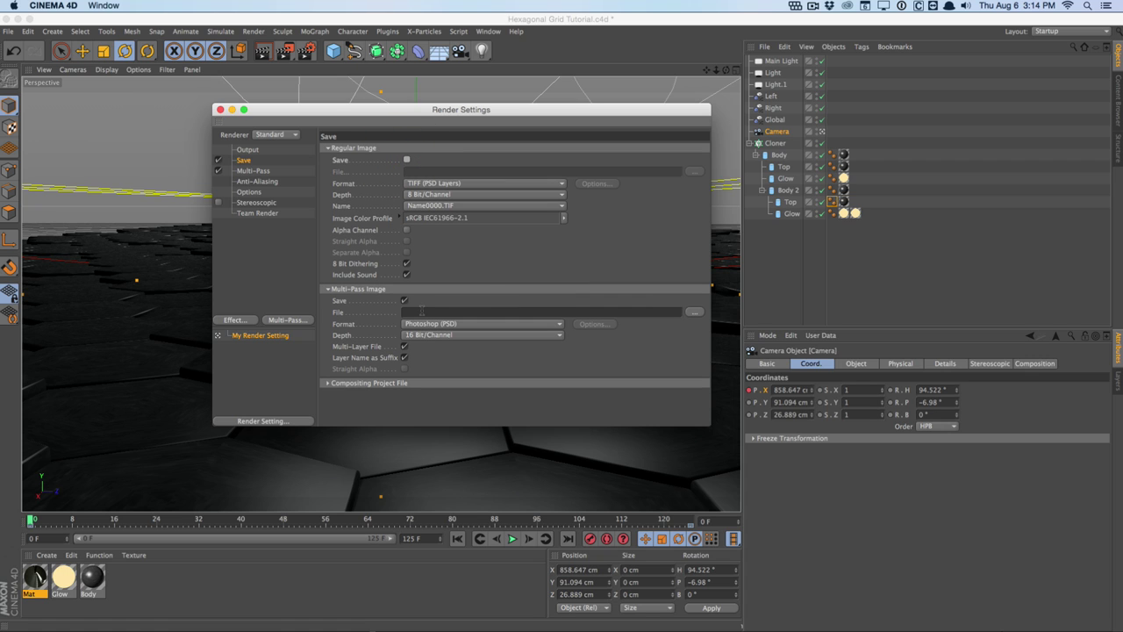
- Set the multi-pass image to save as hexagonal-grid in a new Passes folder, in OpenEXR format
click(691, 312)
click(420, 400)
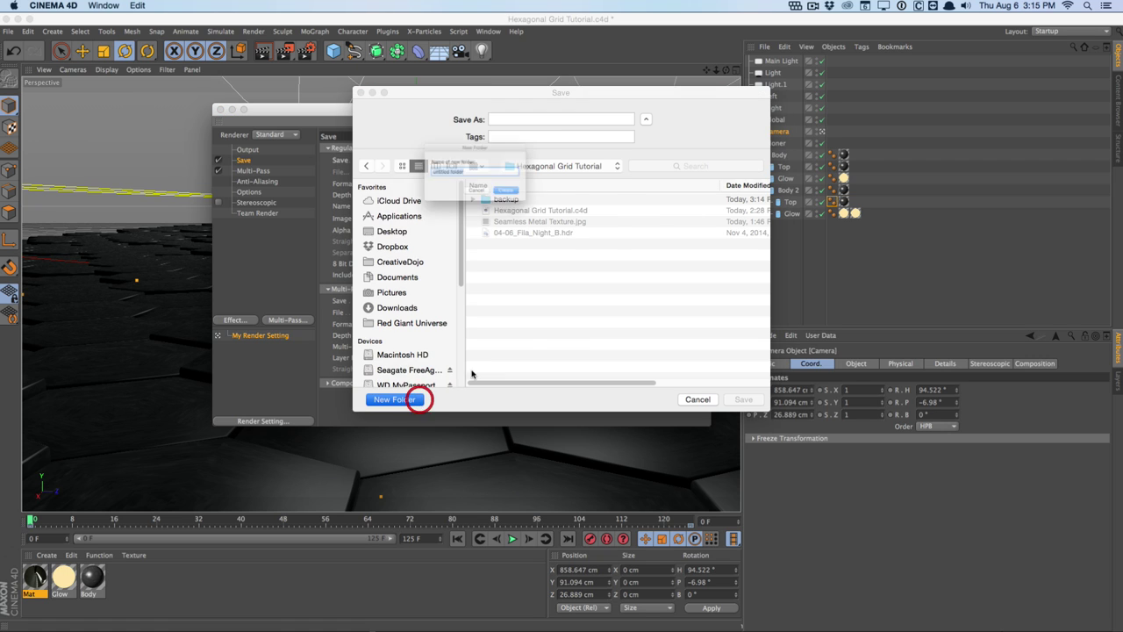
text(PAs)
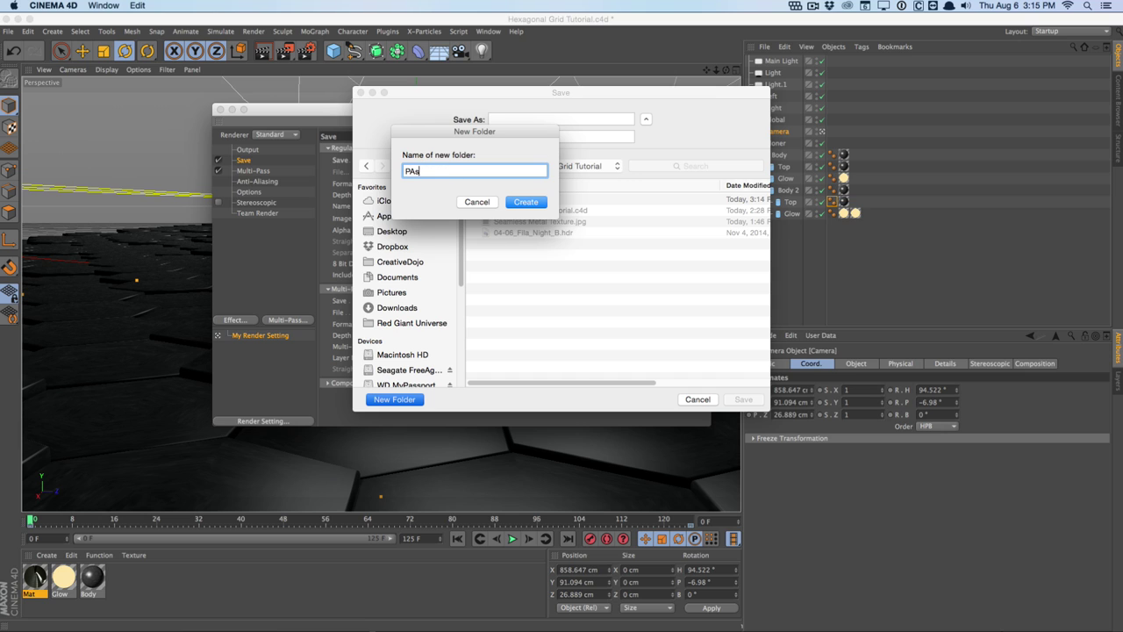
text(ses)
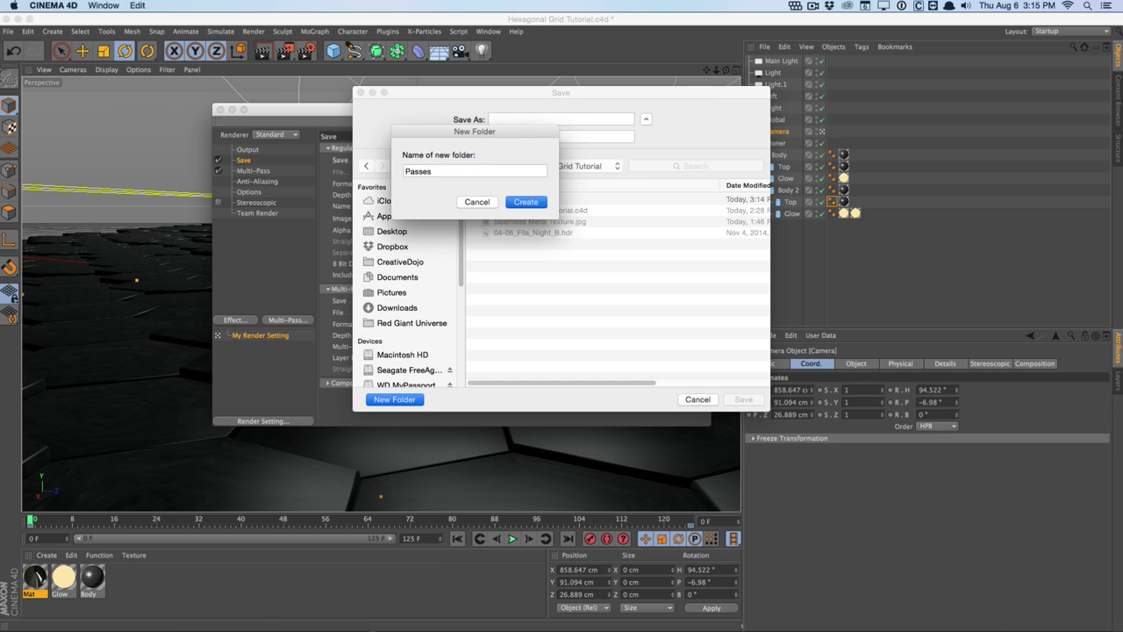
key(Return)
click(607, 116)
text(hexagonal-grid)
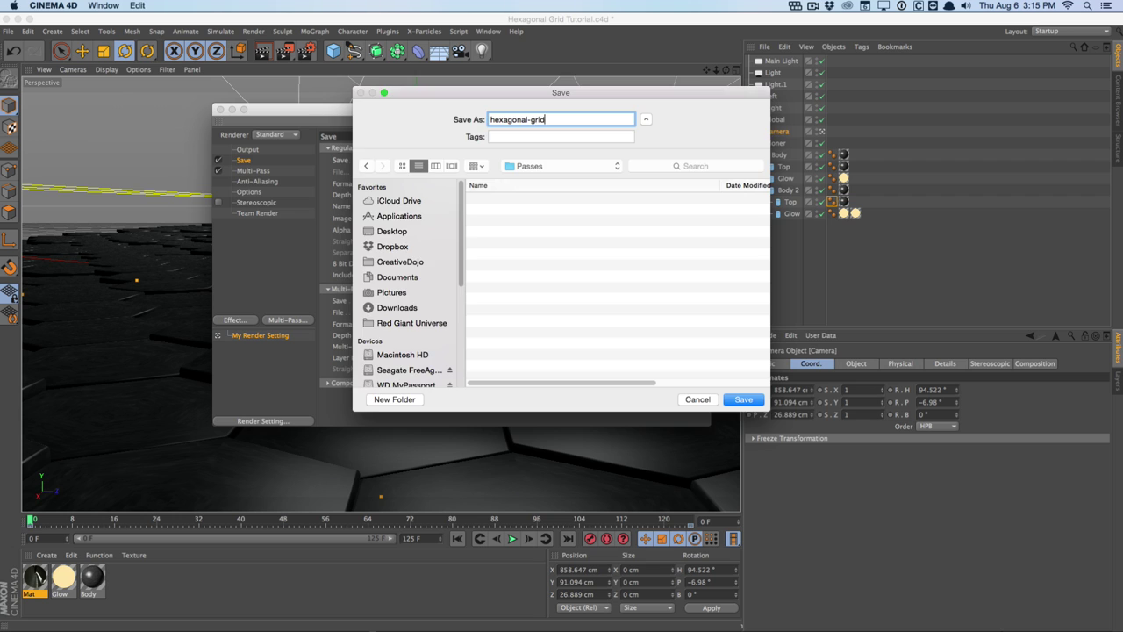
key(Return)
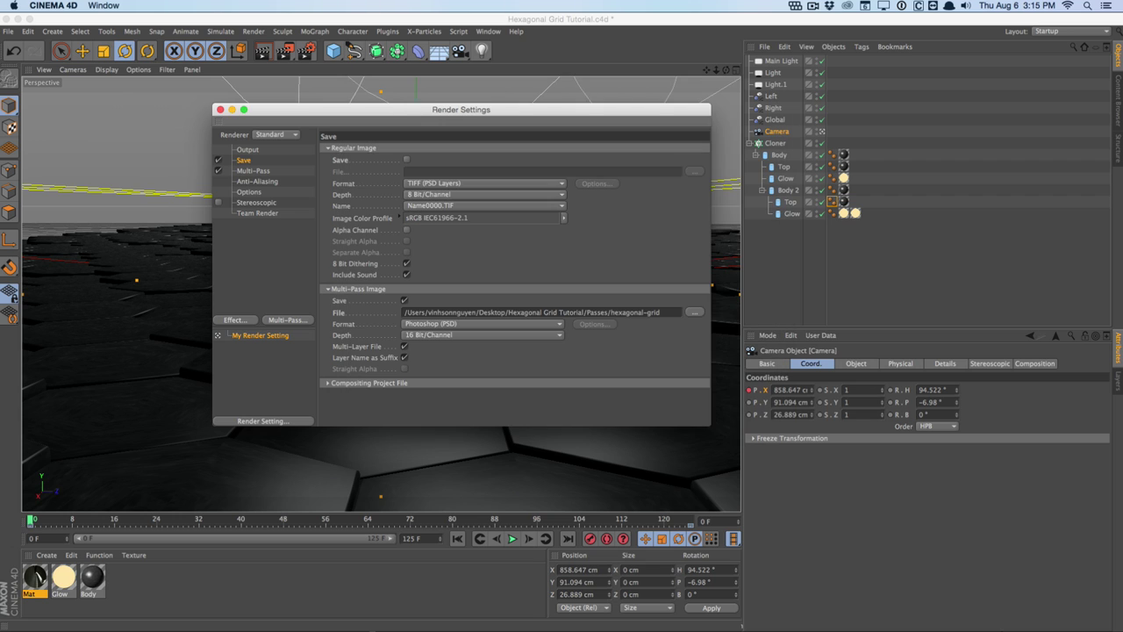
click(476, 324)
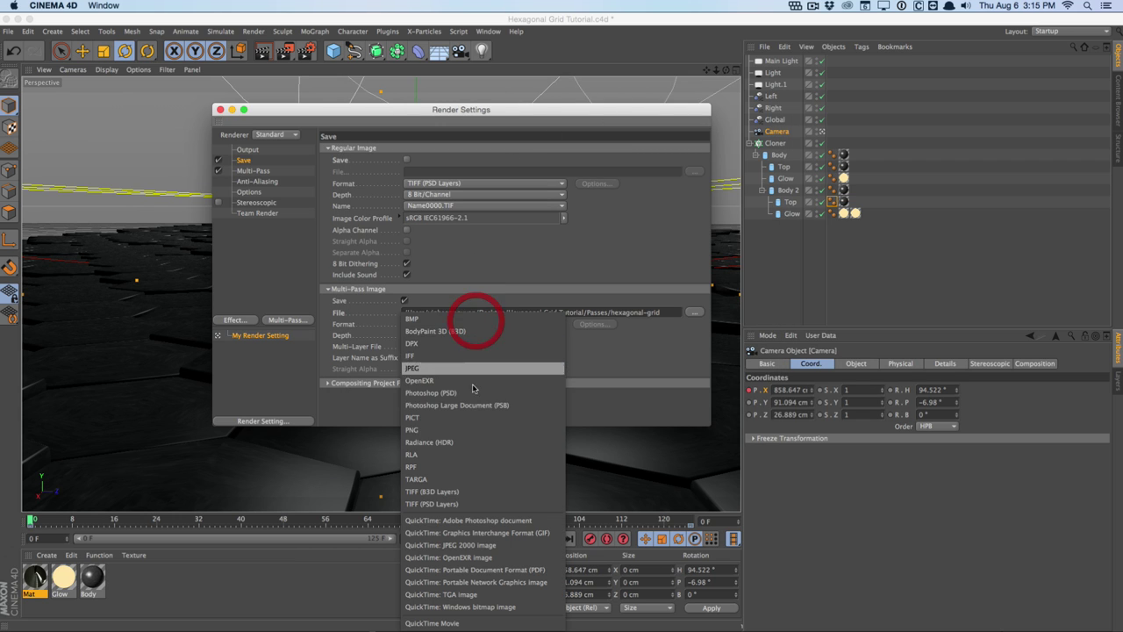
click(476, 383)
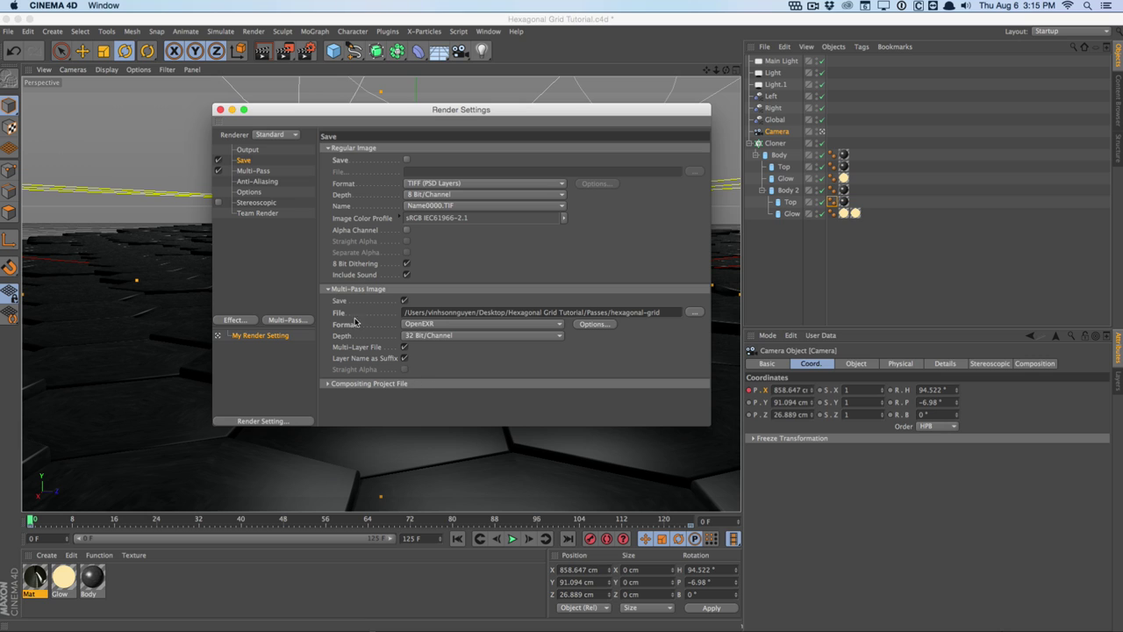
- Set the render's anti-aliasing to Best with a minimum level of 4x4 and a maximum level of 8x8
click(262, 172)
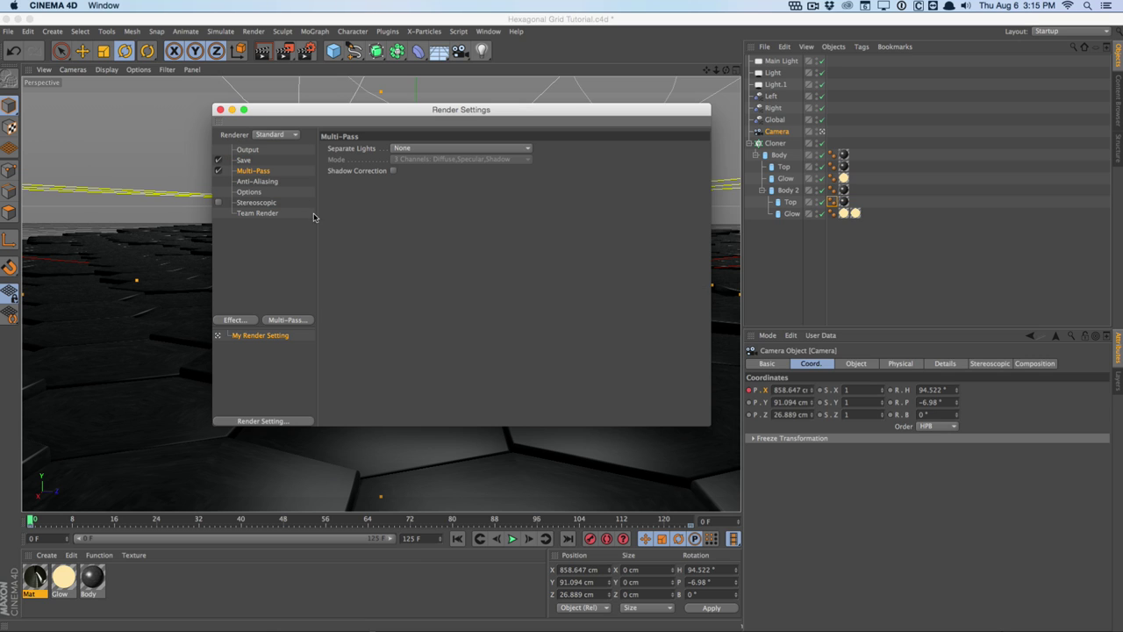
click(266, 180)
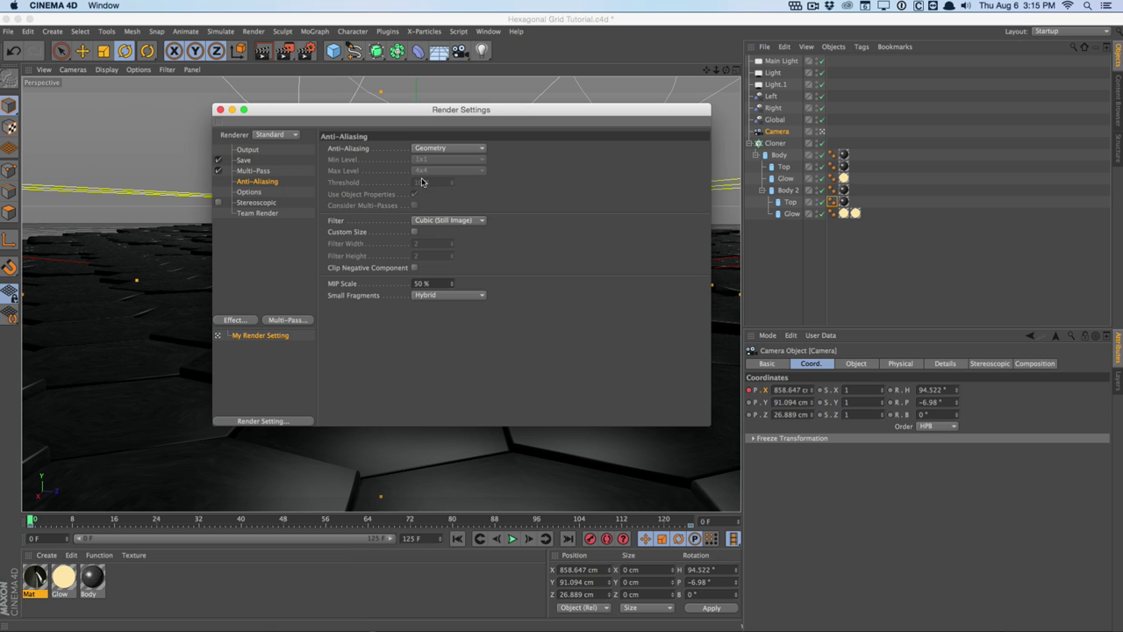
click(429, 149)
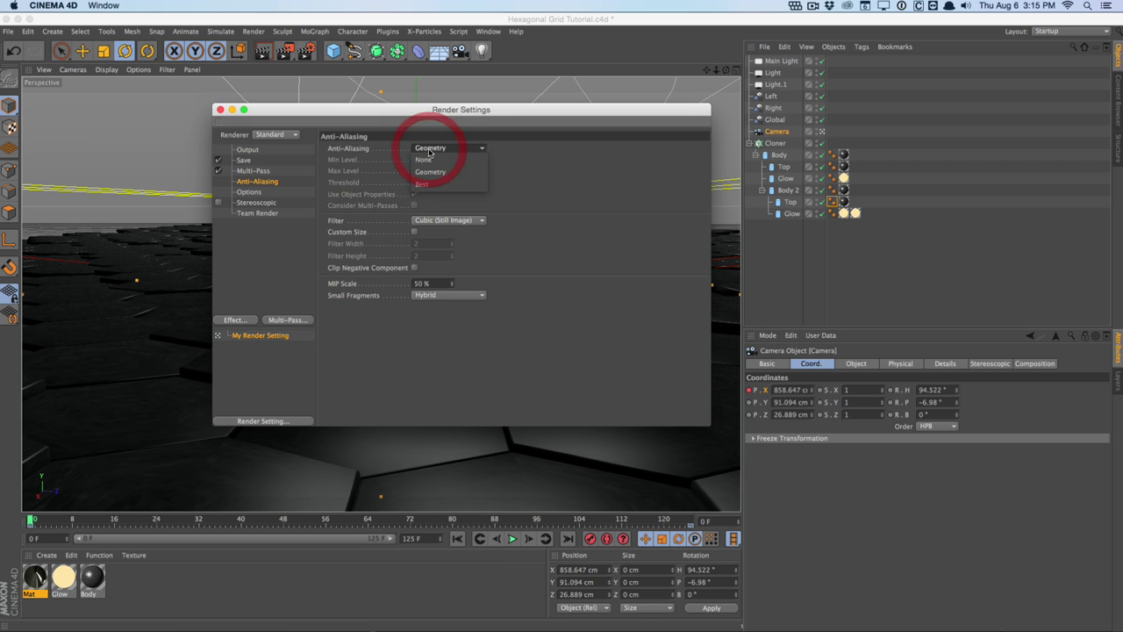
click(439, 180)
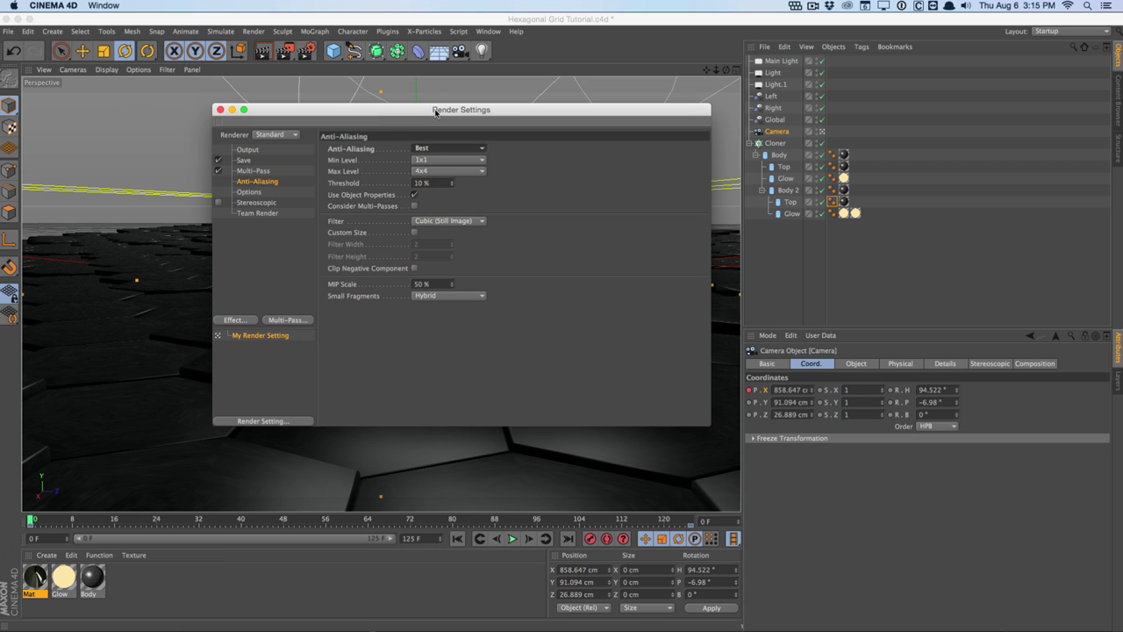
drag(434, 111, 457, 153)
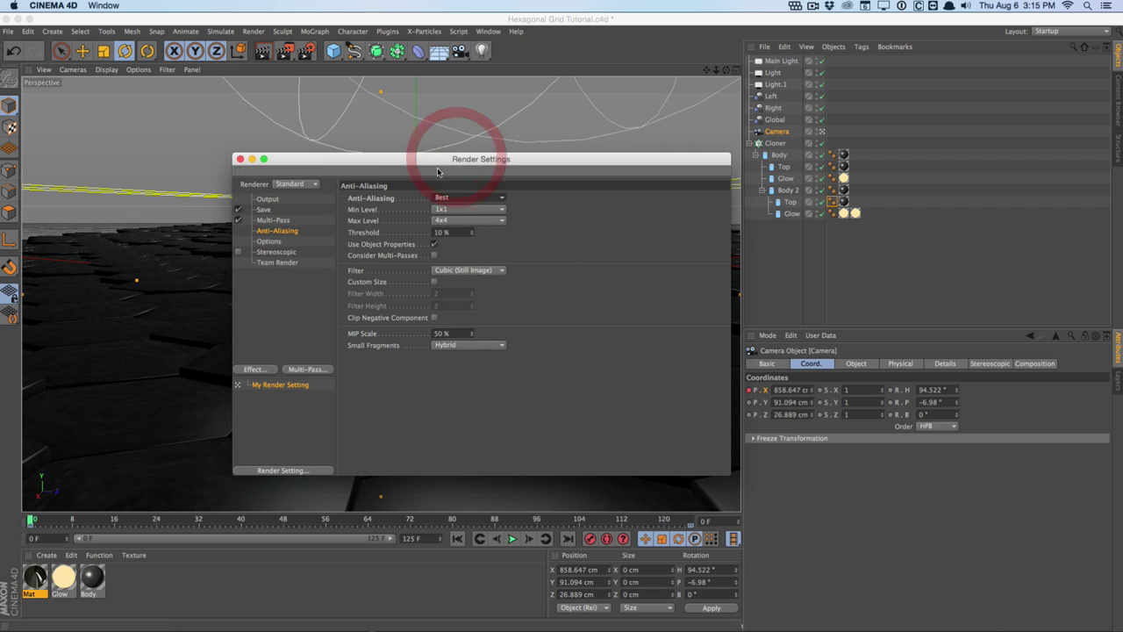
click(452, 211)
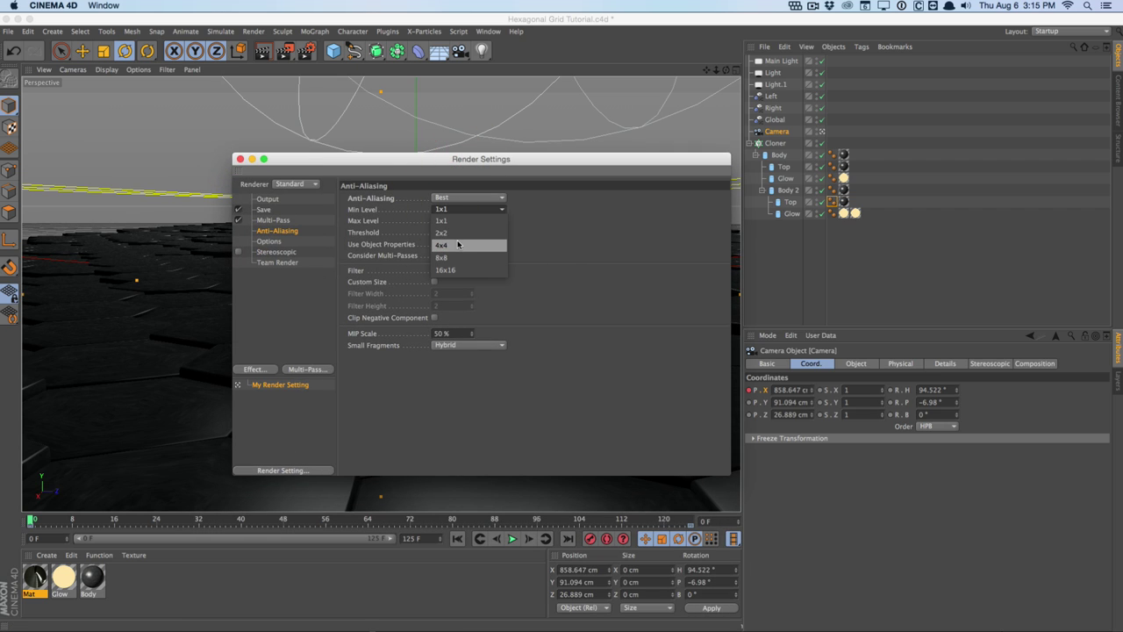
click(446, 246)
click(456, 223)
click(455, 268)
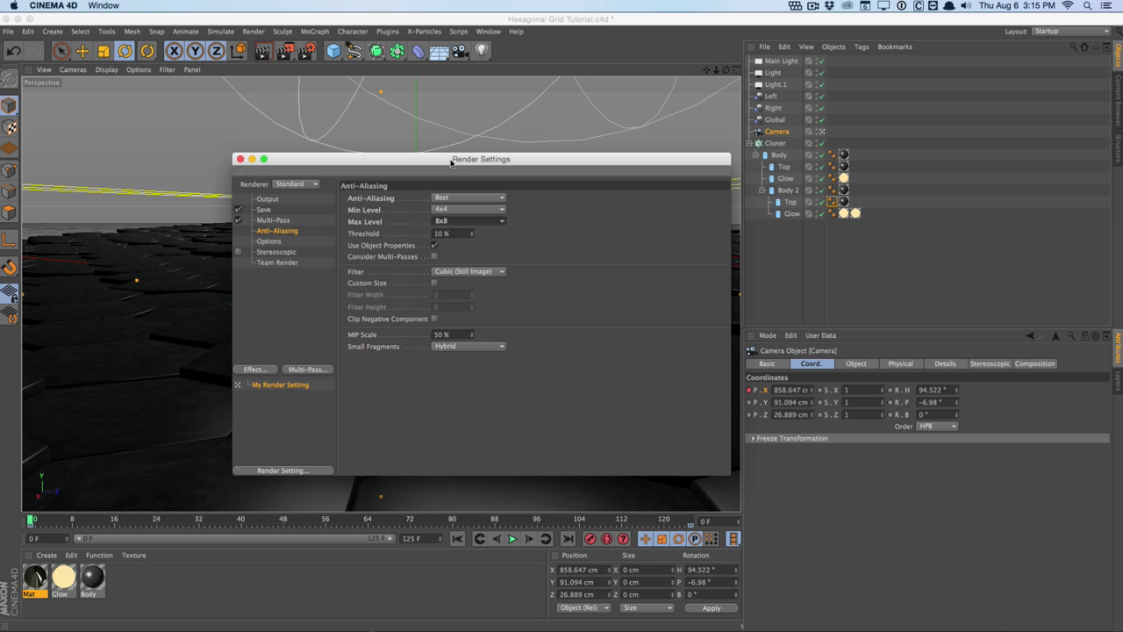
drag(451, 162, 454, 149)
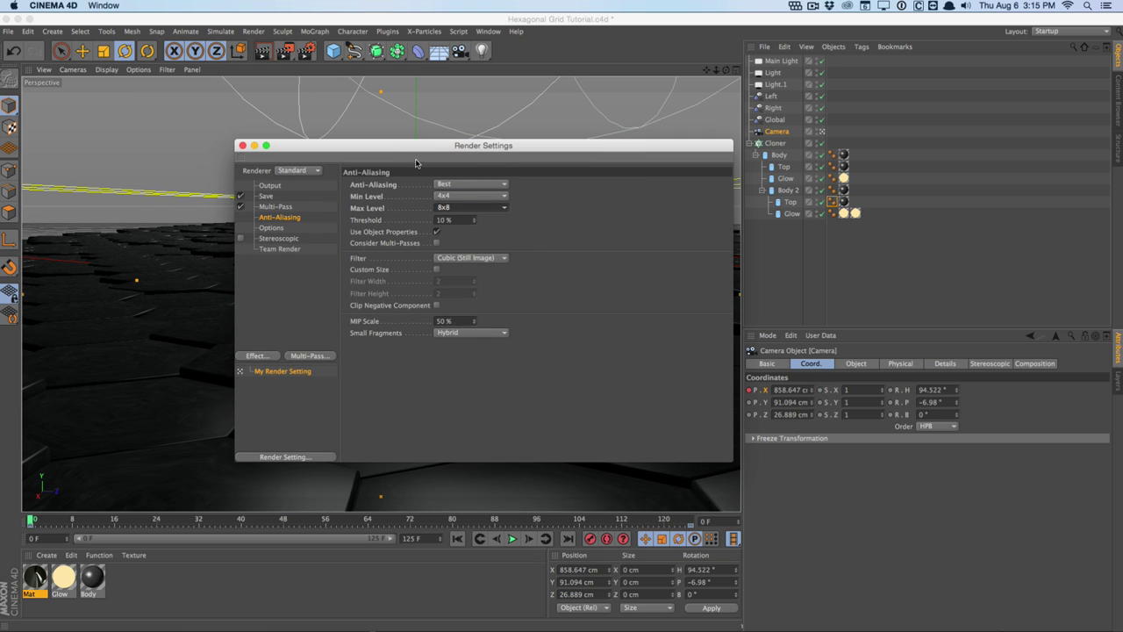
- Add RGBA Image, Ambient, Diffuse, Specular, Shadow, Reflection and Depth passes to the multi-pass output, then close the render settings
click(308, 356)
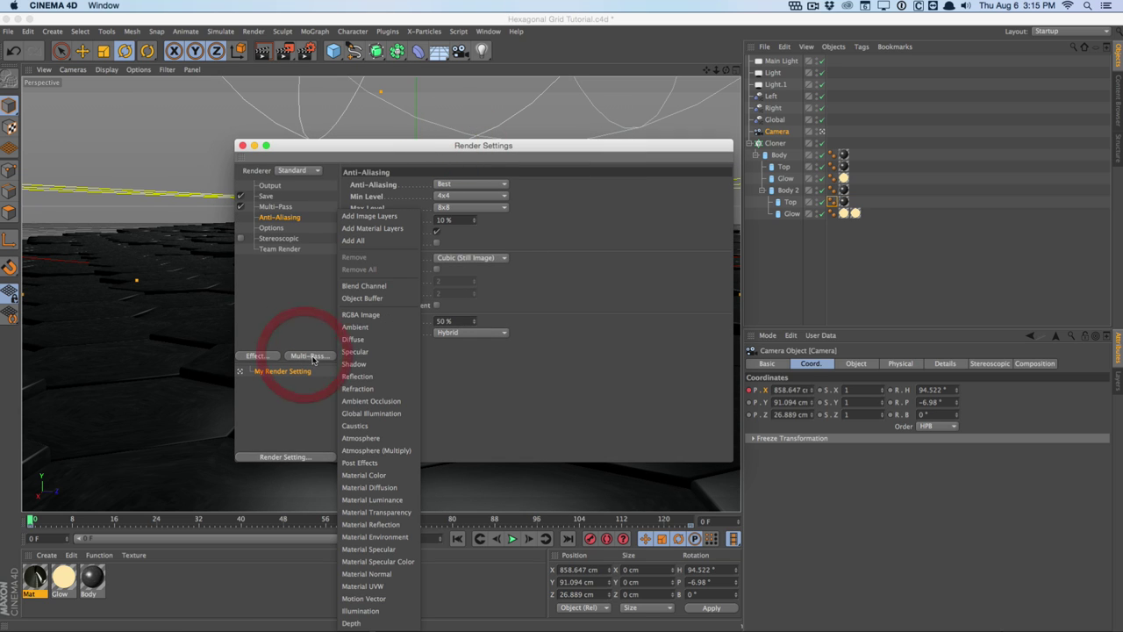
click(395, 321)
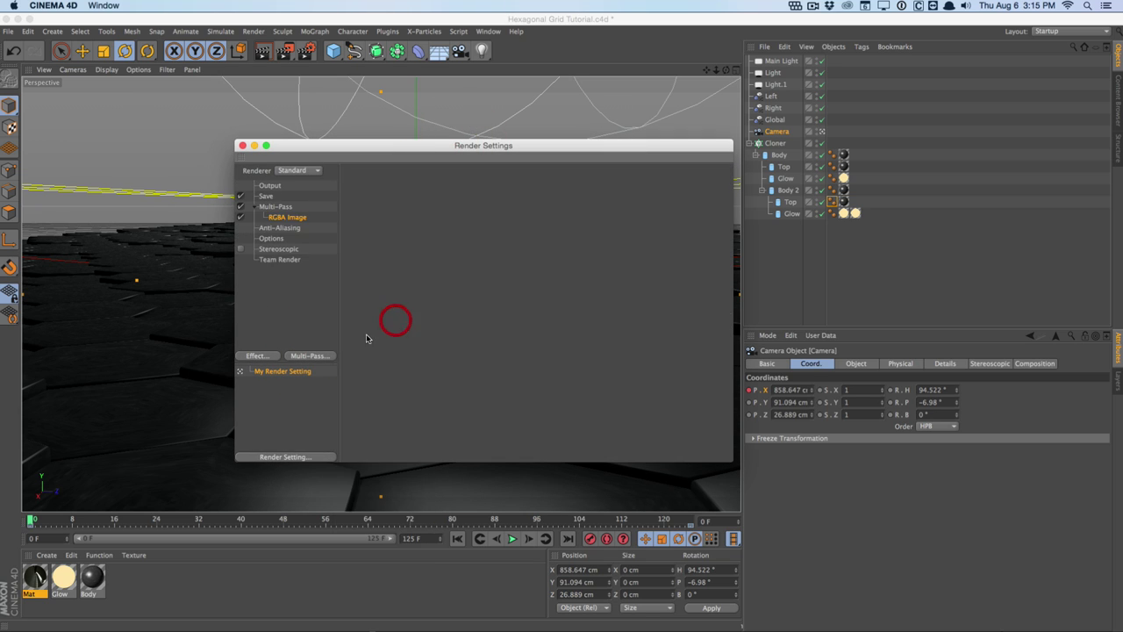
click(323, 356)
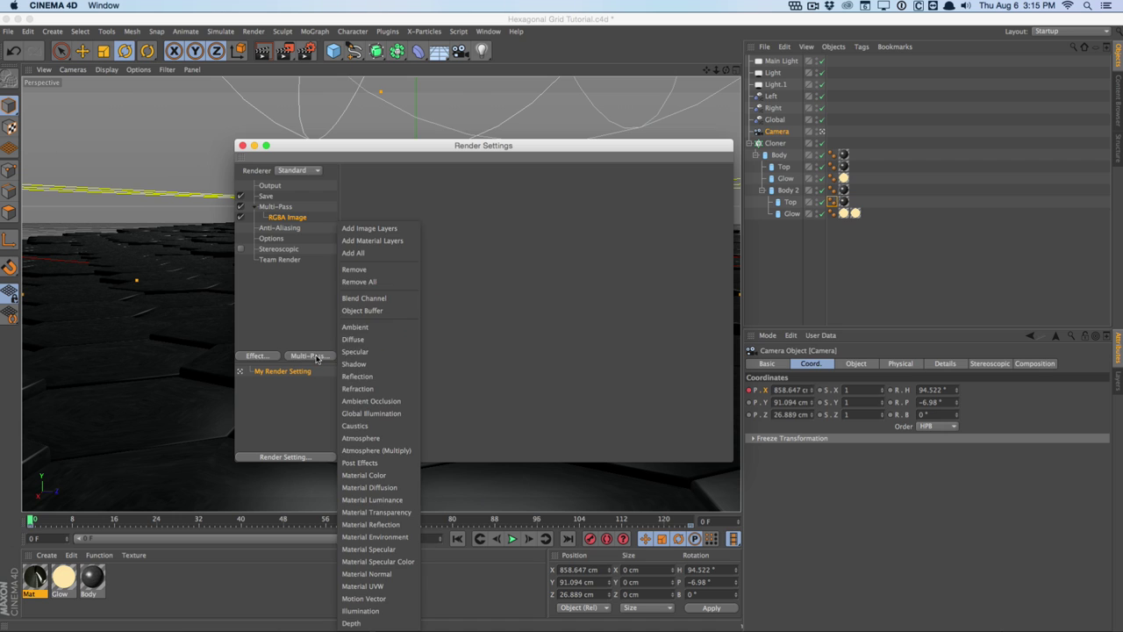
click(371, 328)
click(325, 357)
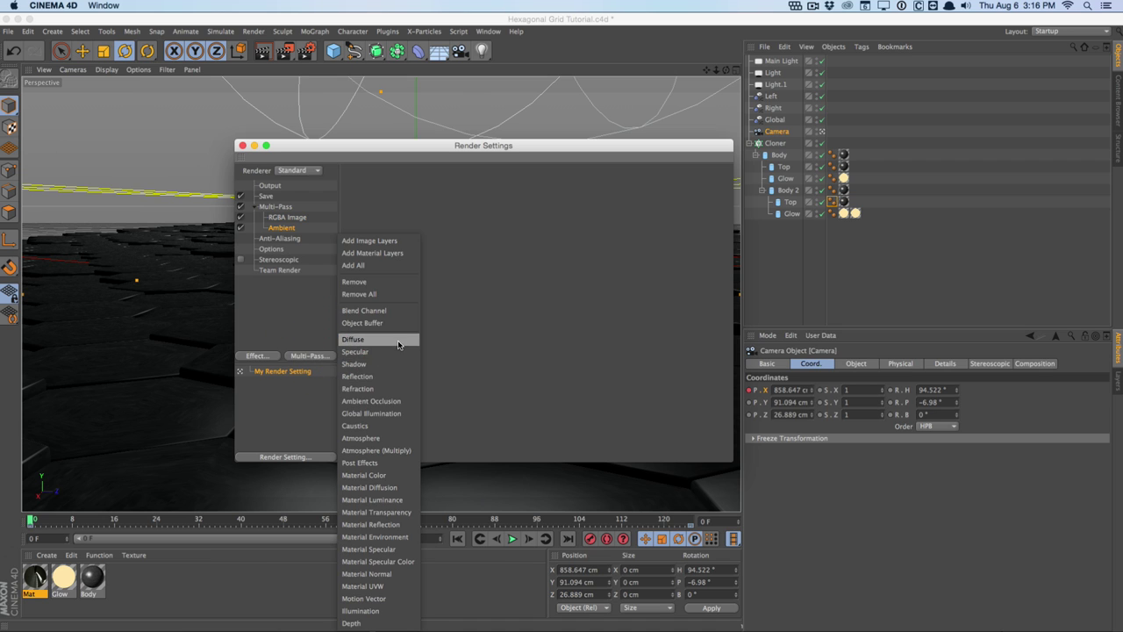
click(397, 339)
click(321, 357)
click(380, 347)
click(316, 357)
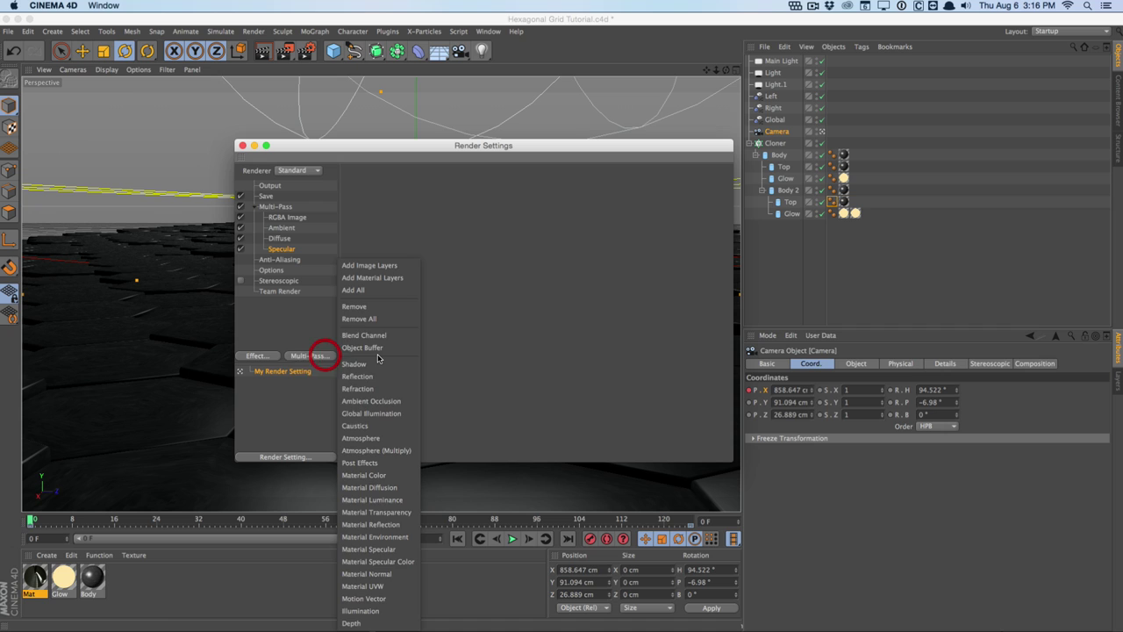
click(380, 364)
click(312, 356)
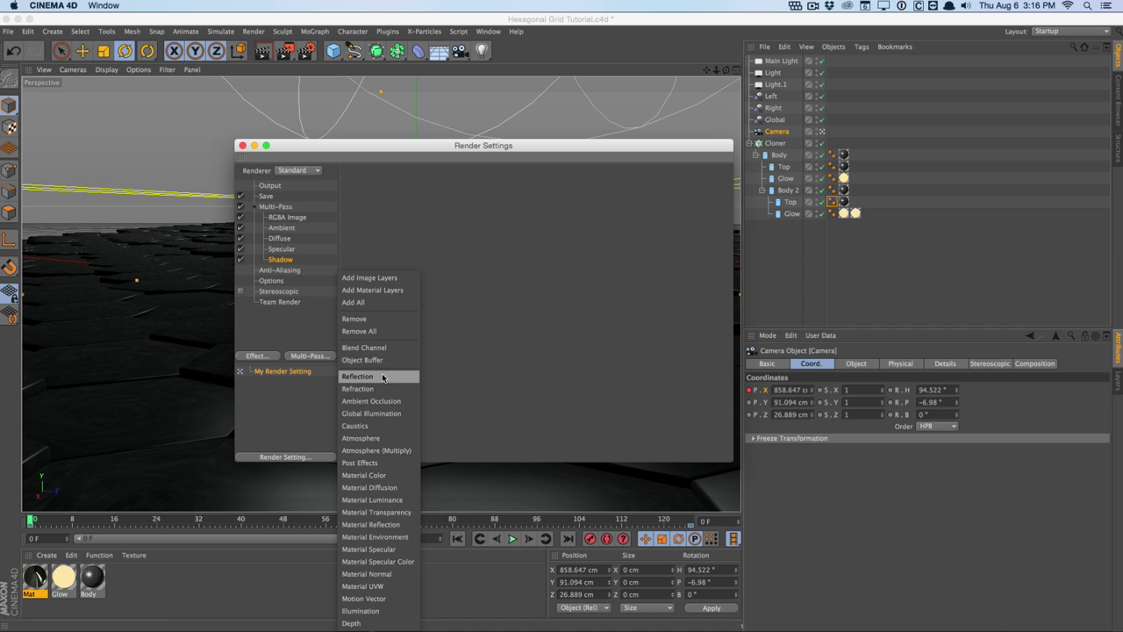
click(382, 376)
click(313, 355)
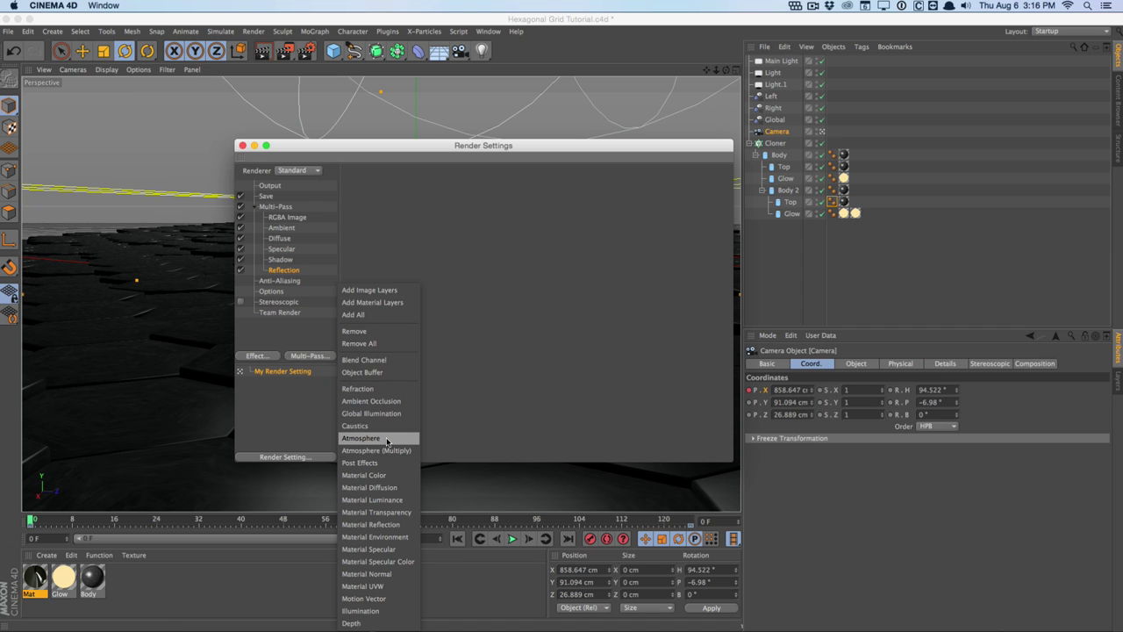
click(387, 623)
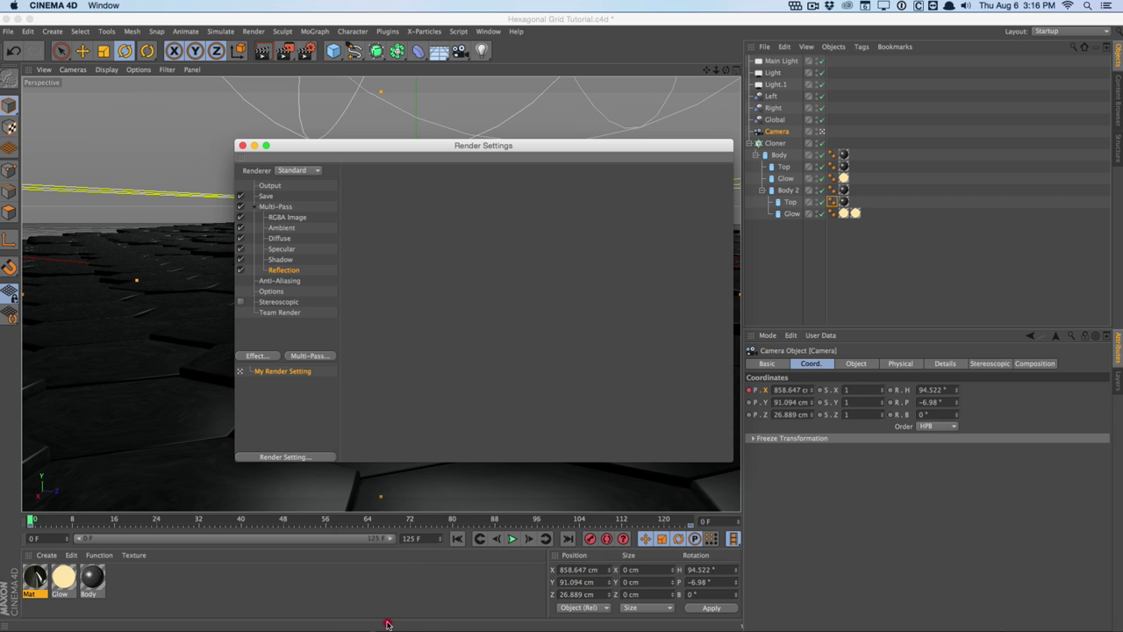
click(243, 145)
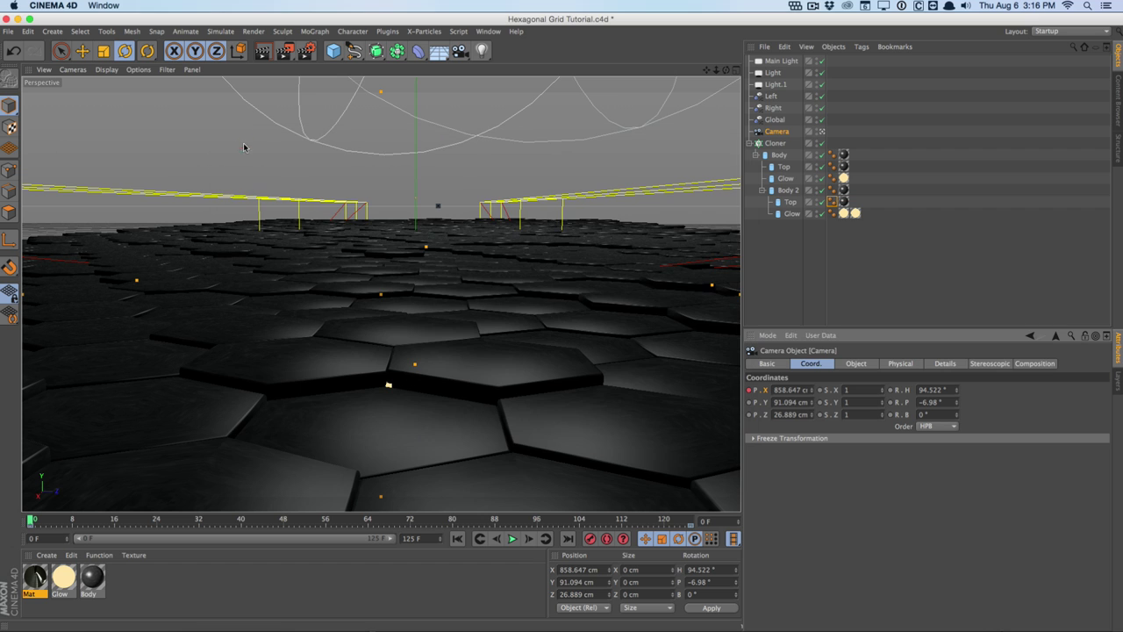
- Stop looking through the scene camera and enable its DOF Map Front Blur
click(822, 132)
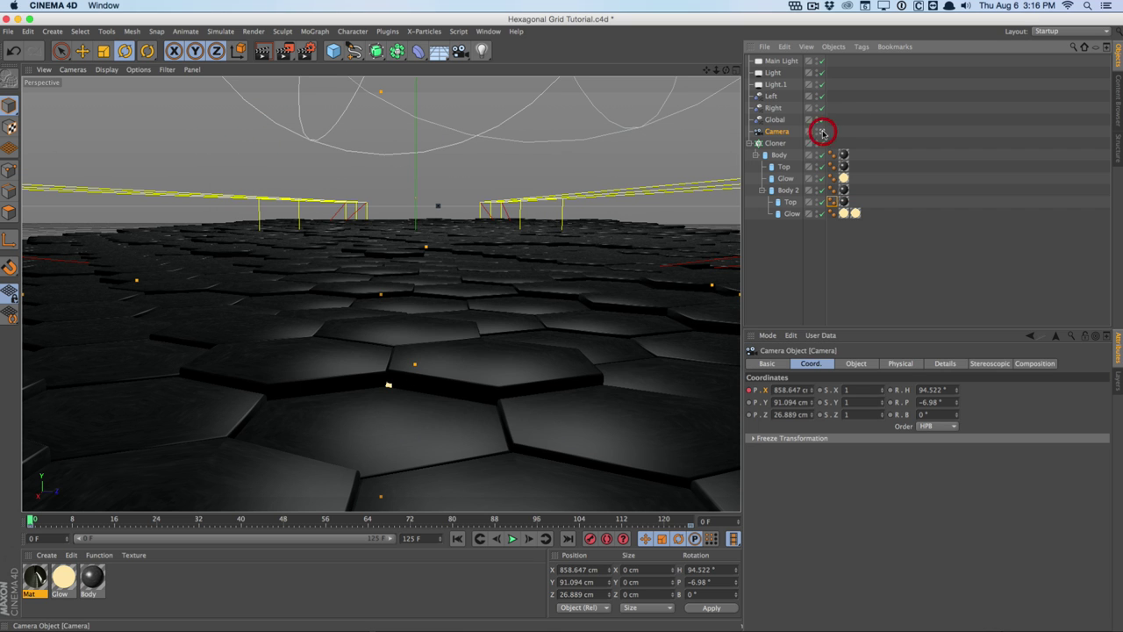
alt+drag(592, 363, 487, 400)
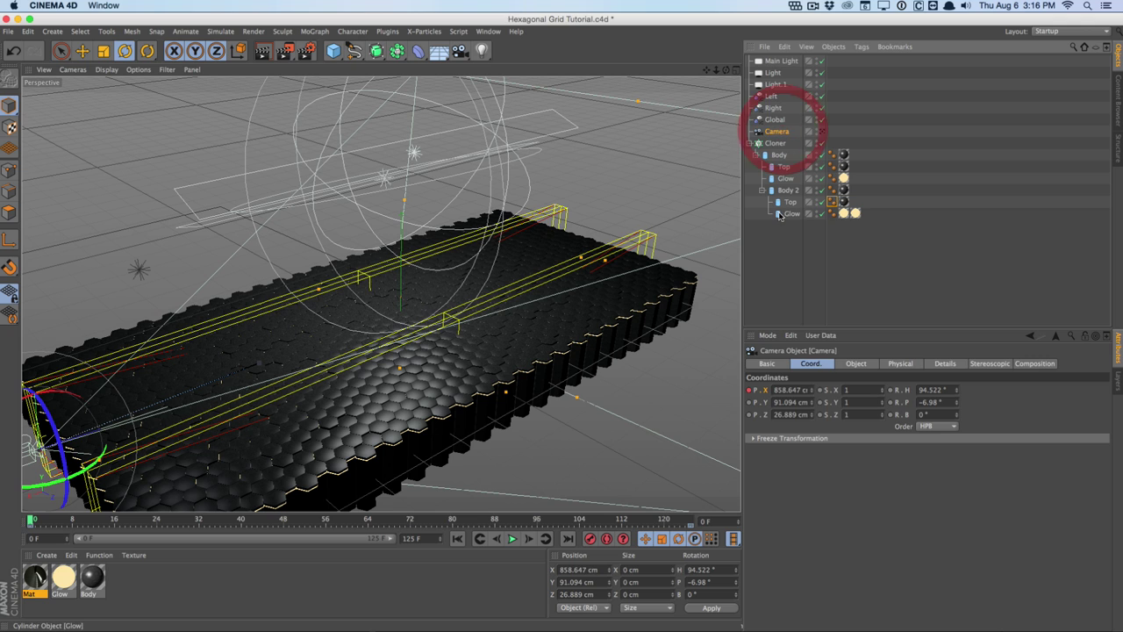
click(859, 364)
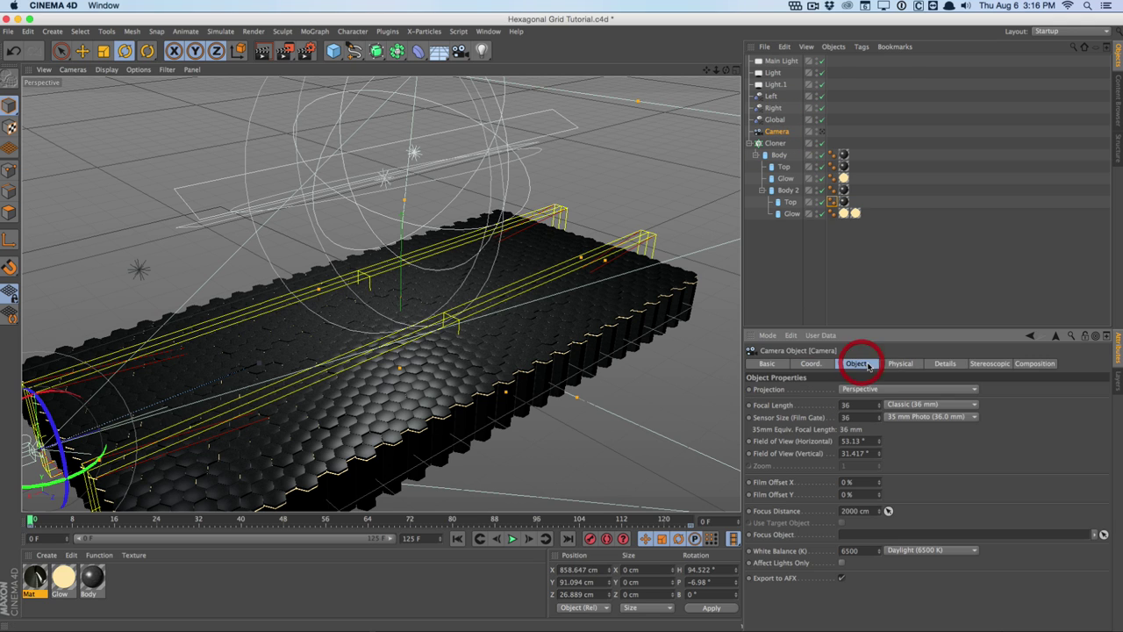
click(943, 363)
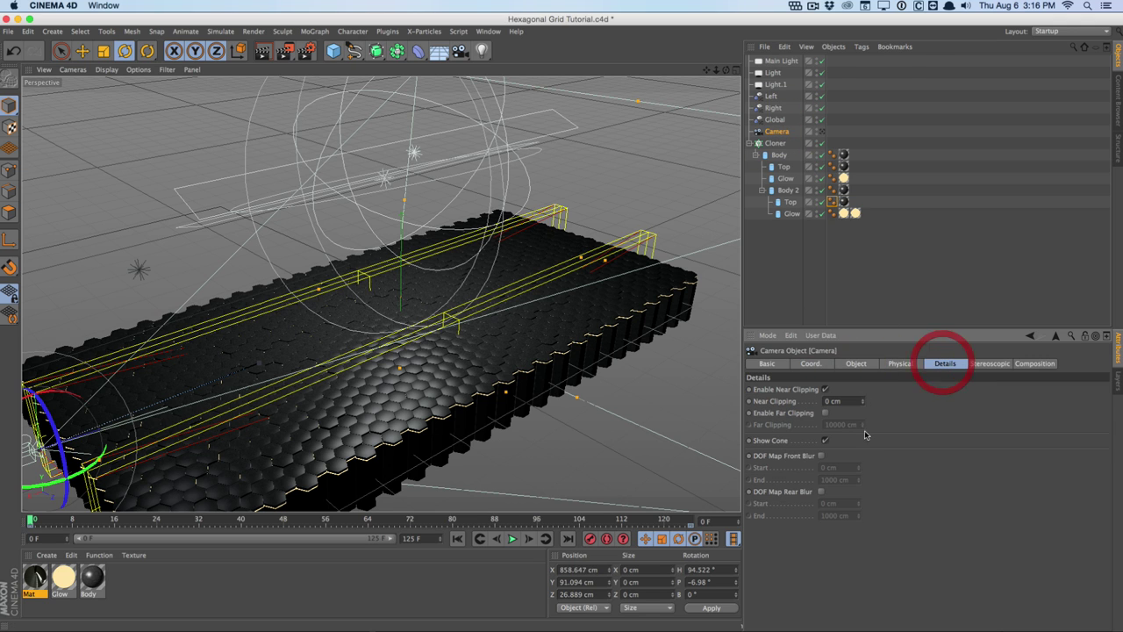
click(822, 457)
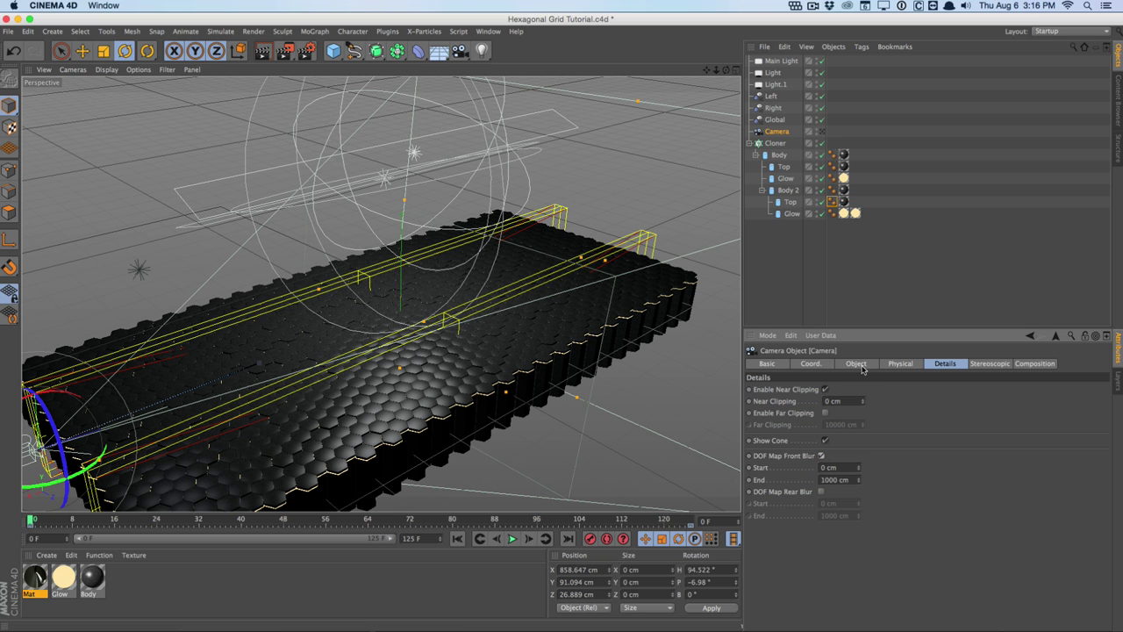
- Set the camera's focus distance to 2030 cm and its DOF Map Front Blur end to 1725 cm
click(854, 364)
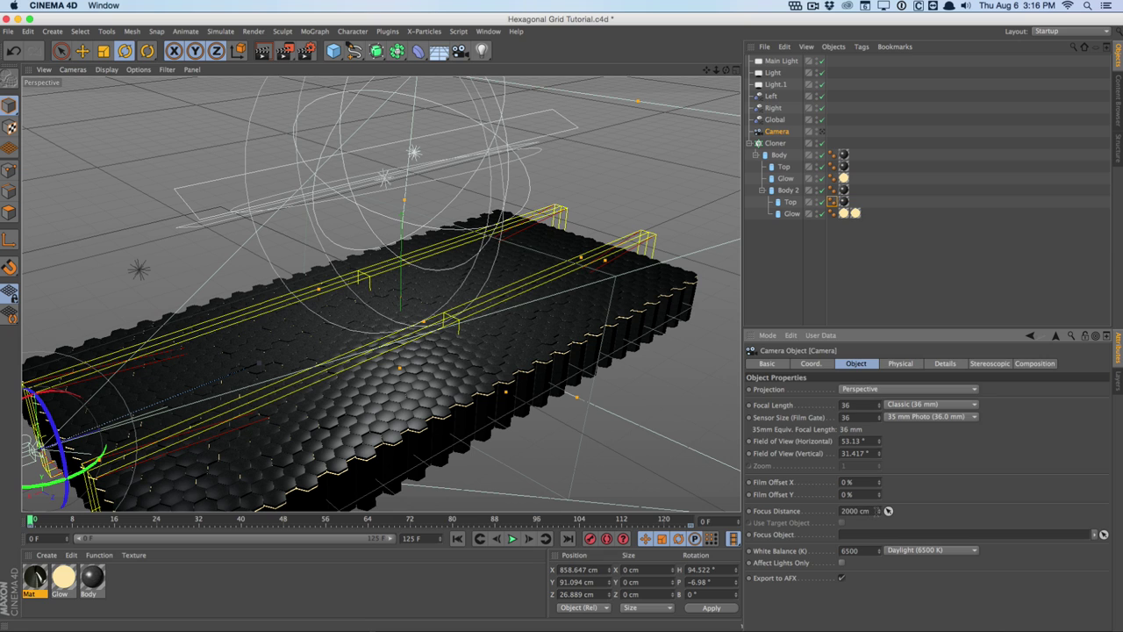
mouse_move(878, 511)
mouse_down()
mouse_move(878, 483)
mouse_move(879, 508)
mouse_up()
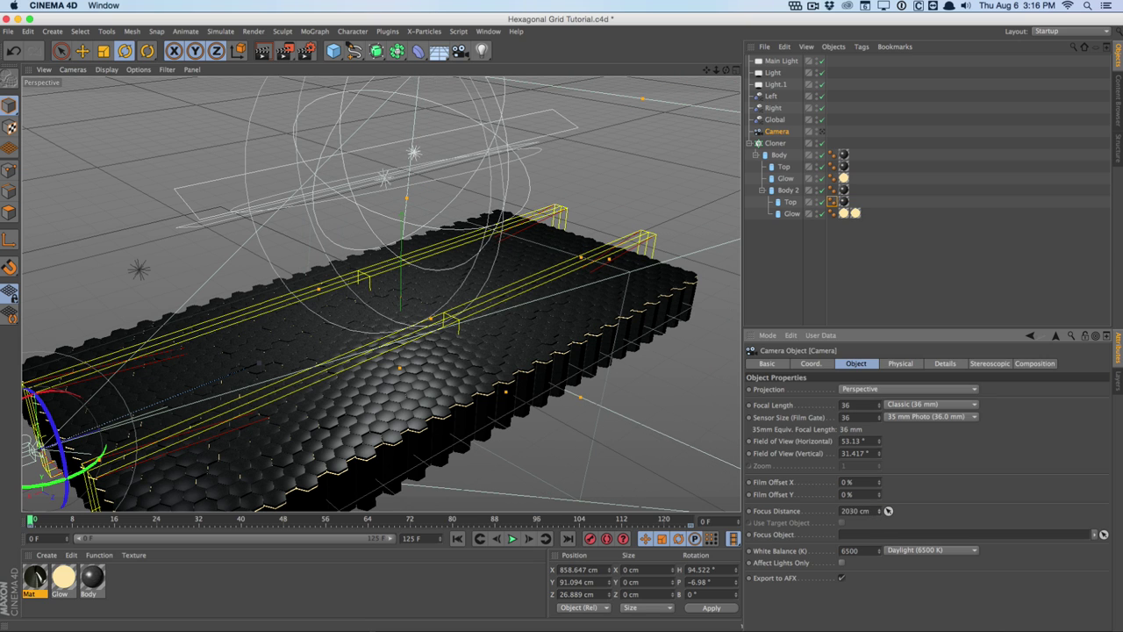
click(941, 363)
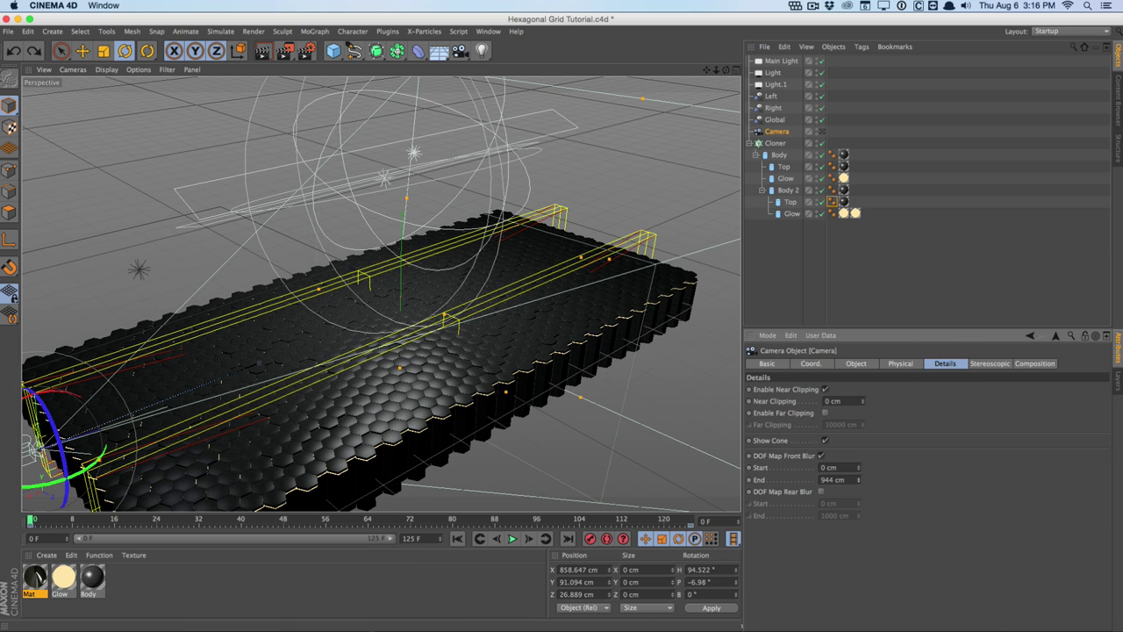
drag(859, 480, 860, 415)
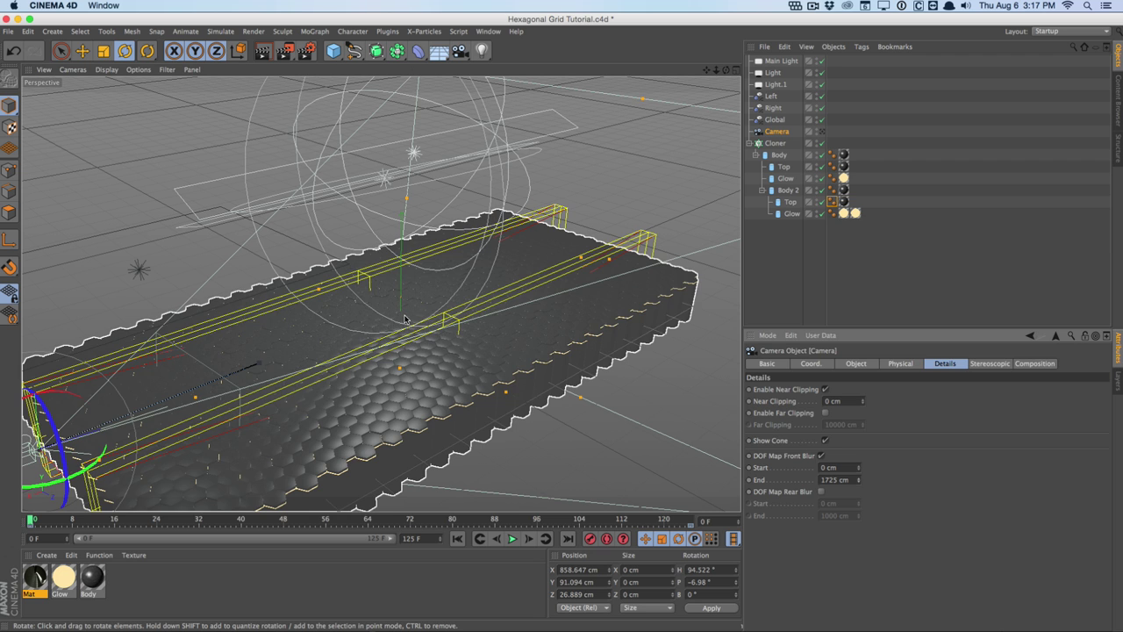
- Look through the camera again at the first frame and set the render output's frame range to All Frames
click(822, 131)
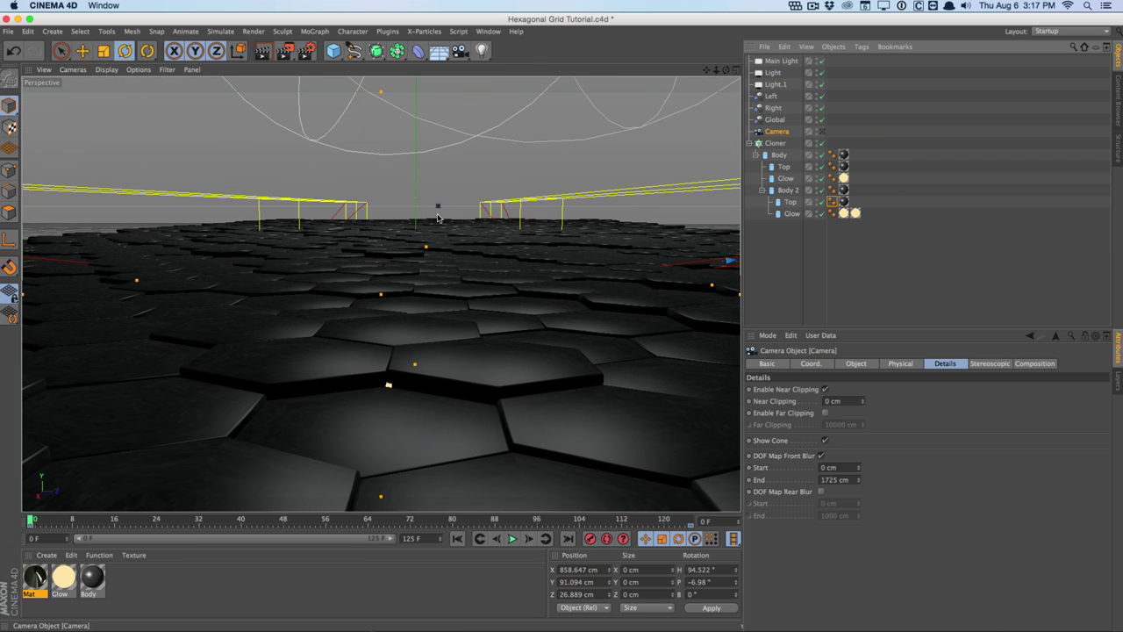
click(457, 539)
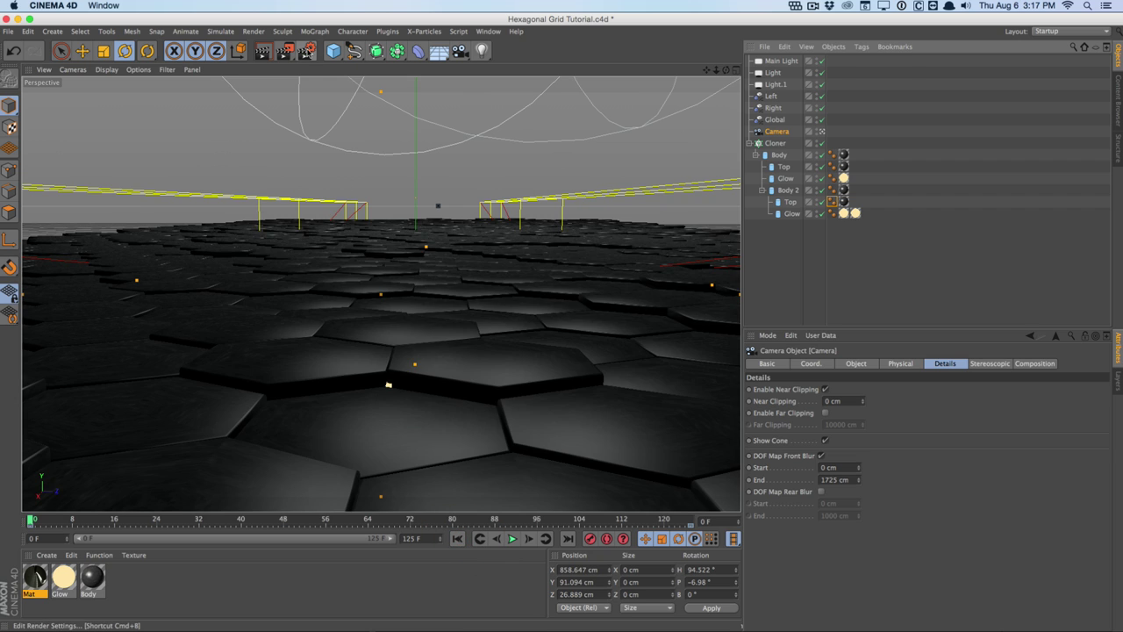
click(306, 50)
click(272, 186)
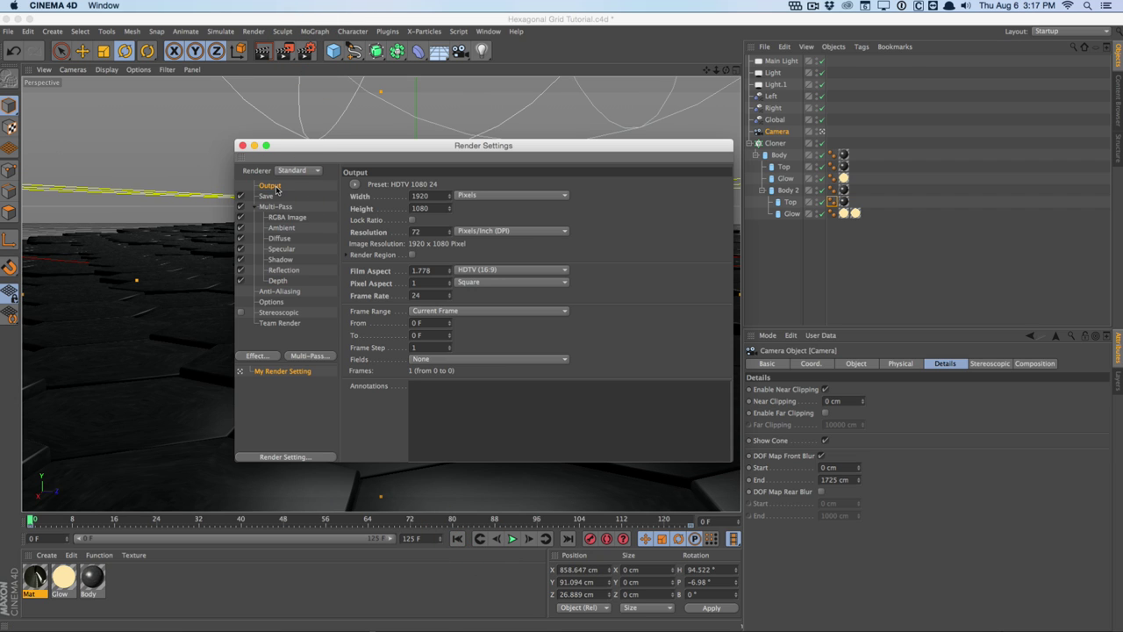
click(443, 311)
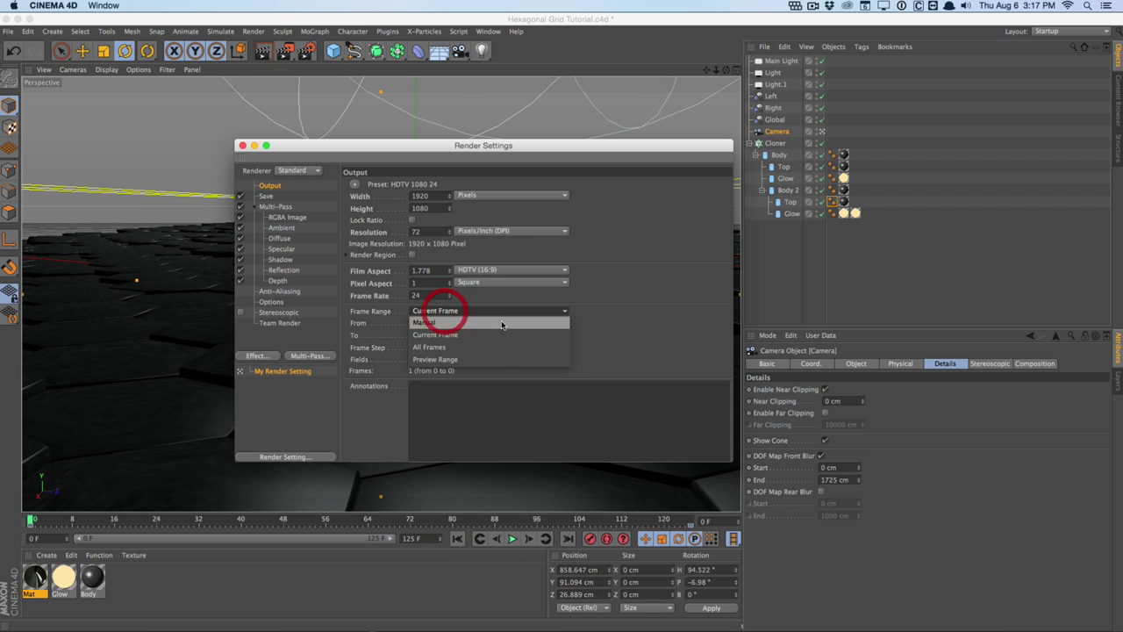
click(514, 344)
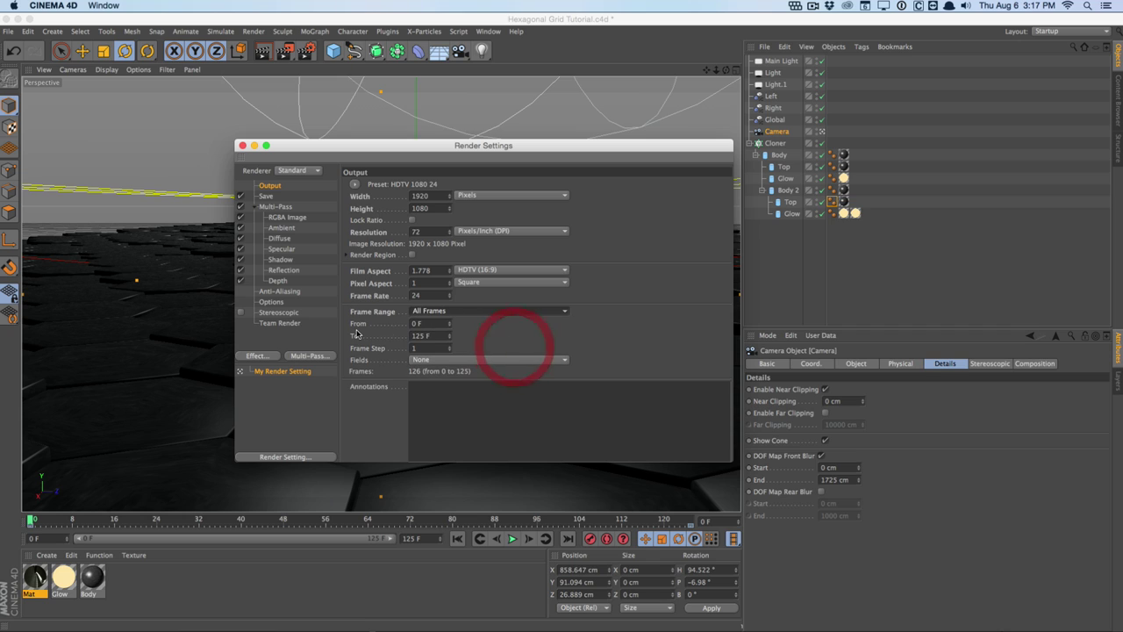
click(280, 291)
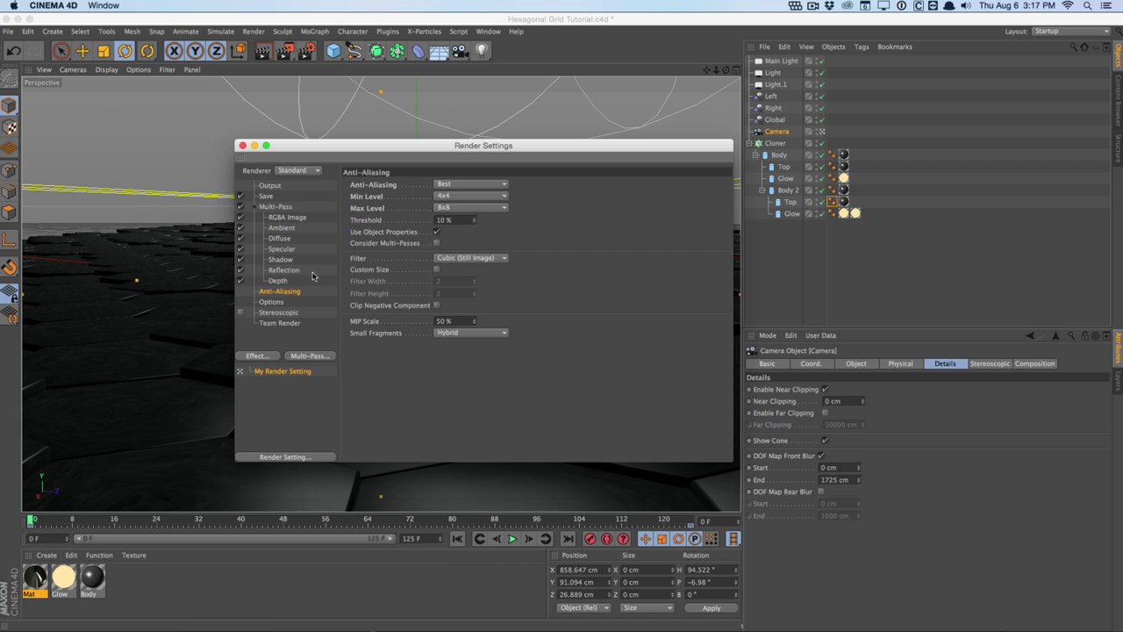
click(244, 147)
- Render the animation to the Picture Viewer and display its layers as single passes
click(285, 50)
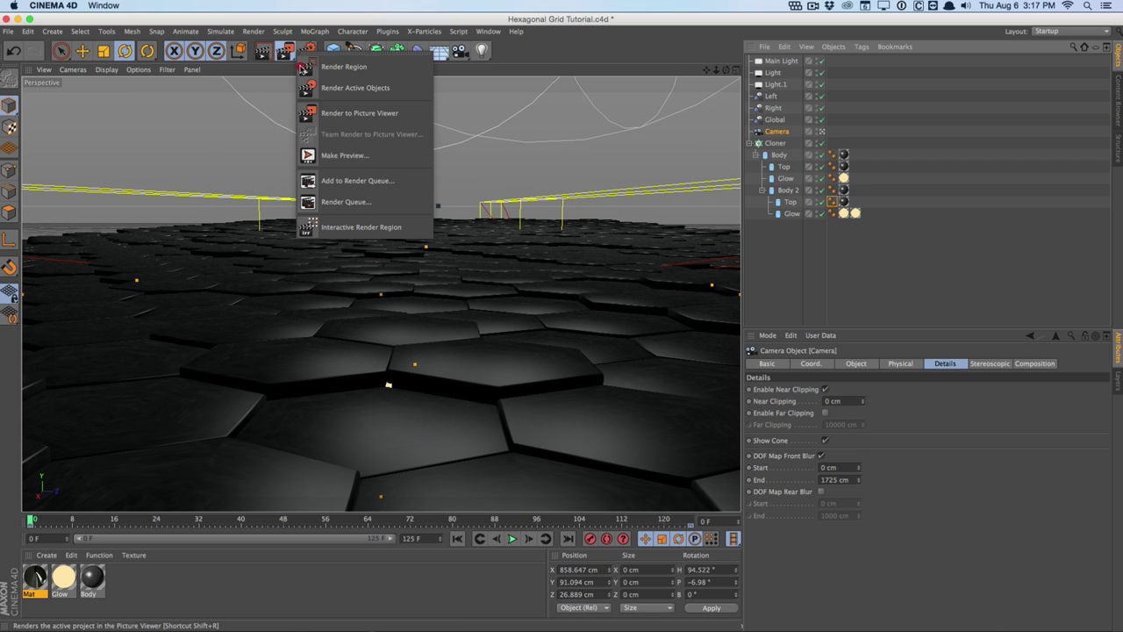
click(368, 114)
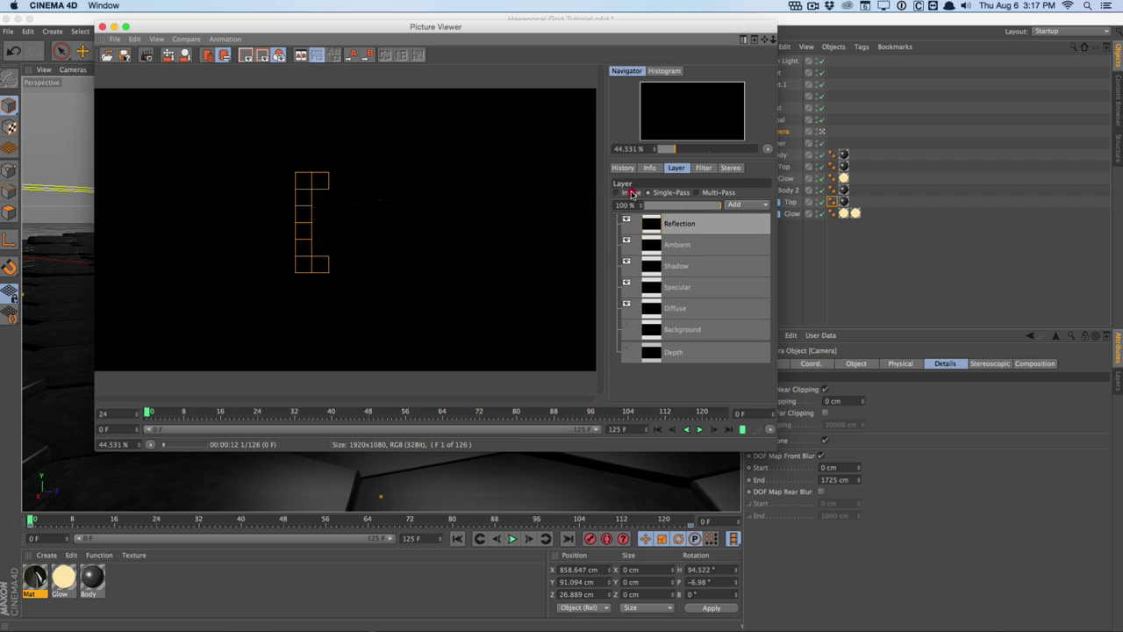
click(628, 192)
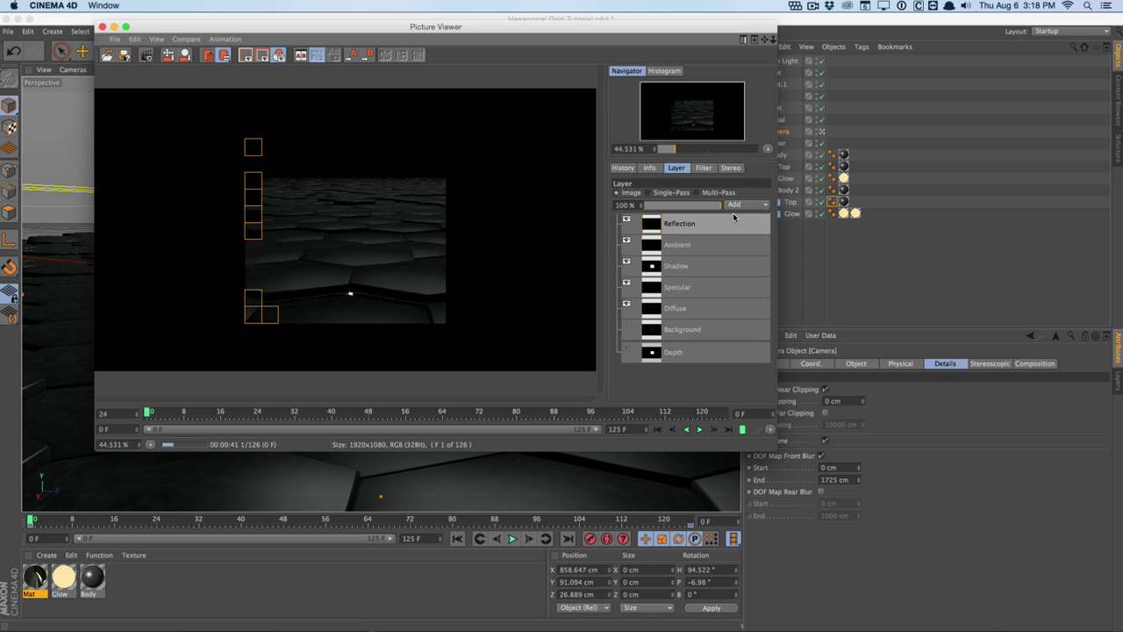
click(667, 194)
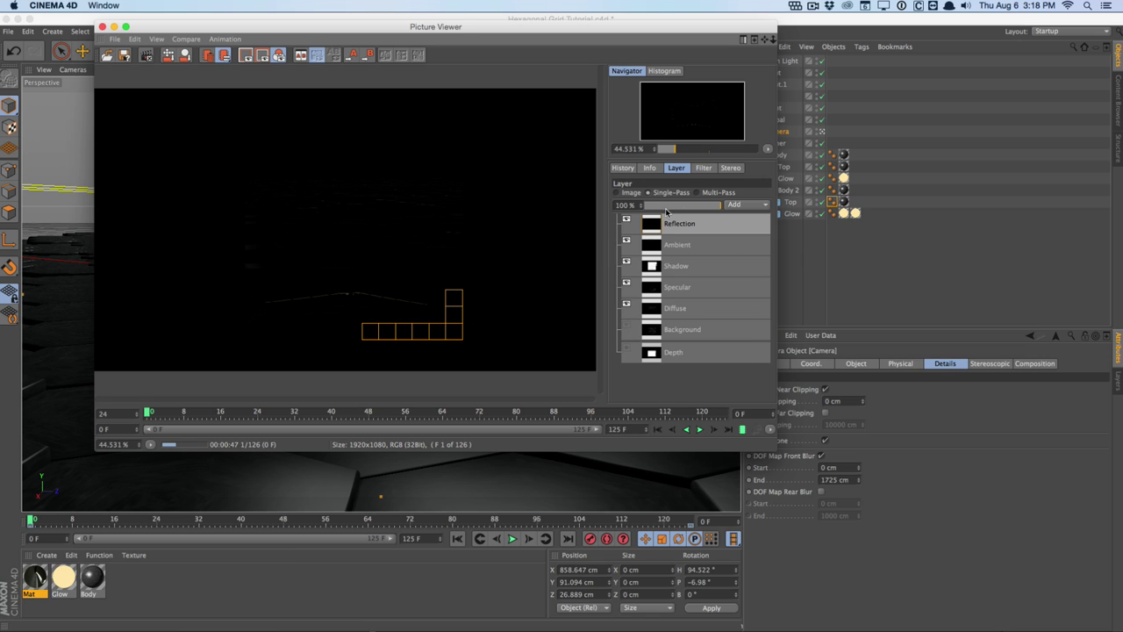
- Examine the Ambient, Shadow, Specular, Diffuse, Depth and Reflection passes of the render one by one
click(727, 241)
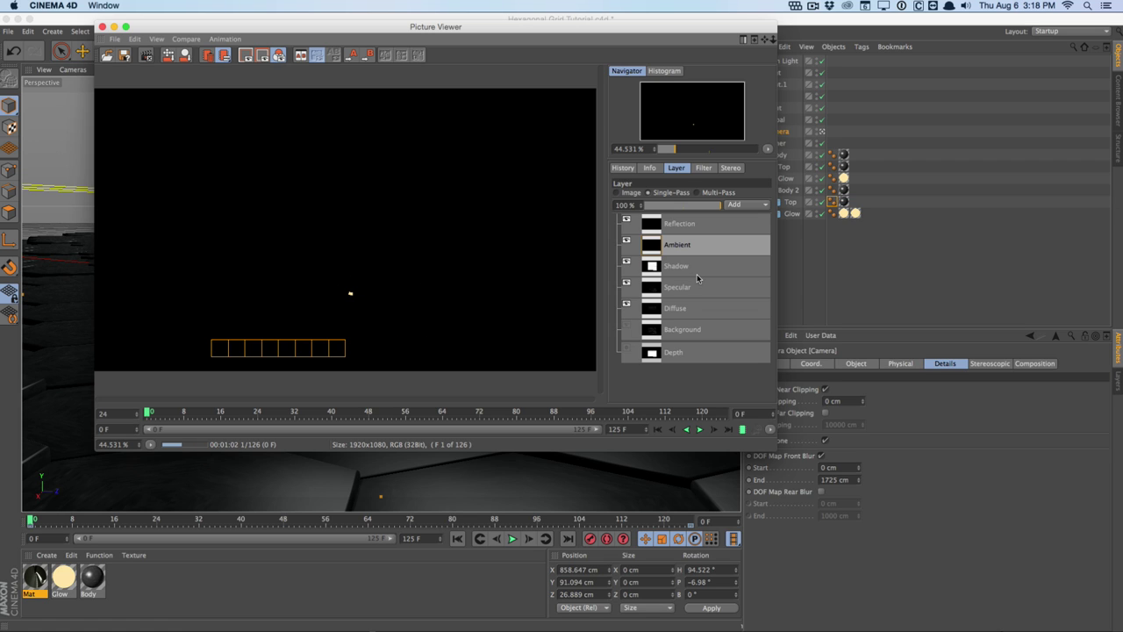
click(704, 265)
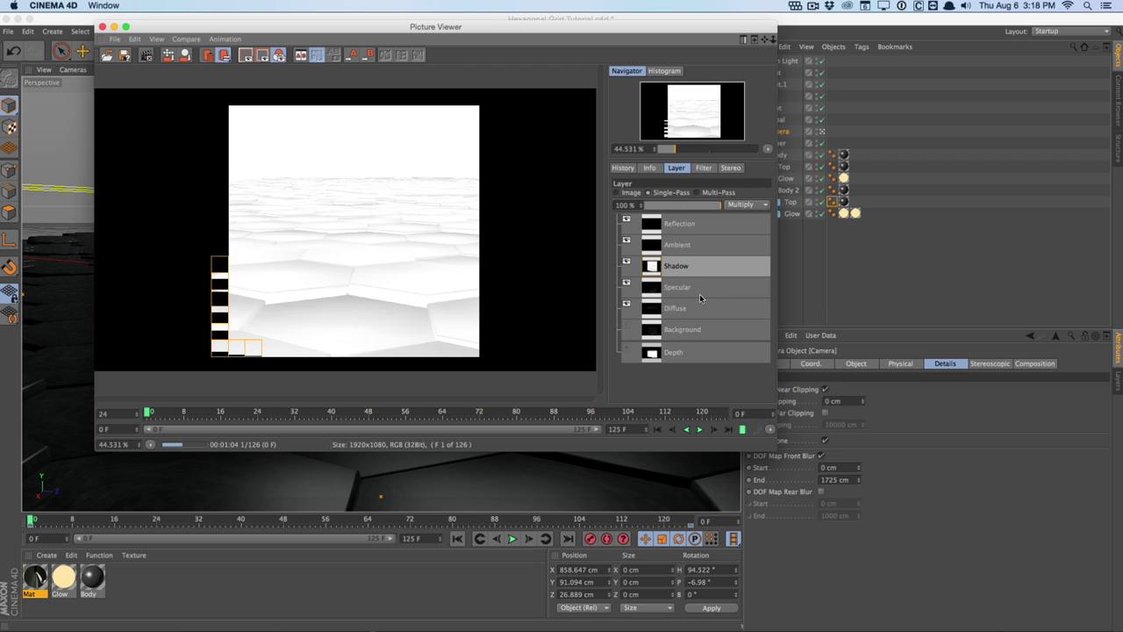
click(702, 290)
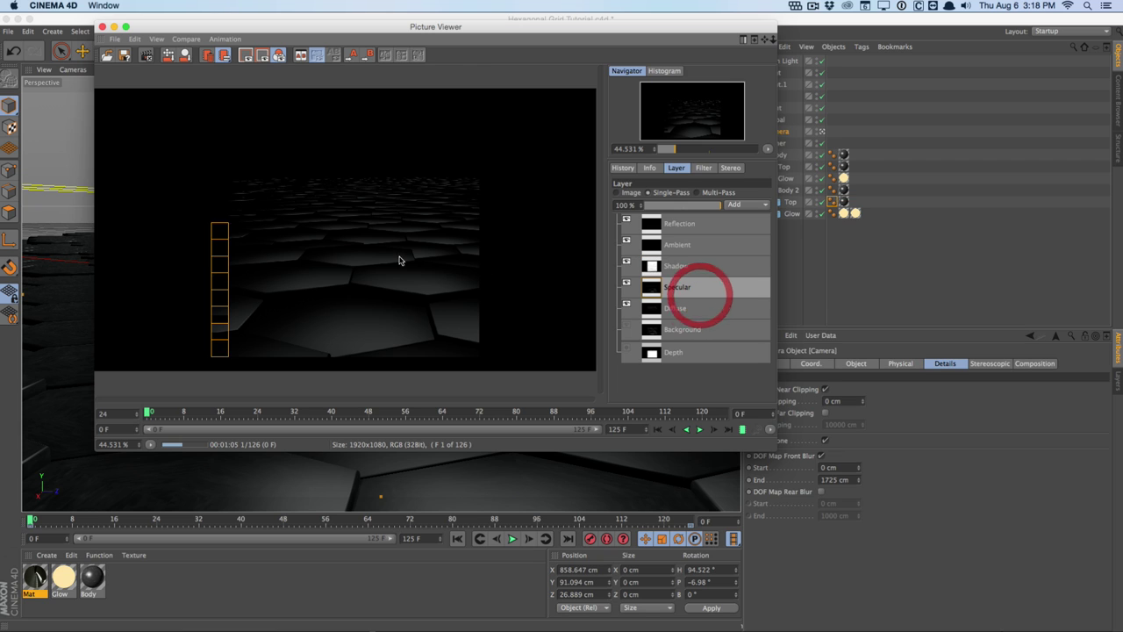
click(719, 316)
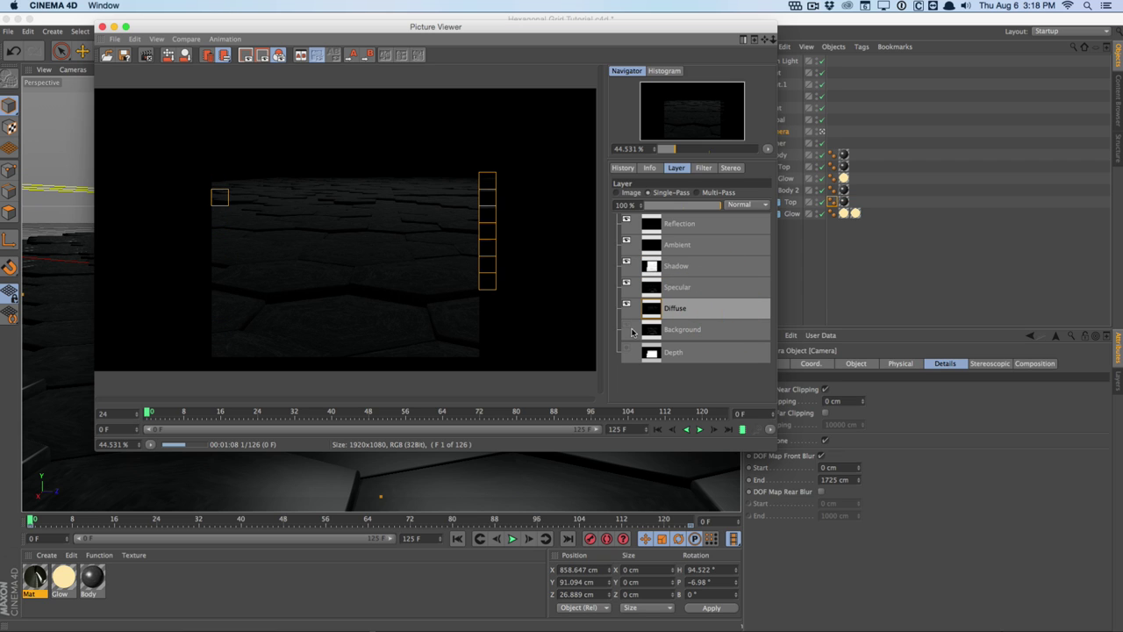
click(697, 350)
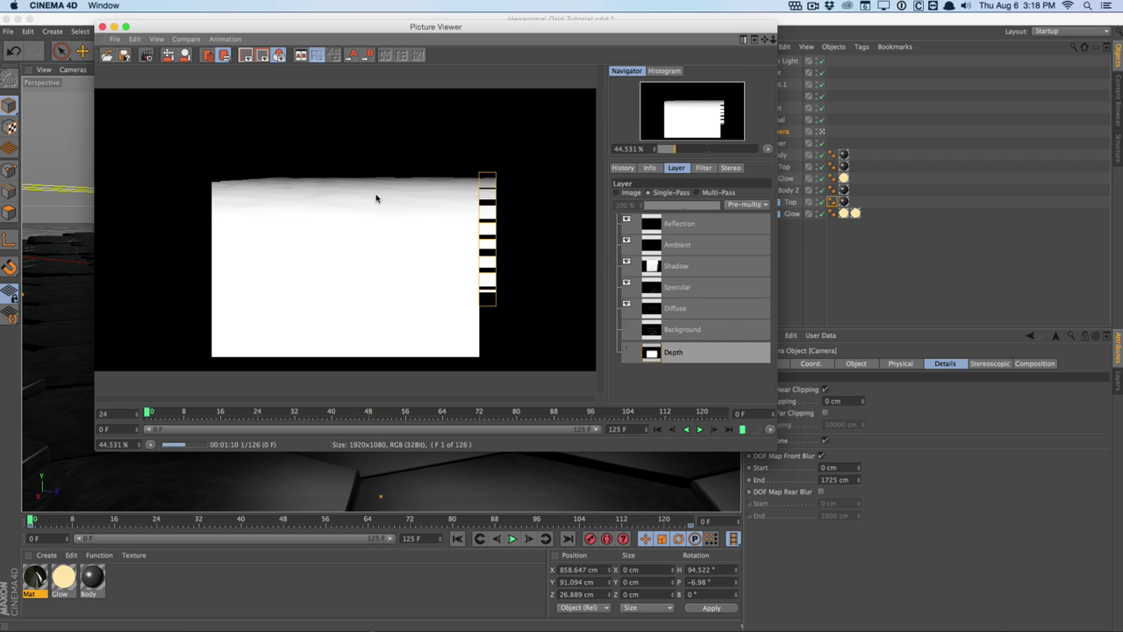
click(680, 224)
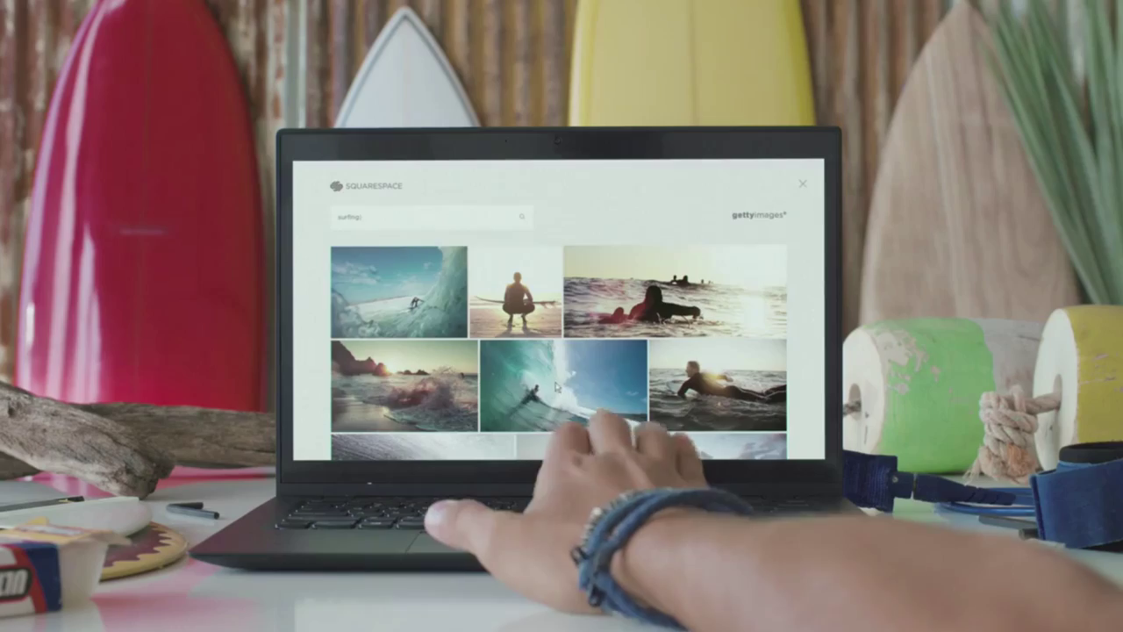
click(553, 386)
scroll(559, 307, down, 10)
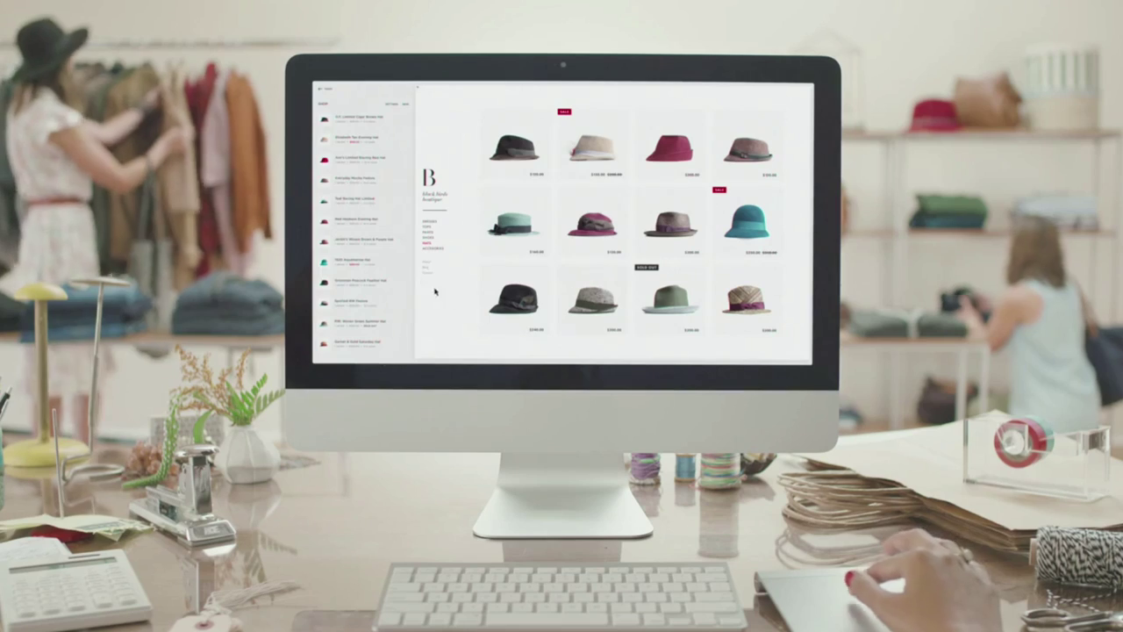
drag(360, 198, 367, 264)
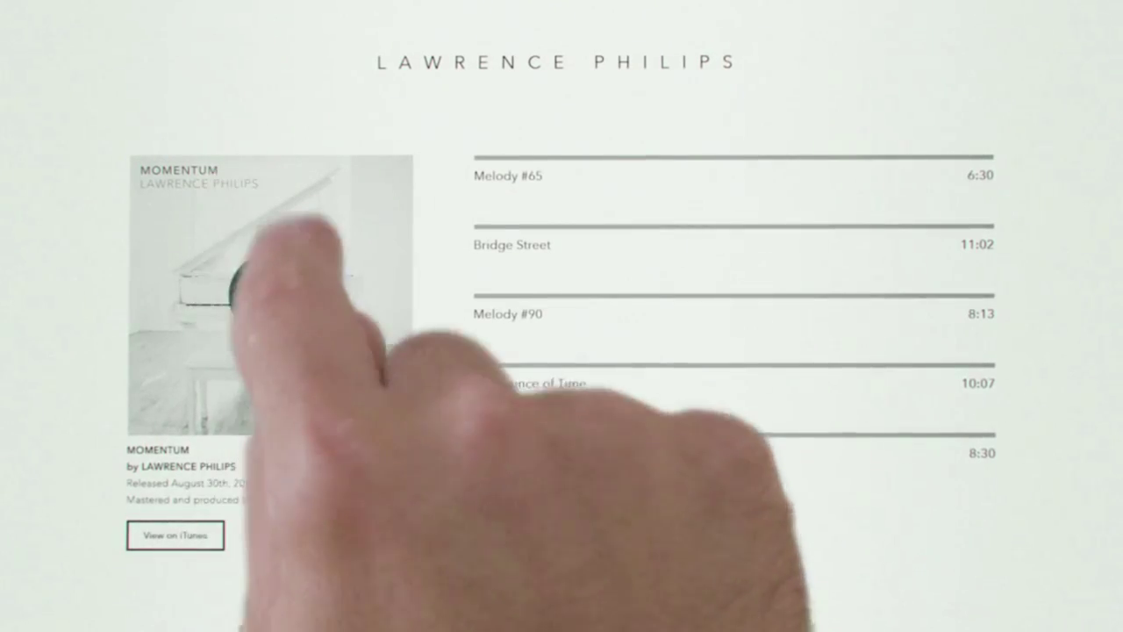
click(271, 289)
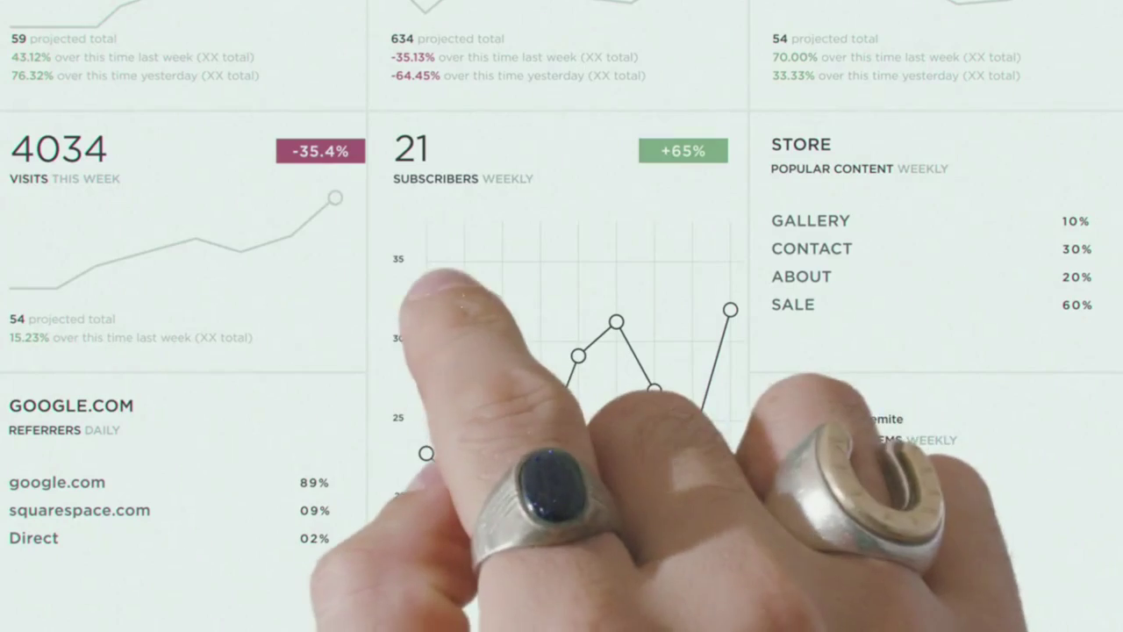
drag(463, 289, 542, 323)
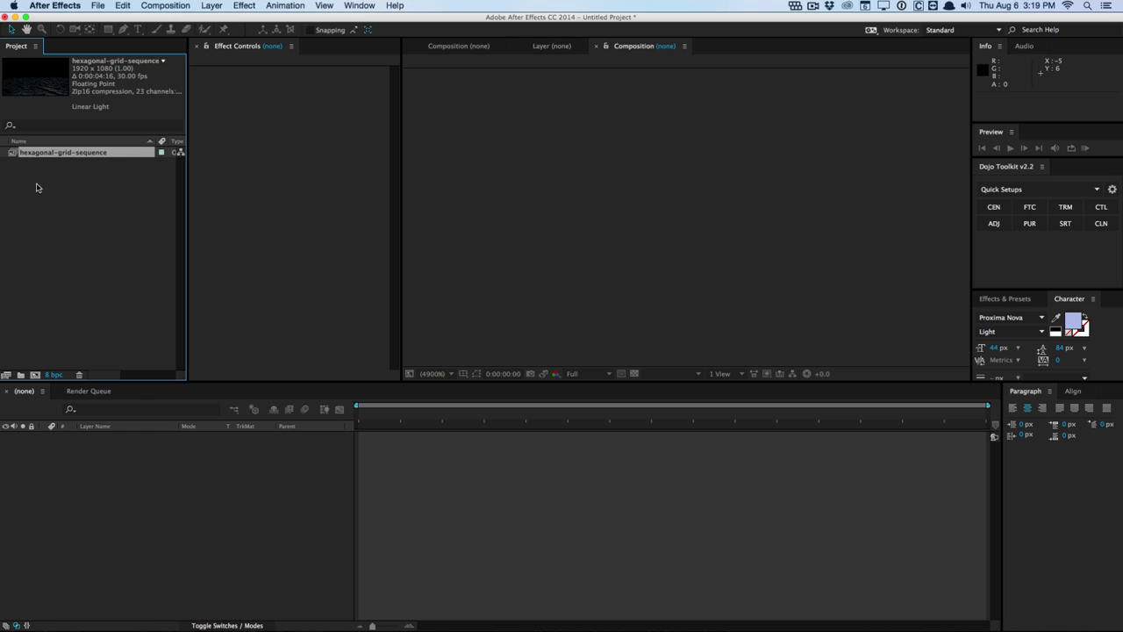
- In After Effects, create the polygon-floor composition from hexagonal-grid-sequence and move the current time to 0:00:02:09
drag(58, 154, 35, 374)
drag(385, 426, 674, 421)
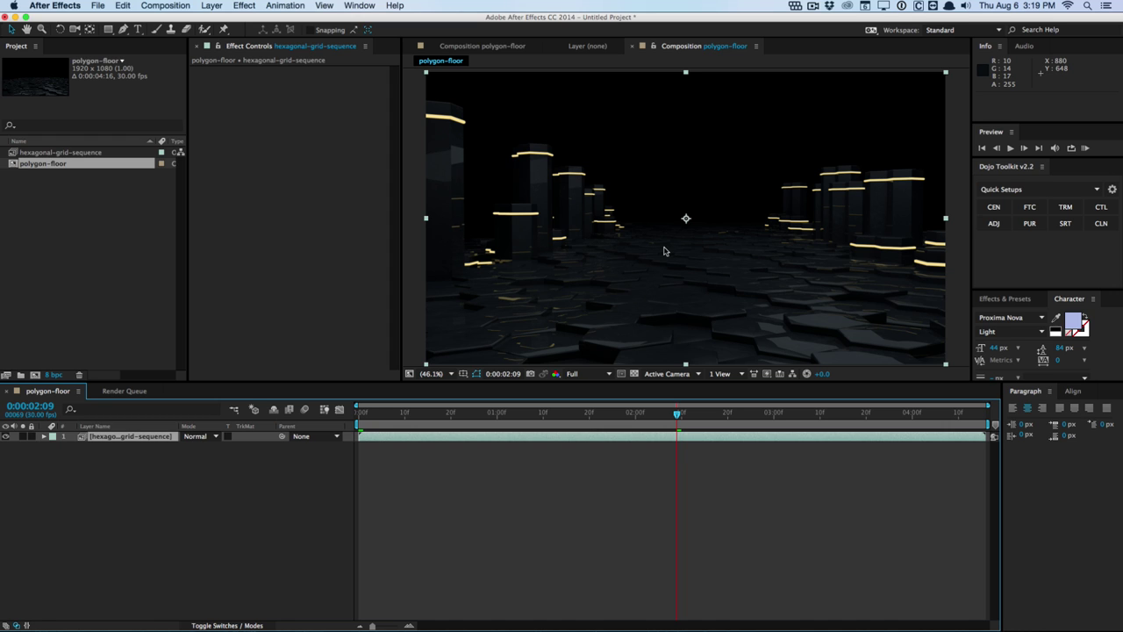
- Set the project's color depth to 32 bits per channel (float) and its working space to sRGB IEC61966-2.1, linearized
click(54, 374)
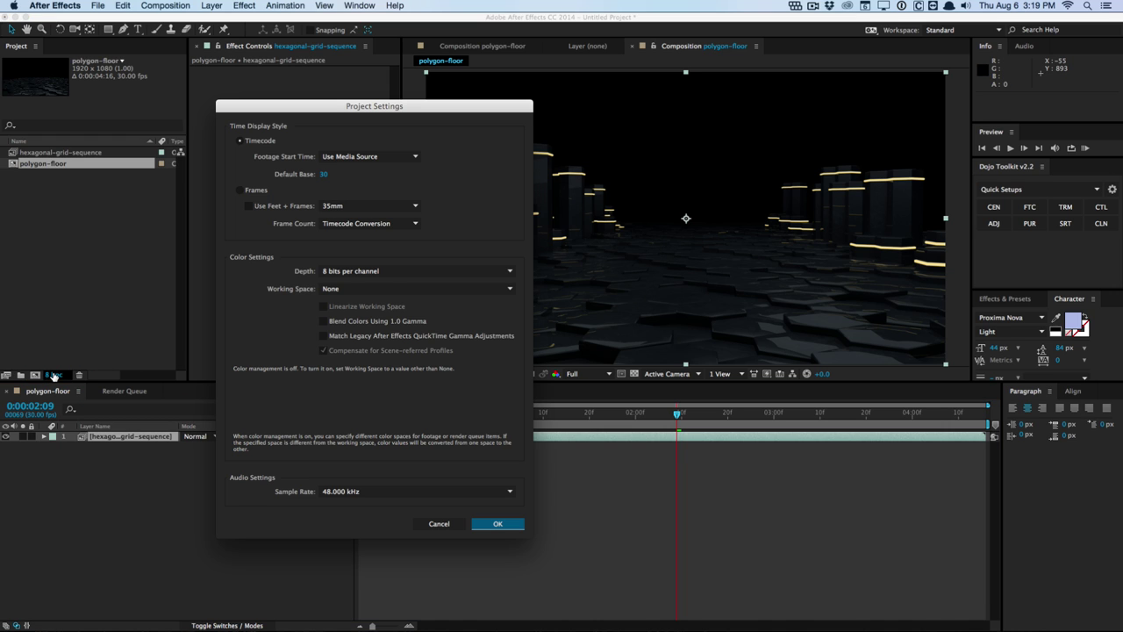
click(392, 271)
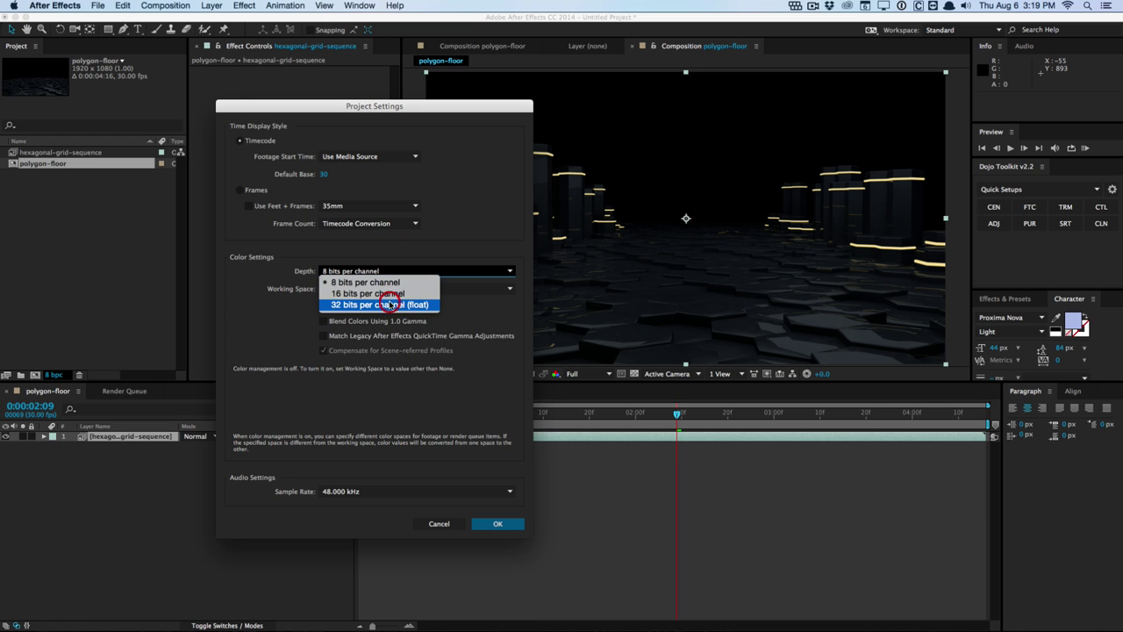
click(389, 305)
drag(397, 107, 400, 82)
click(391, 263)
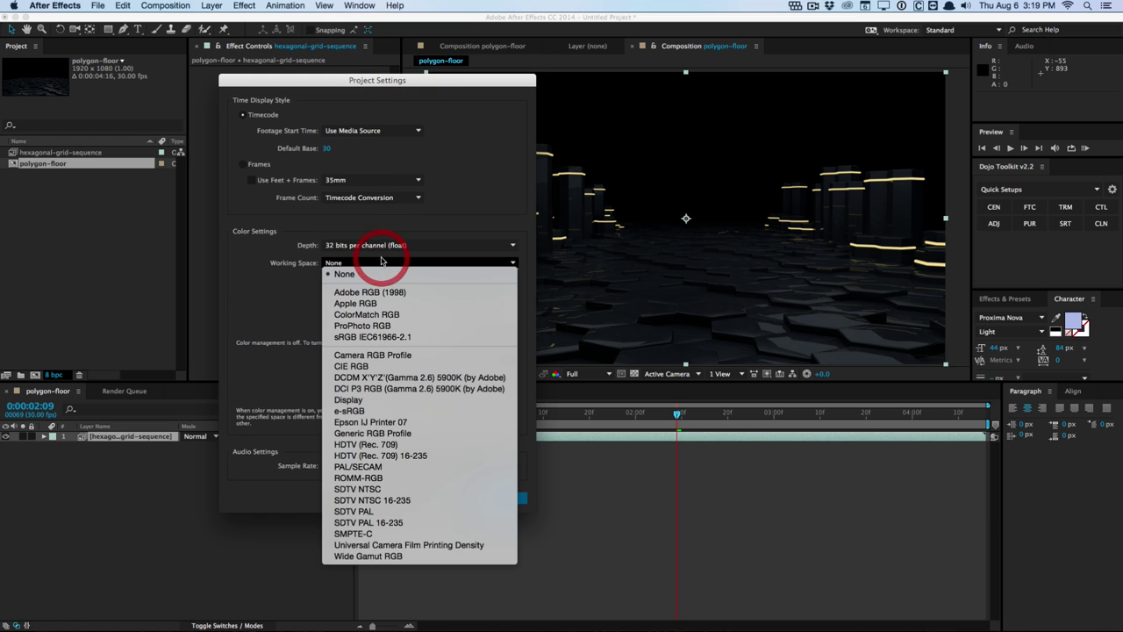
click(393, 334)
click(389, 281)
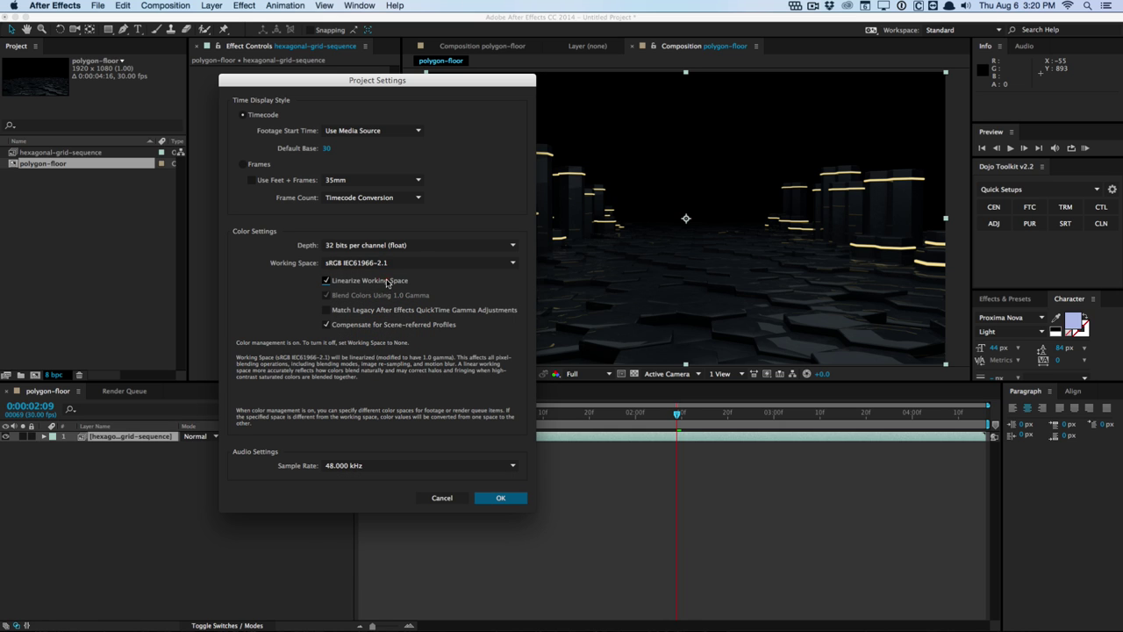
click(501, 497)
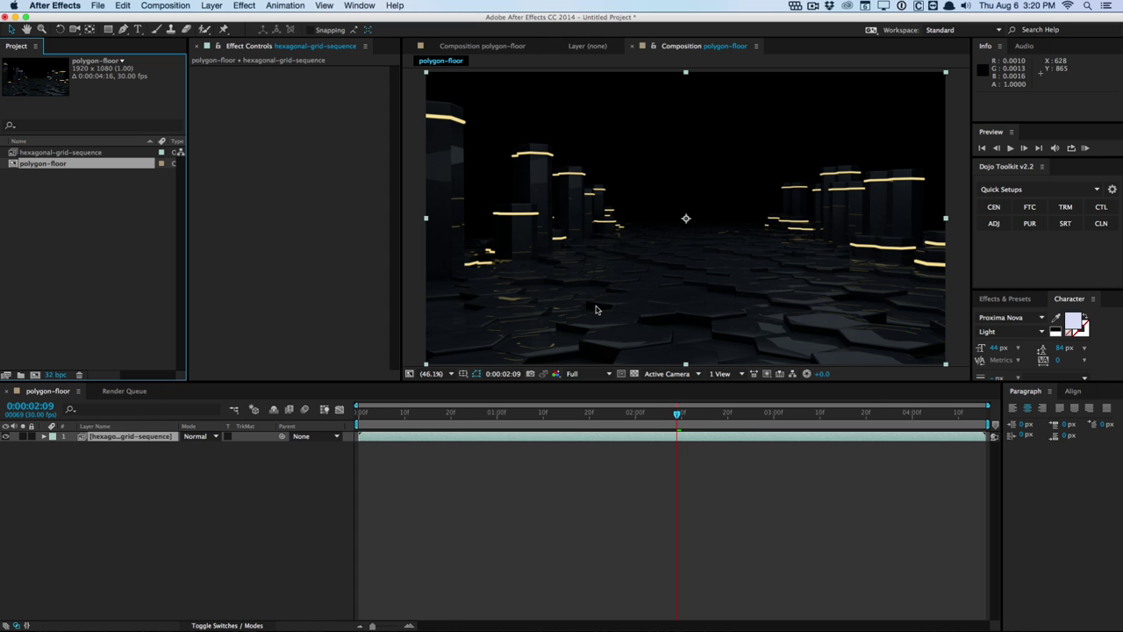
- Move the current time to 0:00:01:19 and apply the EXtractoR effect to the hexagonal-grid-sequence layer
mouse_move(571, 413)
mouse_down()
mouse_move(557, 412)
mouse_move(586, 412)
mouse_up()
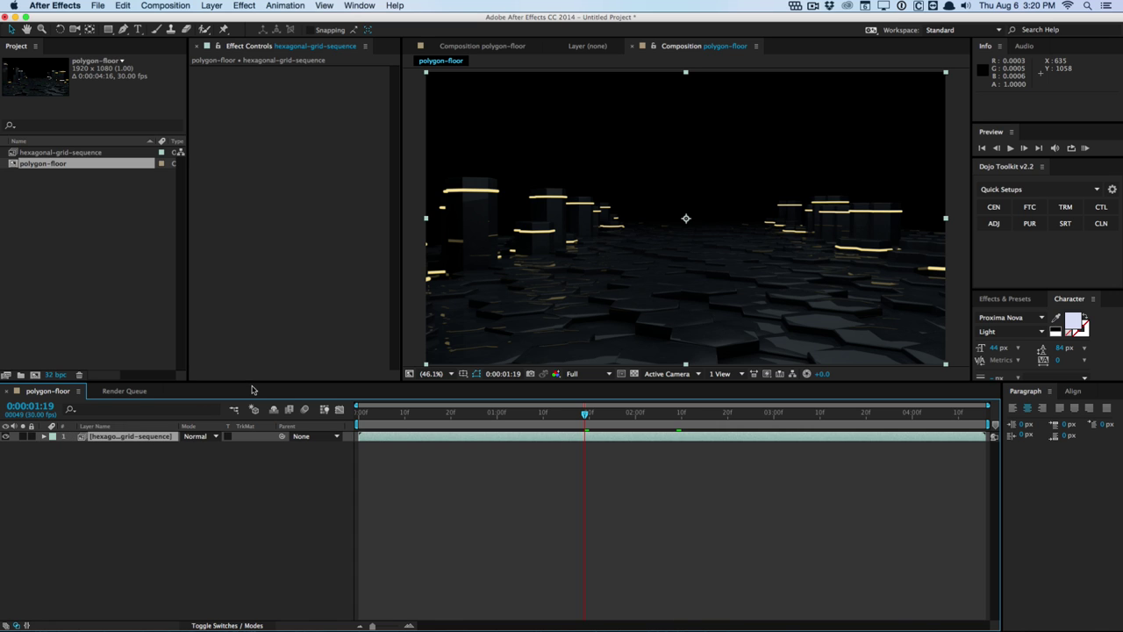
click(244, 4)
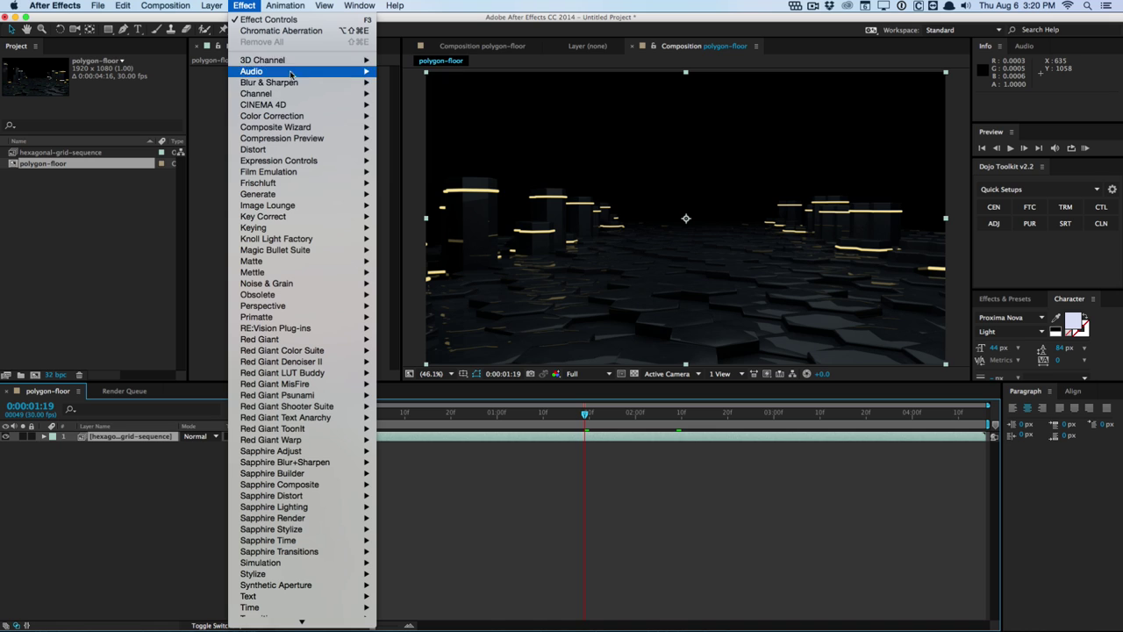
mouse_move(293, 65)
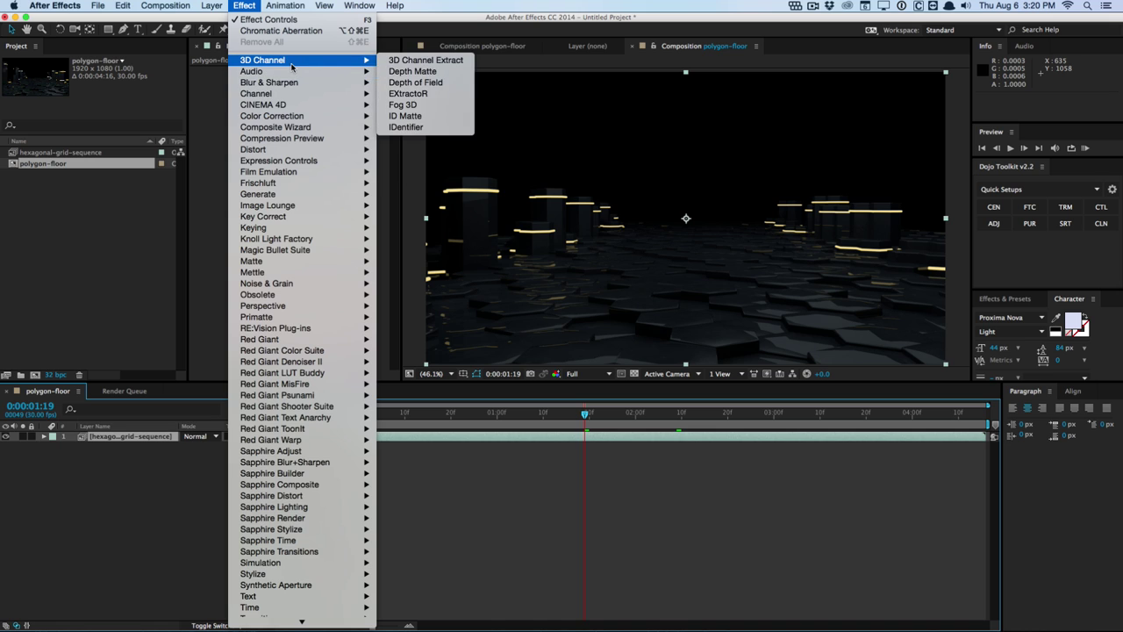
click(408, 93)
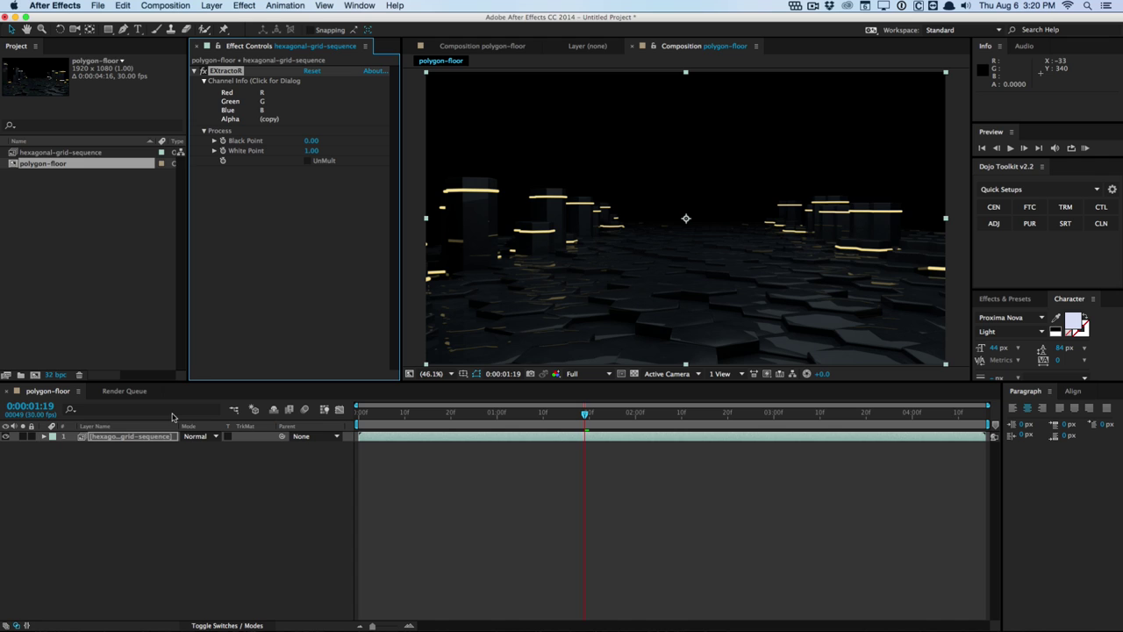
- Rename the hexagonal-grid-sequence layer as diffuse and set its EXtractoR channels to the #0002#Diffuse pass
click(159, 434)
key(Return)
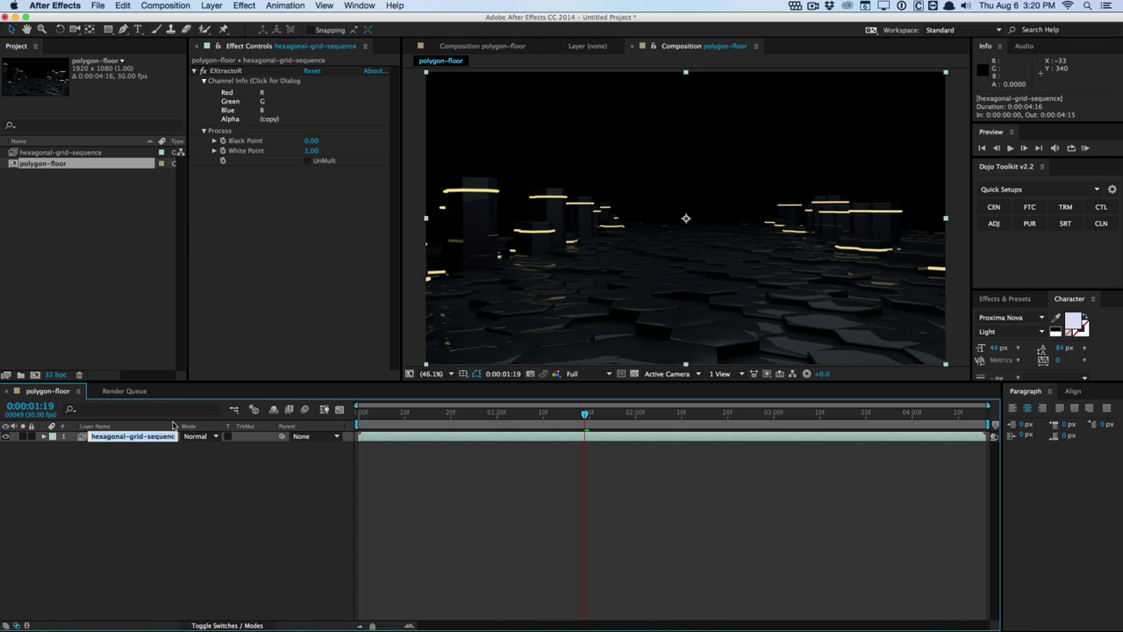
text(diffuse)
key(Return)
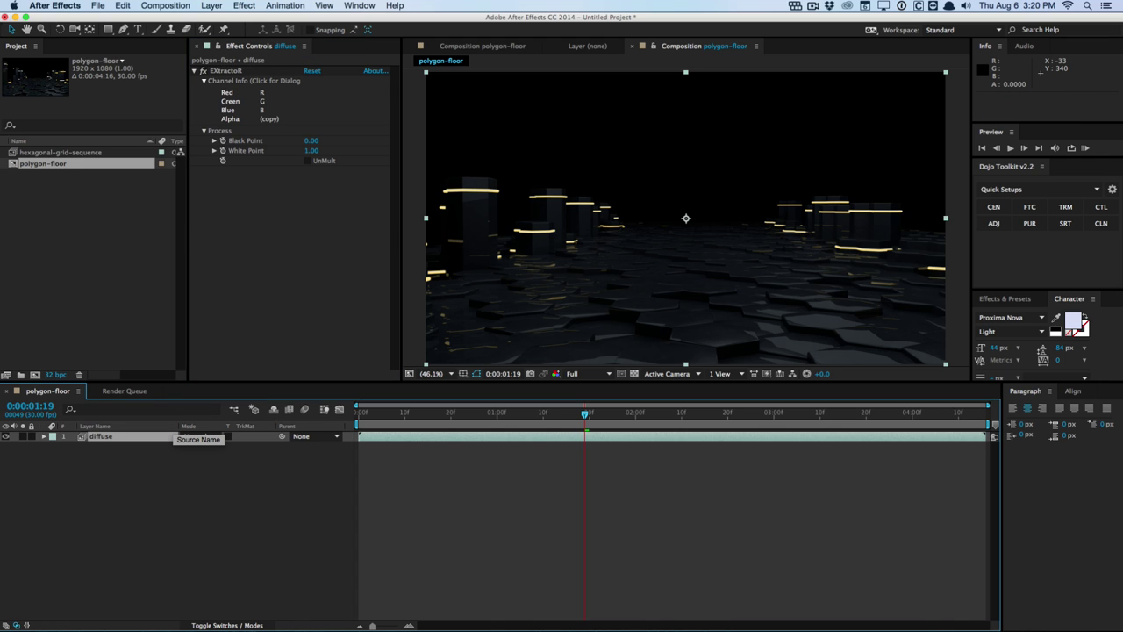
click(262, 102)
click(575, 178)
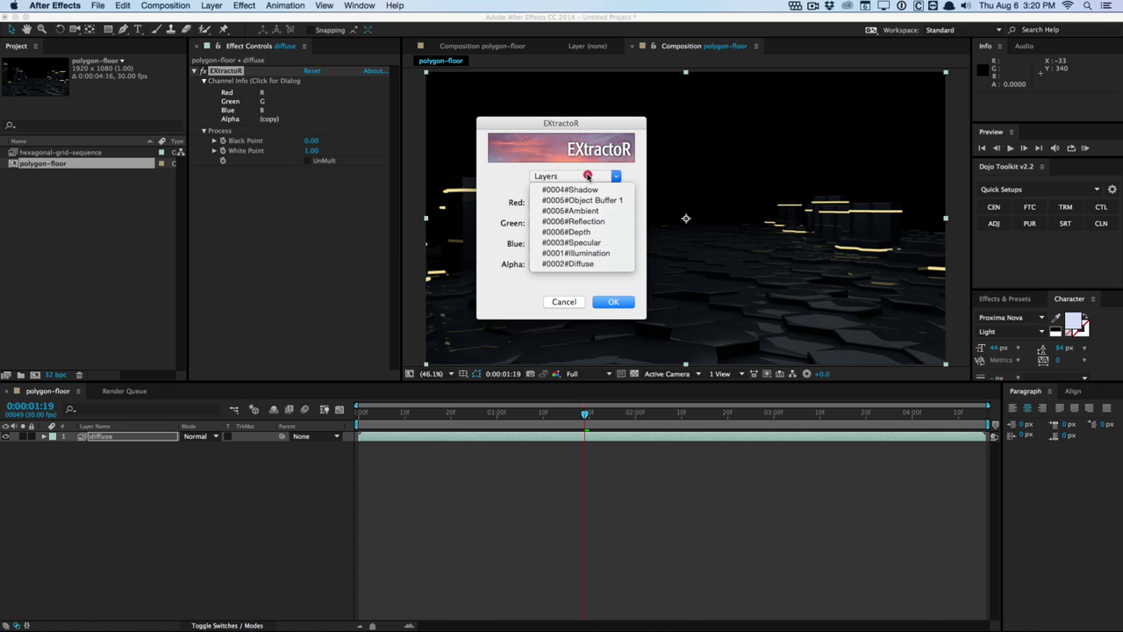
click(579, 263)
click(611, 303)
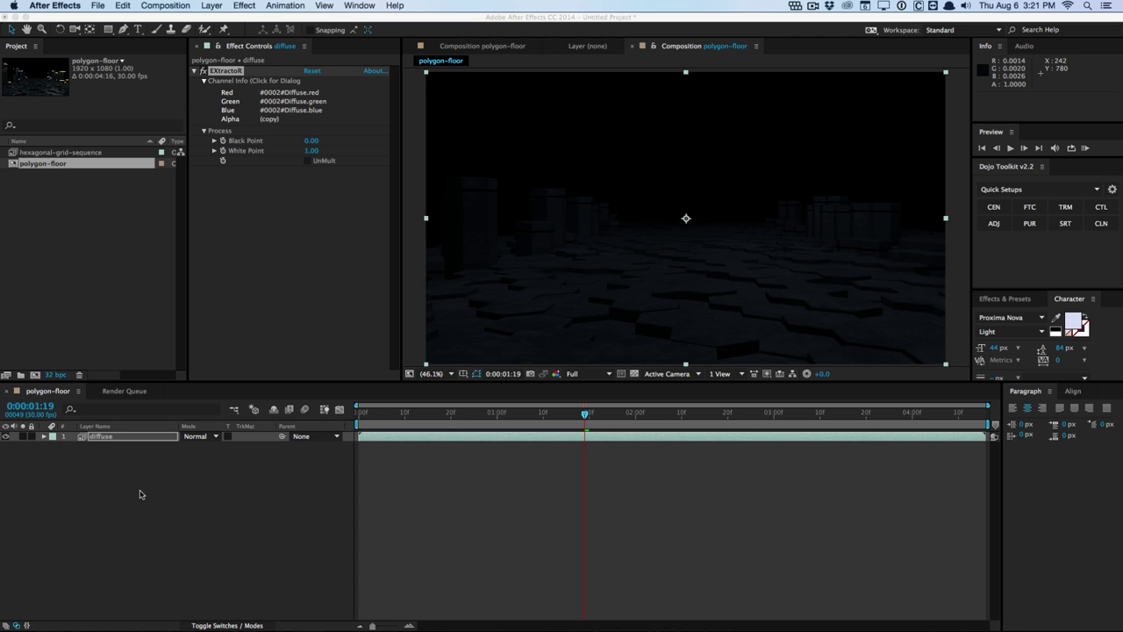
- Duplicate the diffuse layer as reflections and set the copy's EXtractoR channels to the #0006#Reflection pass
click(105, 387)
key(ctrl+d)
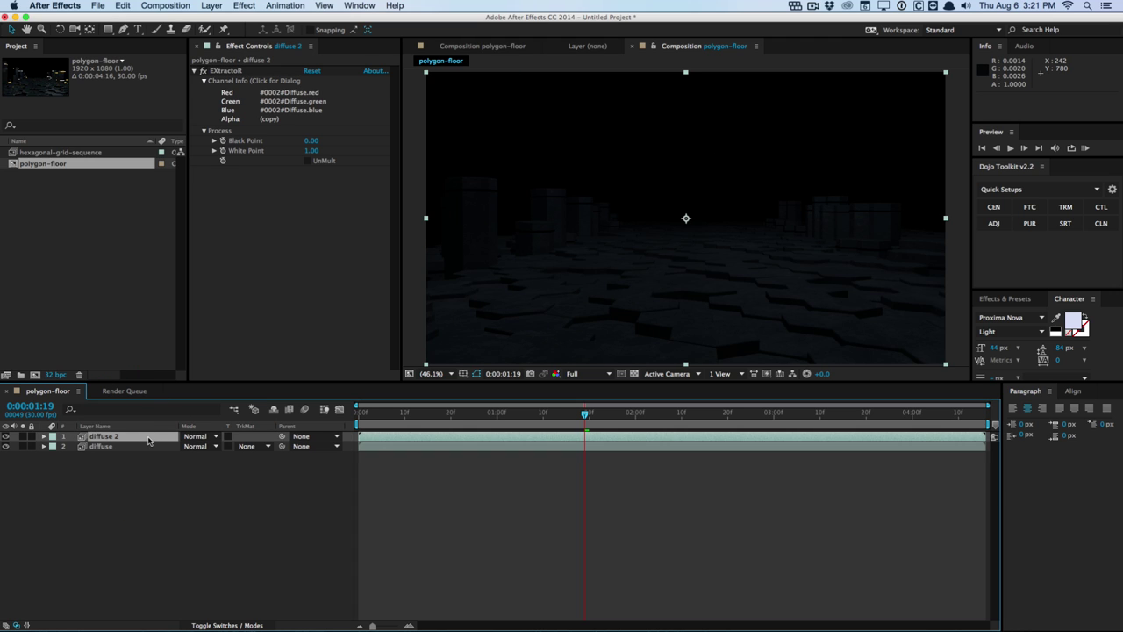
click(162, 437)
key(Return)
text(reflecti)
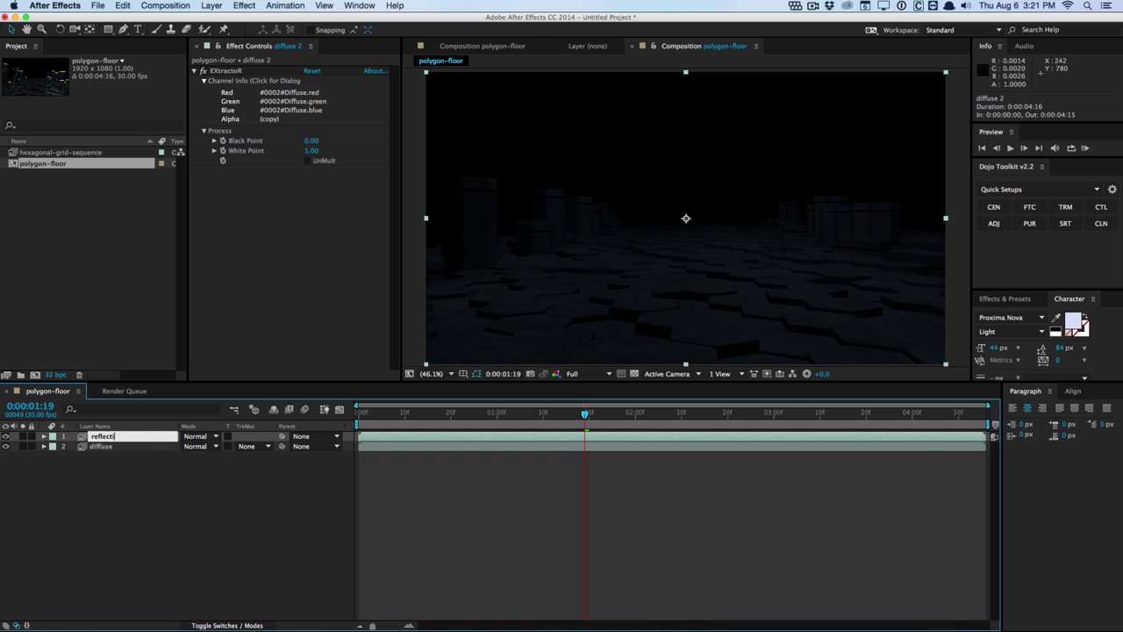
text(ons)
key(Return)
click(279, 101)
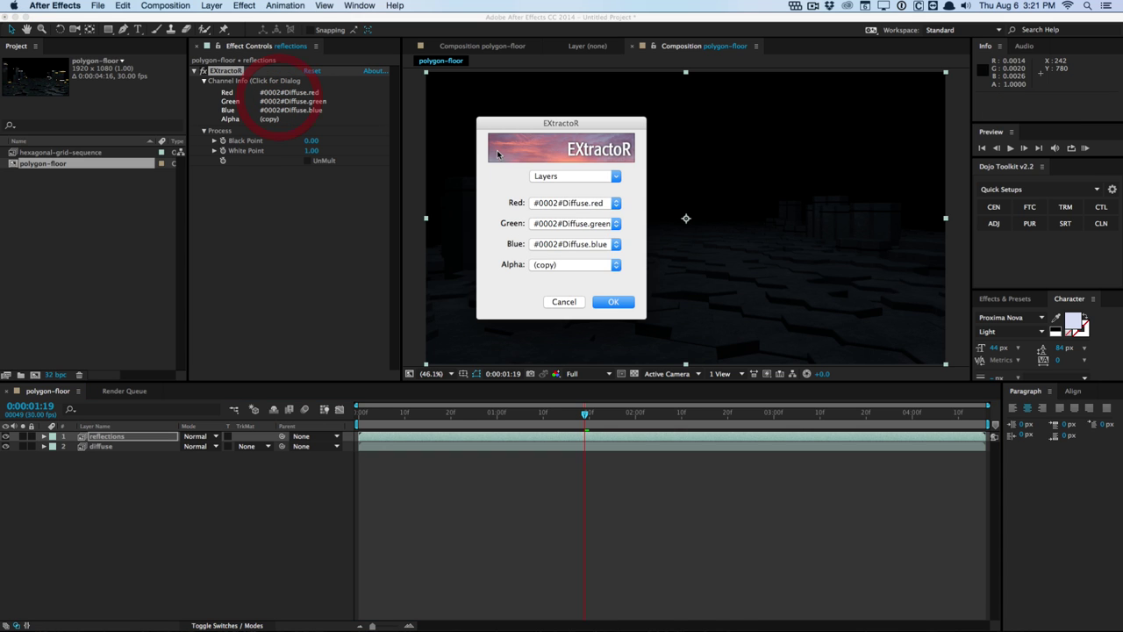
click(542, 178)
click(602, 223)
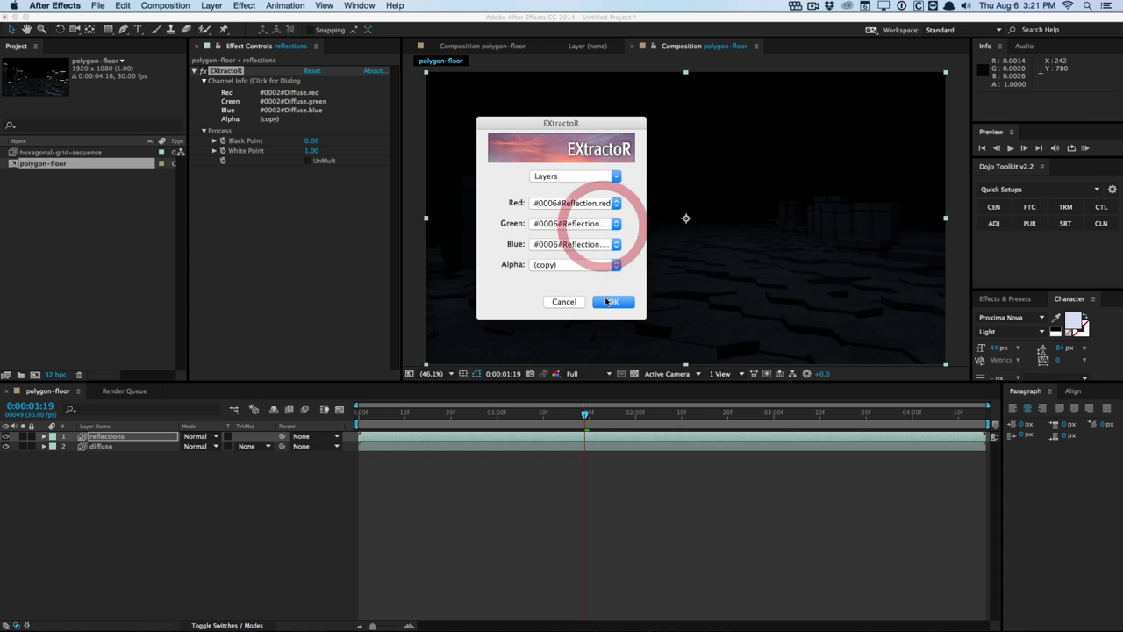
click(613, 300)
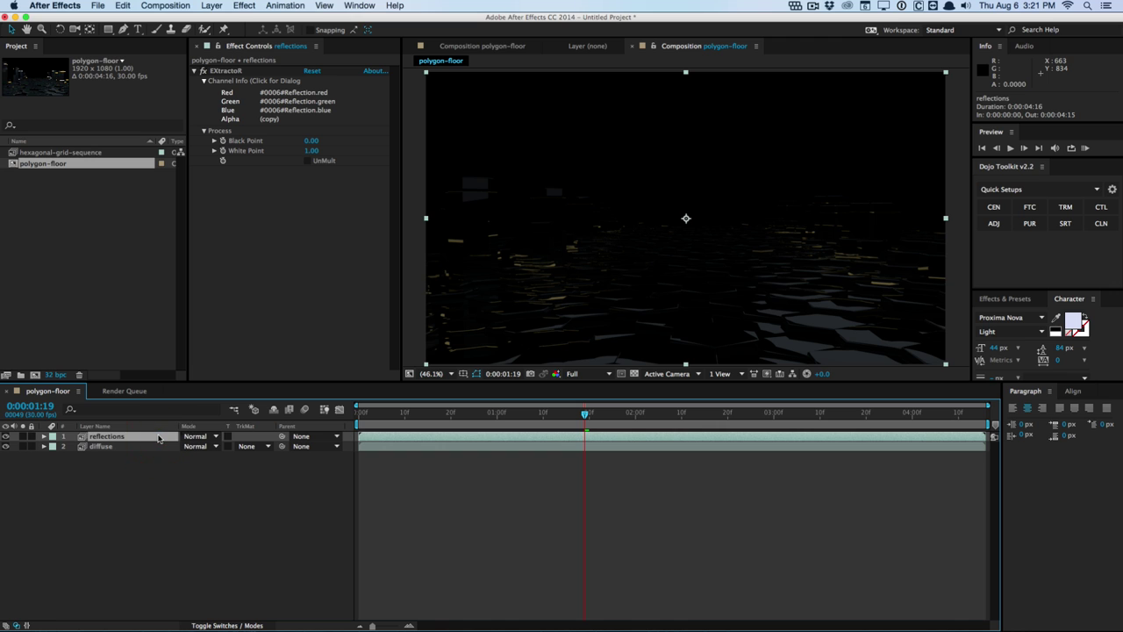
- Duplicate the reflections layer, set the copy's EXtractoR channels to the #0004#Shadow pass and name it shadows
key(super+d)
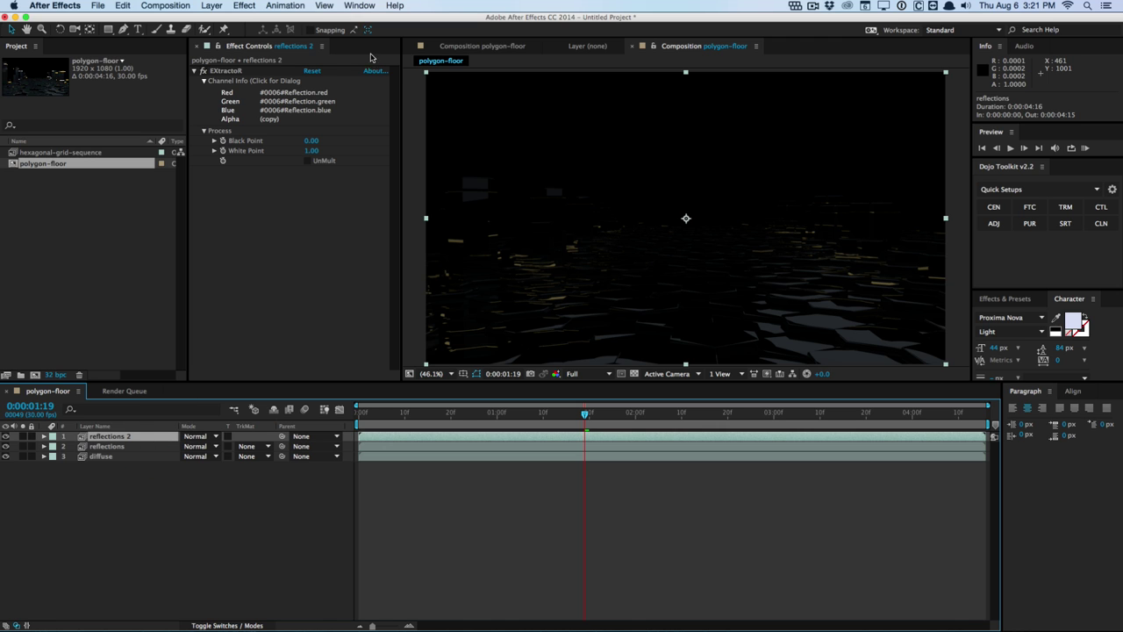
click(275, 110)
click(576, 177)
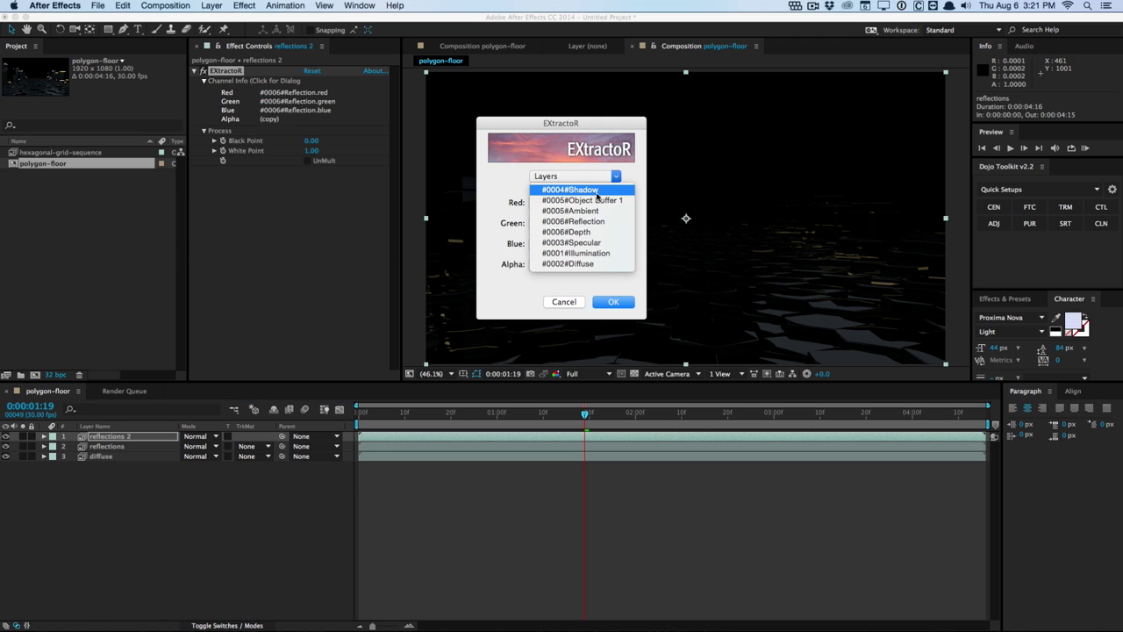
click(597, 191)
click(611, 301)
click(129, 434)
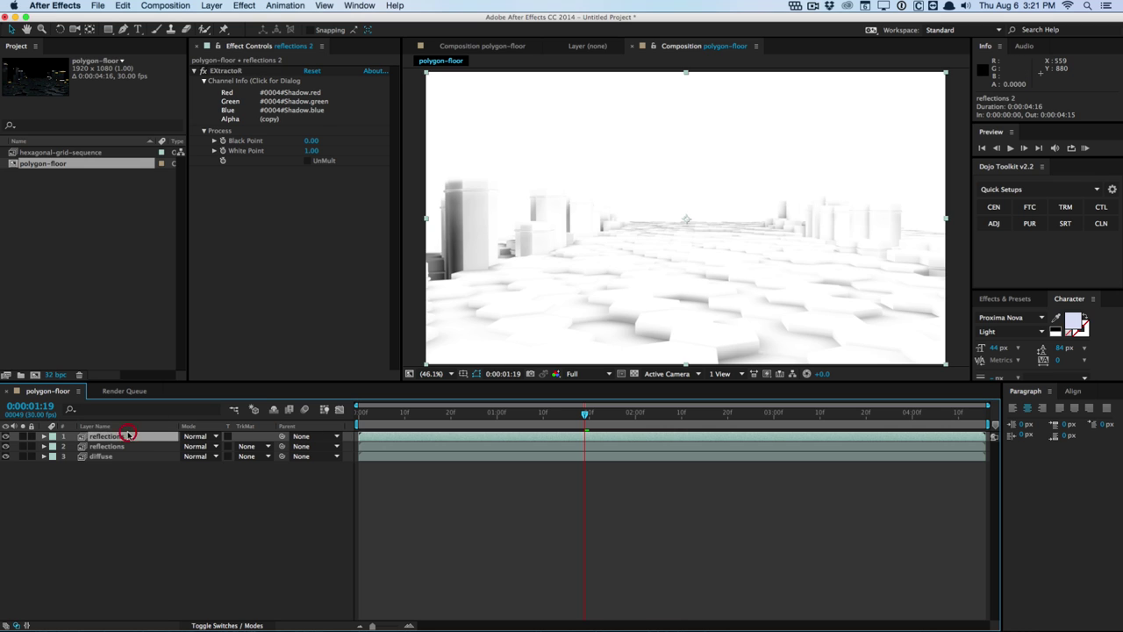
key(Return)
text(shadows)
key(Return)
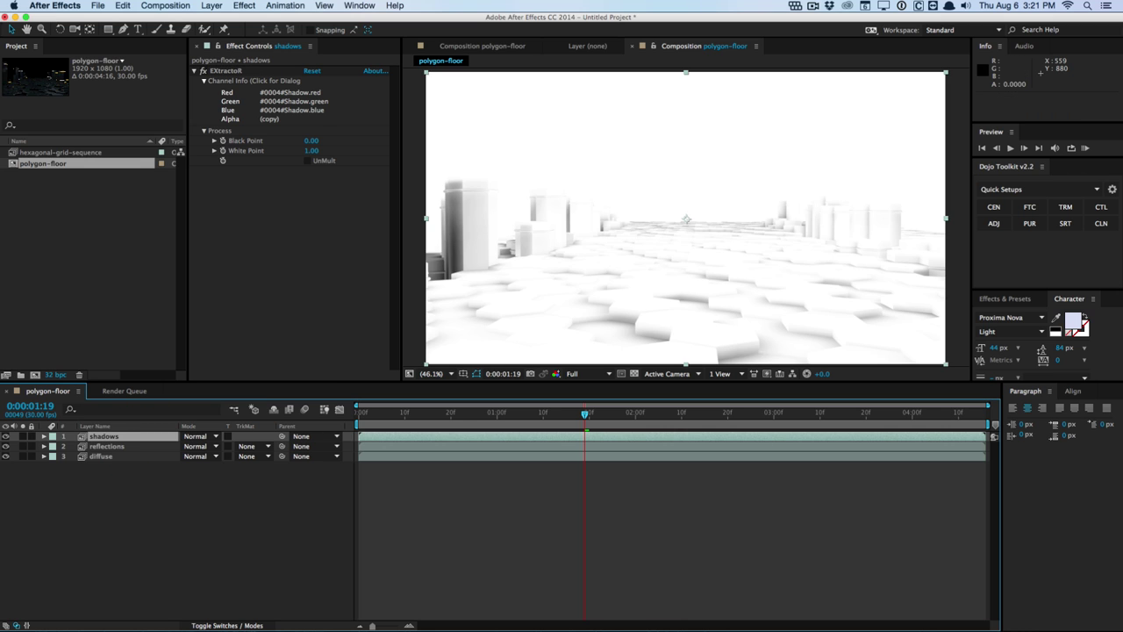
- Duplicate the shadows layer, set the copy's EXtractoR channels to the #0005#Ambient pass and name it ambient
key(ctrl+d)
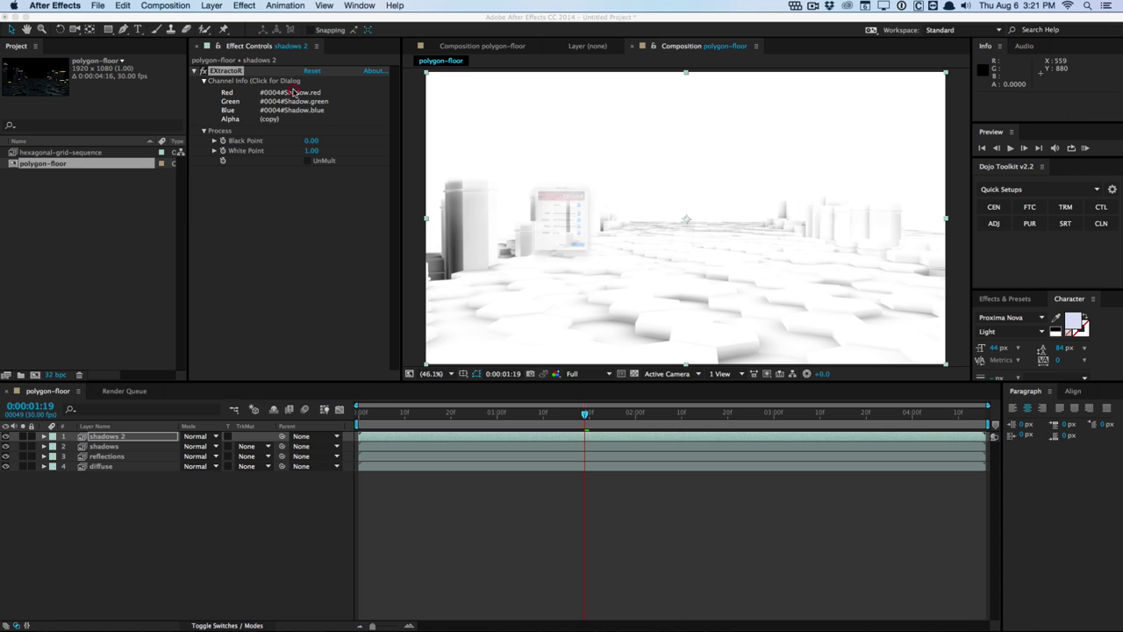
click(293, 93)
click(585, 183)
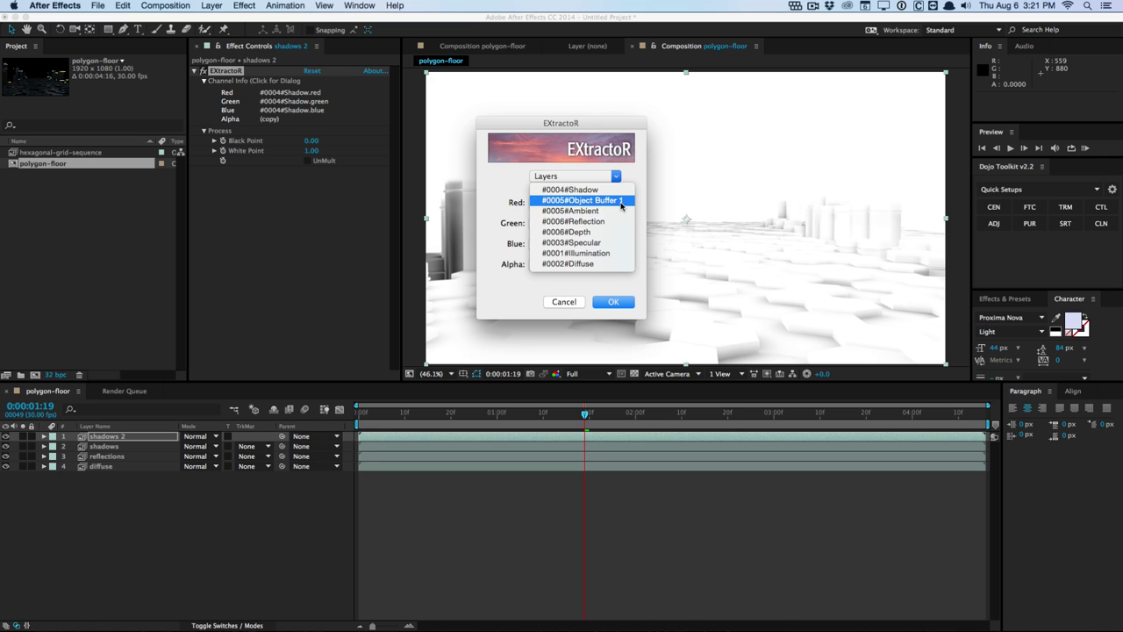
click(620, 213)
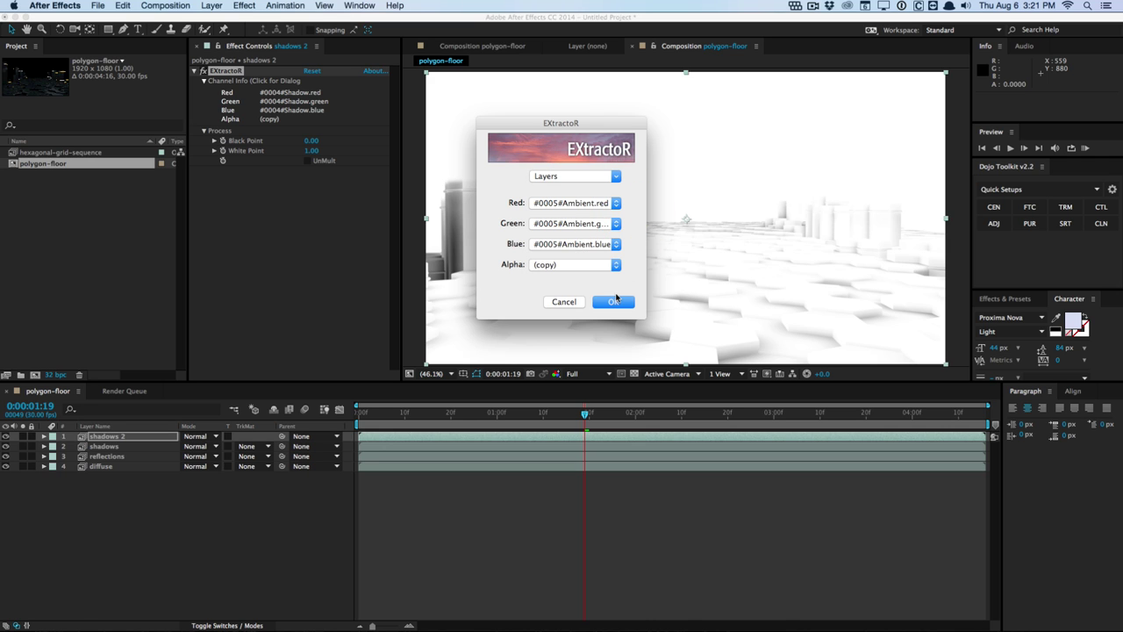
click(614, 301)
click(154, 435)
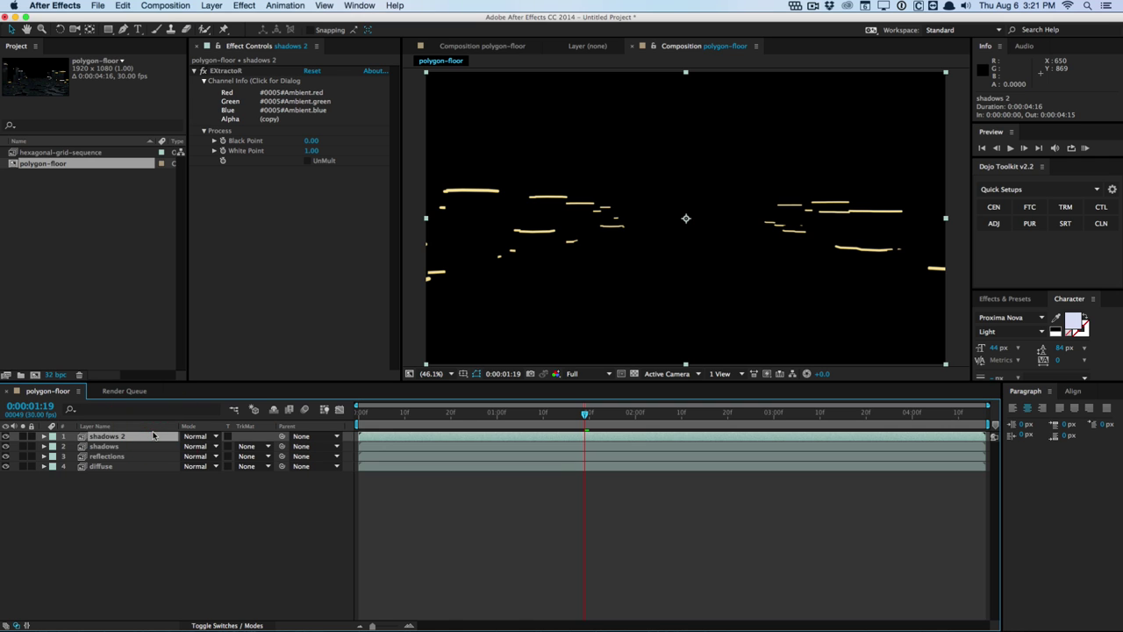
key(Return)
text(Ambient)
key(Return)
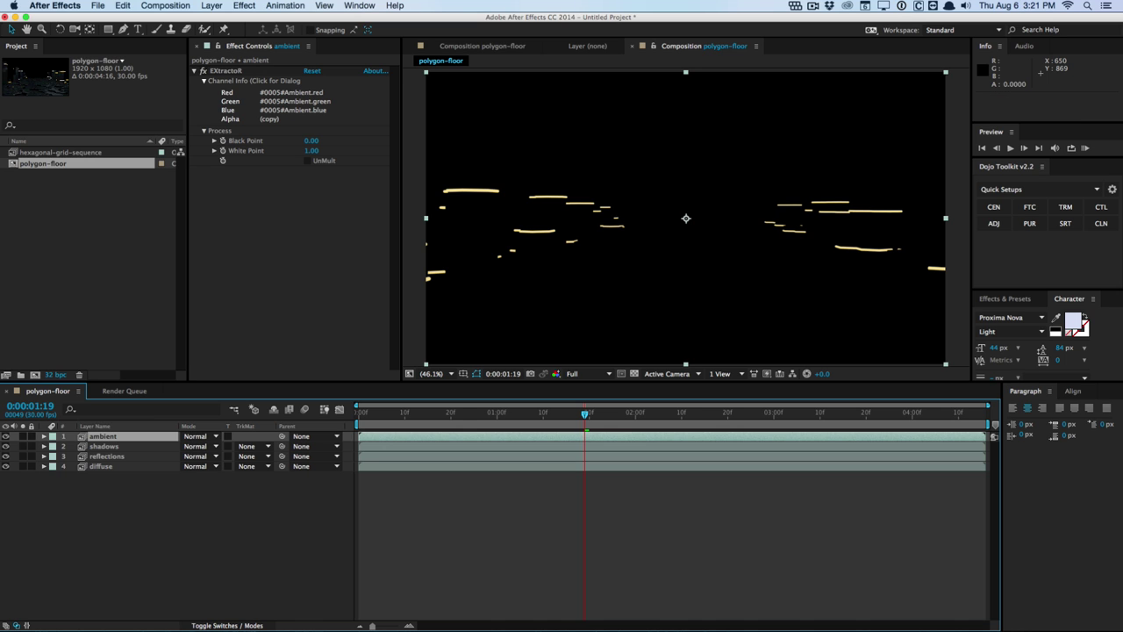
- Duplicate the ambient layer, set the copy's EXtractoR channels to the #0003#Specular pass and name it specular
key(super+d)
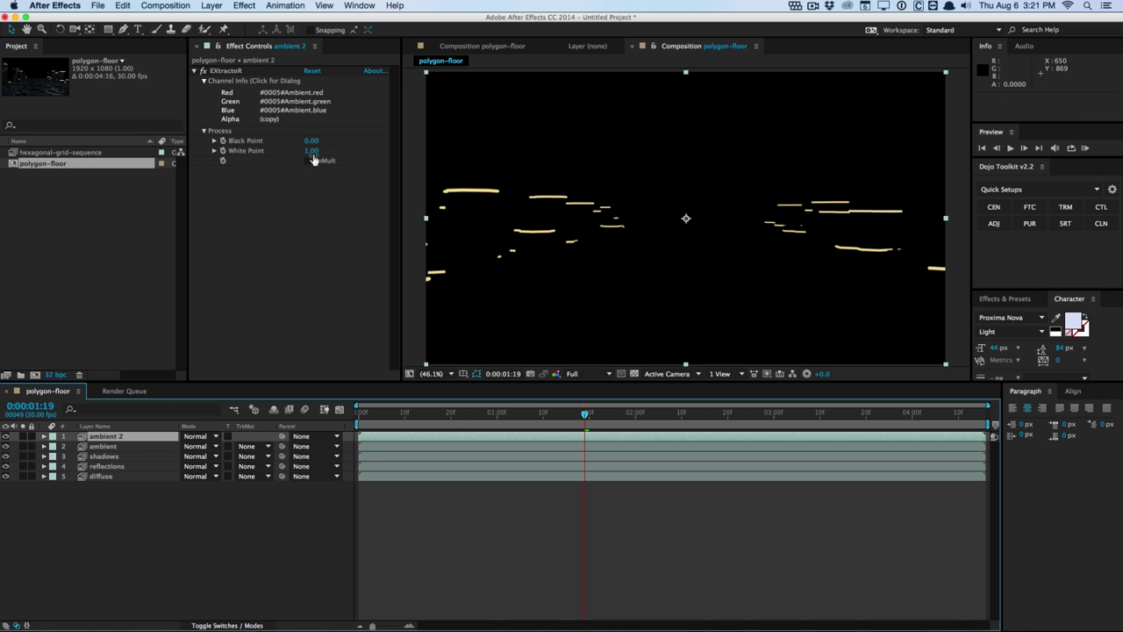
click(301, 114)
click(616, 176)
click(624, 243)
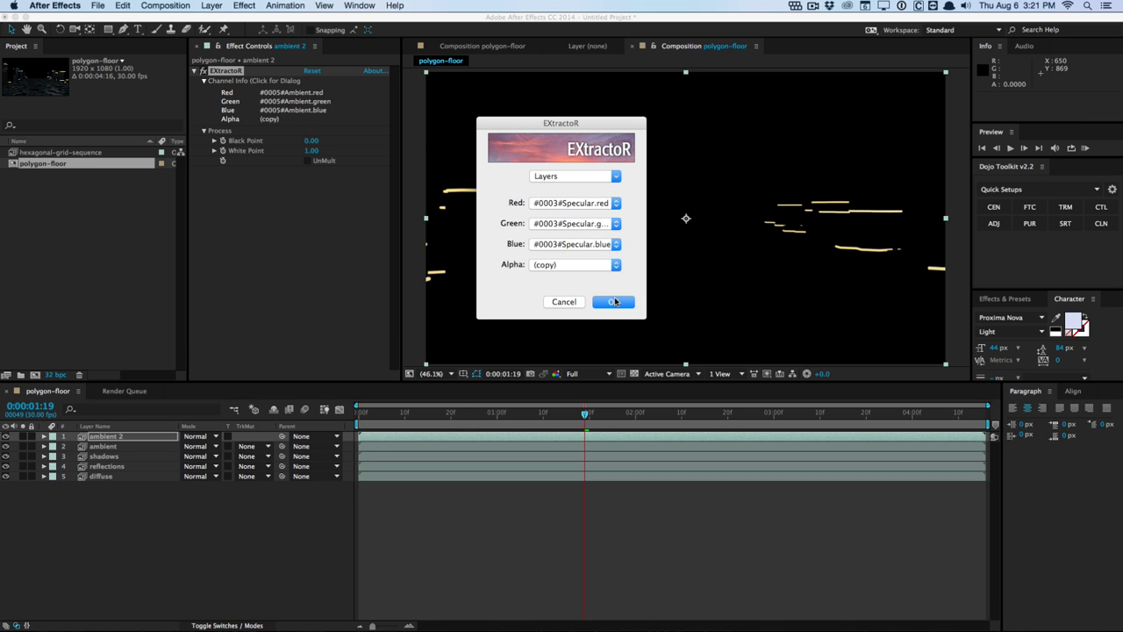
click(613, 301)
click(147, 439)
key(Return)
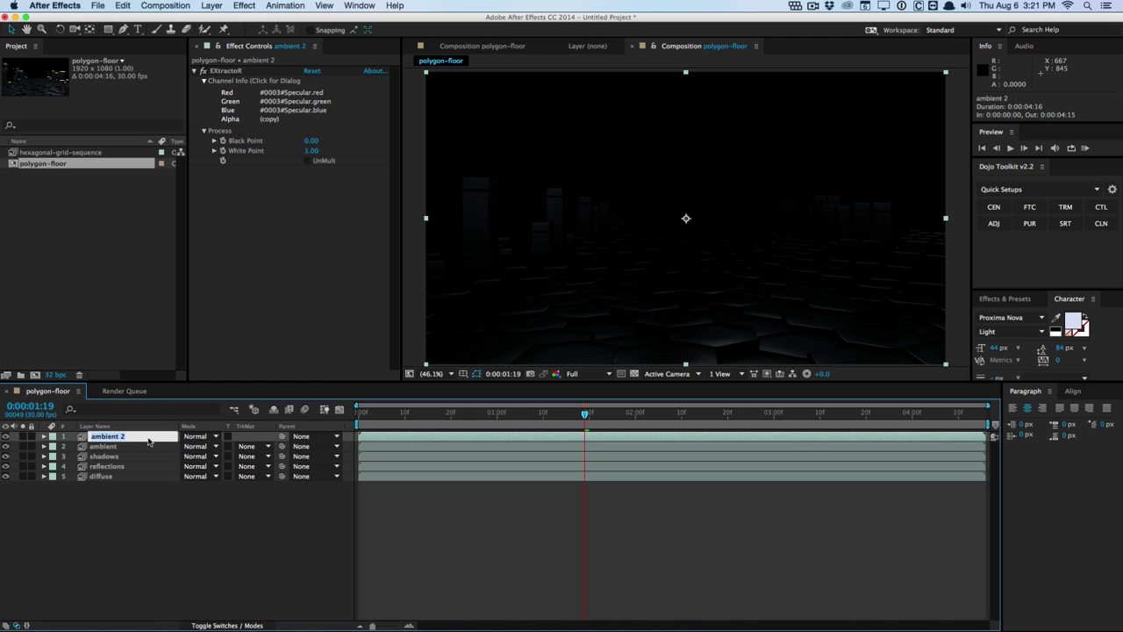
text(Sp)
text(ecular)
key(Return)
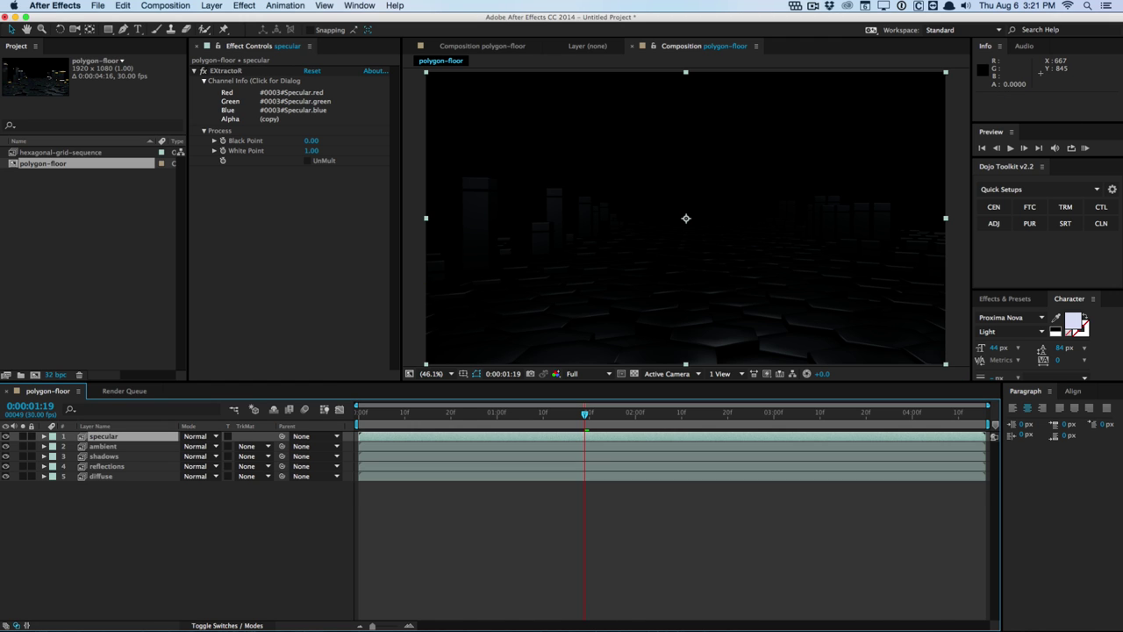
- Duplicate the specular layer, set the copy's EXtractoR channels to the #0001#Illumination pass and name it illumination
key(super+d)
click(260, 94)
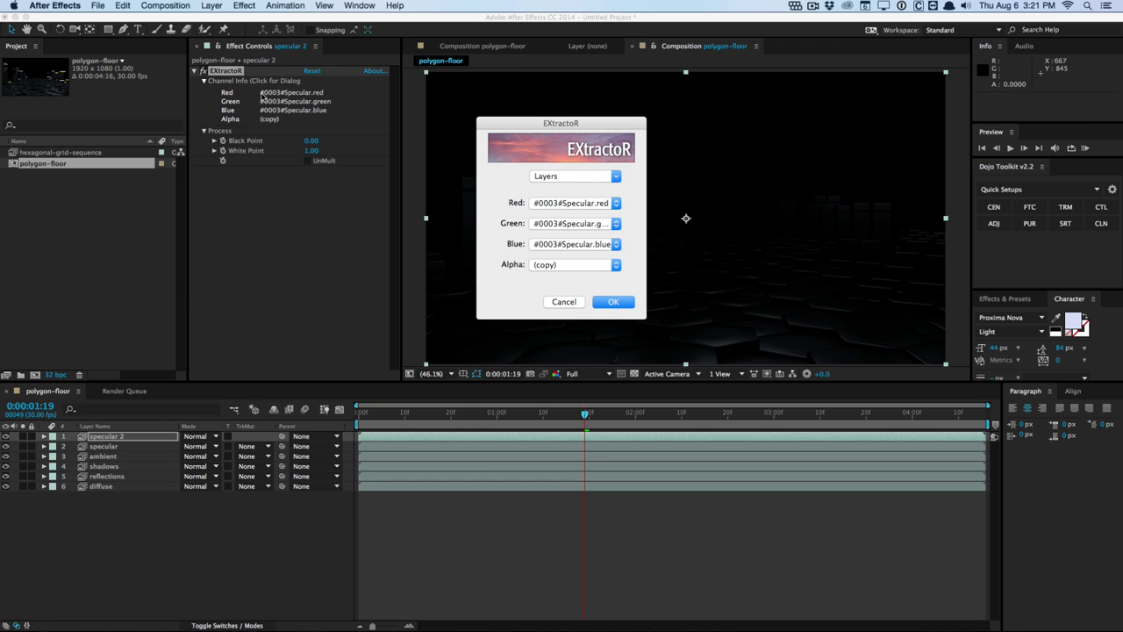
click(580, 176)
click(605, 253)
click(611, 302)
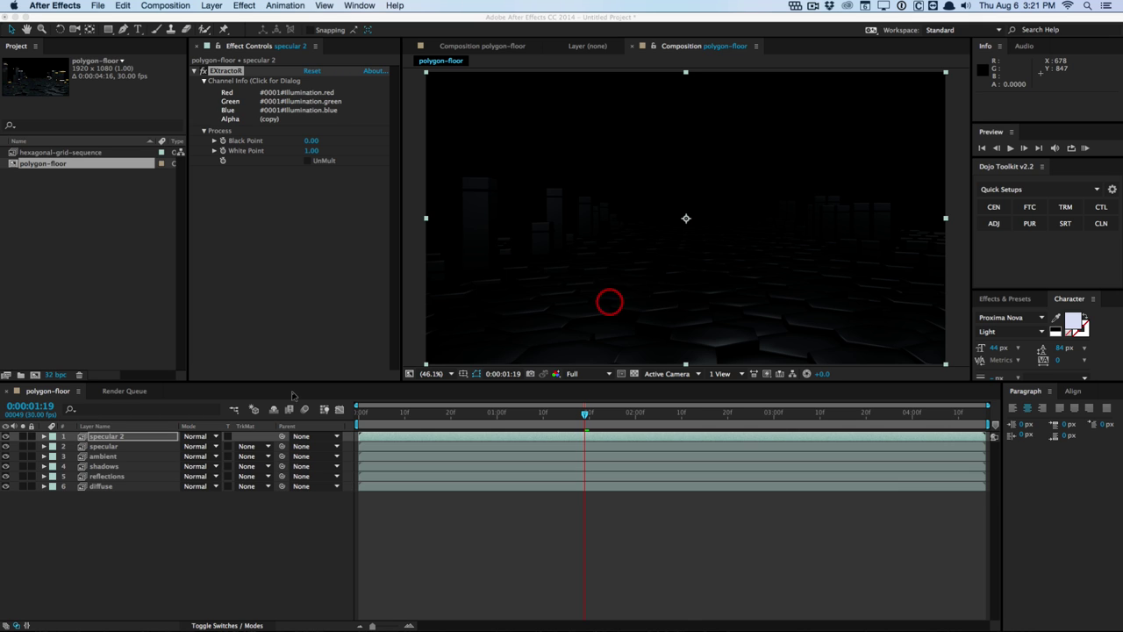
click(151, 441)
key(Return)
text(illu)
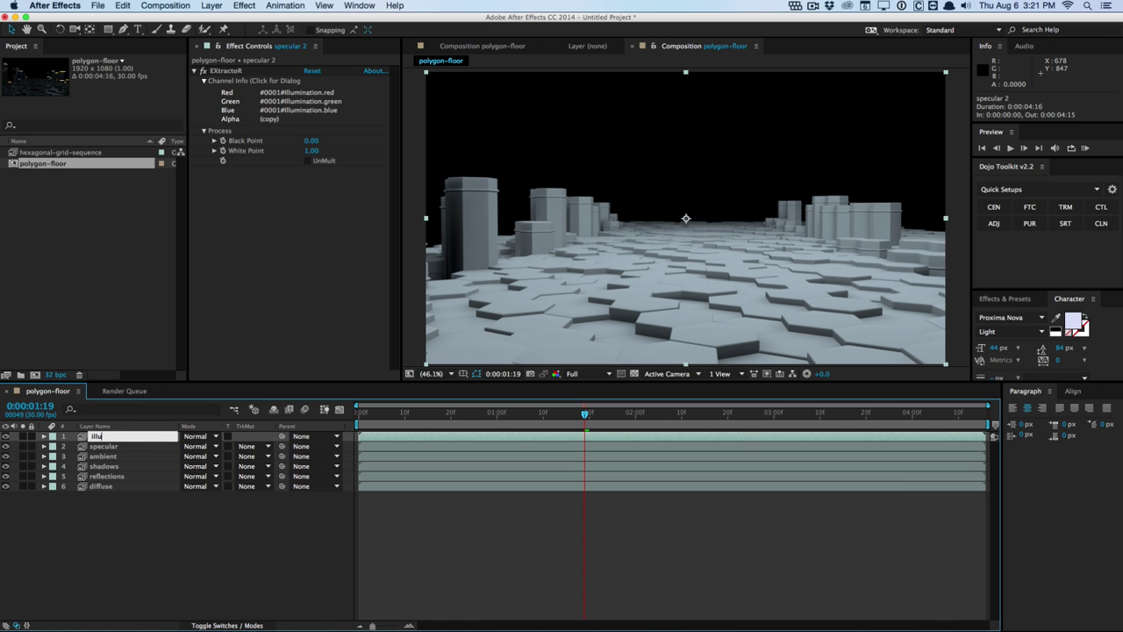
text(mination)
key(Return)
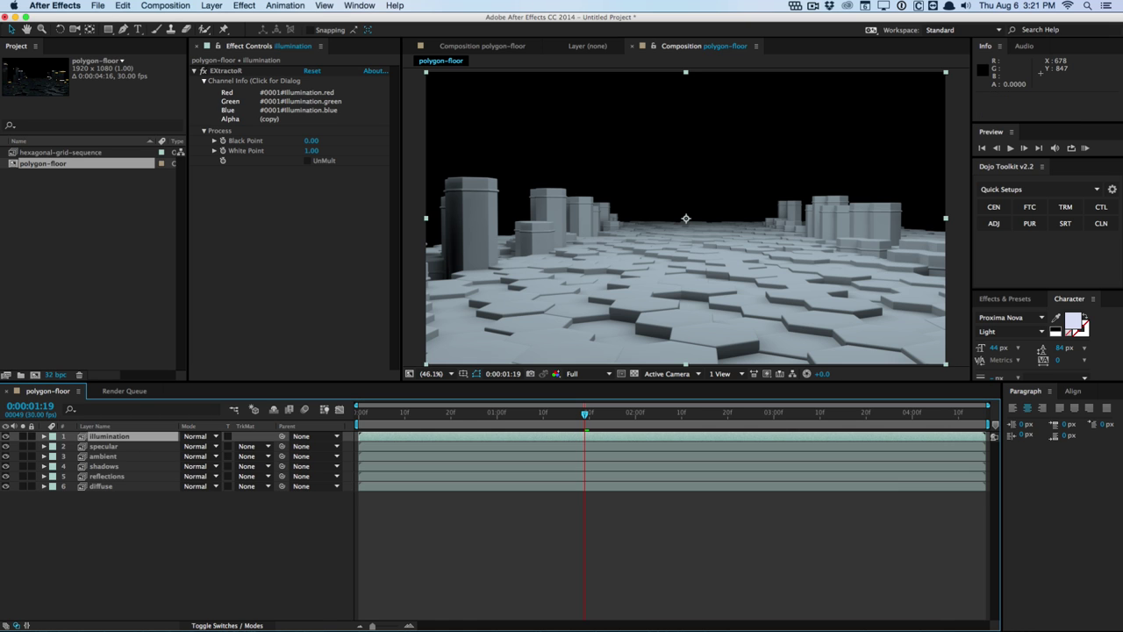
- Duplicate the illumination layer, set the copy's EXtractoR channels to the #0006#Depth pass and name it depth
key(ctrl+d)
click(299, 98)
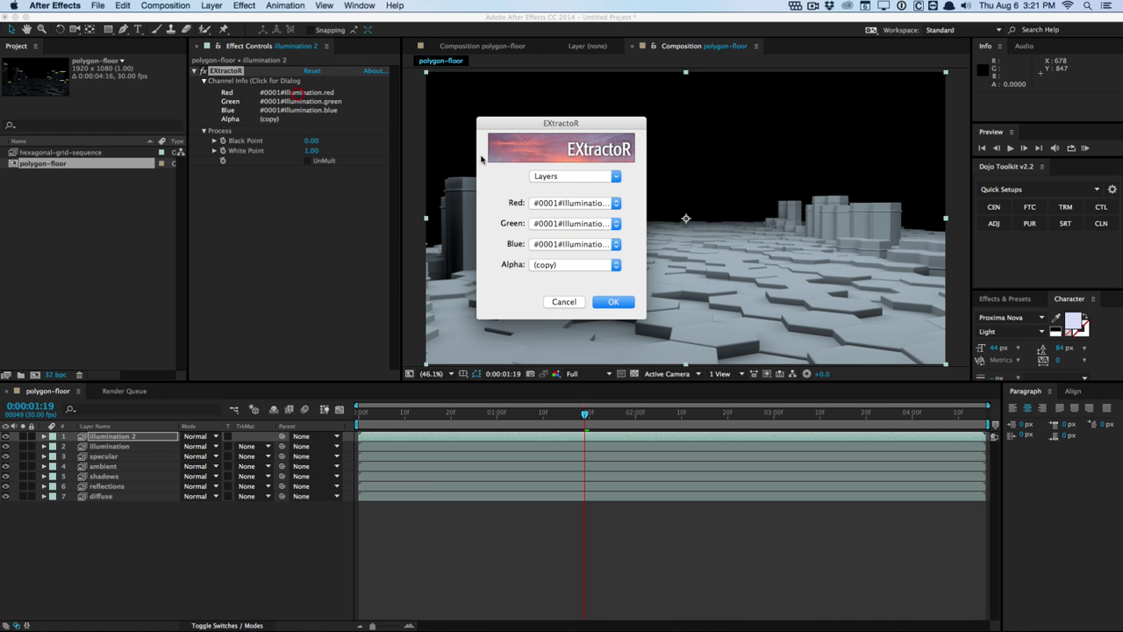
click(552, 175)
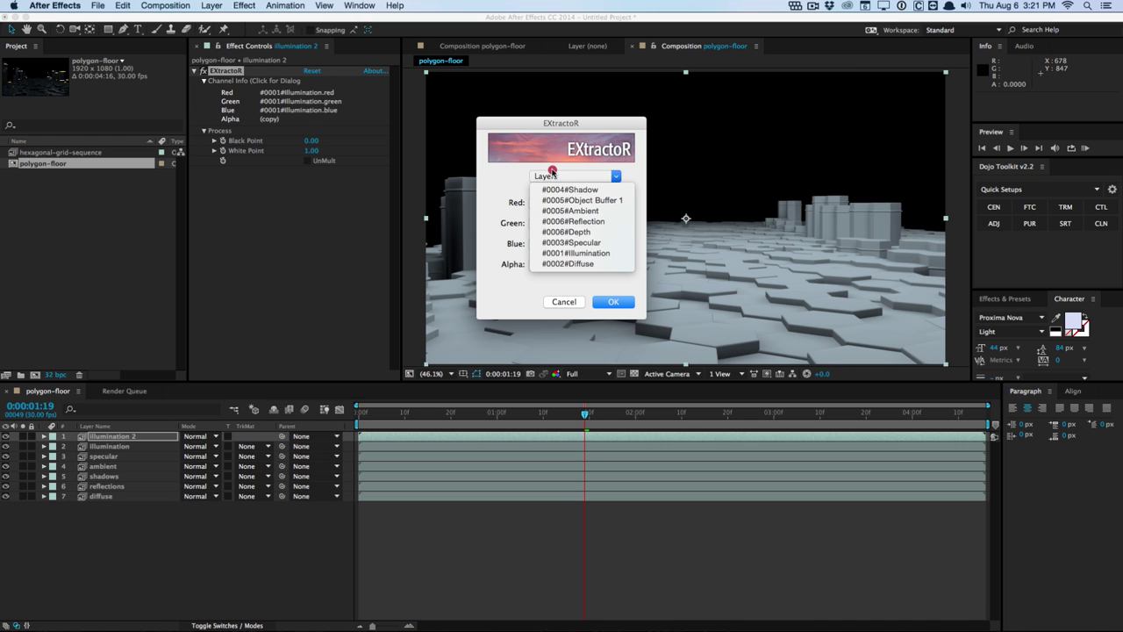
click(629, 233)
click(616, 300)
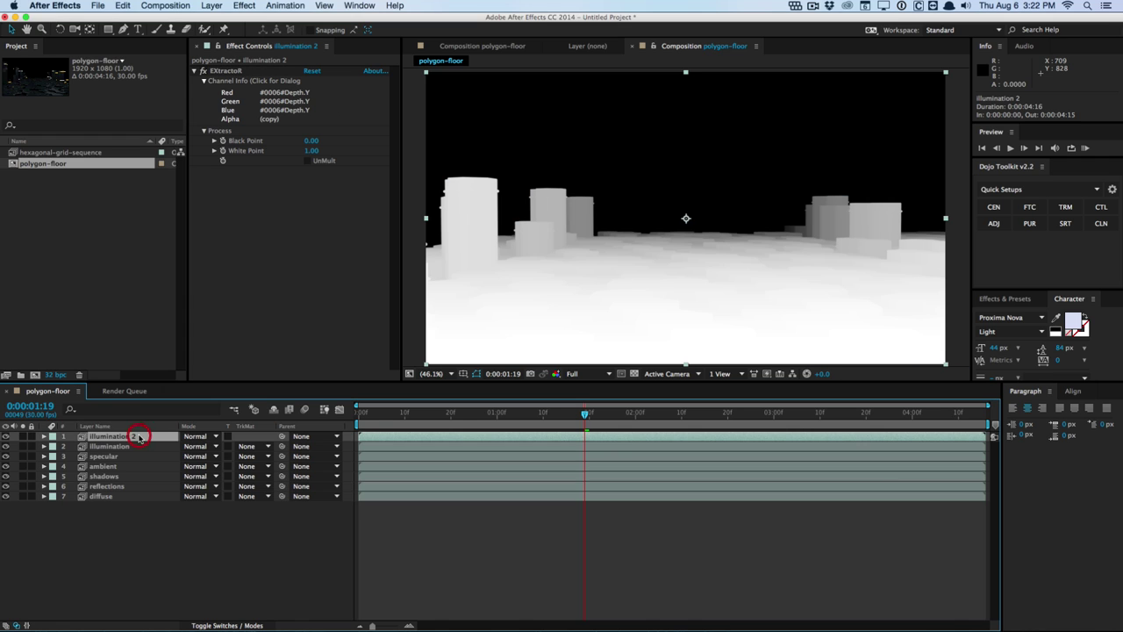
text(depth)
key(Return)
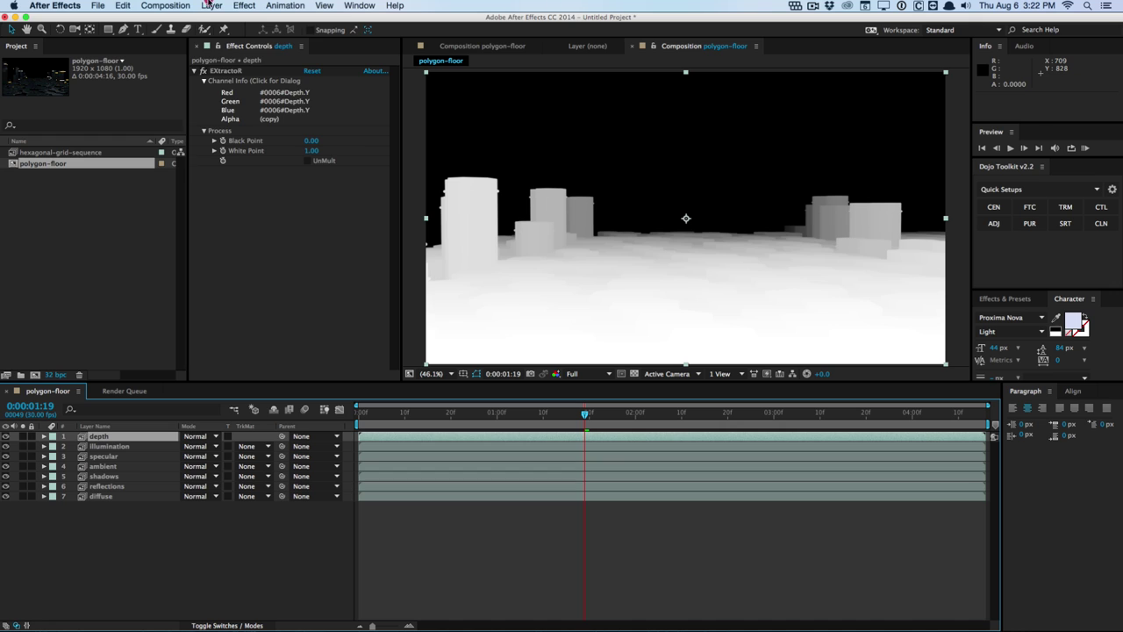
- Pre-compose the depth layer into a new composition named depth-pass, moving all attributes into it
click(211, 5)
click(253, 408)
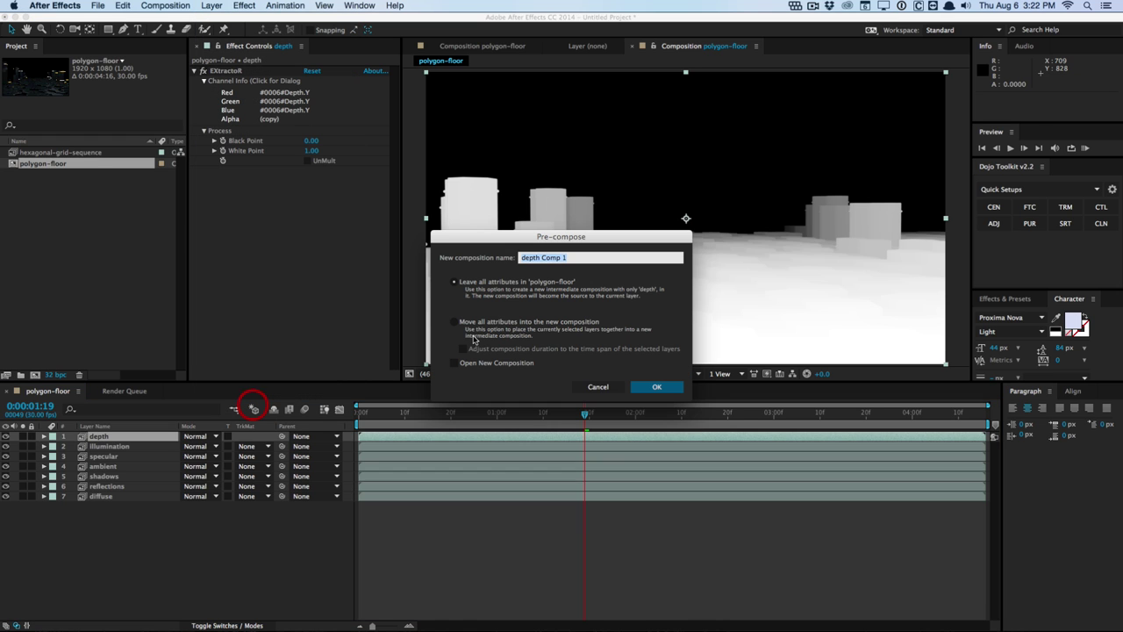
click(496, 325)
click(603, 257)
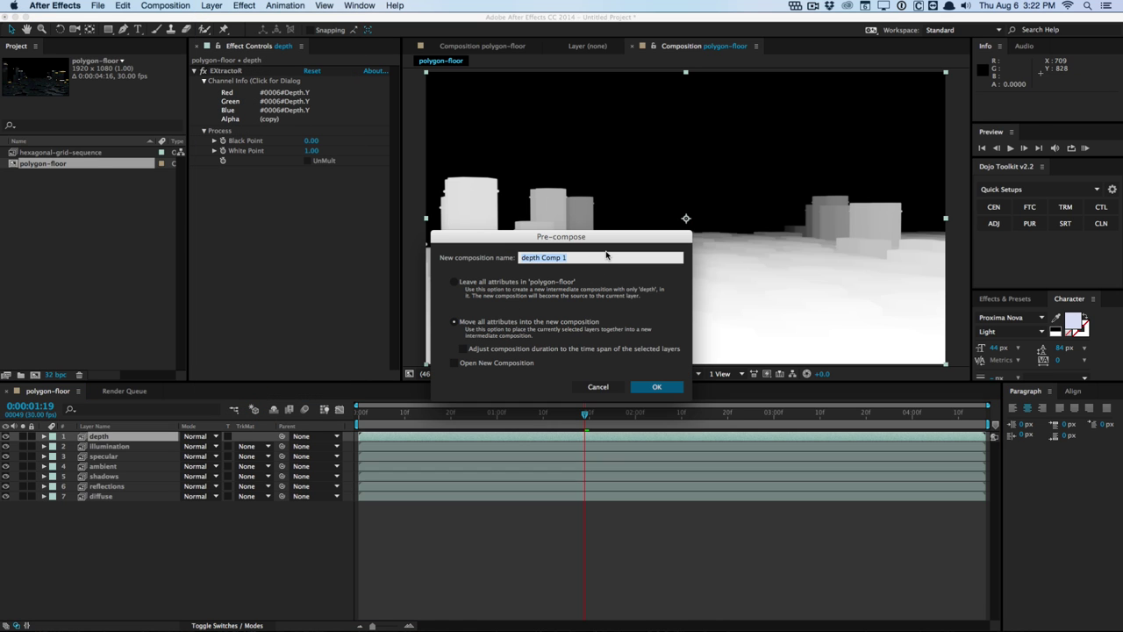
text(de)
key(Return)
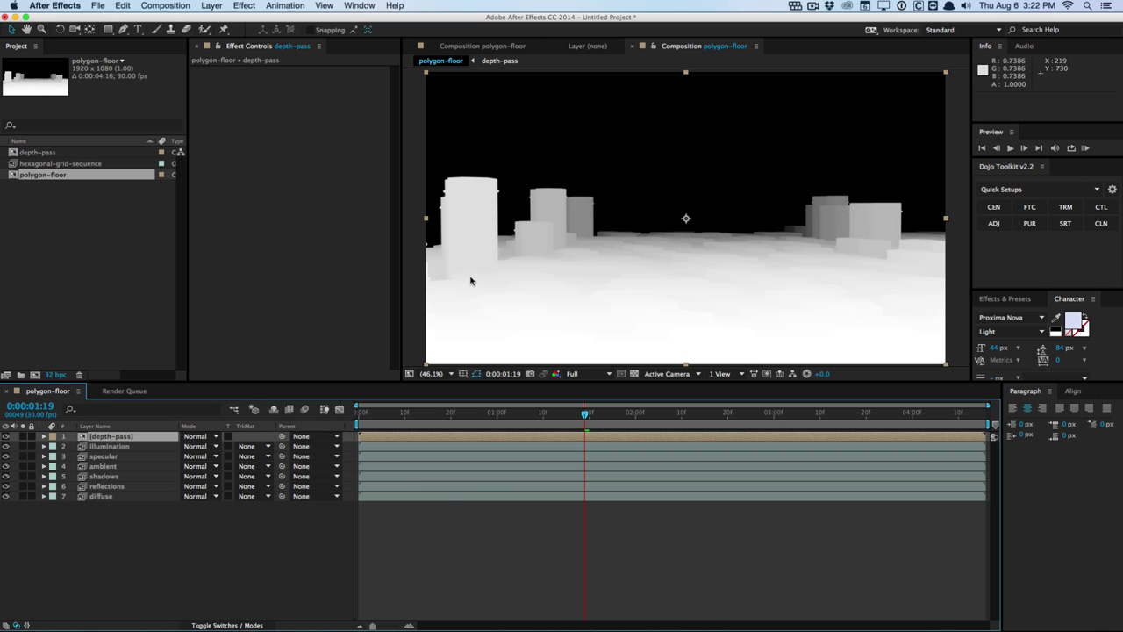
- Move the depth-pass layer to the bottom of the stack and hide every layer except diffuse and reflections
drag(143, 438, 156, 532)
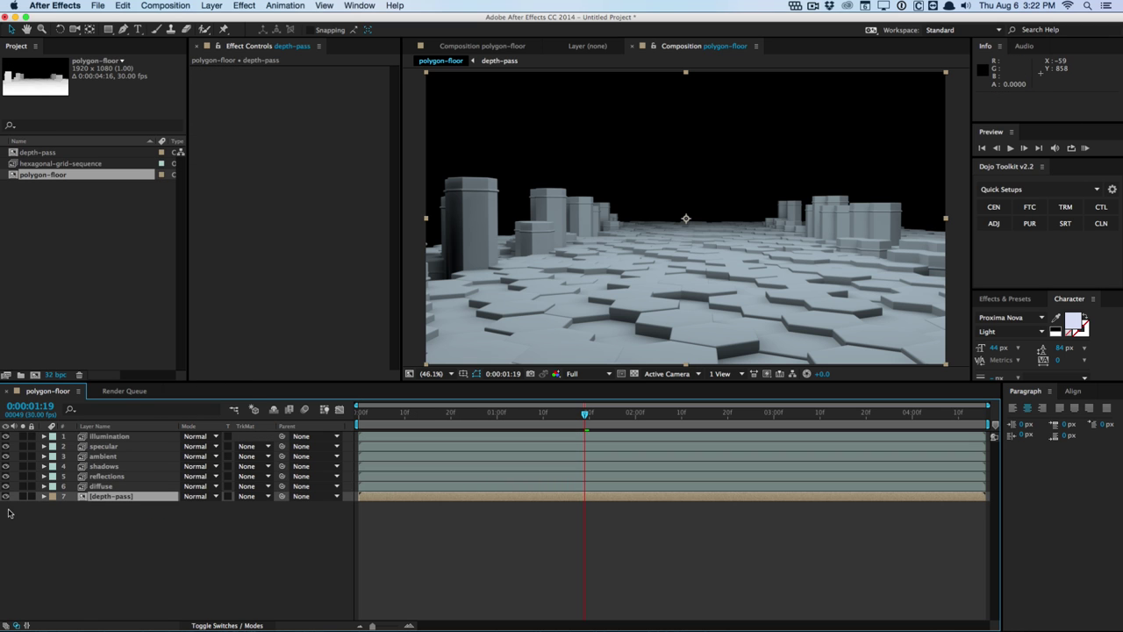
click(6, 497)
click(123, 487)
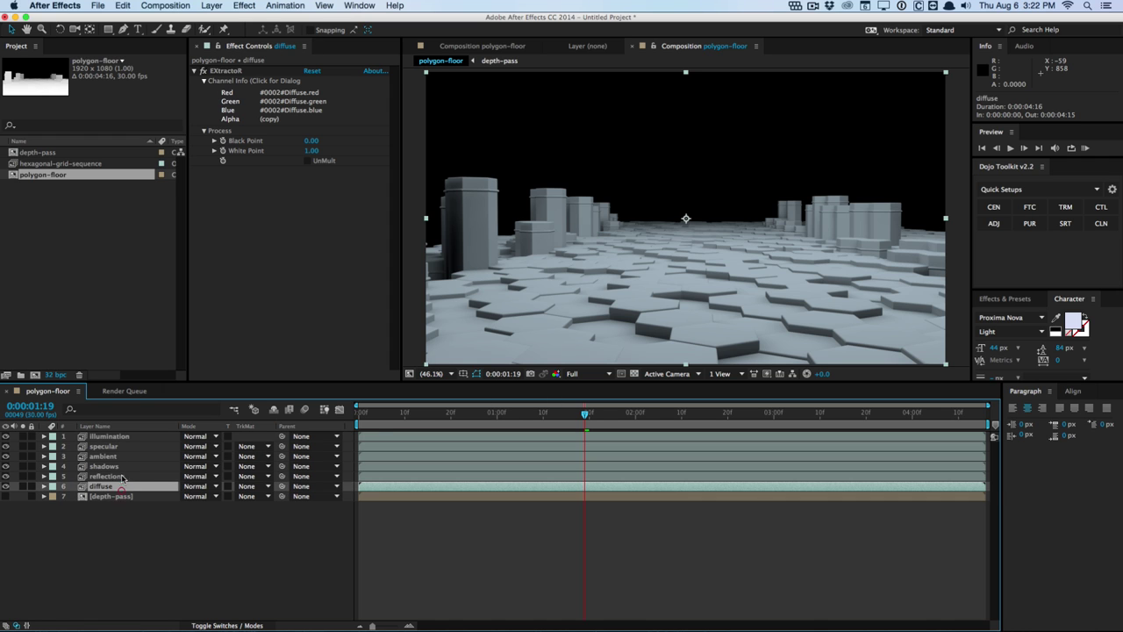
alt+click(5, 482)
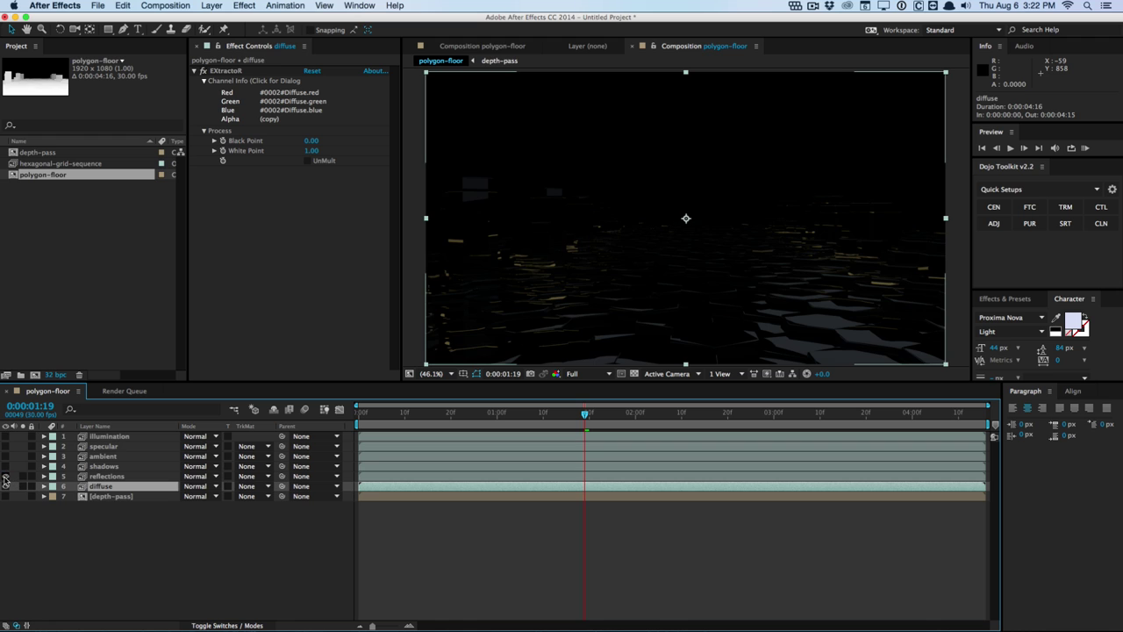
- Set the reflections layer's blending mode to Screen
click(97, 476)
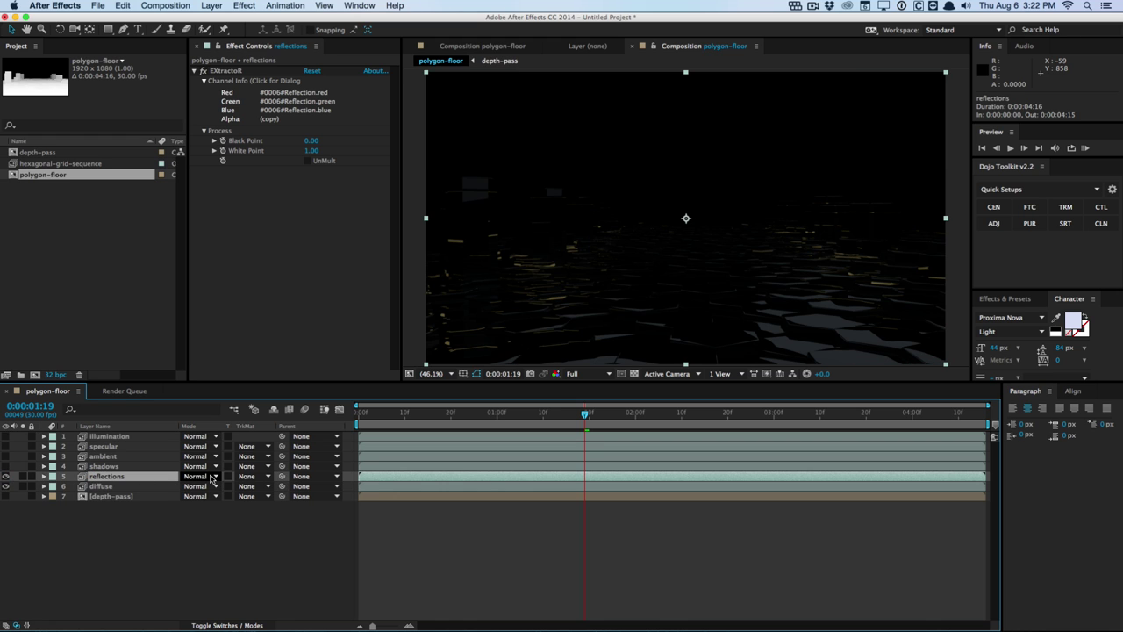
click(211, 478)
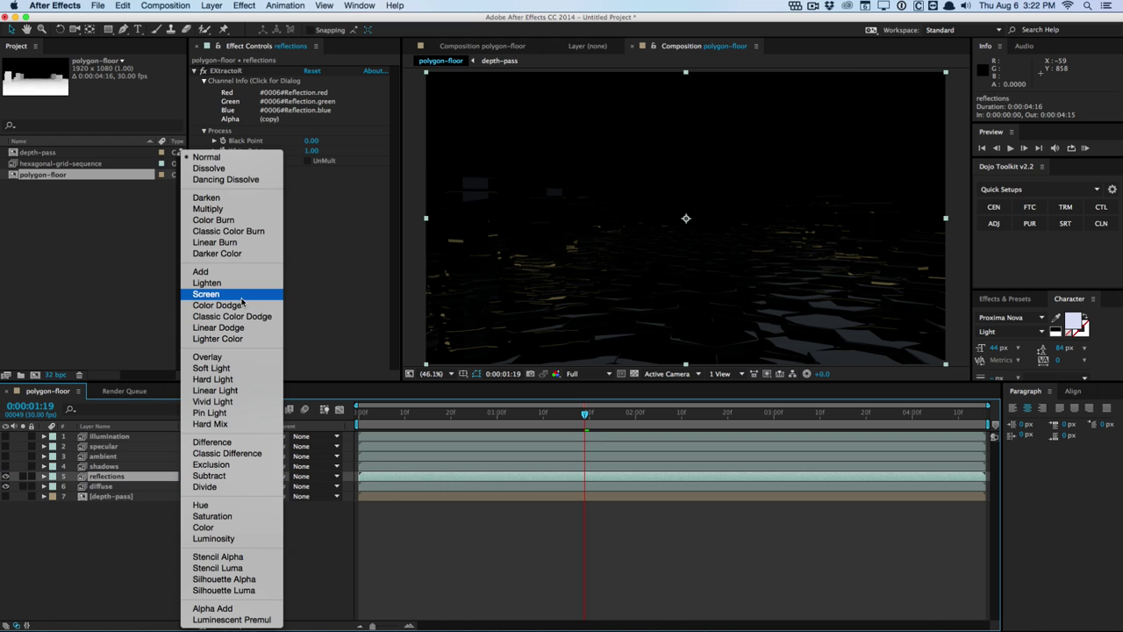
click(207, 294)
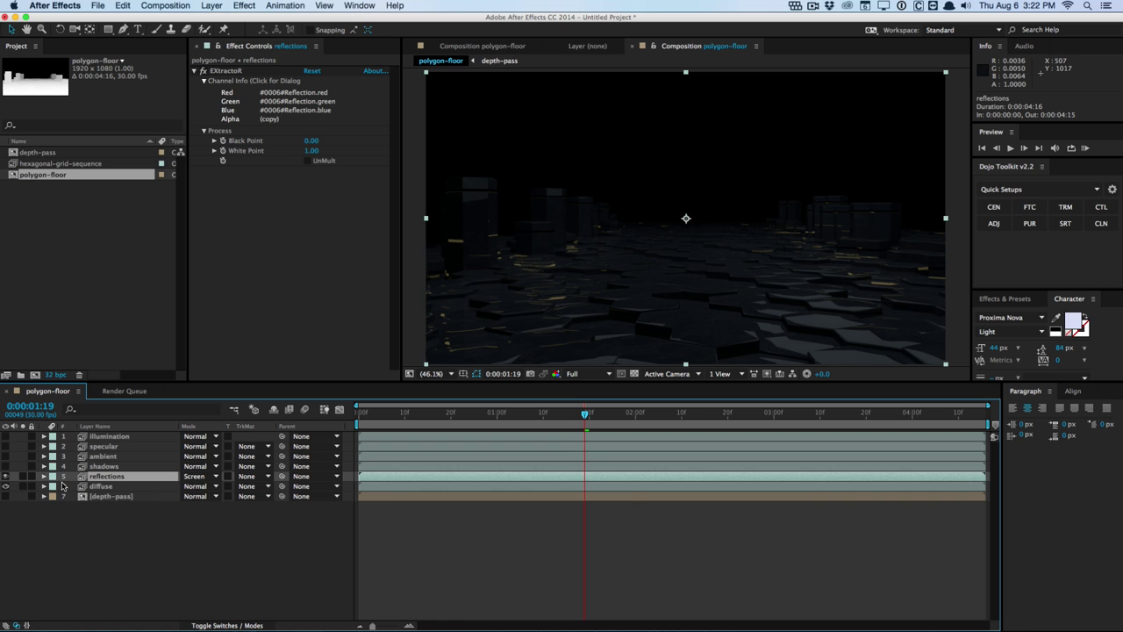
- Make the shadows layer visible and set its blending mode to Multiply
click(117, 466)
click(6, 465)
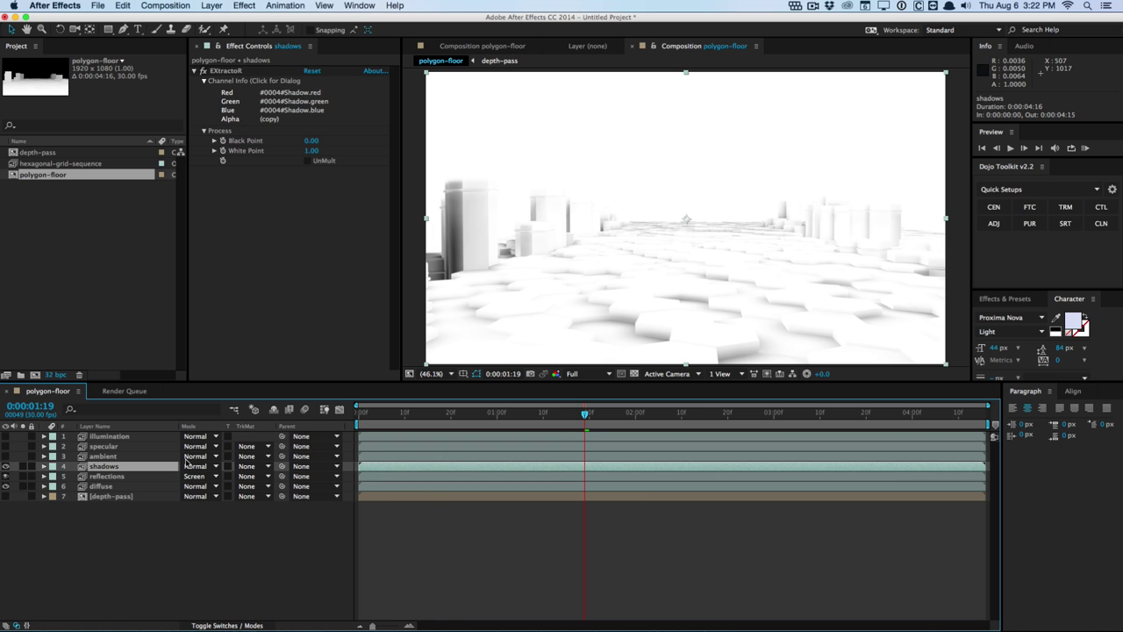
click(205, 466)
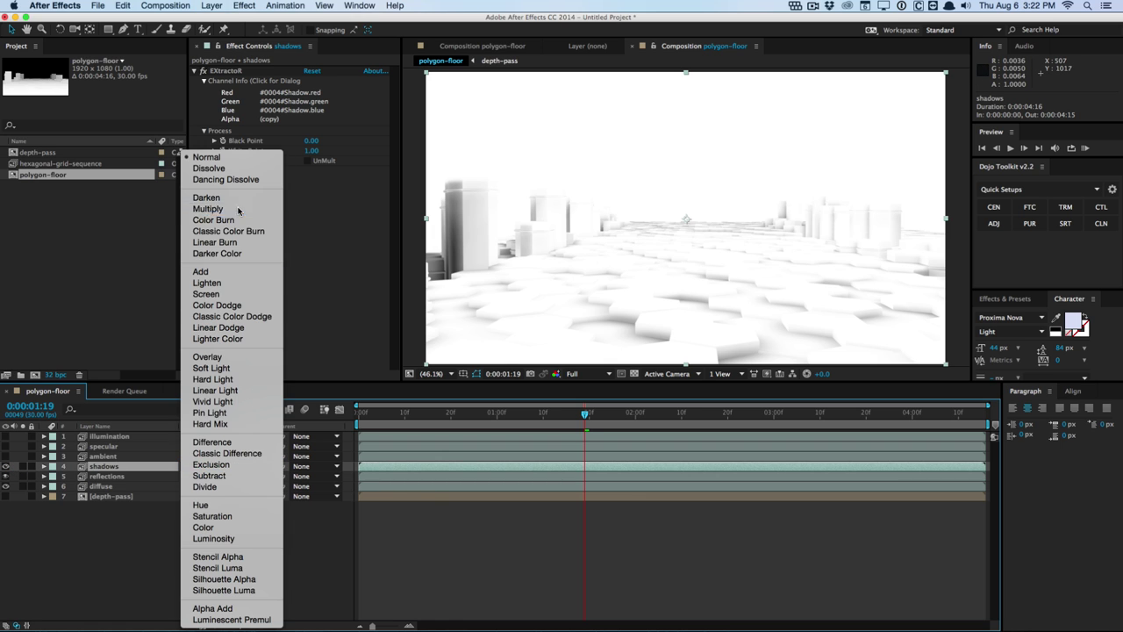
click(206, 211)
- Make the ambient layer visible and set its blending mode to Screen
click(104, 456)
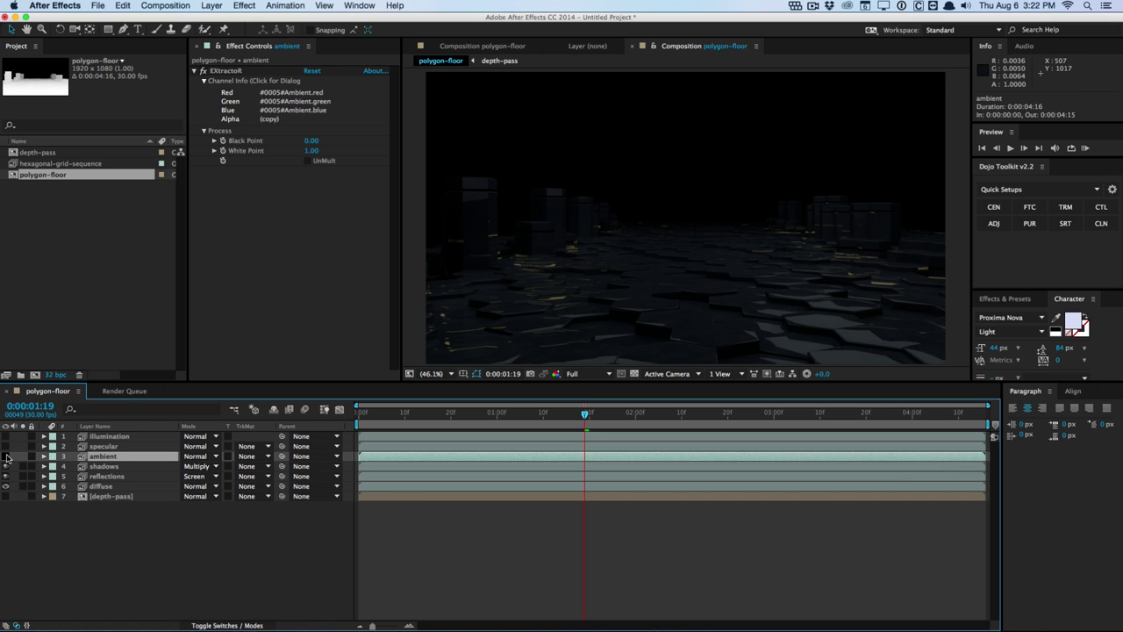
click(6, 456)
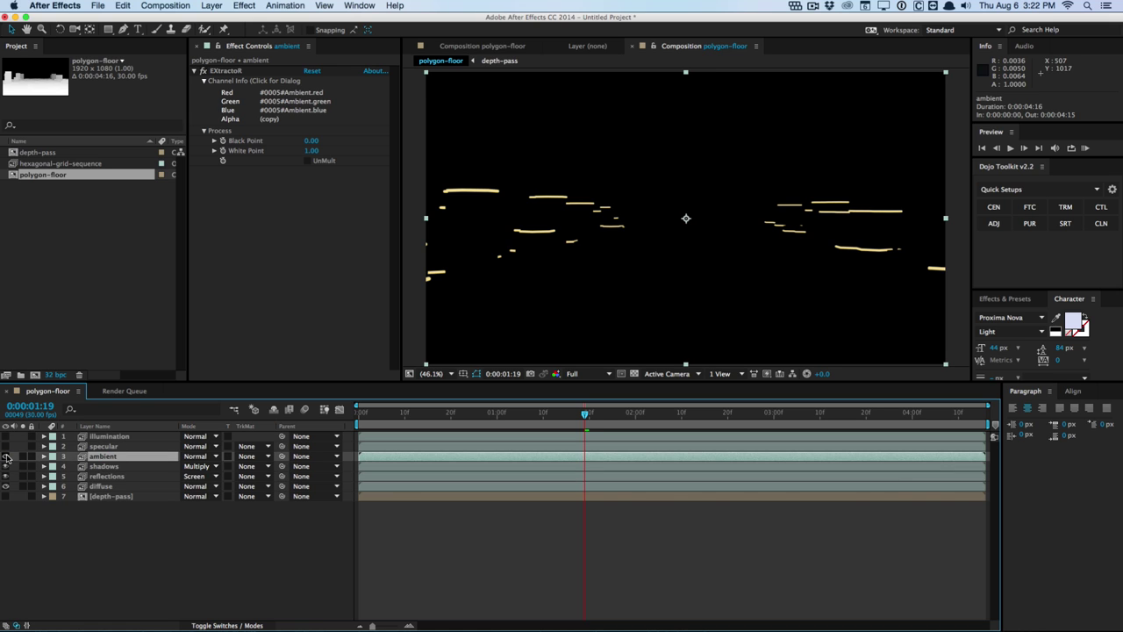
click(200, 457)
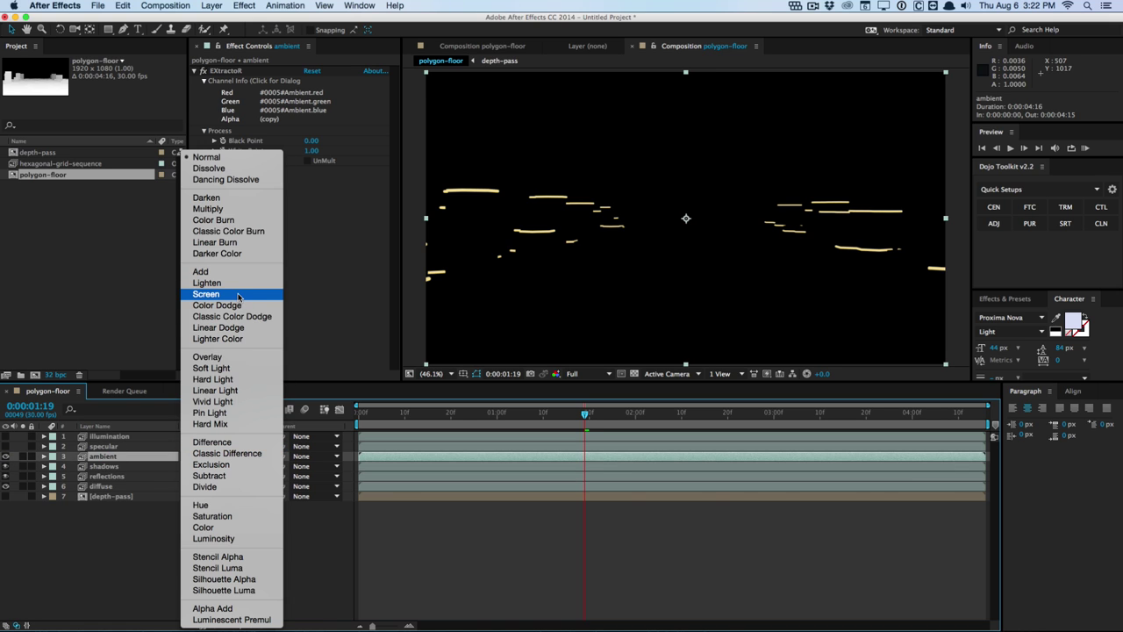
click(238, 296)
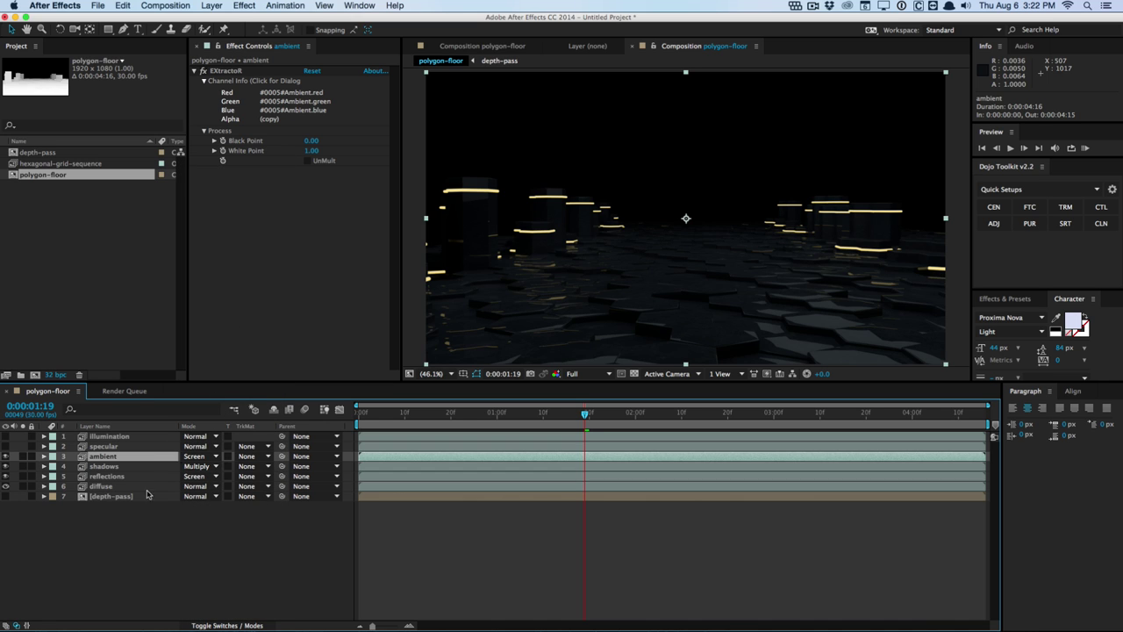
- Make the specular layer visible and set its blending mode to Screen
click(106, 446)
click(6, 447)
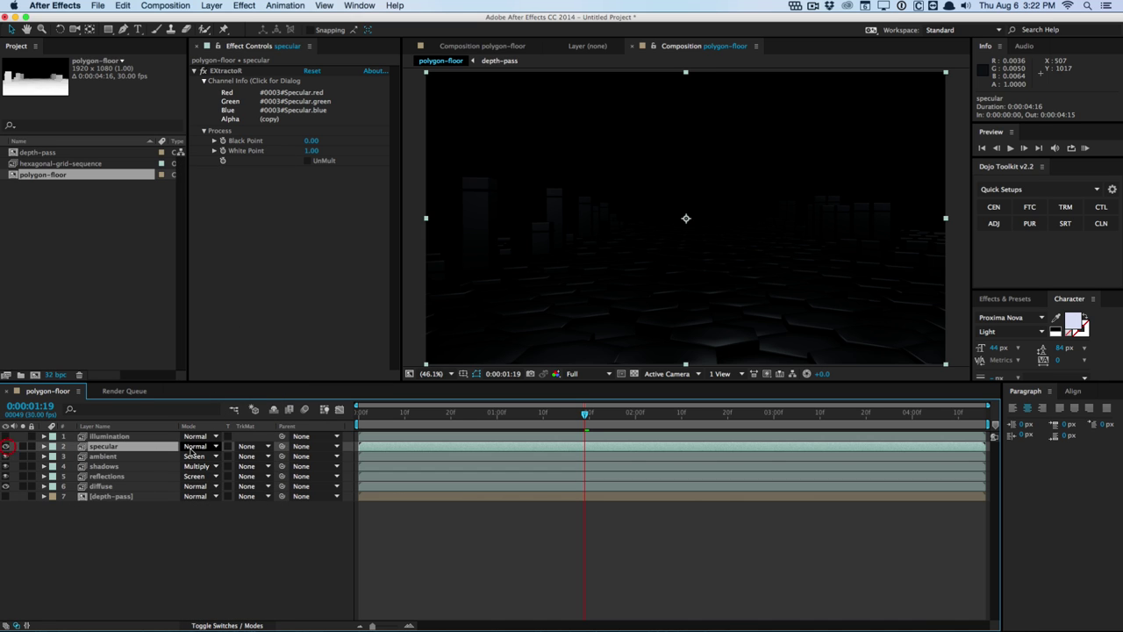
click(195, 446)
click(209, 293)
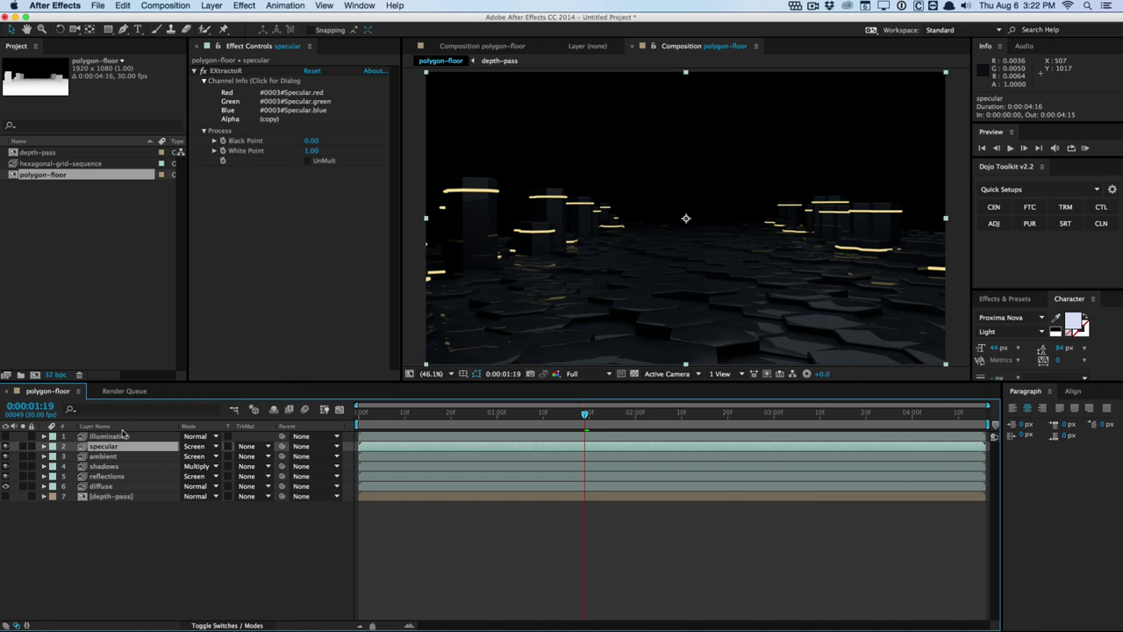
- Show the illumination layer with Soft Light blending and move it directly above the diffuse layer
click(121, 436)
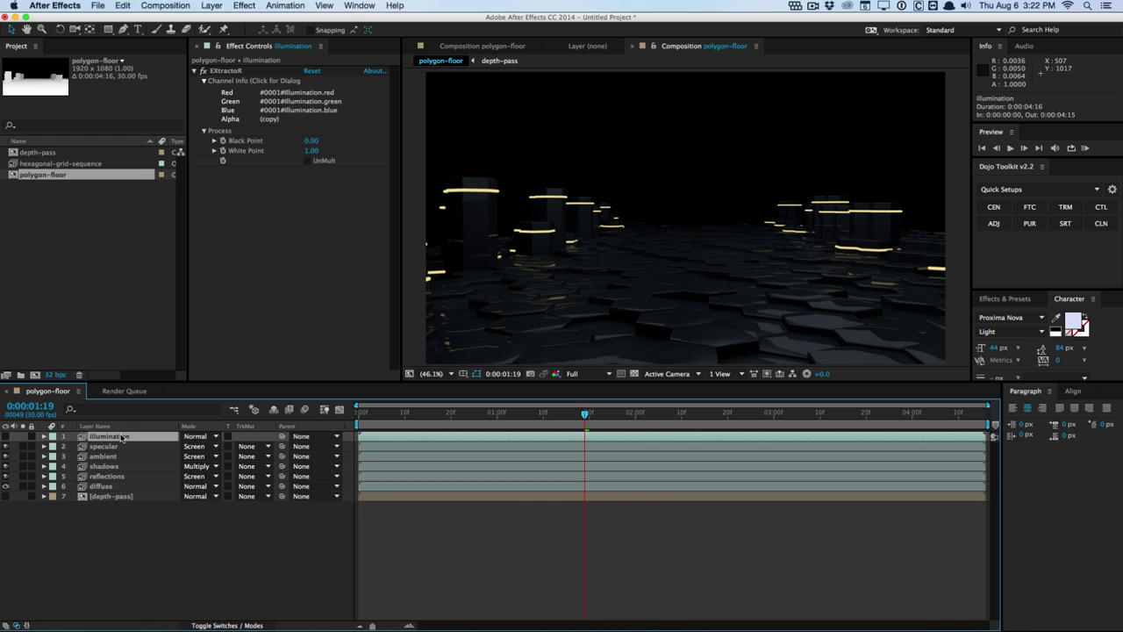
click(6, 436)
click(196, 436)
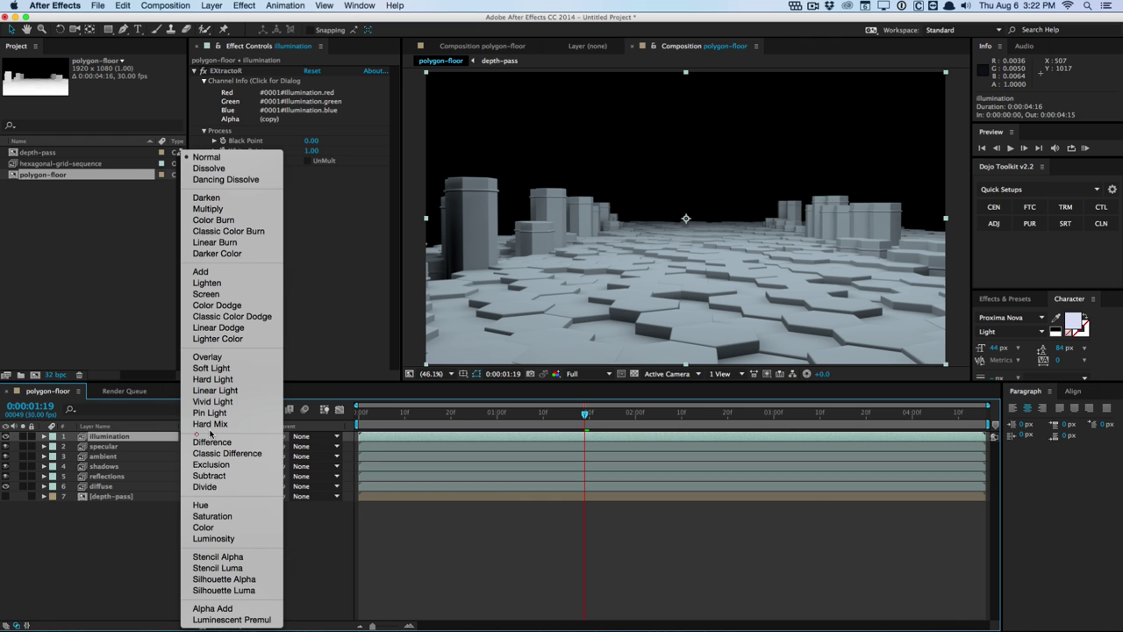
click(210, 369)
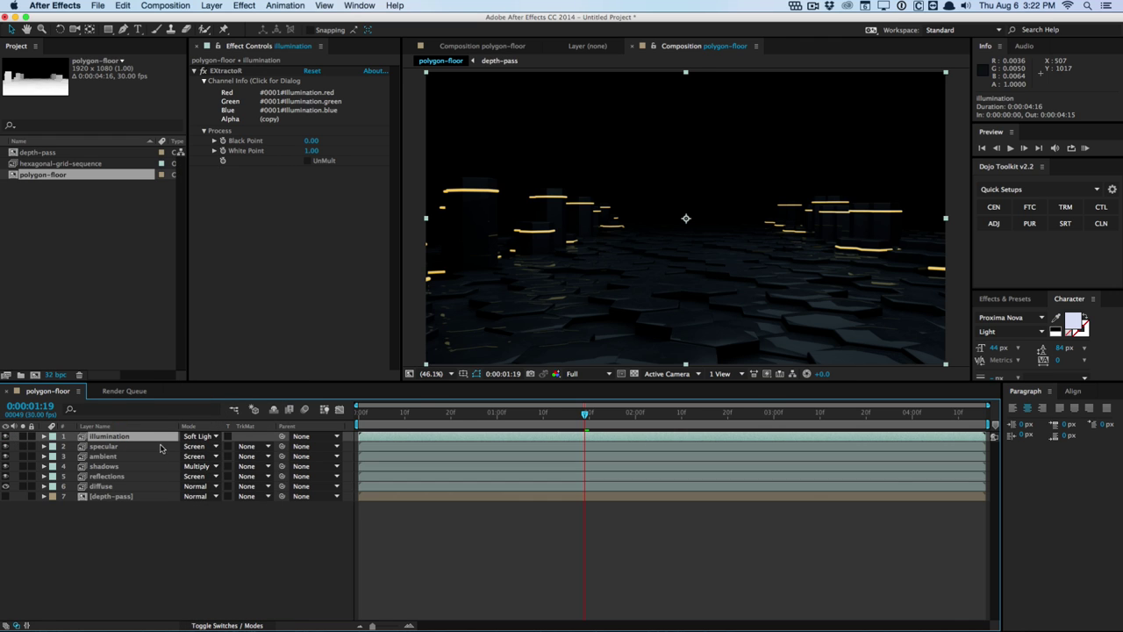
drag(154, 441, 141, 481)
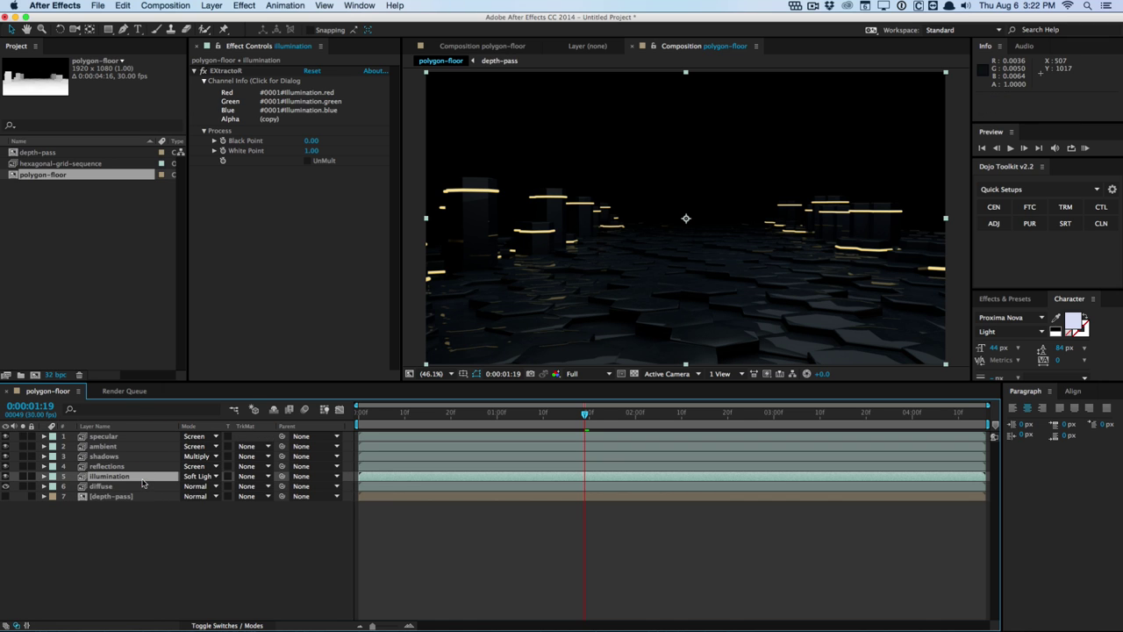
- Add an adjustment layer at the top of the layer stack and name it grade
click(136, 497)
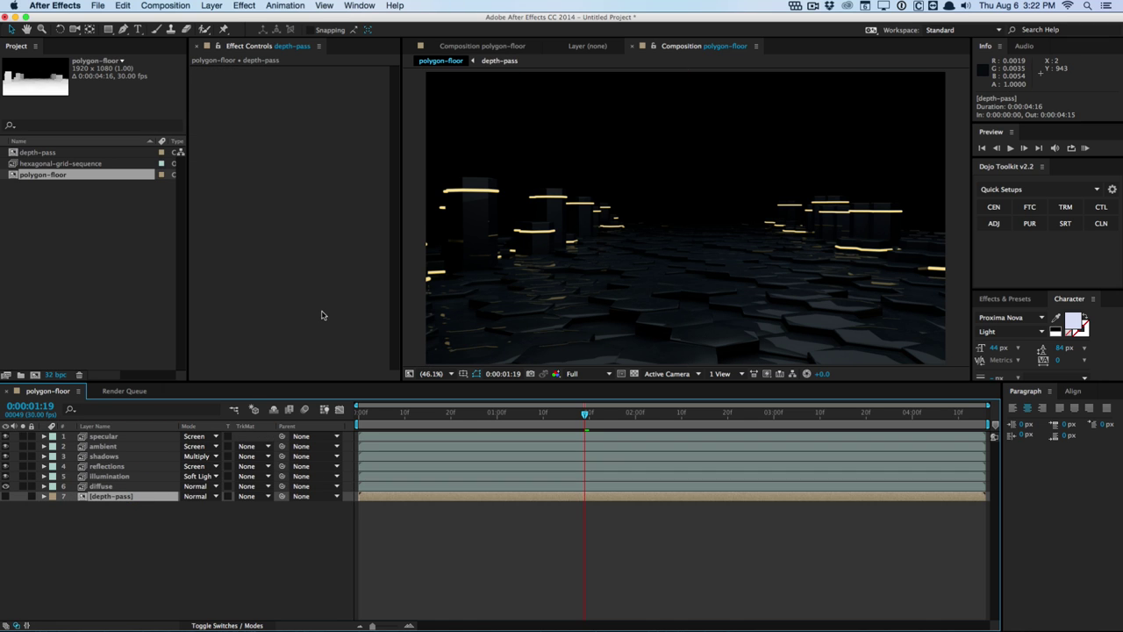
click(210, 6)
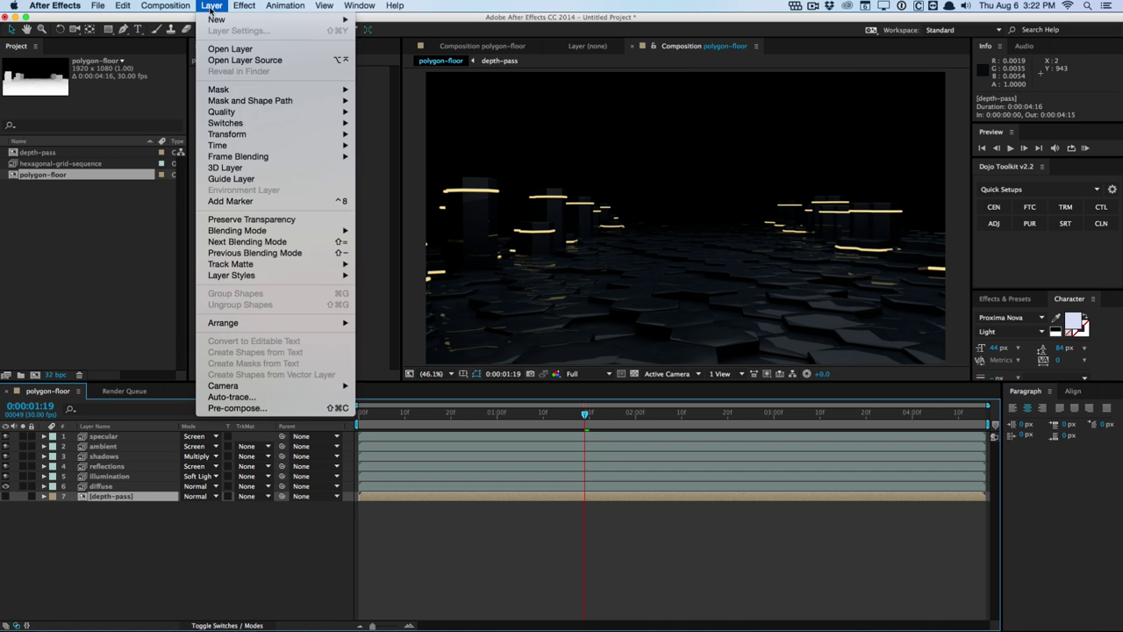
mouse_move(214, 18)
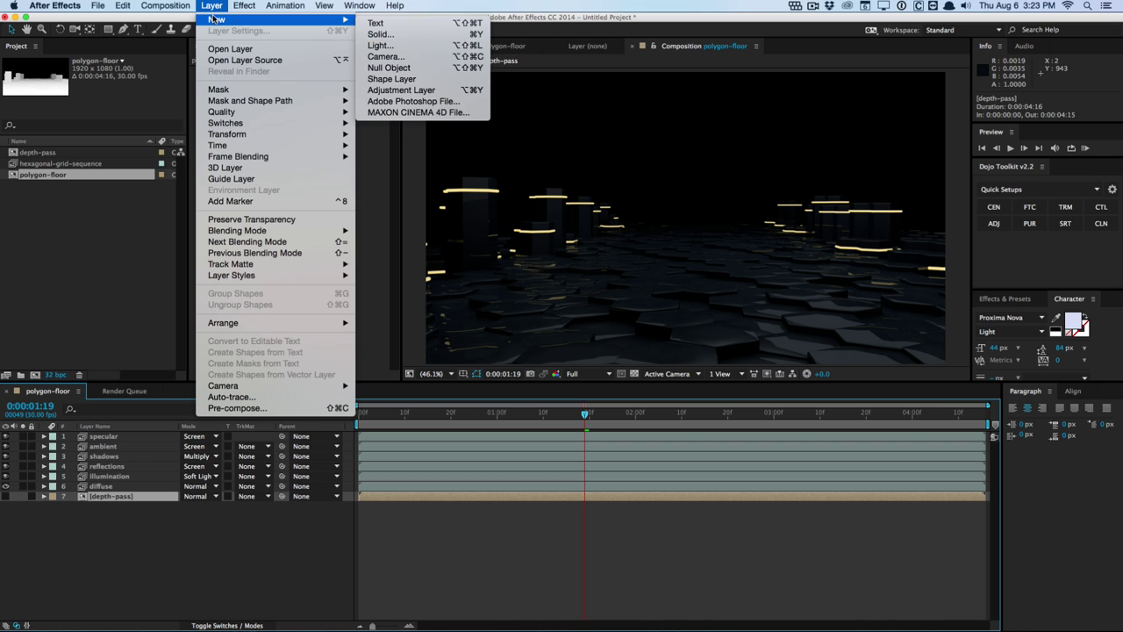
click(421, 91)
drag(137, 496, 138, 437)
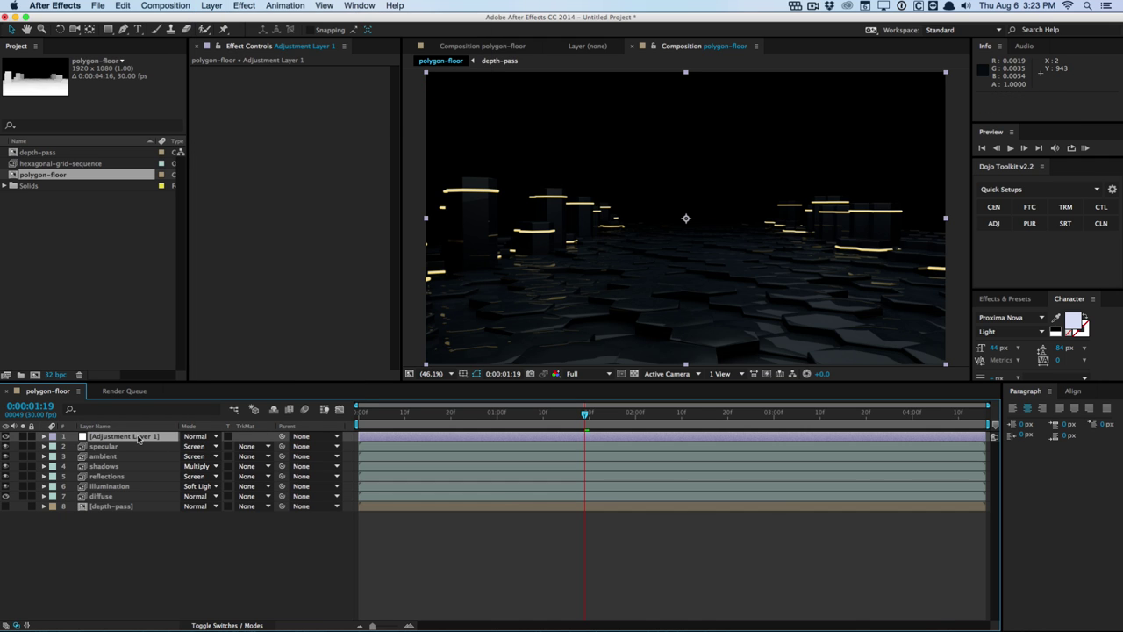
key(Return)
text(grade)
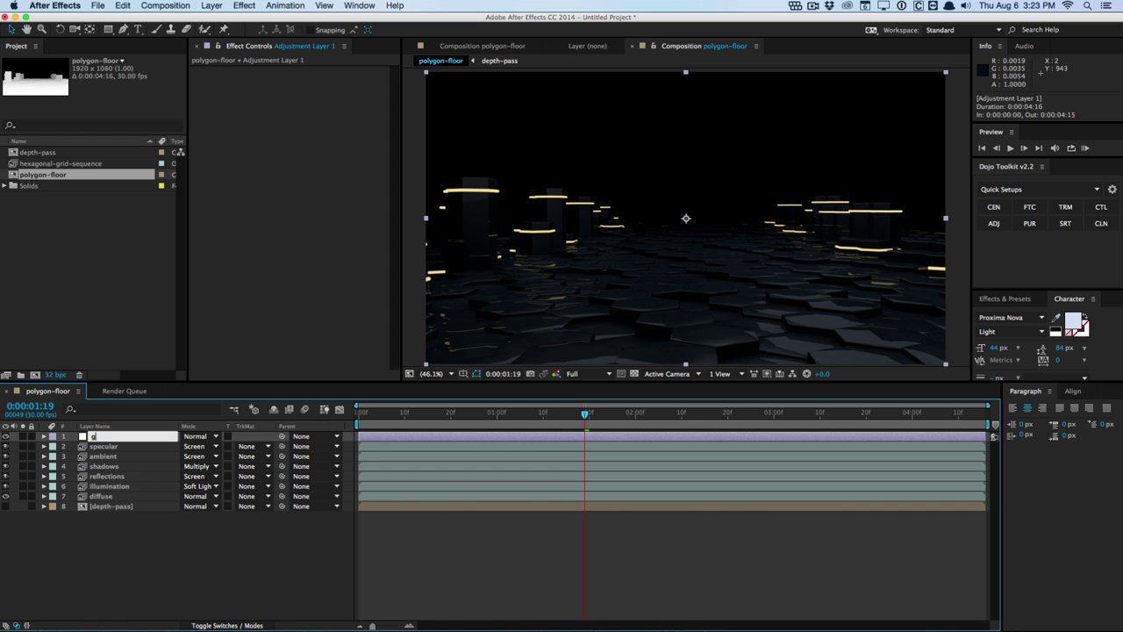
key(Return)
- Apply Curves to the grade layer, slightly lifting the black point, raising the highlights and holding the shadows near the original line
click(245, 5)
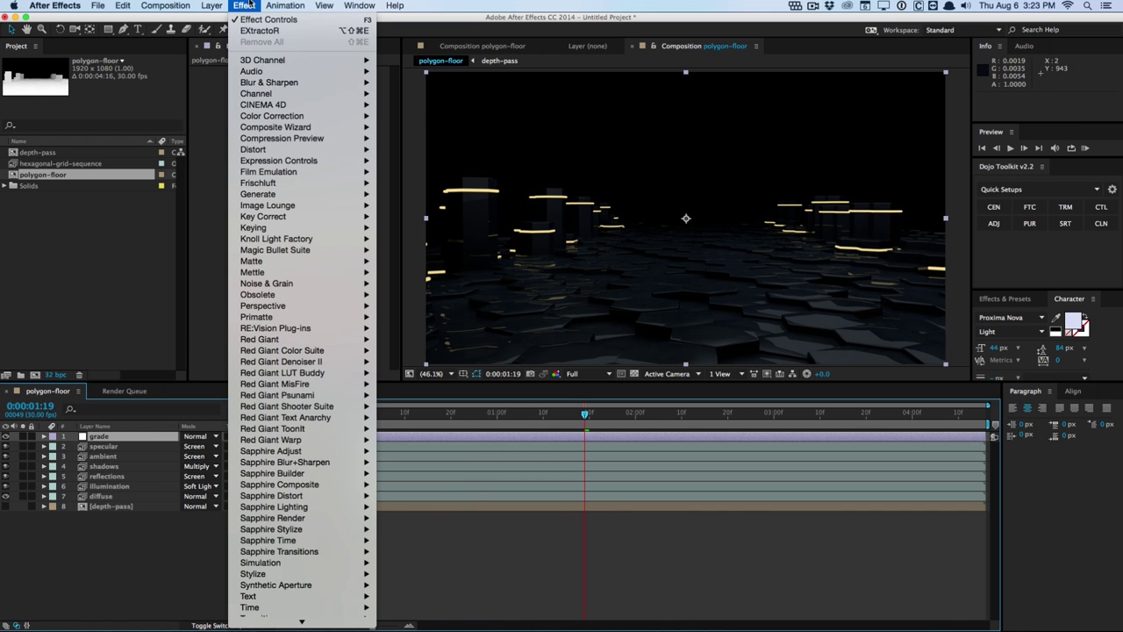
mouse_move(346, 116)
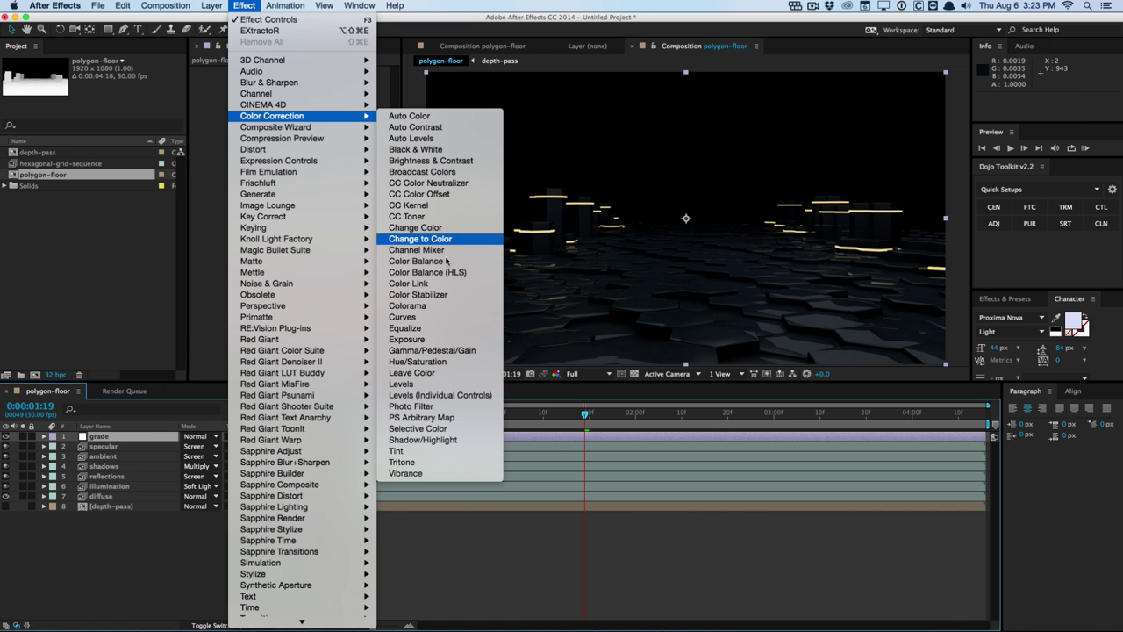
click(450, 319)
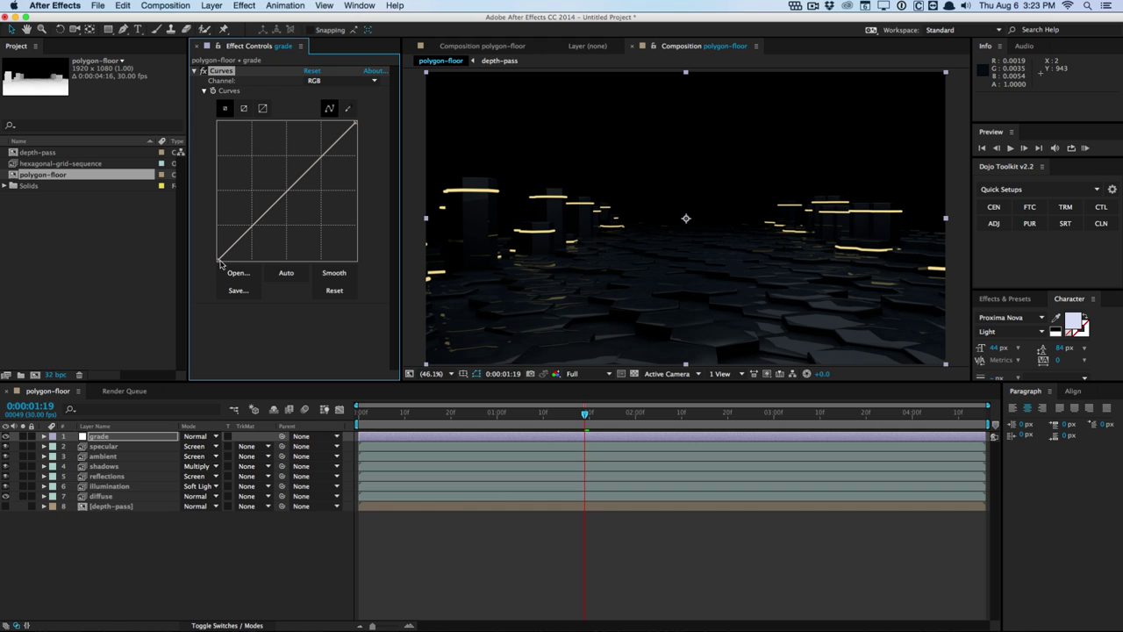
drag(218, 259, 219, 257)
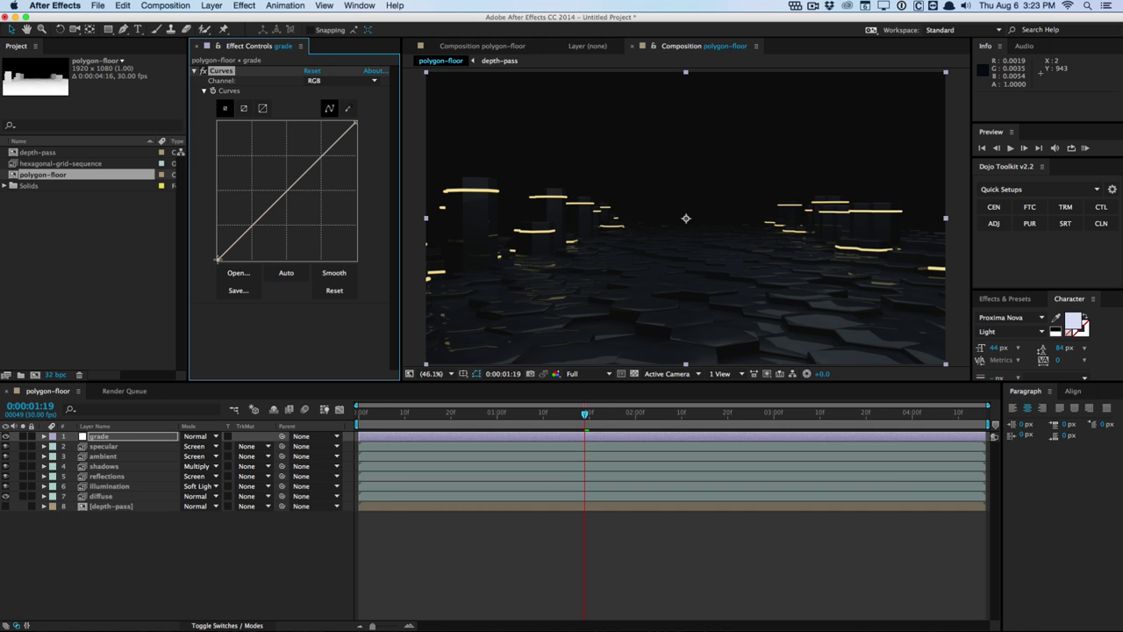
drag(319, 162, 320, 142)
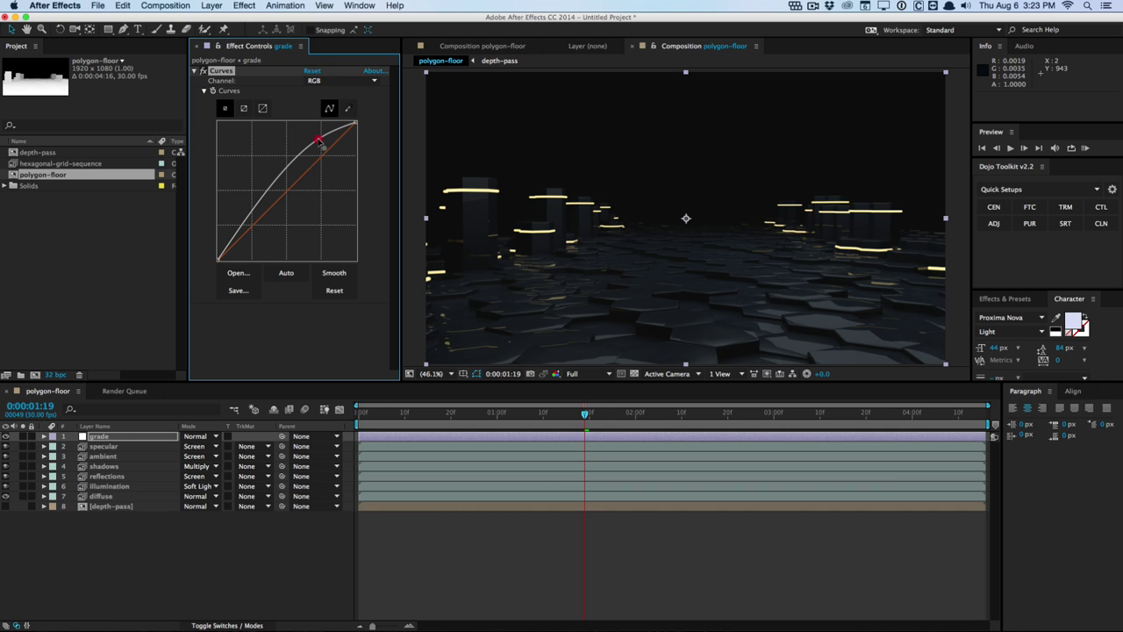
drag(249, 230, 249, 228)
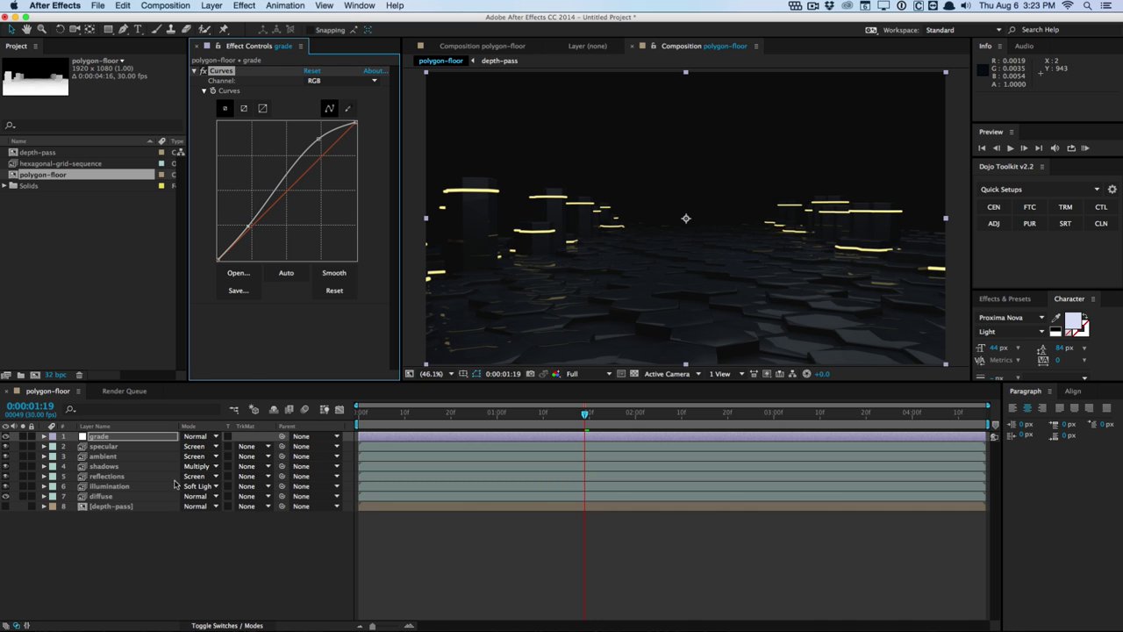
- Apply Curves to the diffuse layer and raise the upper part of its RGB curve
click(133, 497)
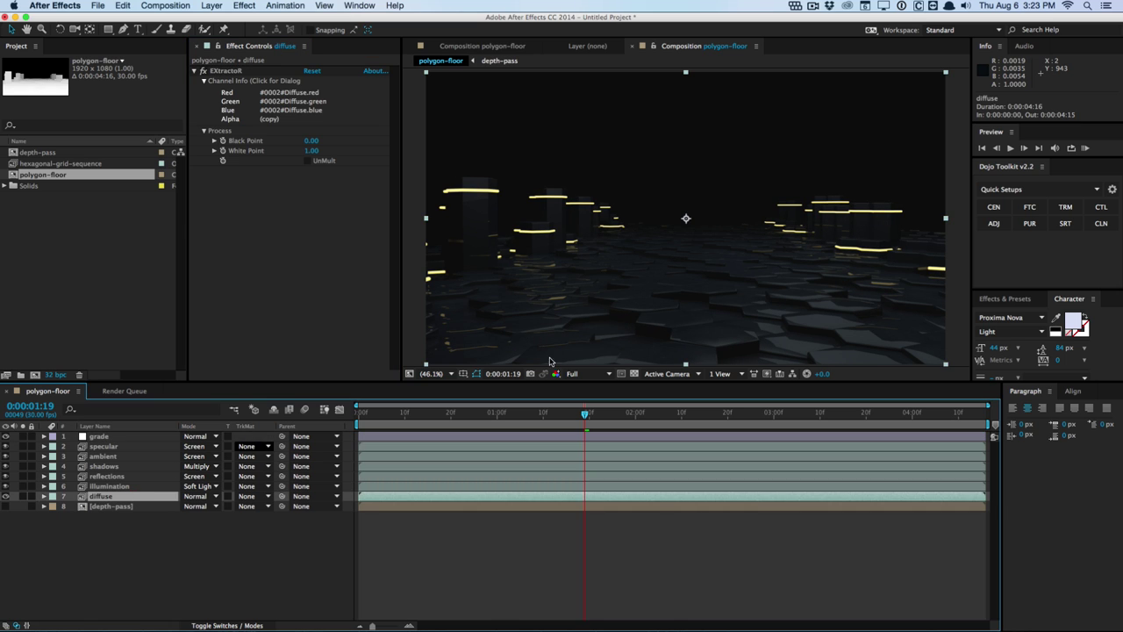
click(244, 5)
click(253, 31)
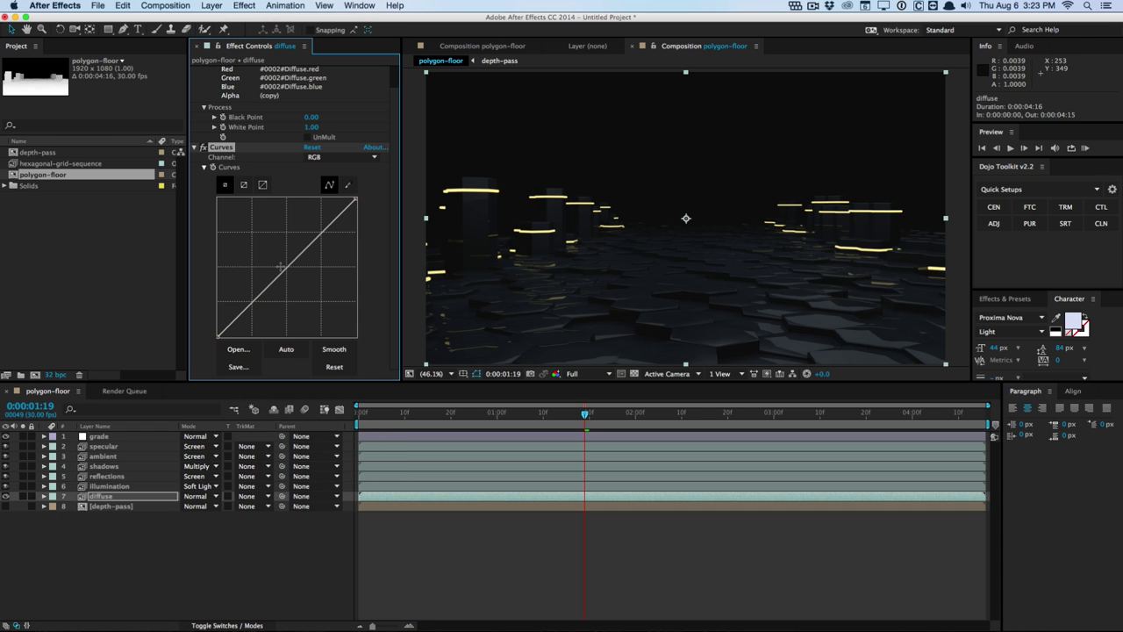
drag(325, 226, 322, 215)
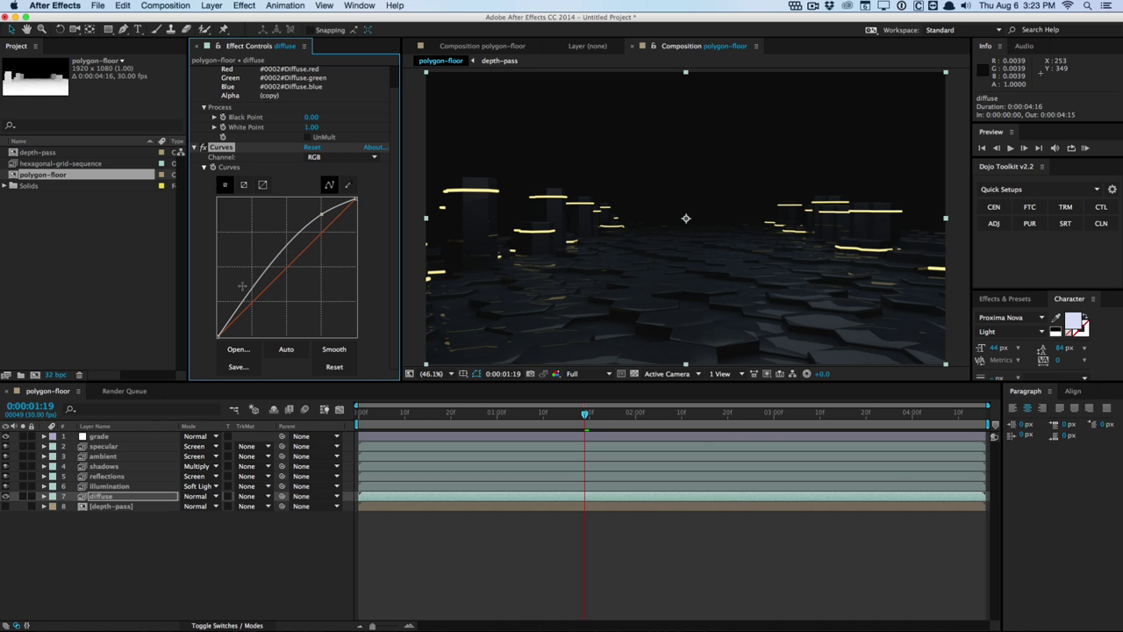
- Hold the shadows of the diffuse layer's RGB curve near the original line and slightly lower the midpoint of its Blue curve
drag(244, 302, 248, 306)
click(342, 156)
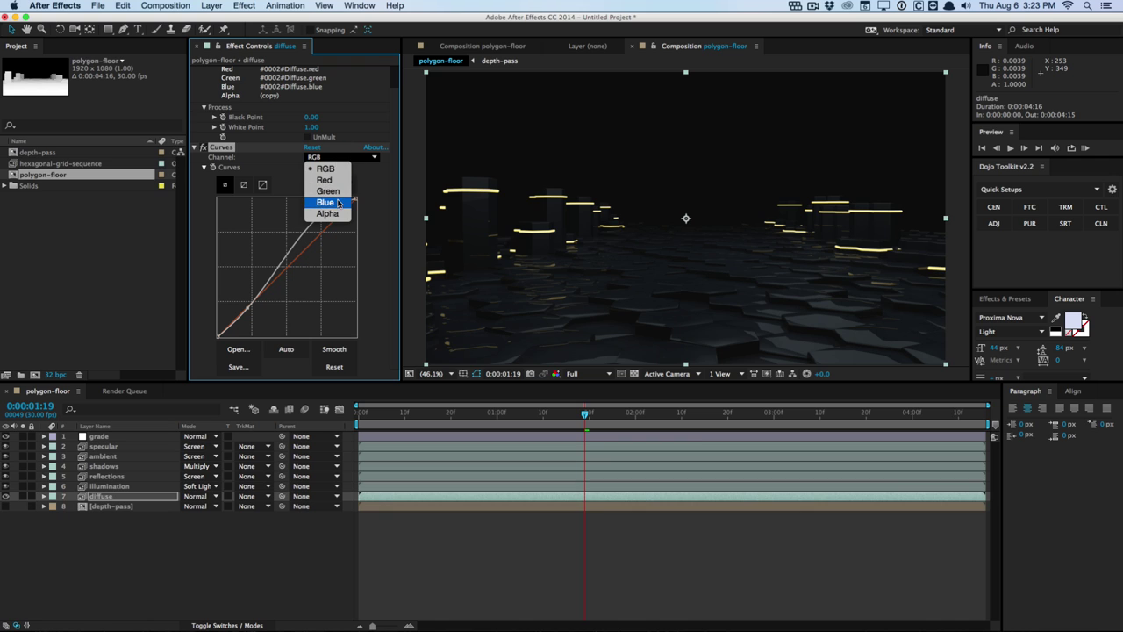
click(337, 202)
click(284, 275)
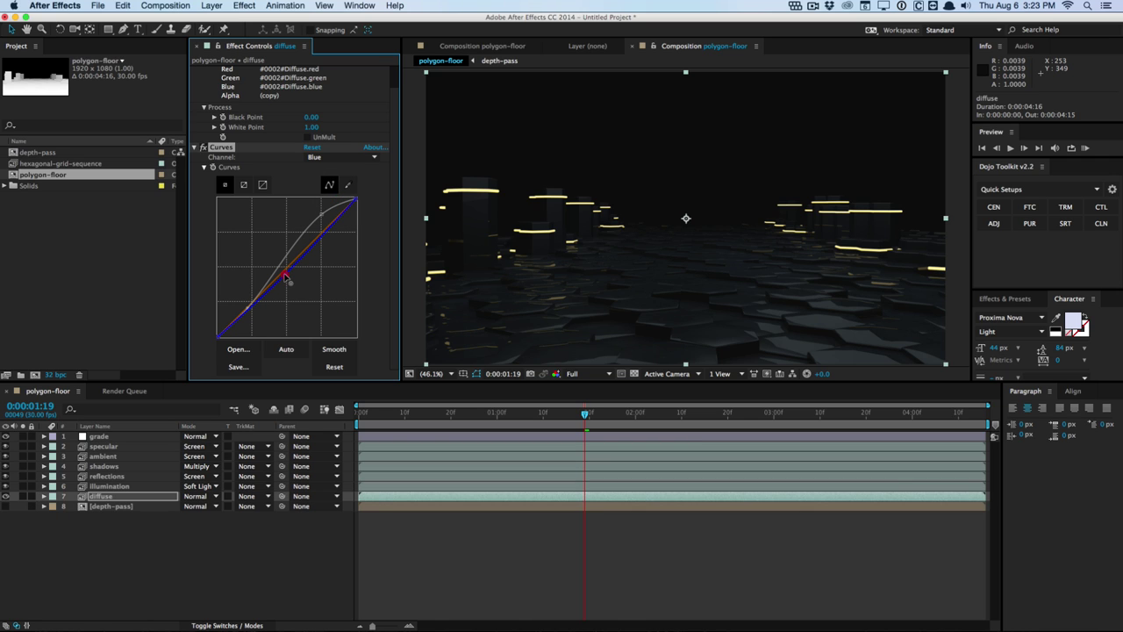
- Apply Curves to the illumination layer, raising the upper part of the RGB curve and keeping the shadows only slightly above the original line
click(136, 488)
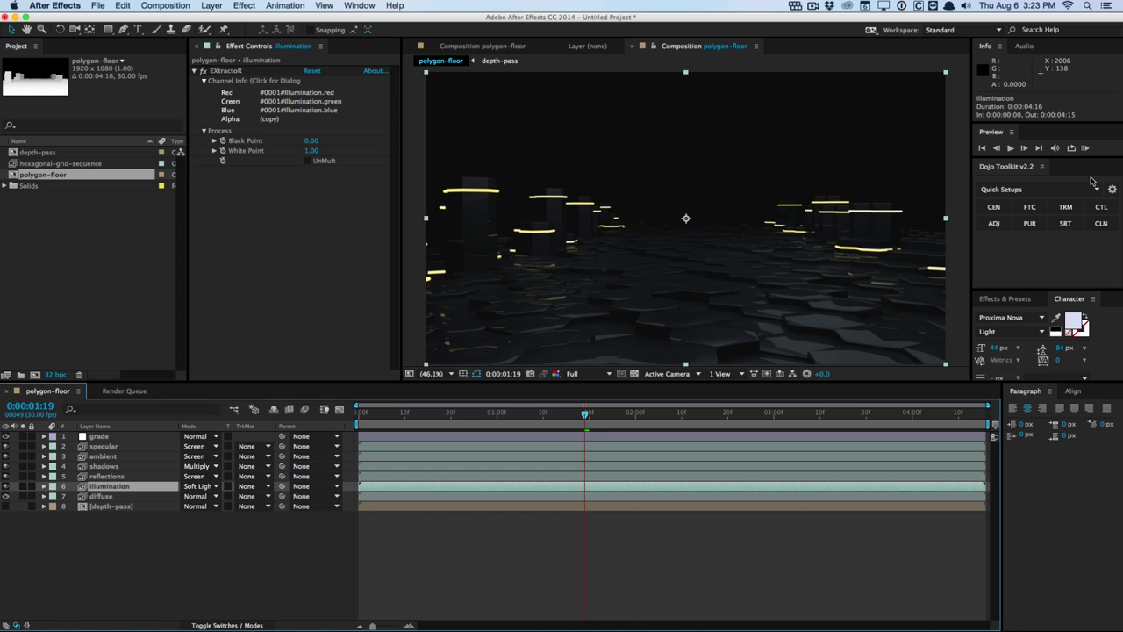
click(244, 5)
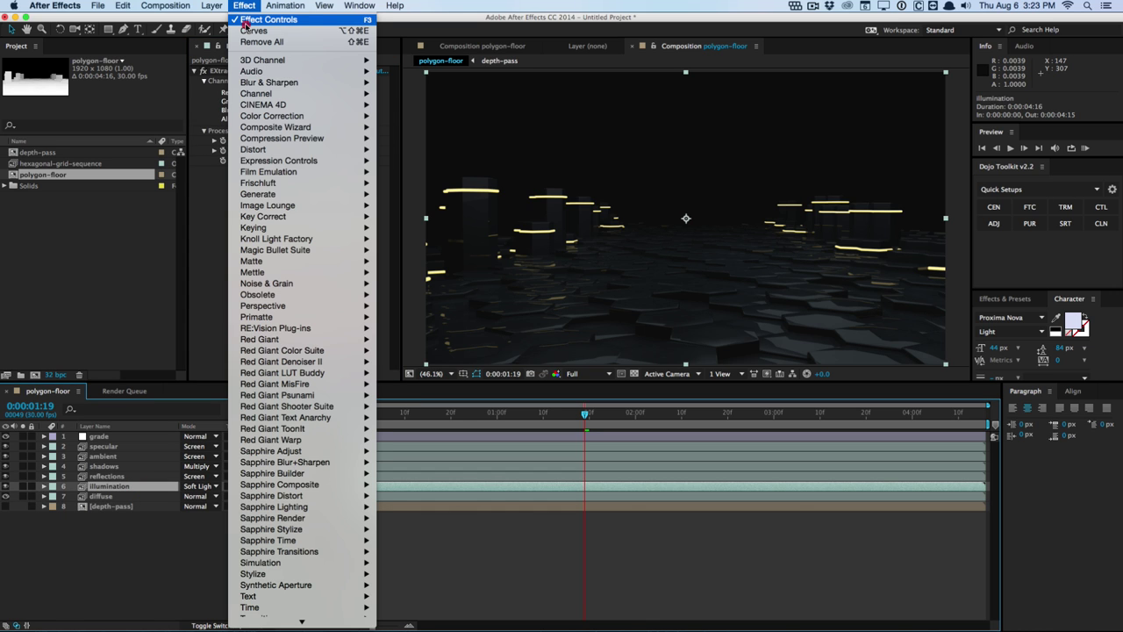
click(263, 24)
drag(302, 243, 308, 219)
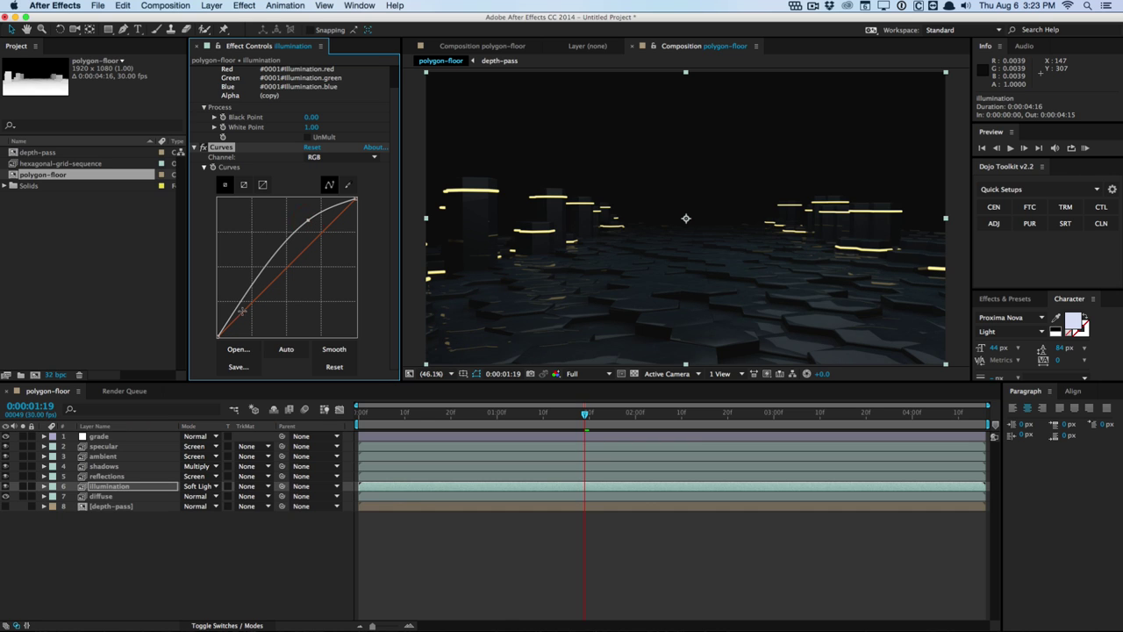
drag(243, 311, 237, 309)
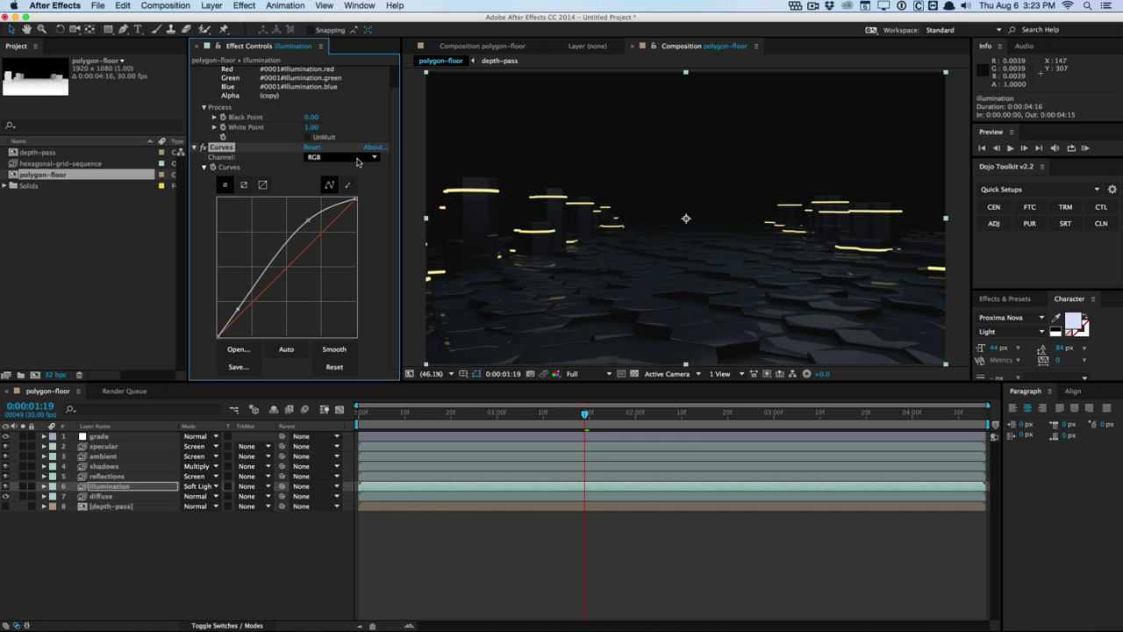
- Slightly lower the midpoint of the illumination layer's Blue curve
click(320, 156)
click(318, 203)
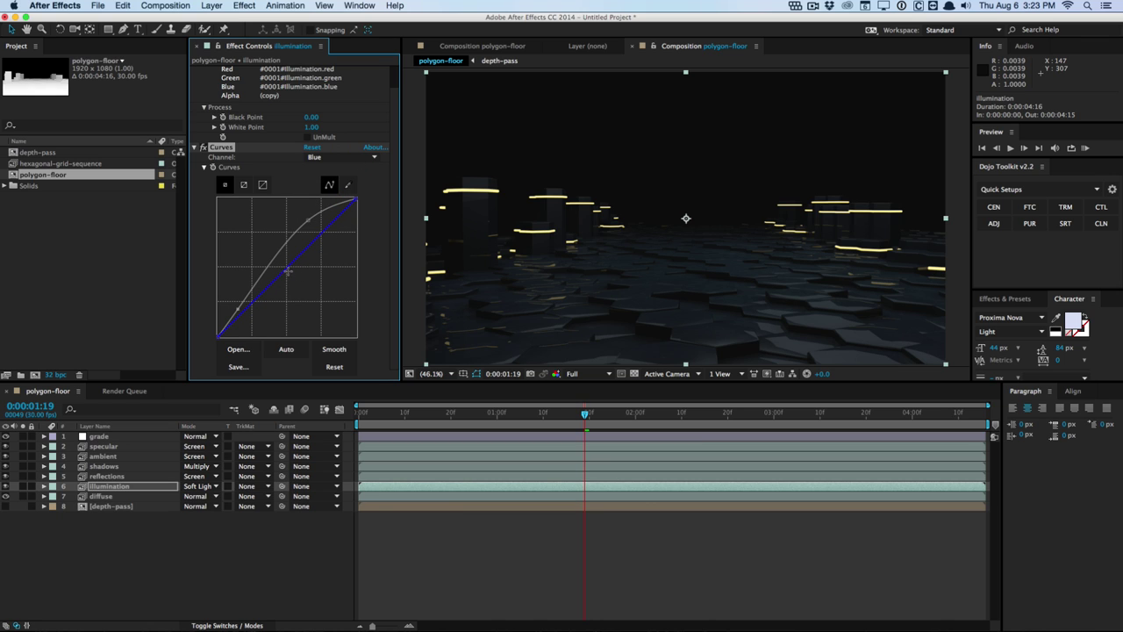
drag(288, 271, 287, 273)
- Apply Curves to the reflections layer, raising the highlights of the RGB curve and anchoring the shadows near the original line
click(123, 475)
click(255, 5)
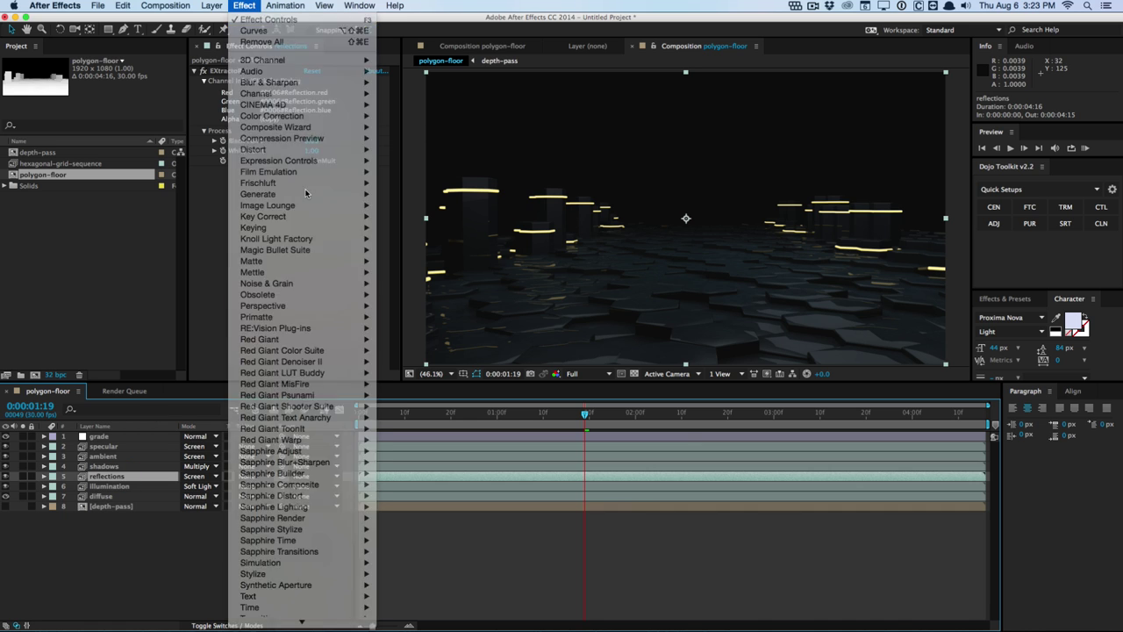
click(264, 25)
drag(308, 244, 311, 227)
drag(248, 297, 243, 309)
- Apply Curves to the specular layer and shape an S-curve with raised highlights and slightly lowered shadows
click(118, 466)
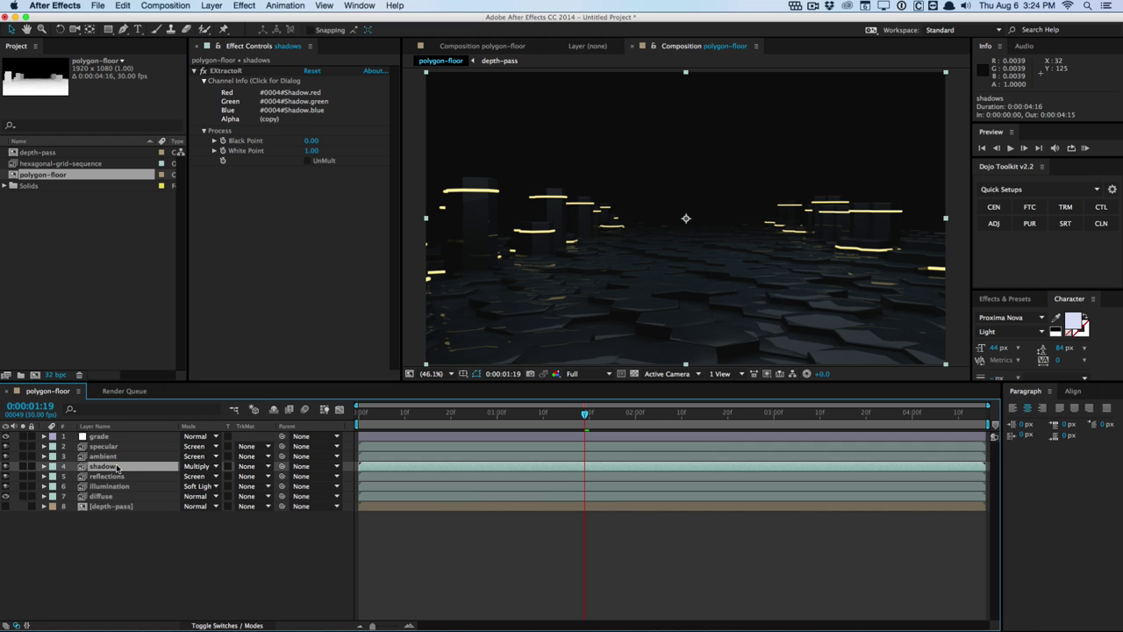
click(119, 456)
click(118, 446)
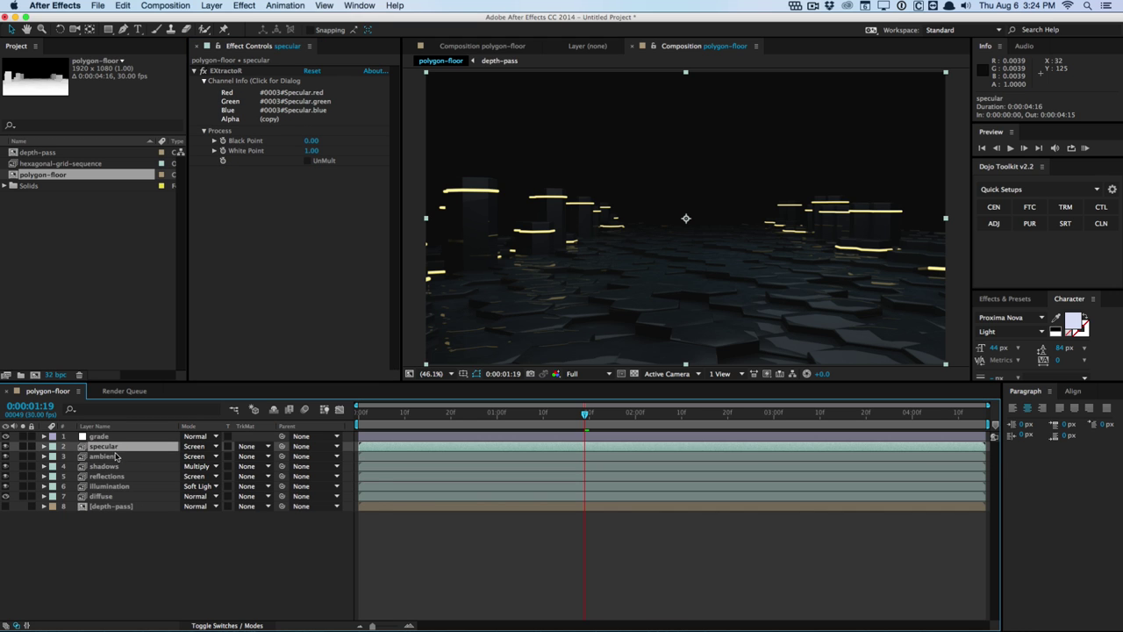
click(244, 5)
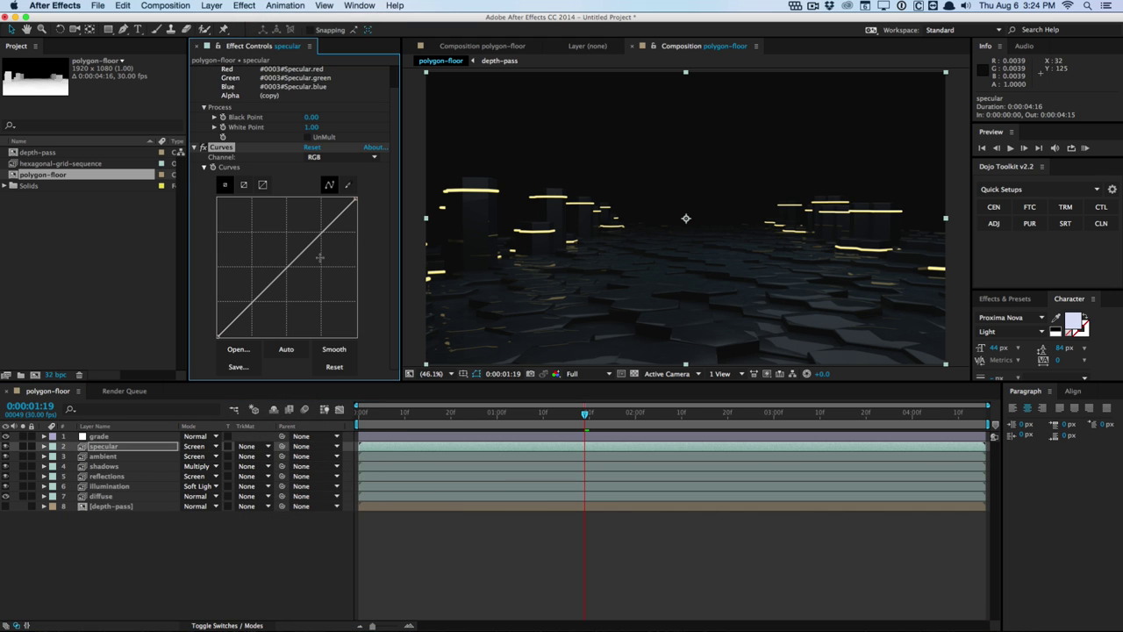
drag(289, 267, 319, 211)
drag(240, 310, 250, 312)
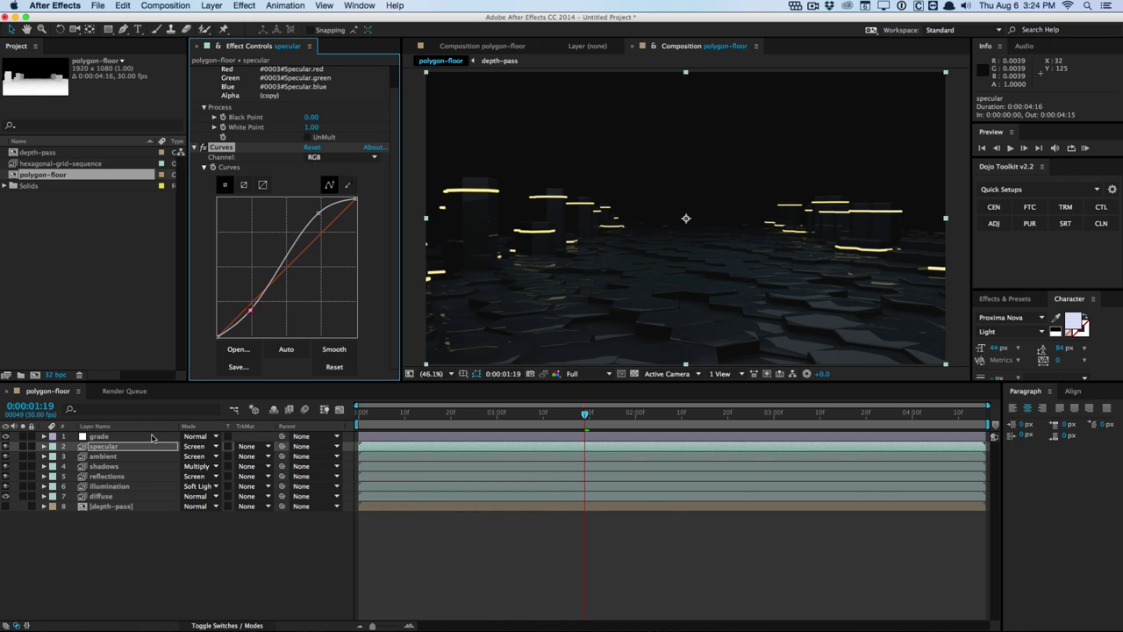
- Slightly lift the black point of the grade layer's Blue curve and lower its midtones
click(150, 439)
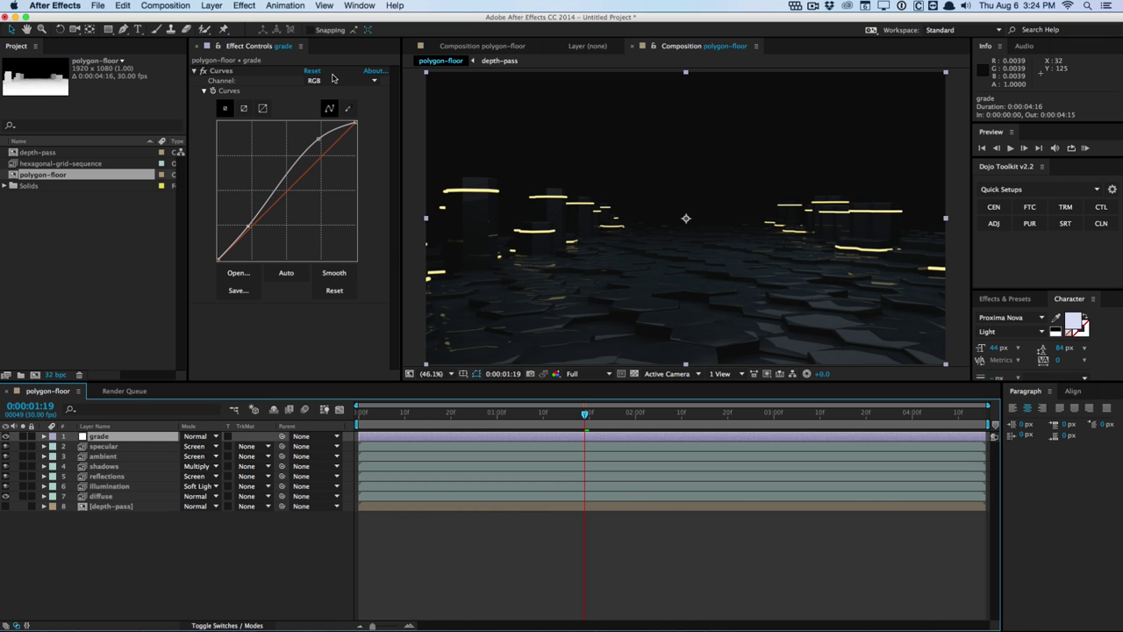
click(333, 80)
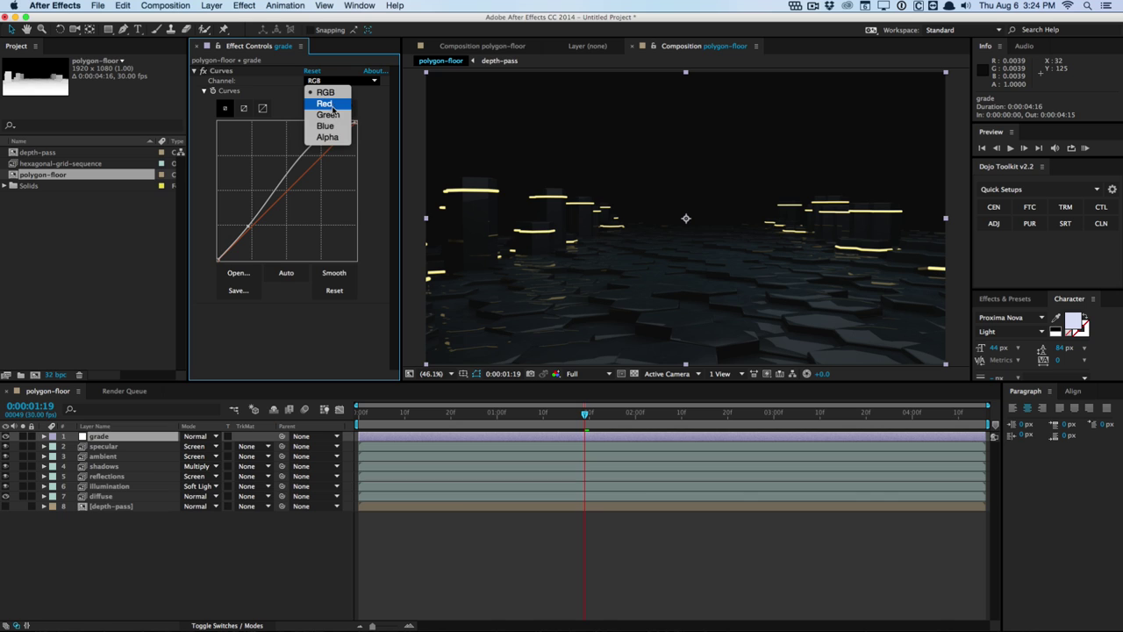
click(324, 125)
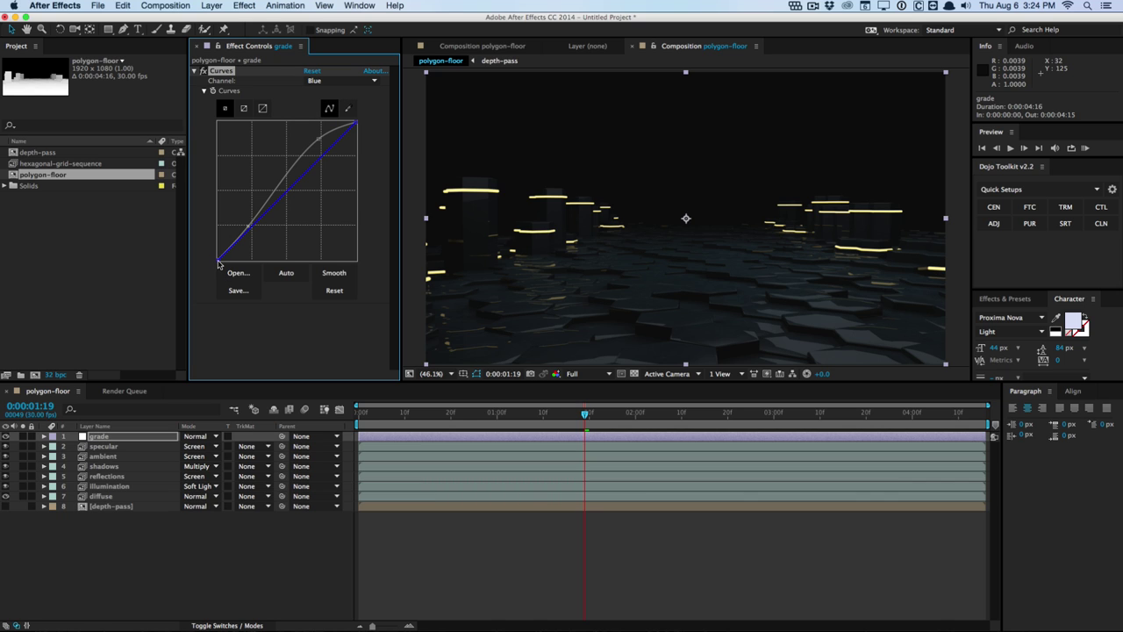
click(217, 260)
click(287, 193)
drag(288, 193, 289, 197)
- Slightly raise the midtones of the grade layer's Green curve, and lift the highlights and lower the shadows of its Red curve
click(347, 80)
click(346, 113)
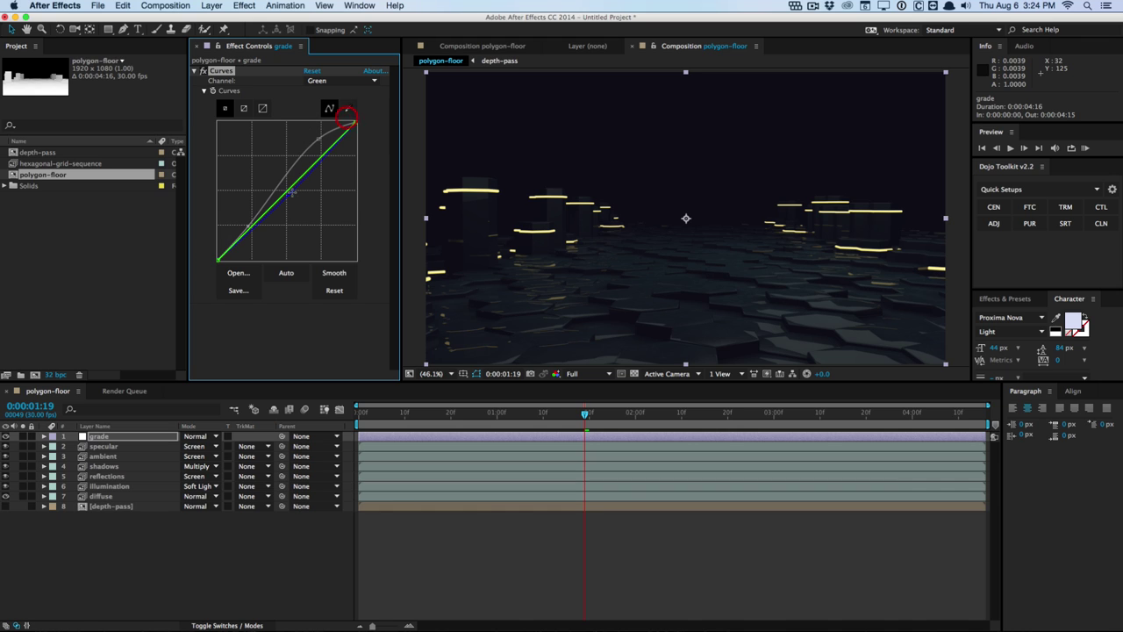
click(293, 186)
click(347, 81)
click(346, 103)
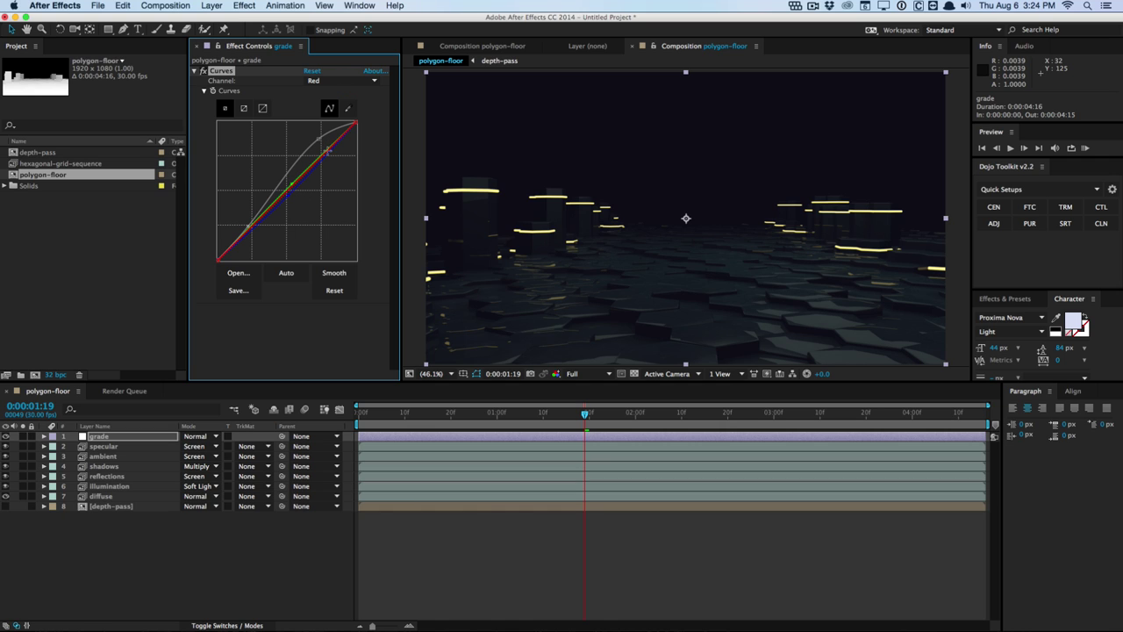
click(327, 151)
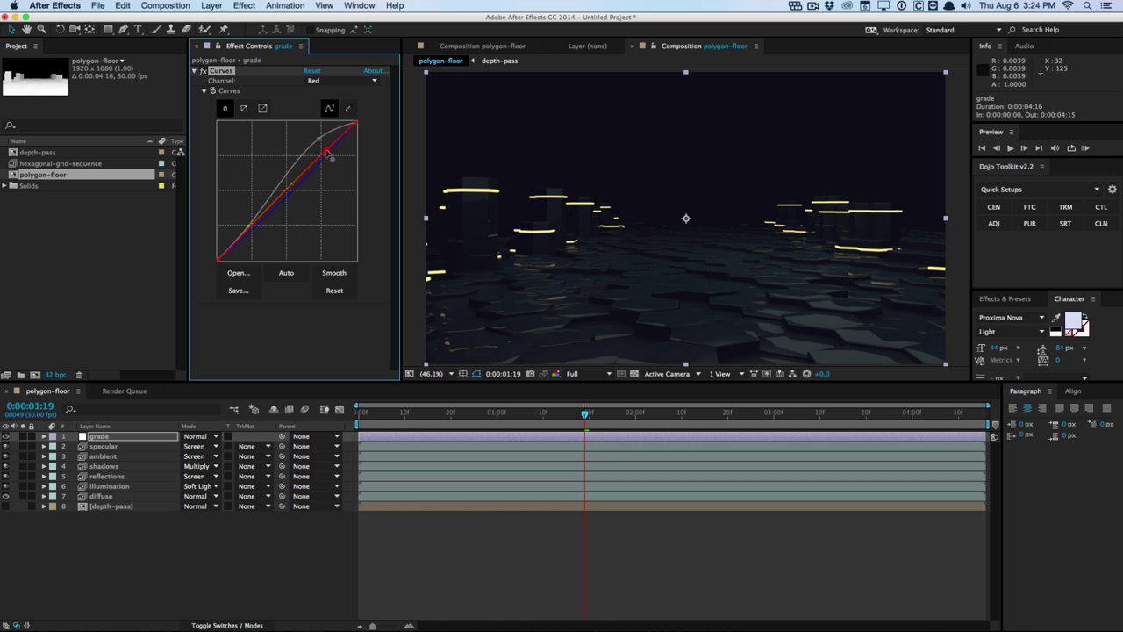
click(246, 235)
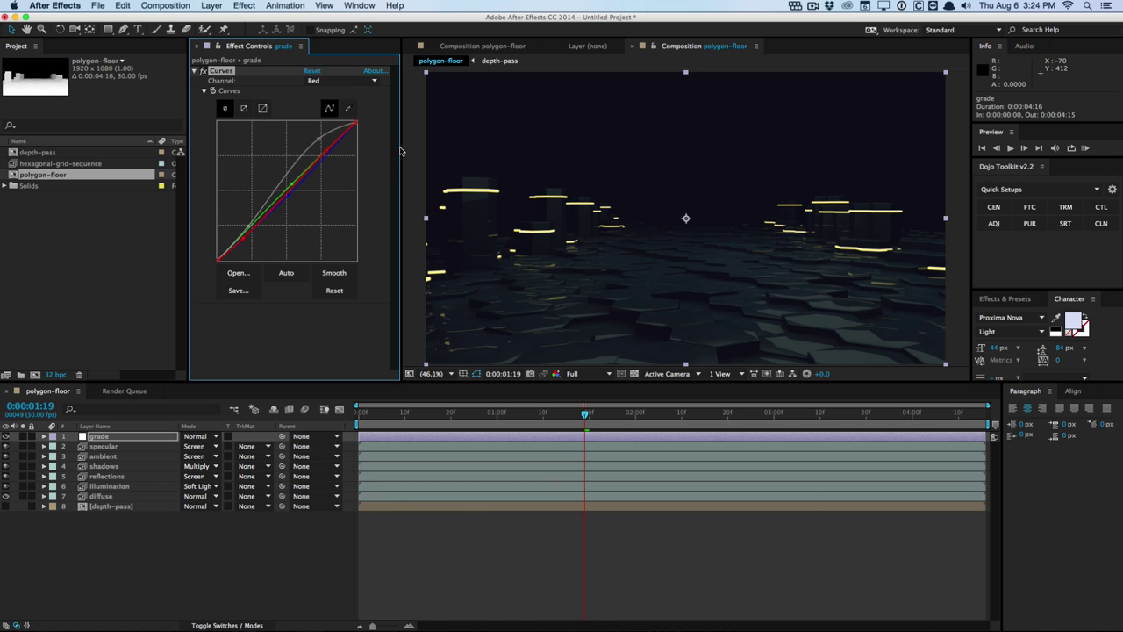
- Apply a Glow to the ambient layer with an 82.7% threshold, radius 12 and intensity 0.75
click(122, 458)
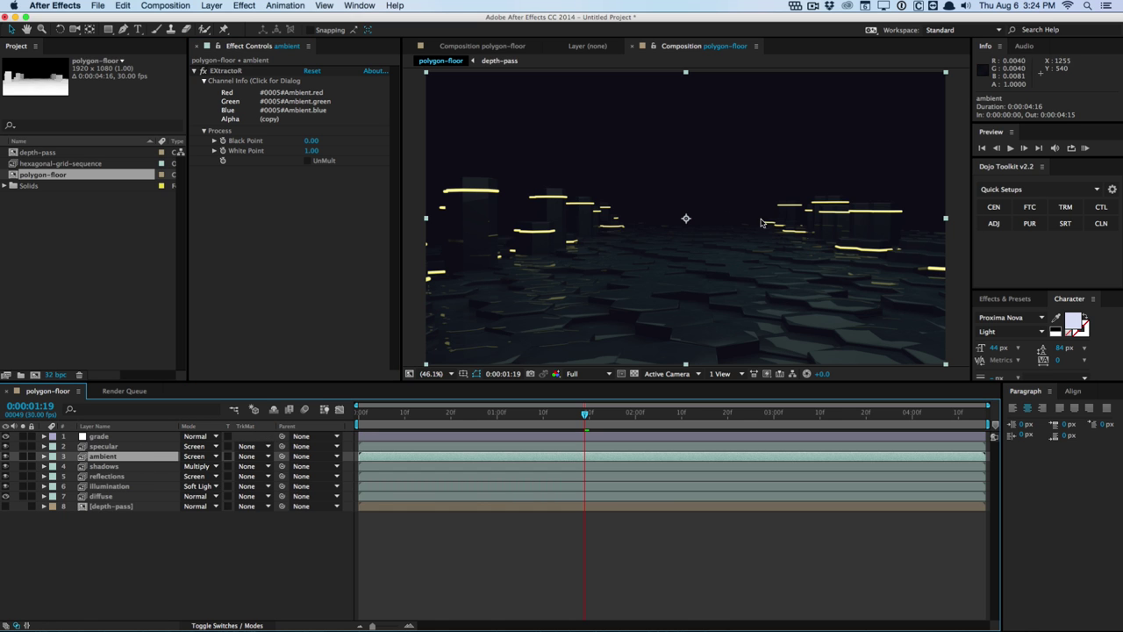
click(244, 5)
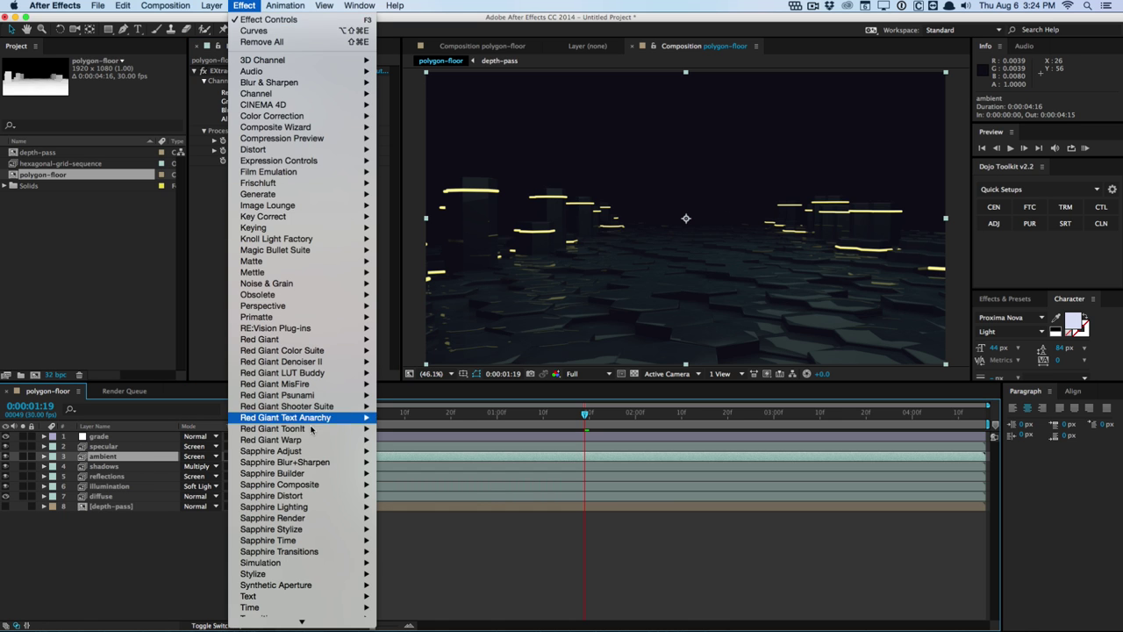
mouse_move(313, 454)
mouse_move(307, 418)
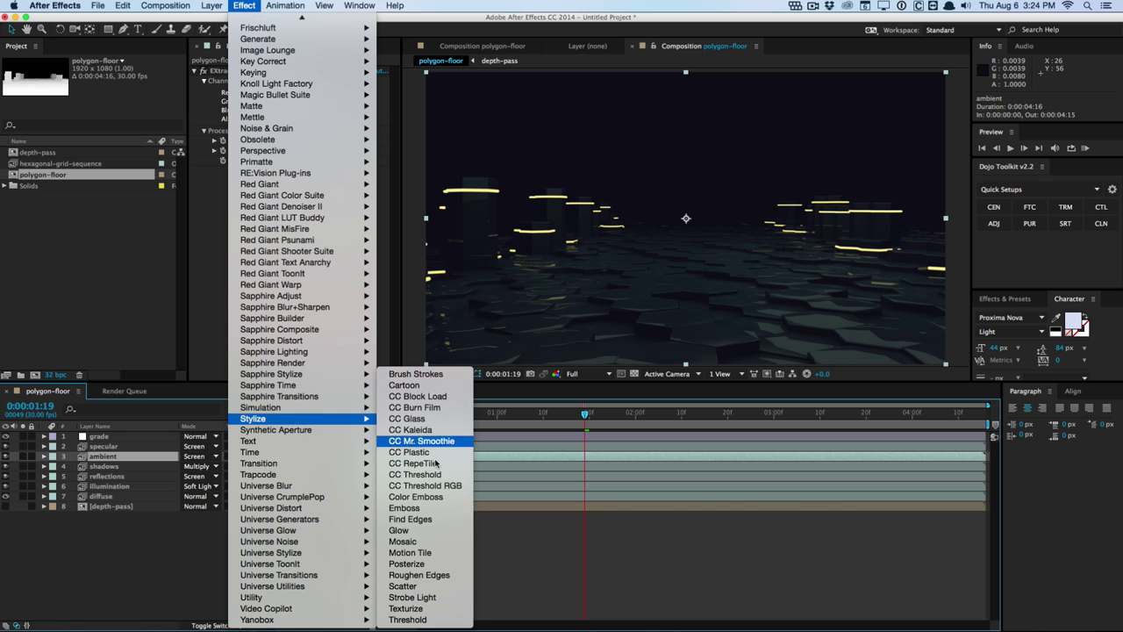
click(430, 533)
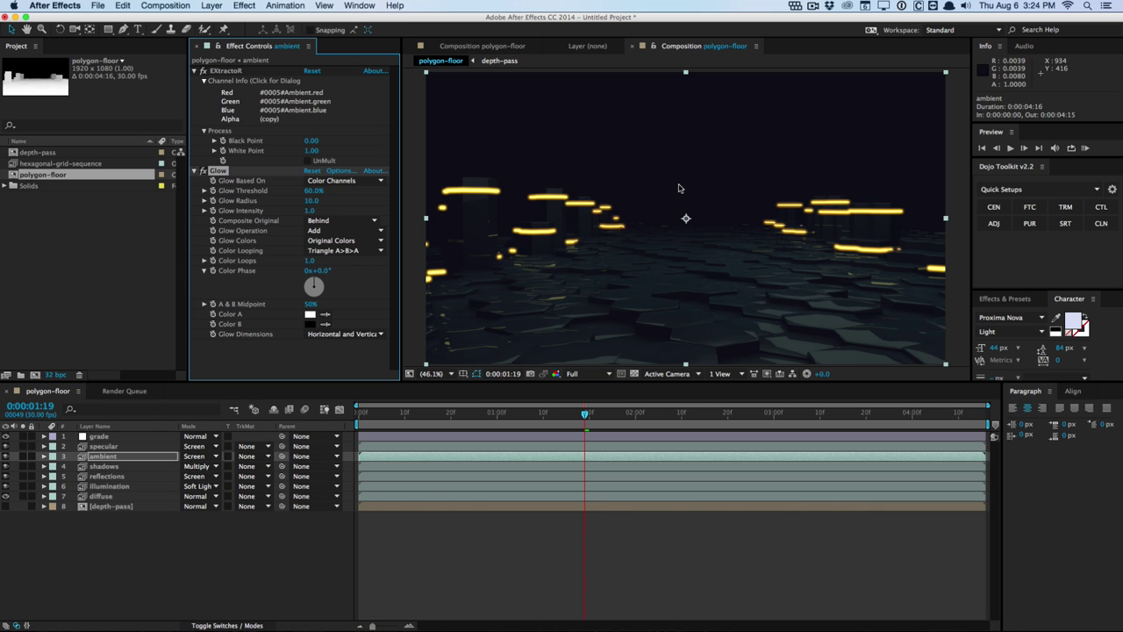
drag(313, 191, 341, 182)
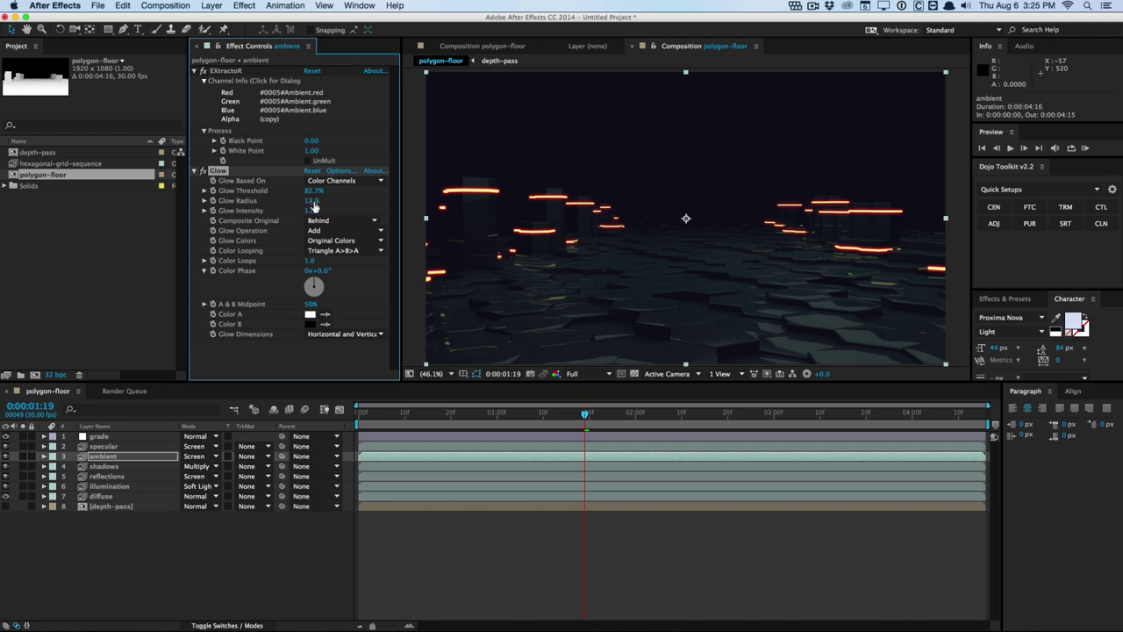
click(310, 211)
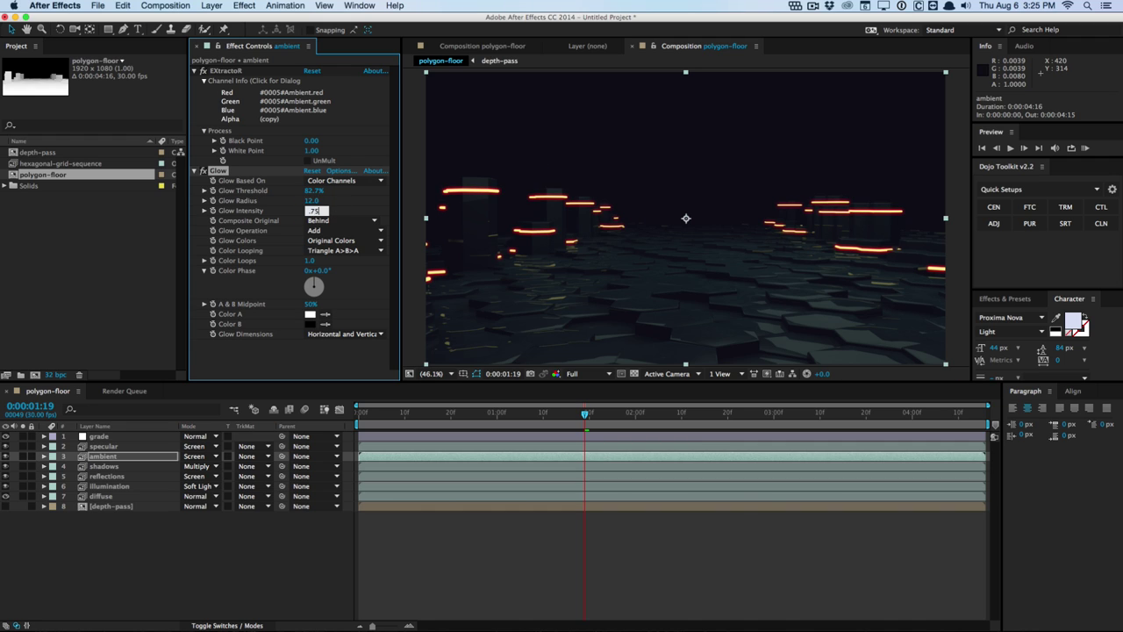
key(Return)
- Duplicate the ambient layer's Glow and tune the copy to a 53.7% threshold, radius 30 and intensity 0.1
key(super+d)
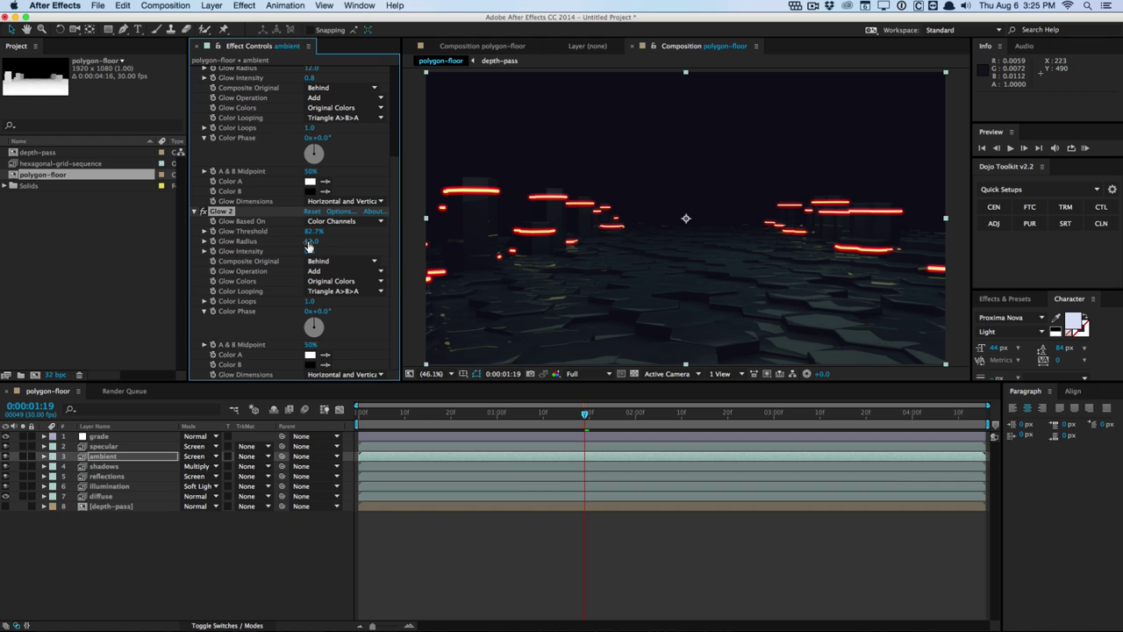
drag(309, 240, 314, 260)
click(310, 251)
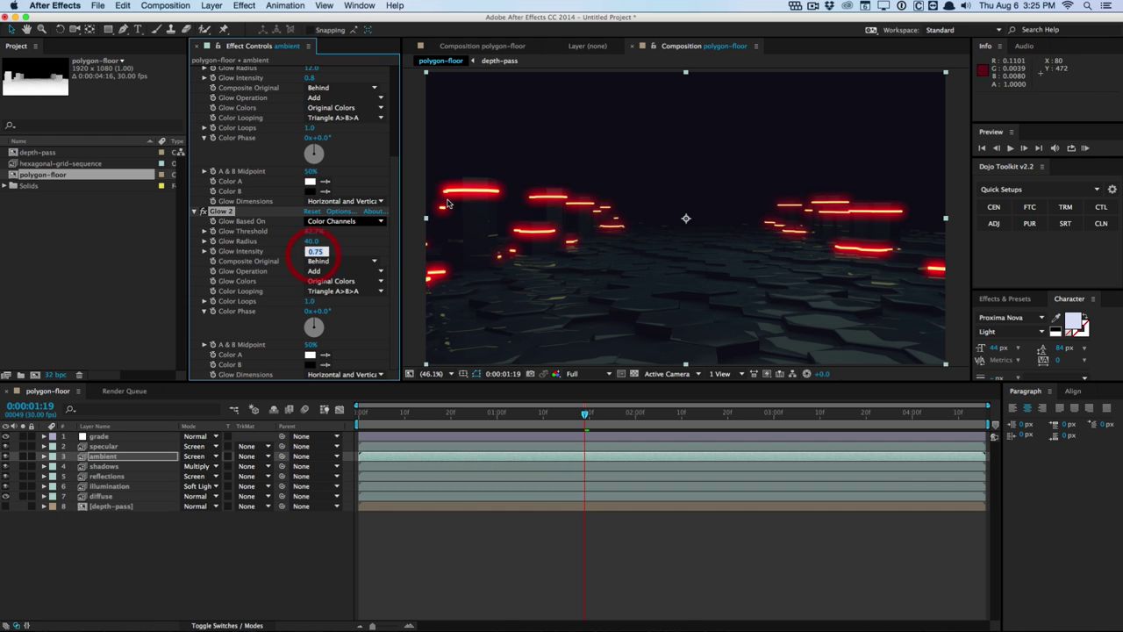
text(.4)
key(Return)
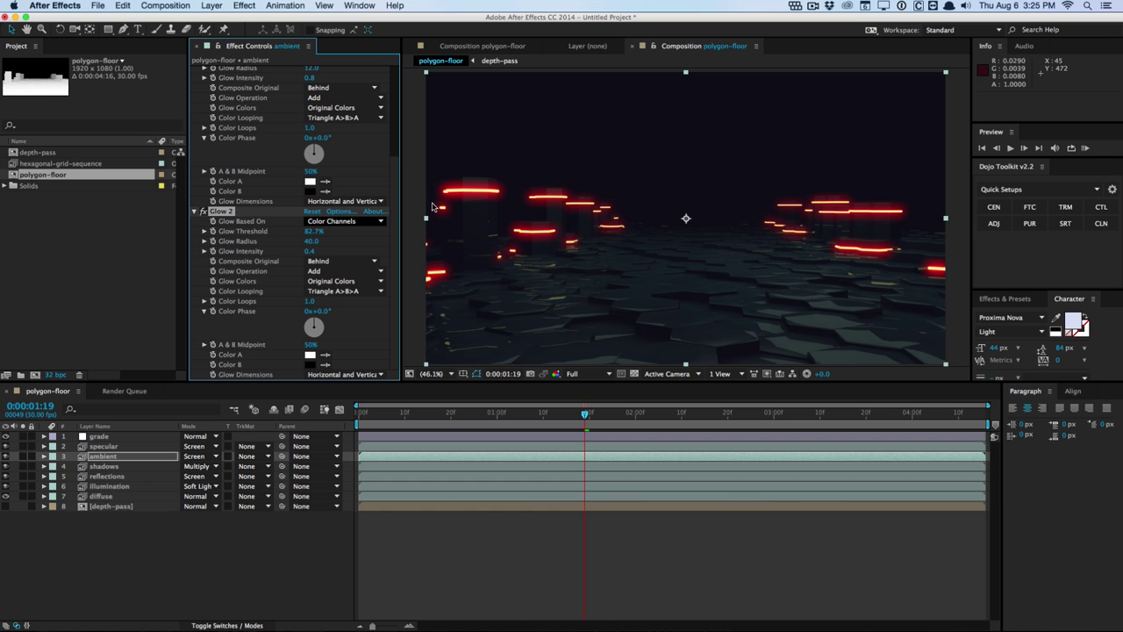
mouse_move(314, 254)
mouse_down()
mouse_move(296, 251)
mouse_move(303, 233)
mouse_move(267, 233)
mouse_move(314, 242)
mouse_up()
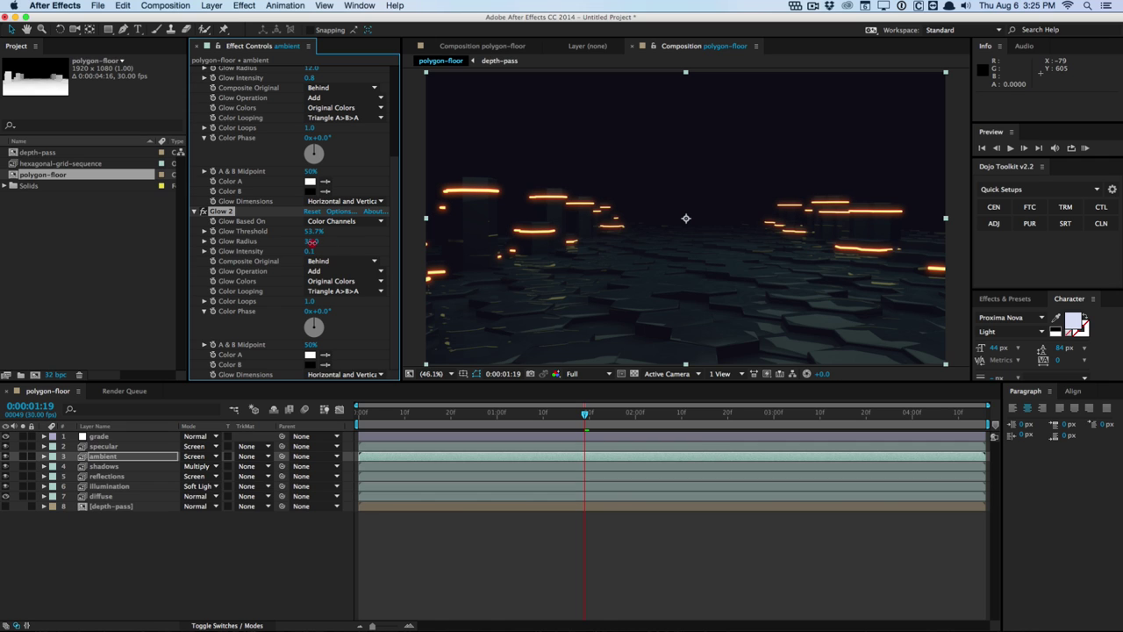
click(307, 70)
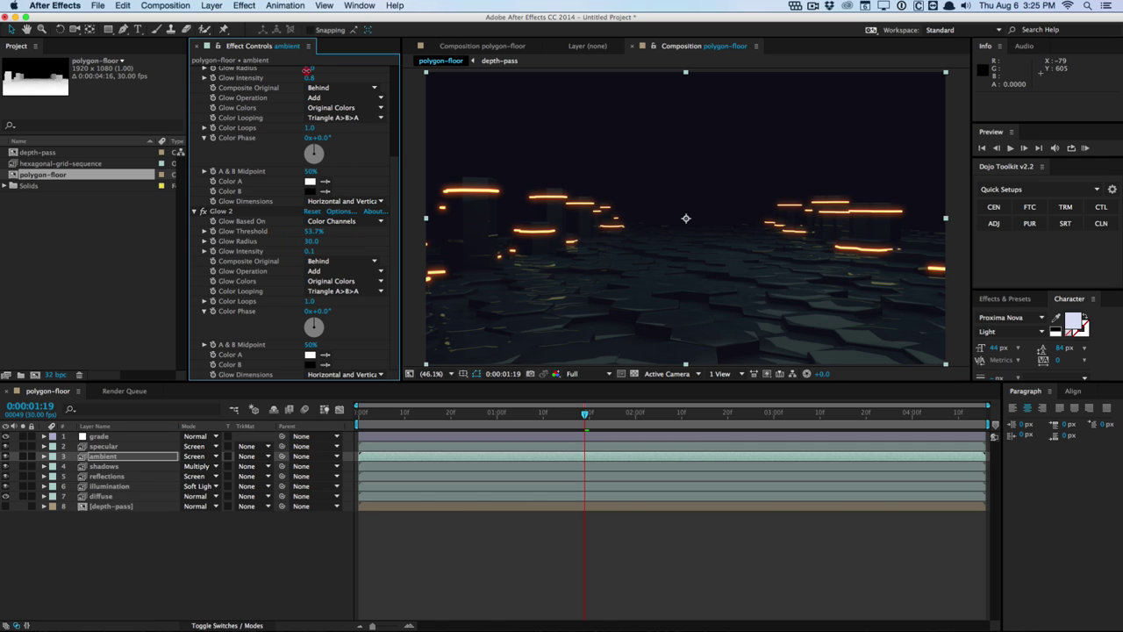
- Solo the reflections layer and apply Fast Blur to it
click(105, 476)
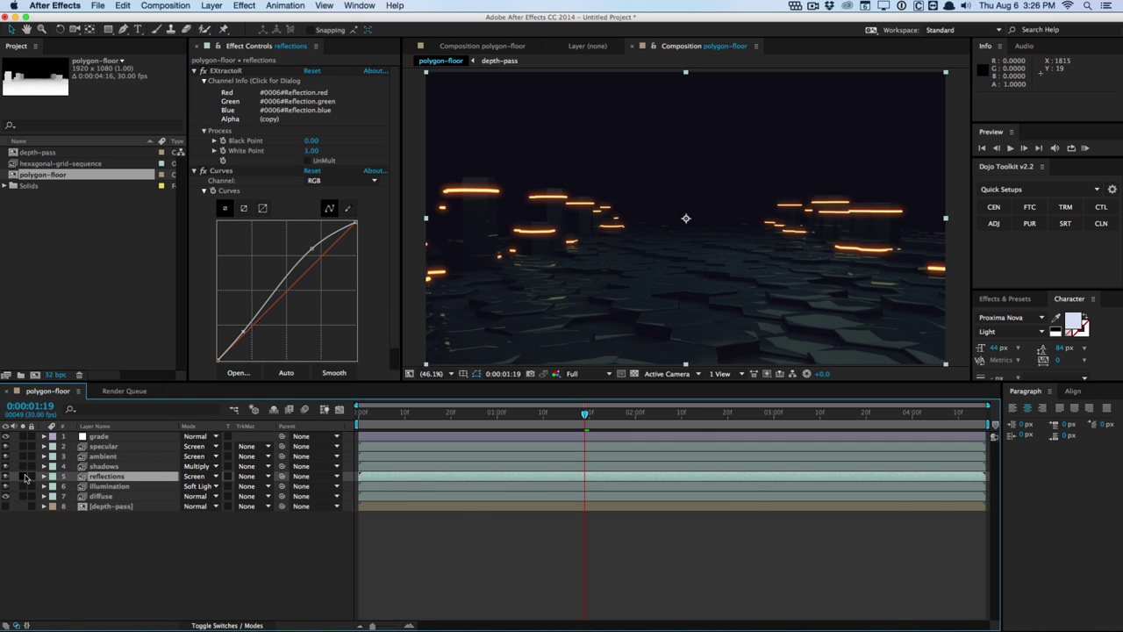
click(23, 476)
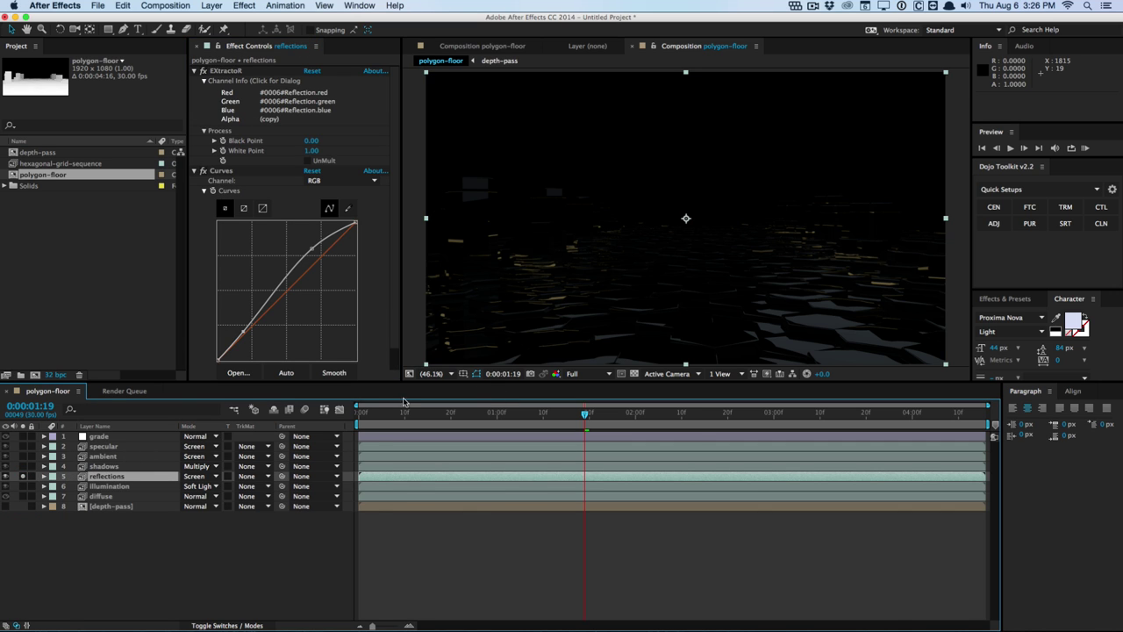
click(244, 5)
mouse_move(303, 82)
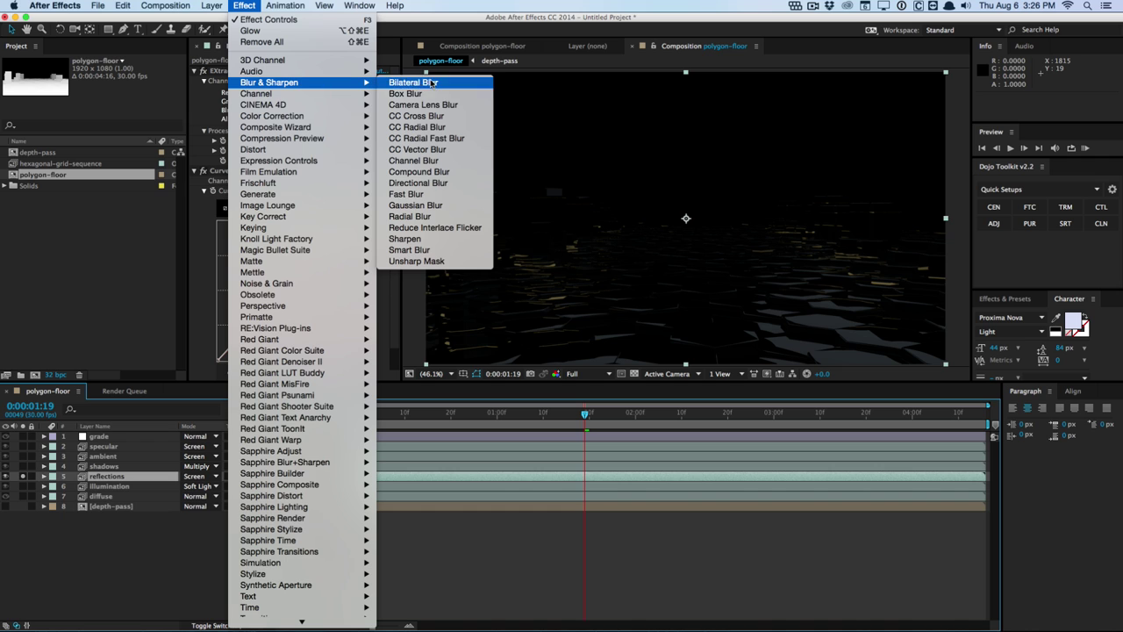
click(434, 194)
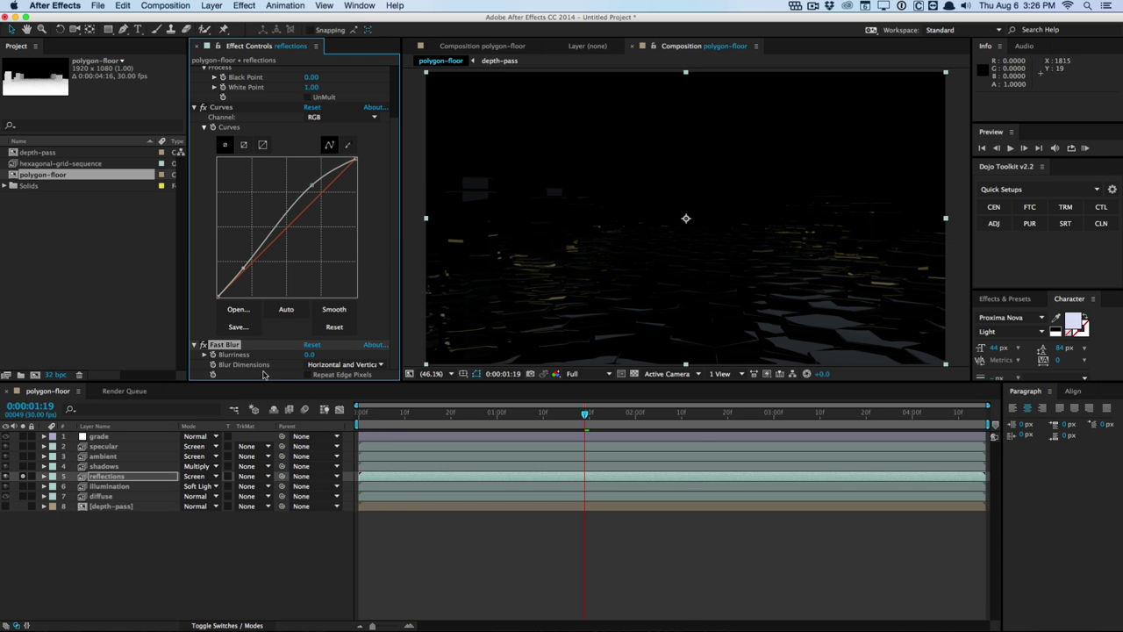
- Set the reflections layer's Fast Blur to 0.5 blurriness with repeated edge pixels, and unsolo the layer
click(310, 355)
text(0.5)
key(Return)
click(352, 374)
click(23, 476)
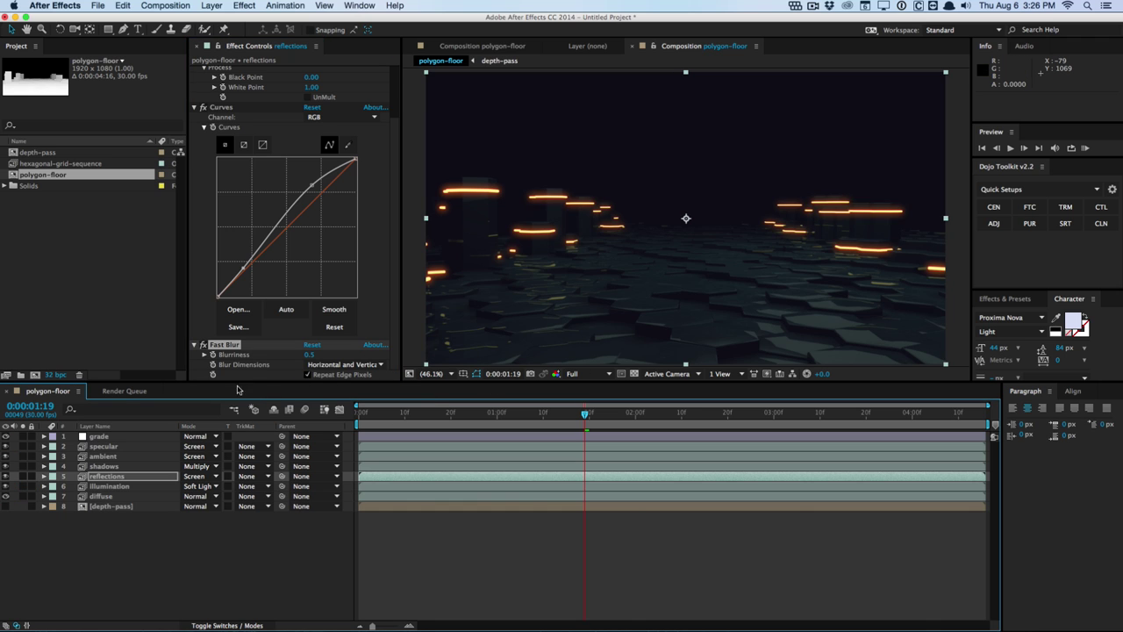
- Create a new adjustment layer, move it to the top of the layer stack and name it grain
click(214, 6)
mouse_move(243, 18)
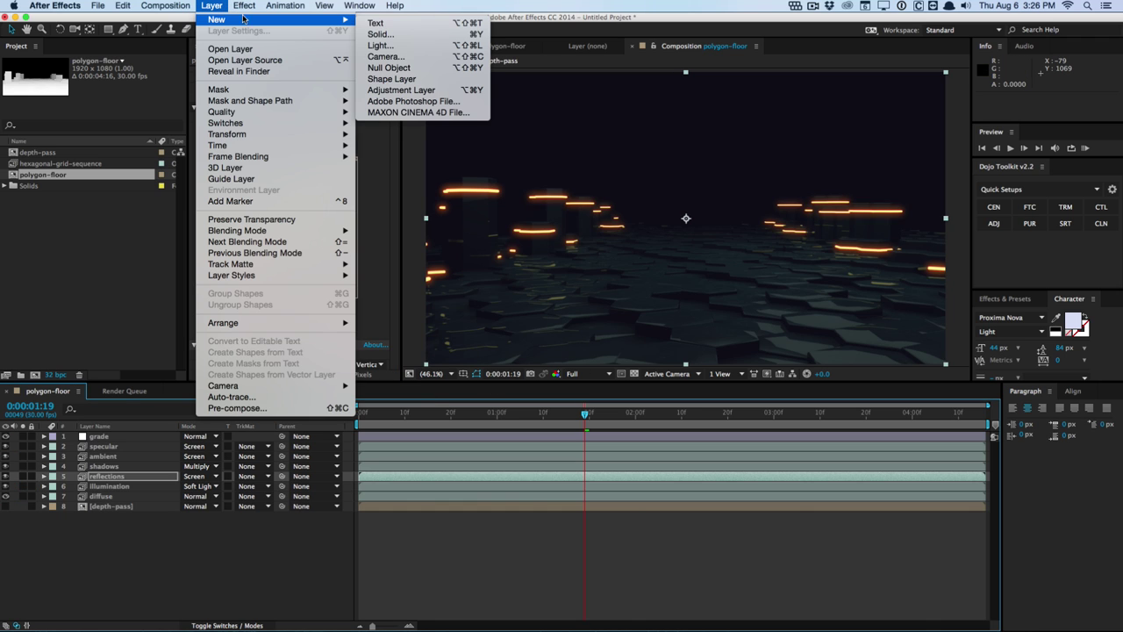
click(408, 89)
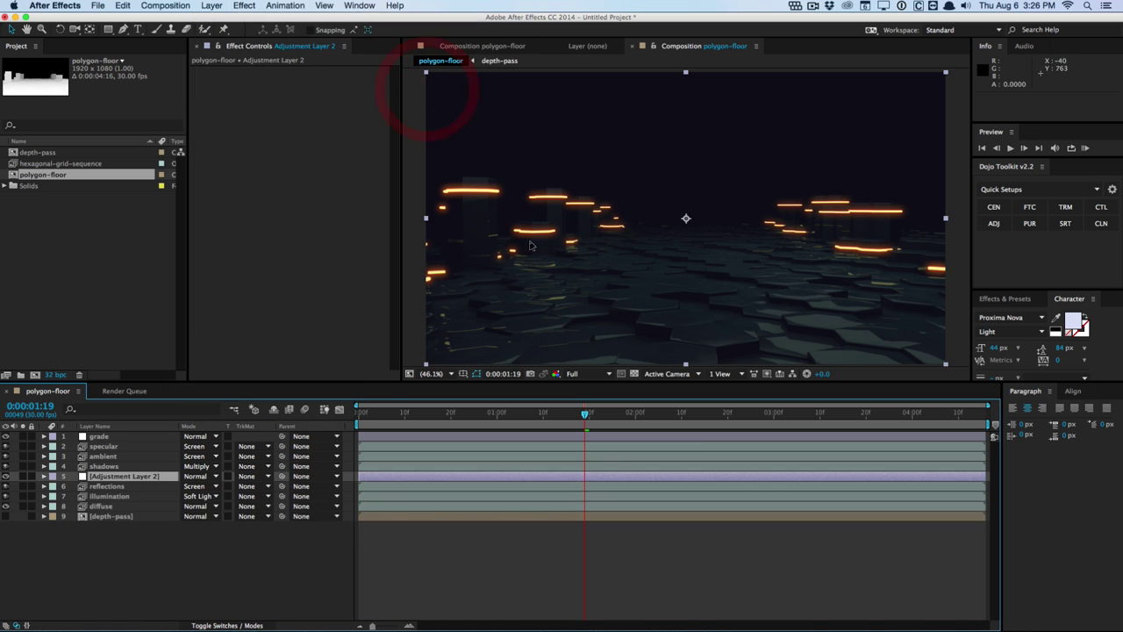
drag(161, 478, 166, 435)
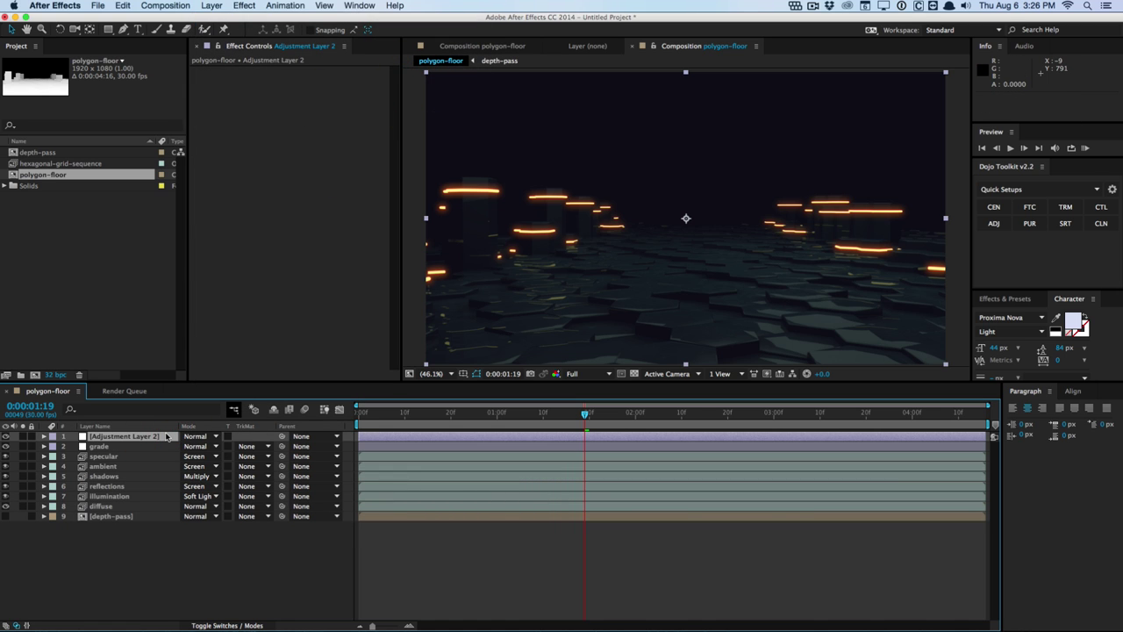
key(Return)
text(grain)
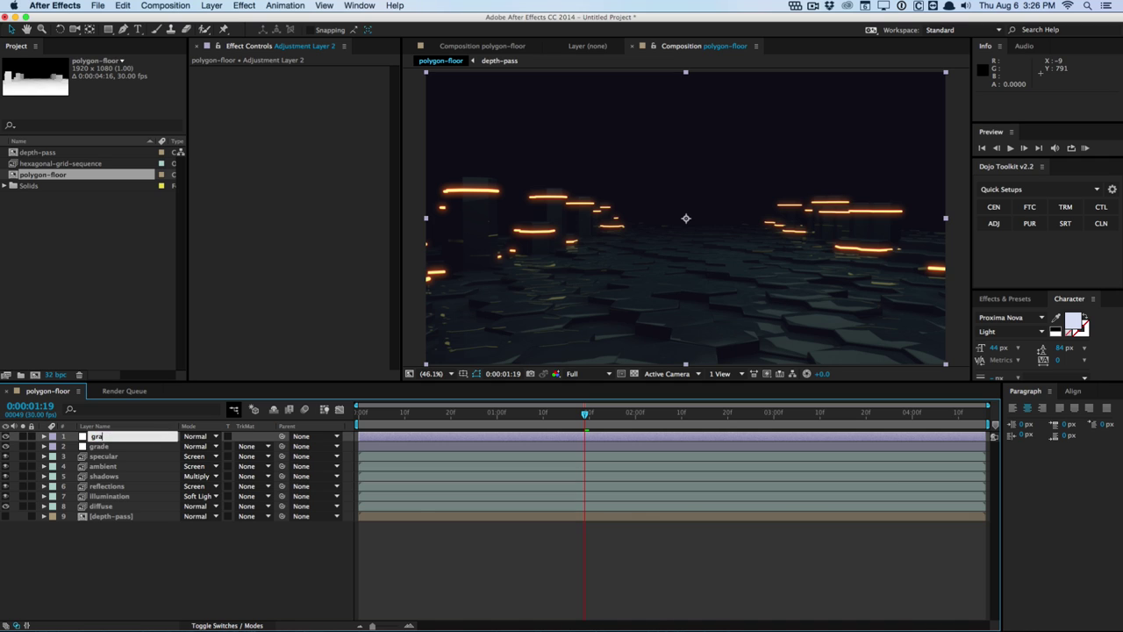
key(Return)
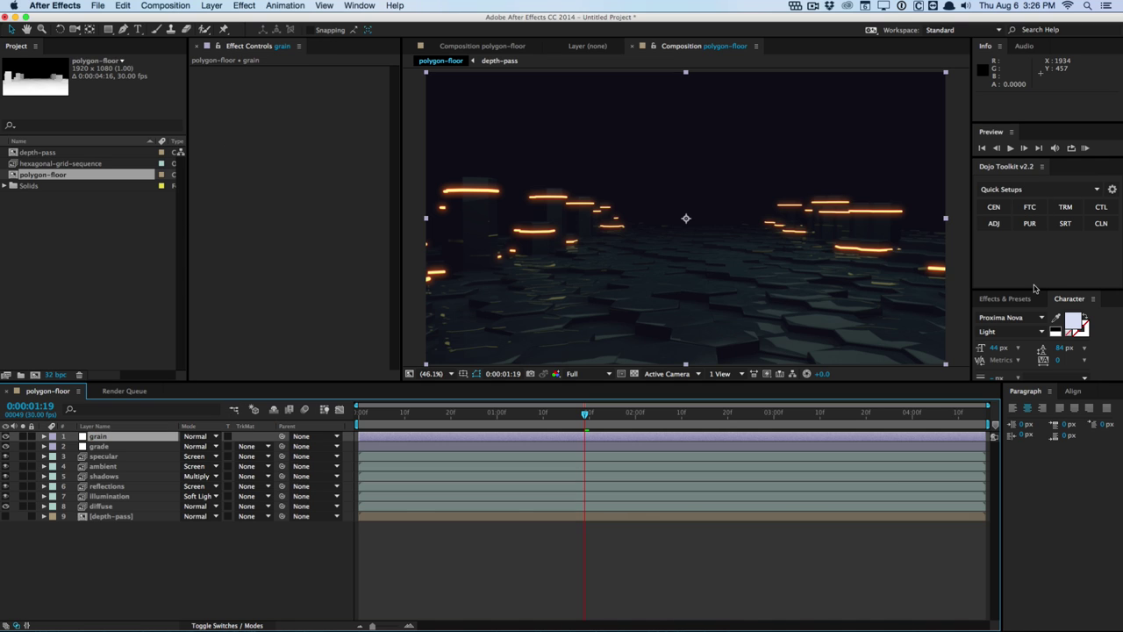
- Add a Grain layer with the Dojo Toolkit's Grain setup and delete the empty grain adjustment layer
drag(1033, 289, 1028, 252)
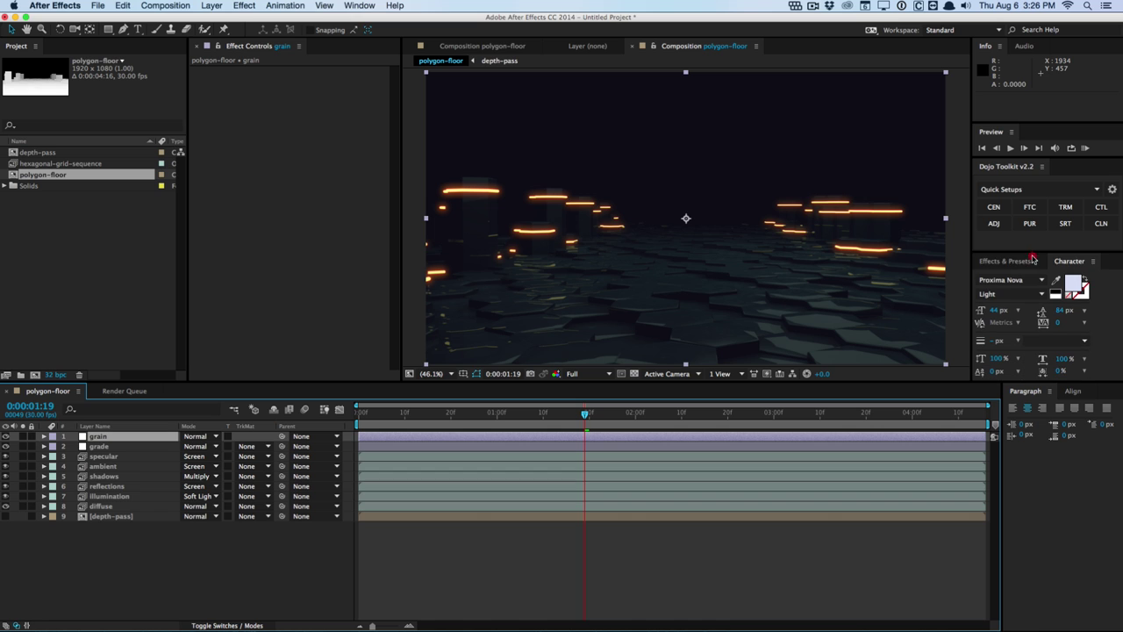
click(1021, 189)
click(1026, 254)
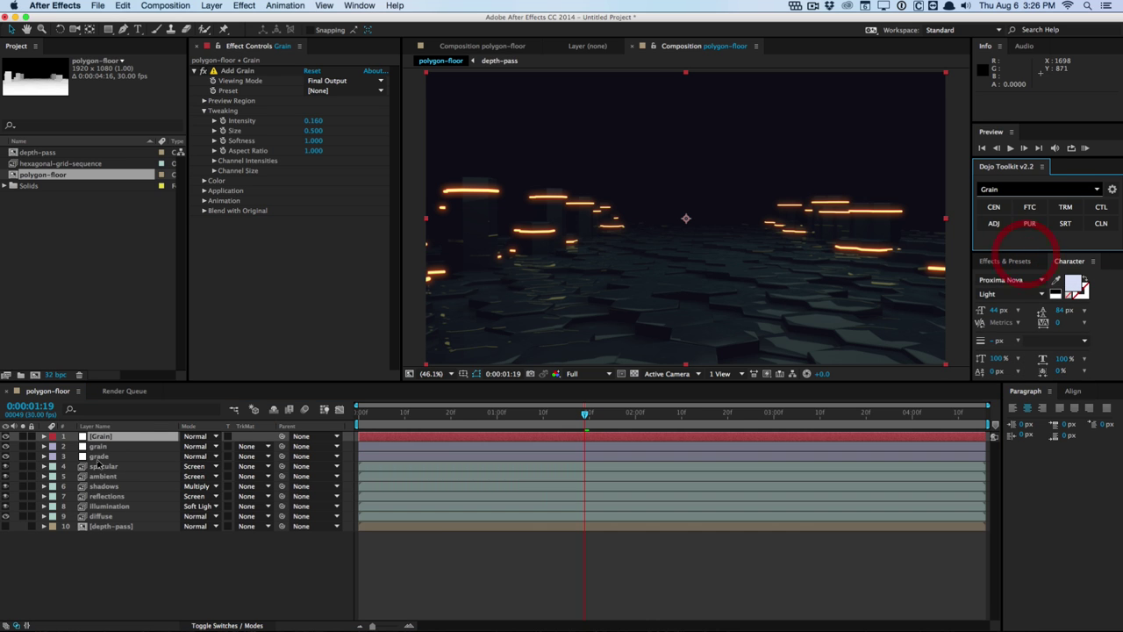
click(105, 447)
key(Delete)
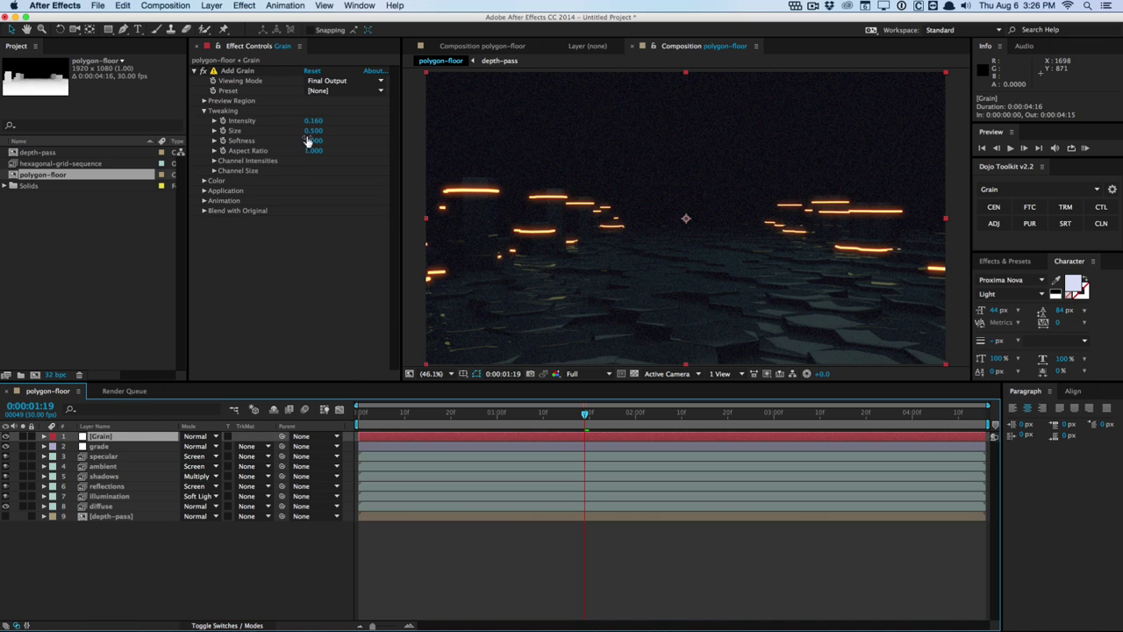
- Set the Grain layer's Add Grain intensity to 0.015
click(314, 120)
text(.0)
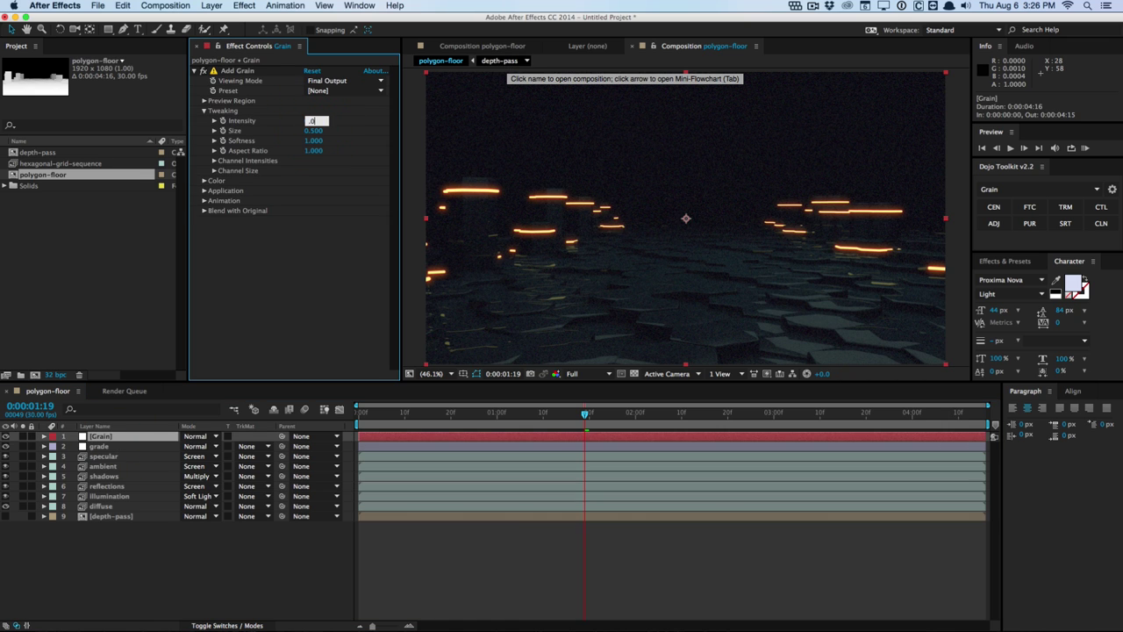
text(15)
key(Return)
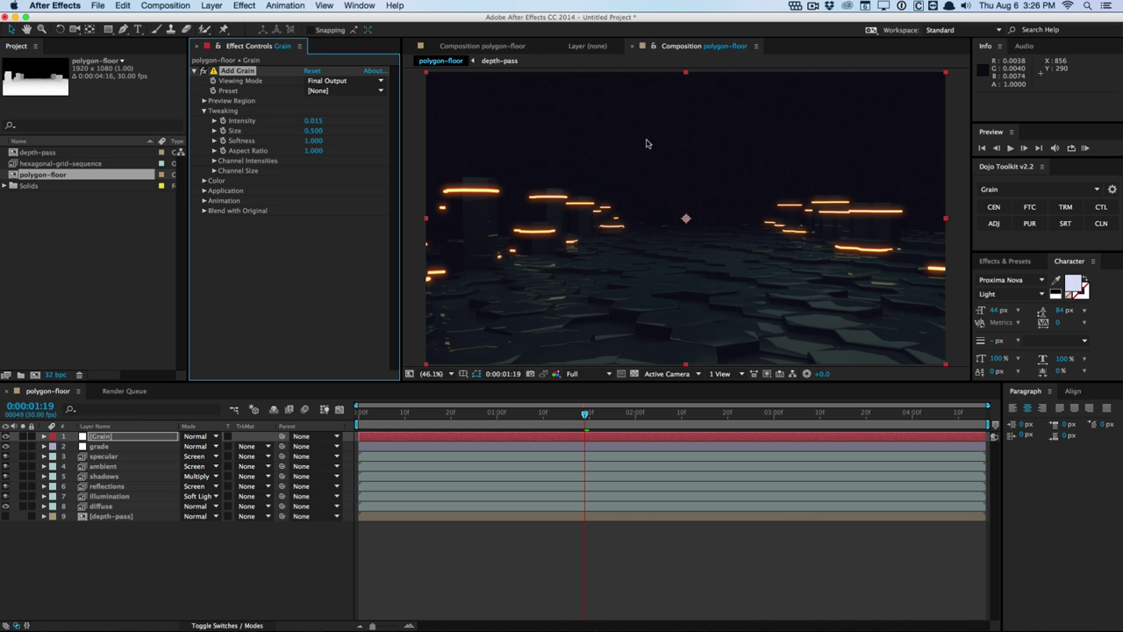
- Lower the composition viewer's resolution to Half and go to the frame at 0:00:02:28
key(super+shift+j)
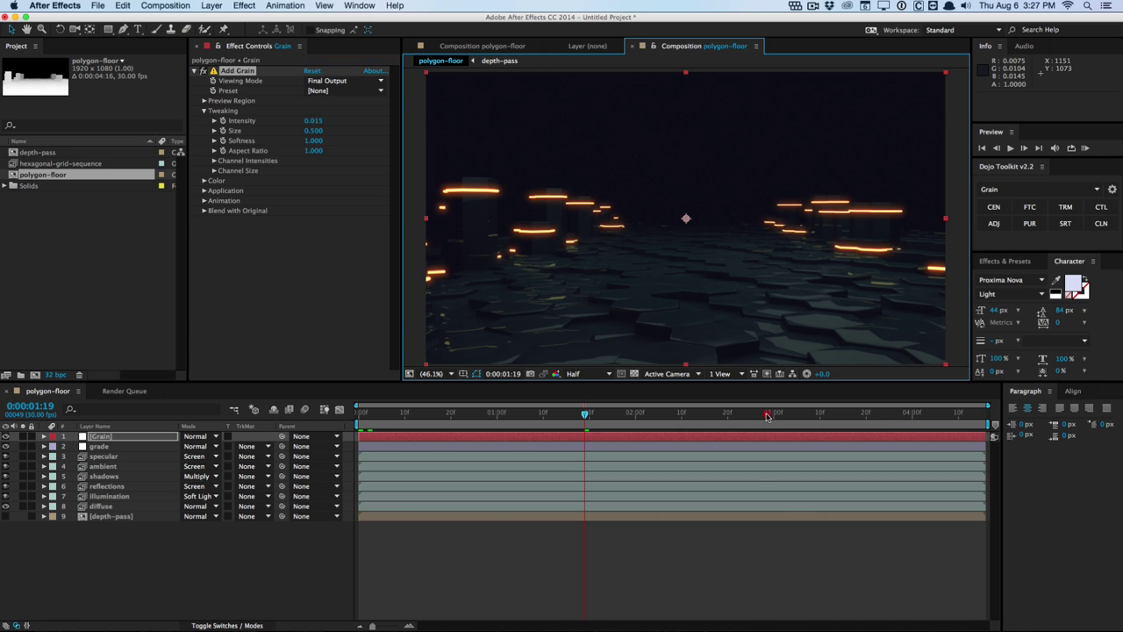
click(766, 416)
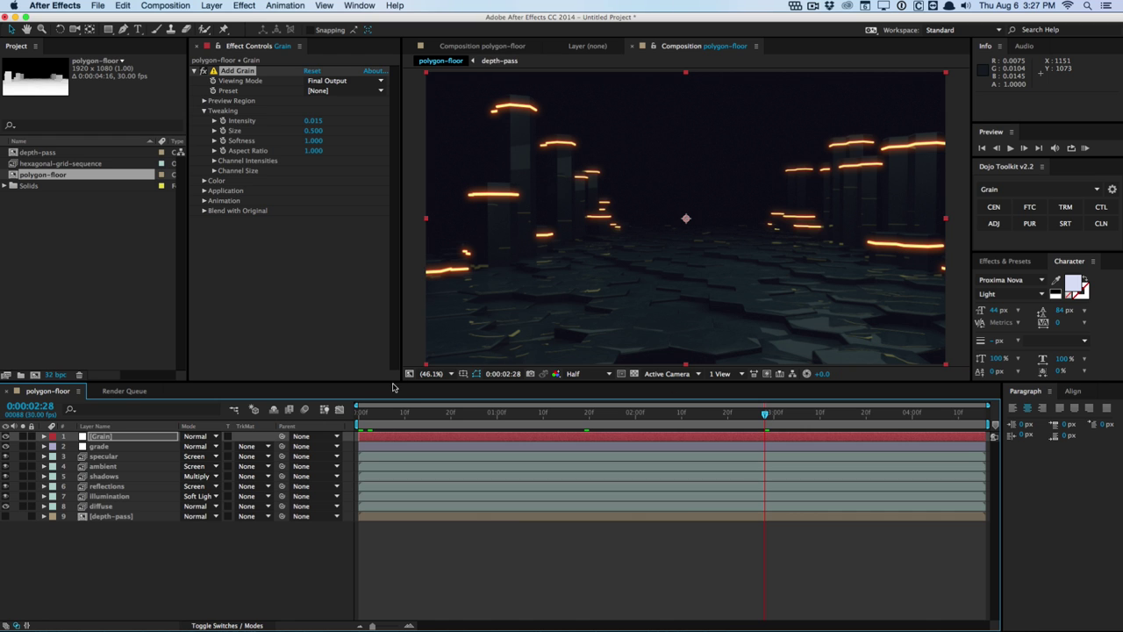
- Create a new adjustment layer above the Grain layer and name it dof
click(212, 6)
mouse_move(221, 19)
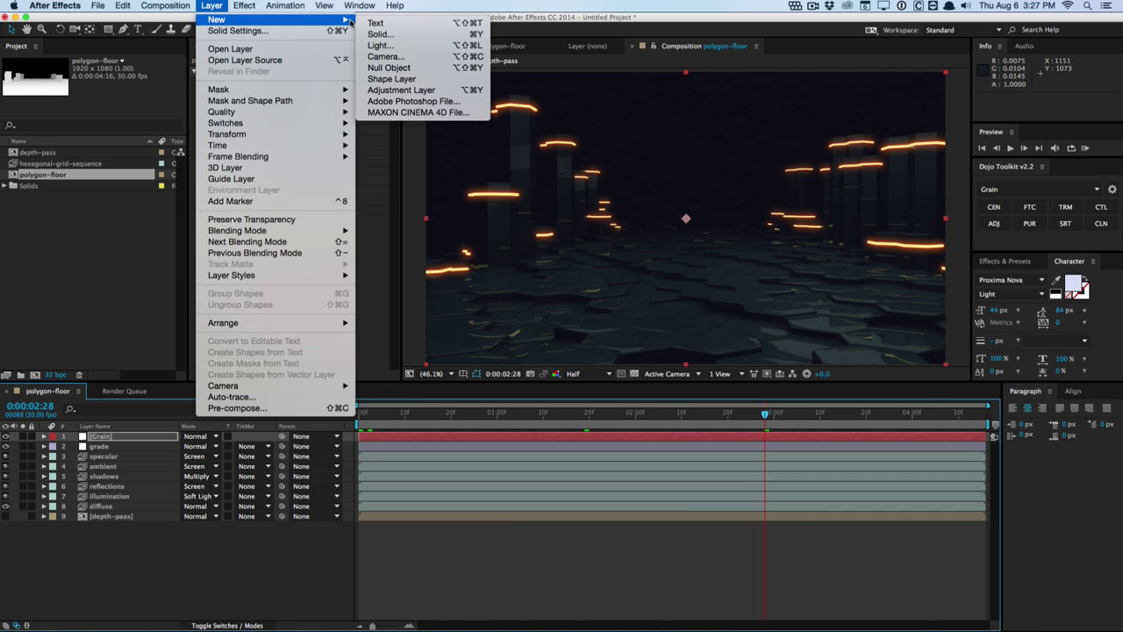
click(394, 90)
click(125, 439)
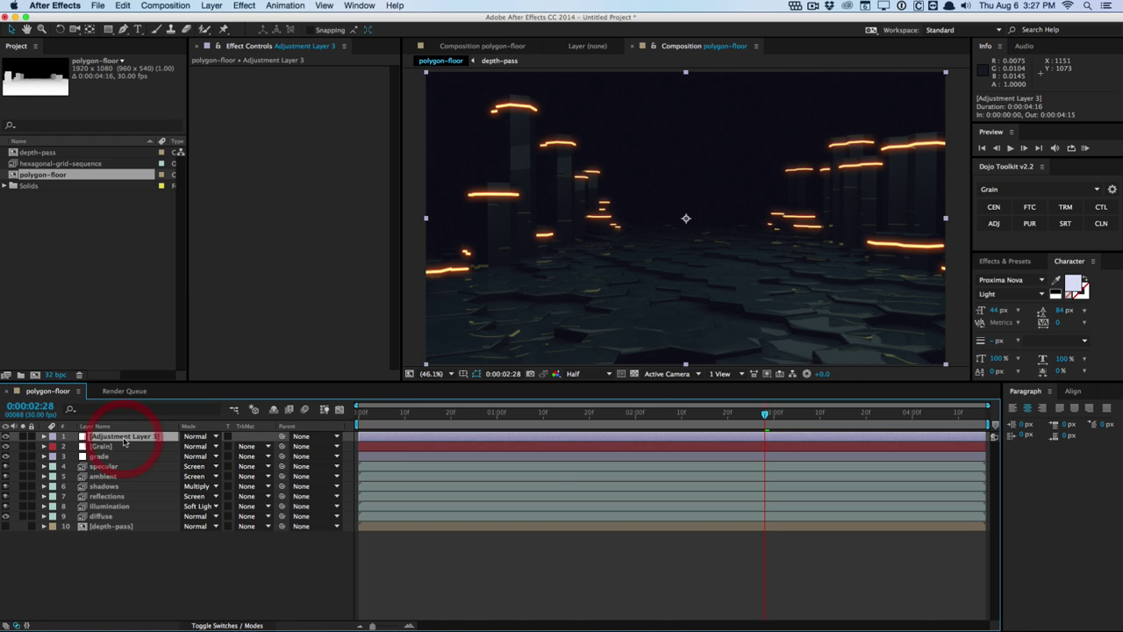
key(Return)
text(dof)
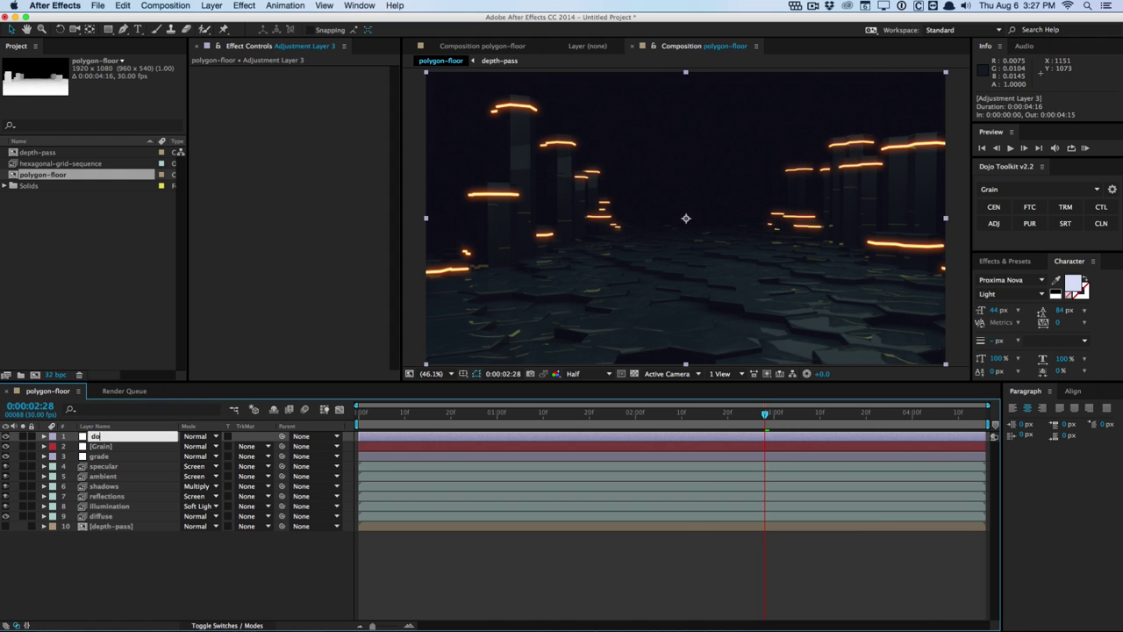
key(Return)
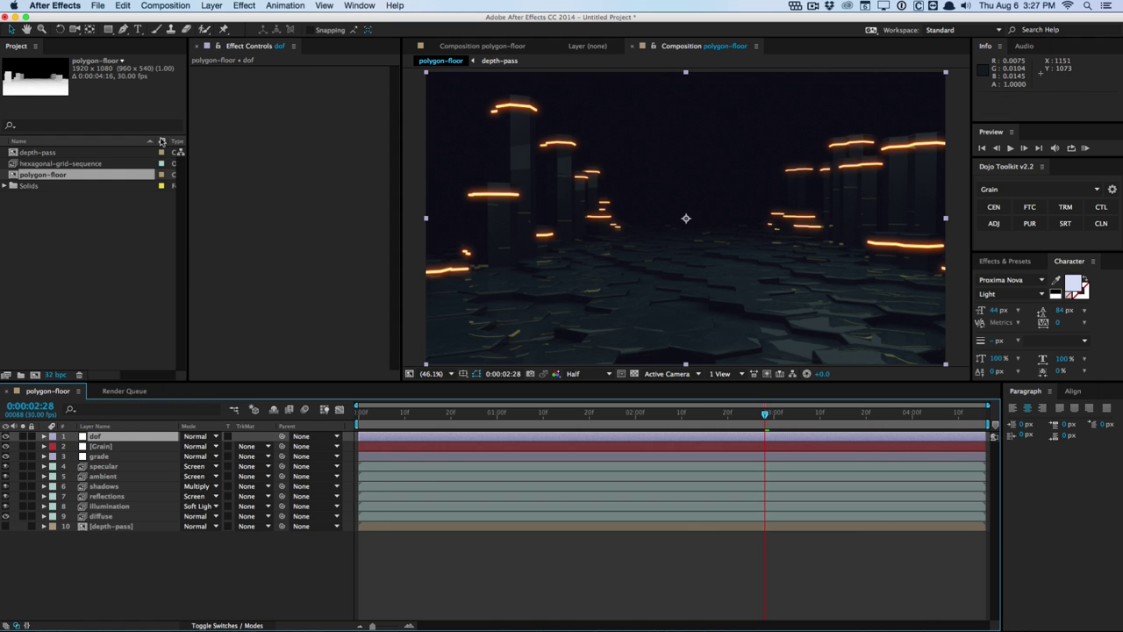
- Apply the Frischluft FL Depth Of Field effect to the dof layer with depth-pass as its depth layer
click(236, 5)
mouse_move(316, 132)
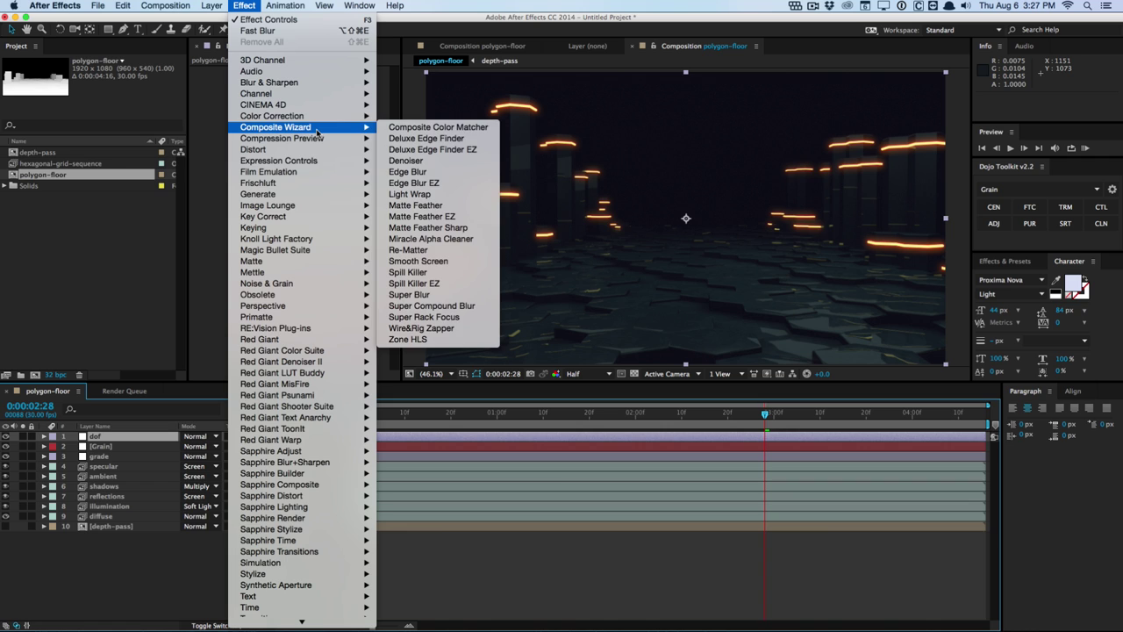
mouse_move(338, 182)
click(406, 184)
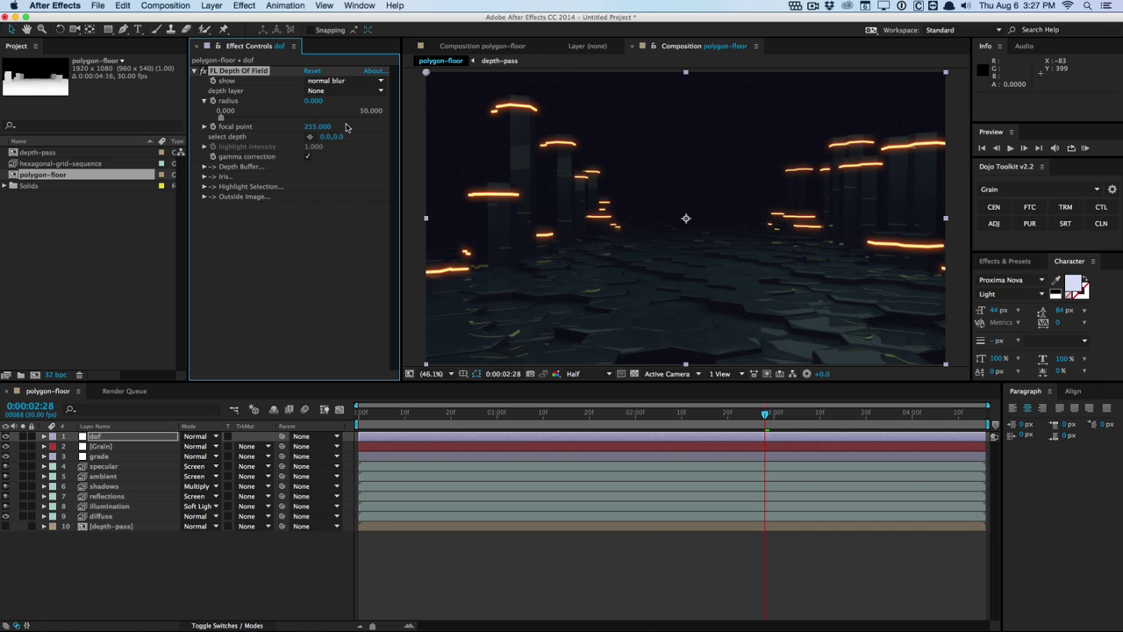
click(342, 91)
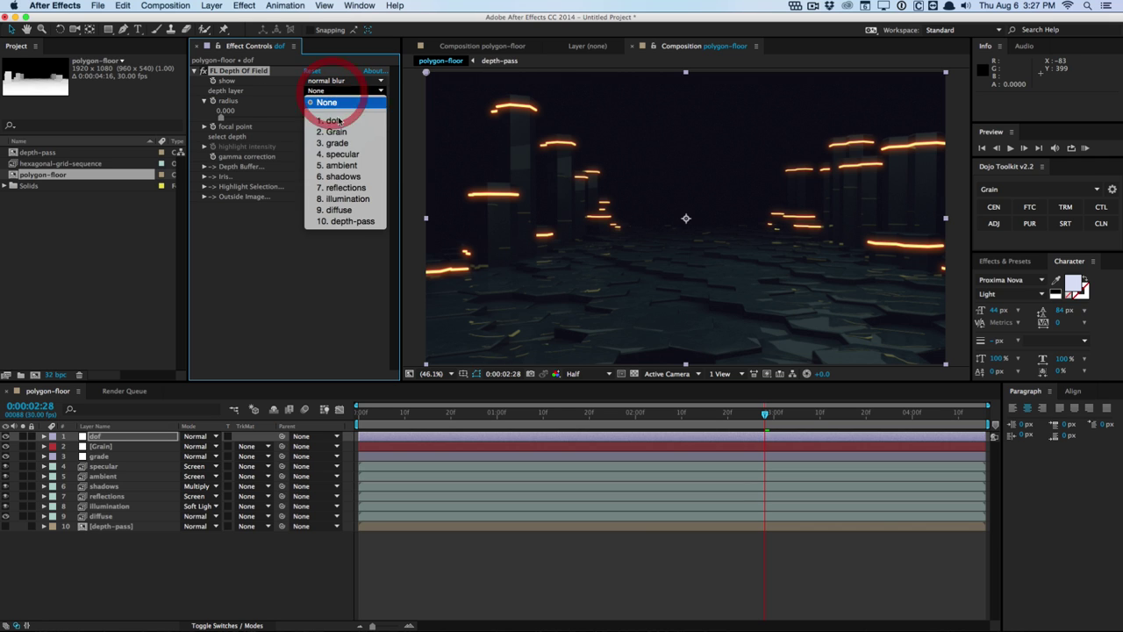
click(351, 222)
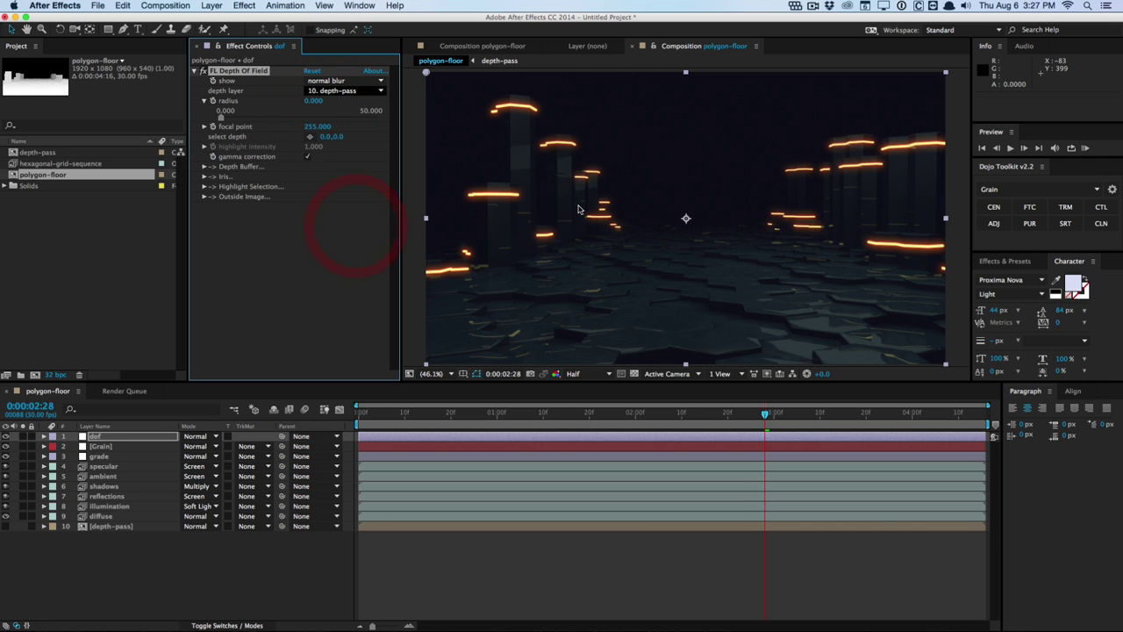
- Set the Depth Of Field radius to 10 and pick the focal depth on the floor at about 984.6, 683.1
click(318, 103)
text(10)
key(Return)
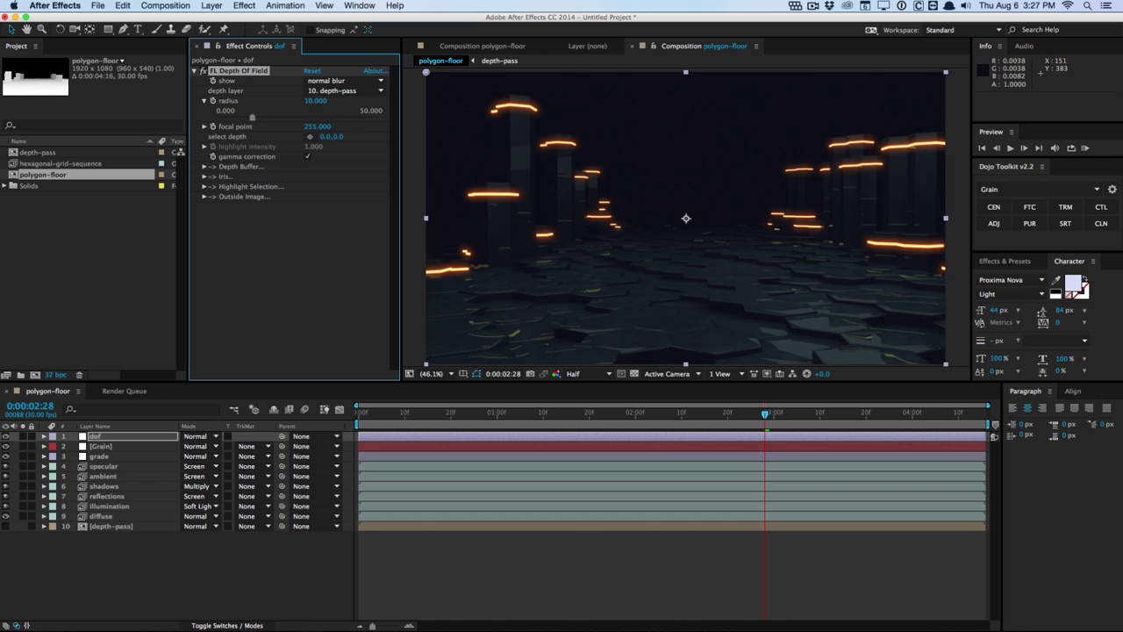
click(310, 136)
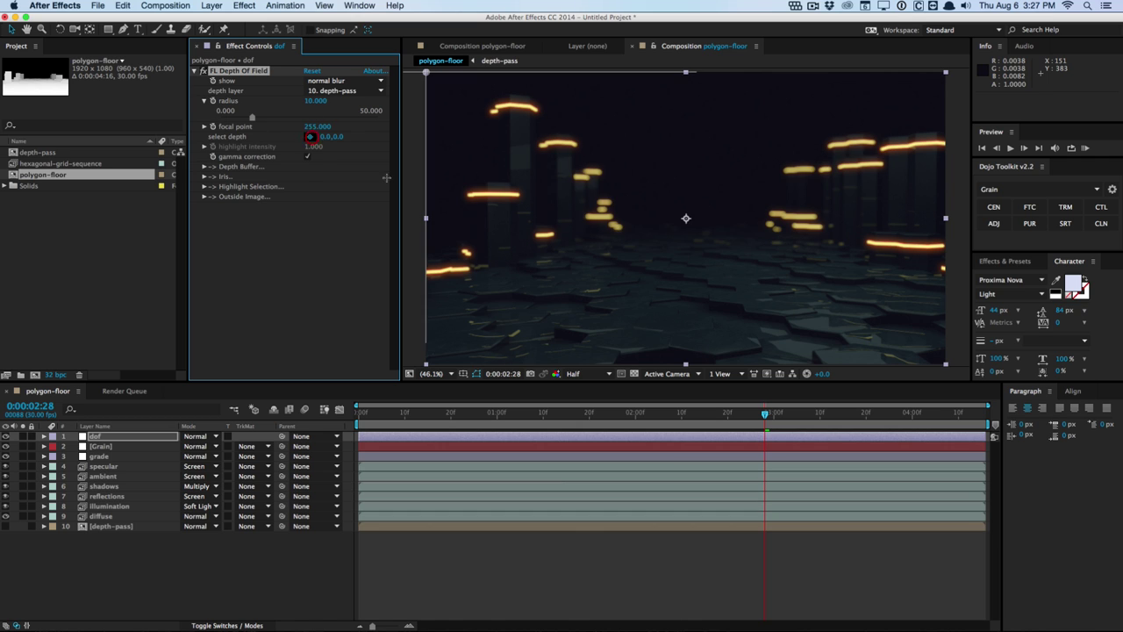
click(693, 273)
drag(692, 273, 693, 258)
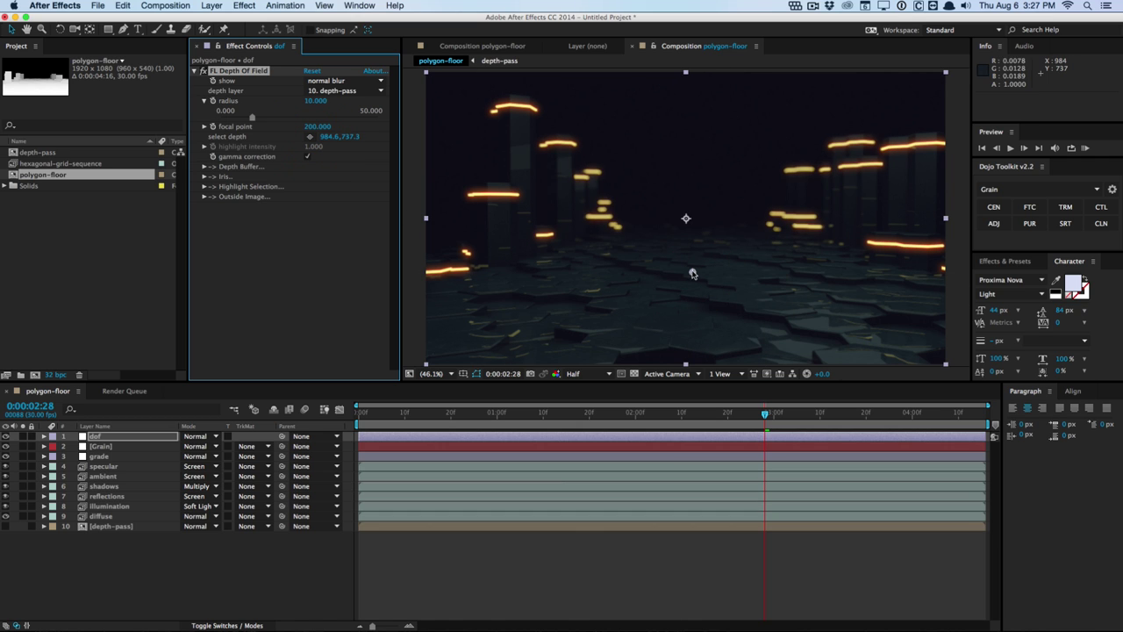
- Try focal point values such as 104 and 125, and move the depth selection point down the floor to about 986.7, 730.8
drag(317, 126, 369, 118)
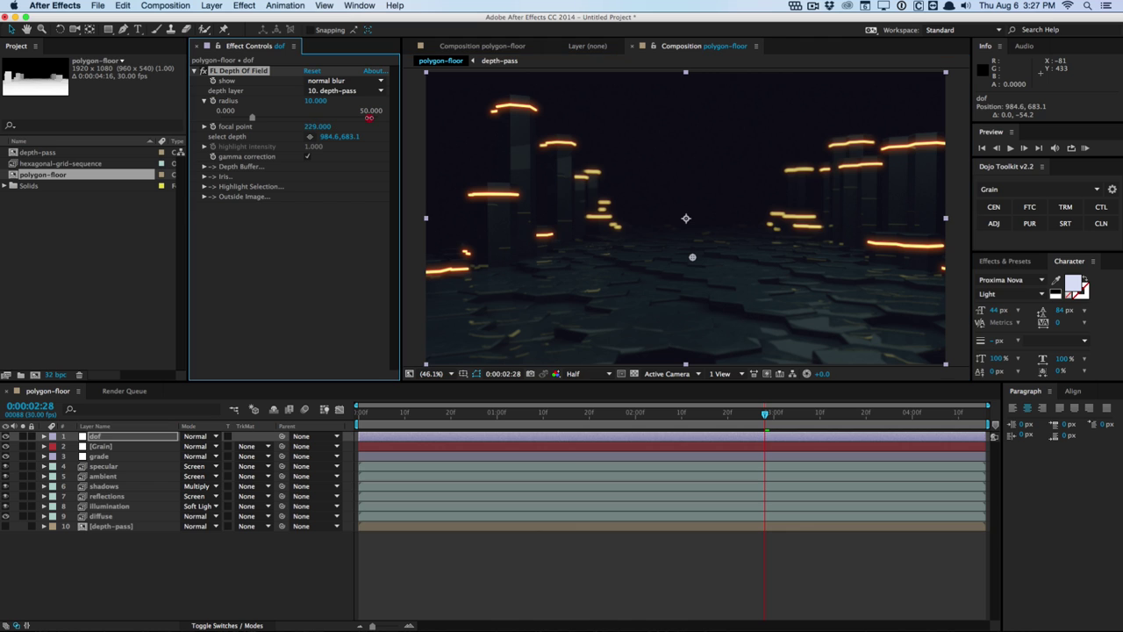
drag(448, 114, 289, 121)
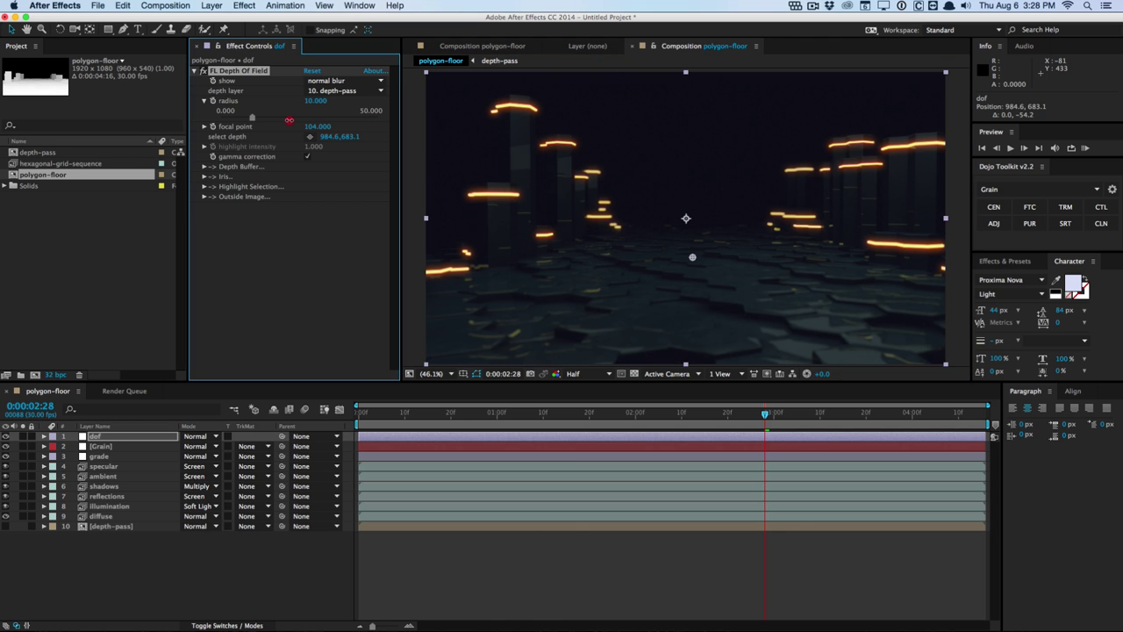
drag(218, 126, 289, 111)
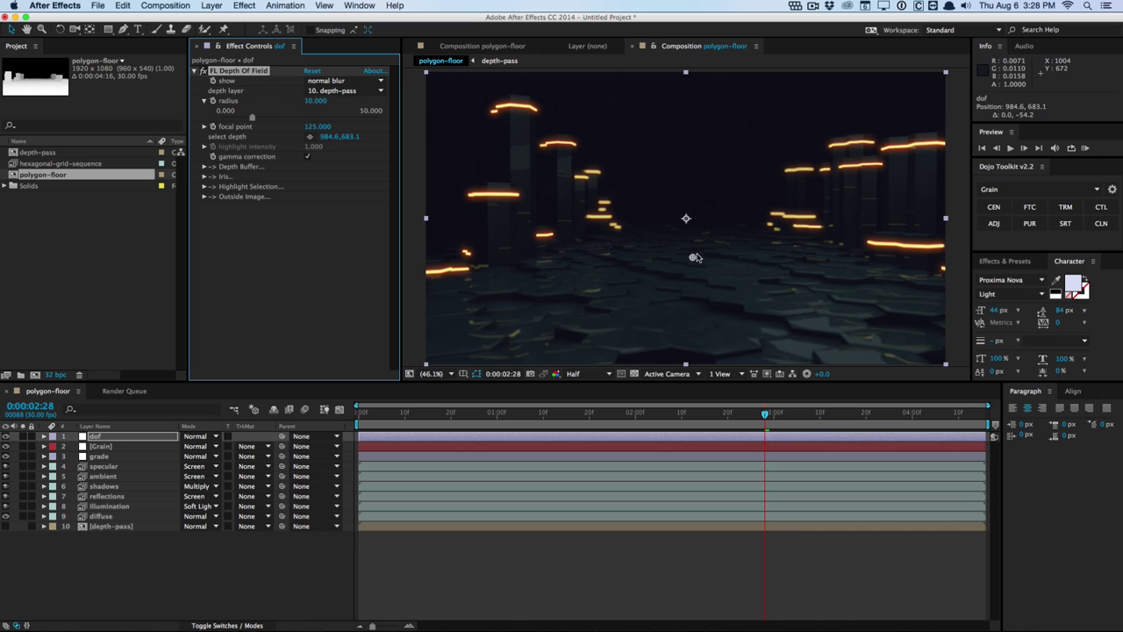
drag(693, 257, 693, 272)
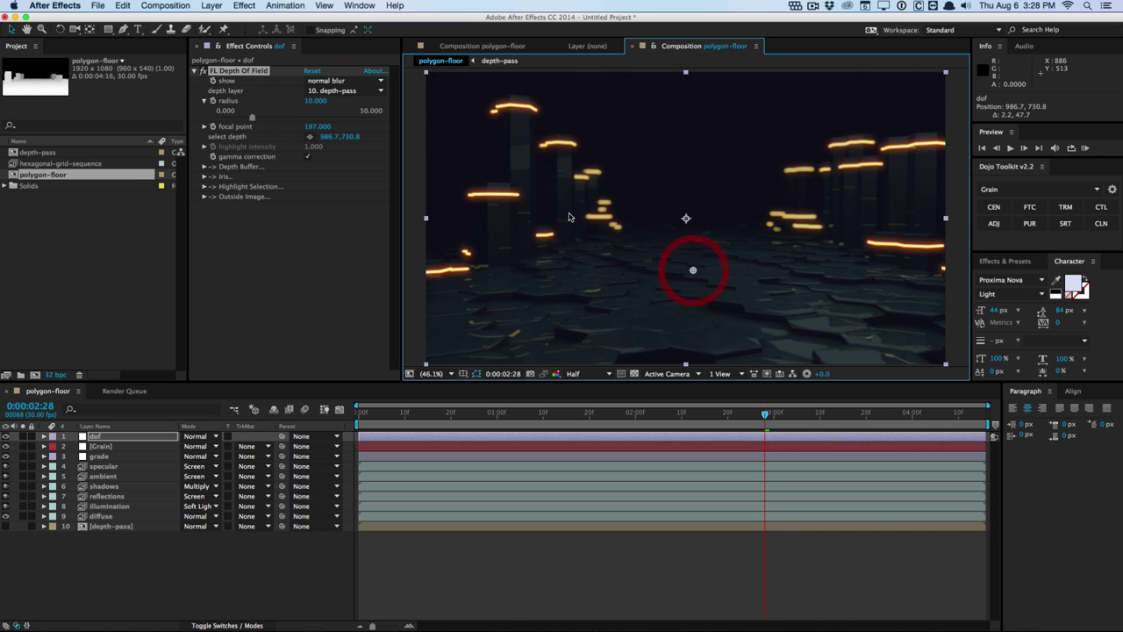
click(413, 214)
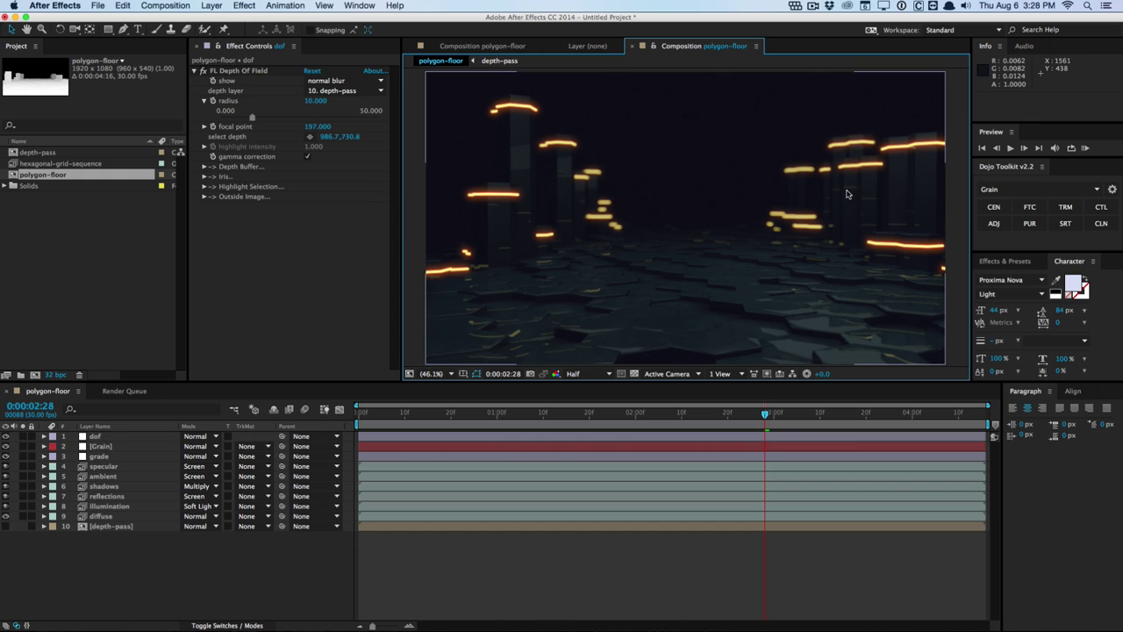
- Set the Depth Of Field radius to 7 and the focal point to 92
click(317, 100)
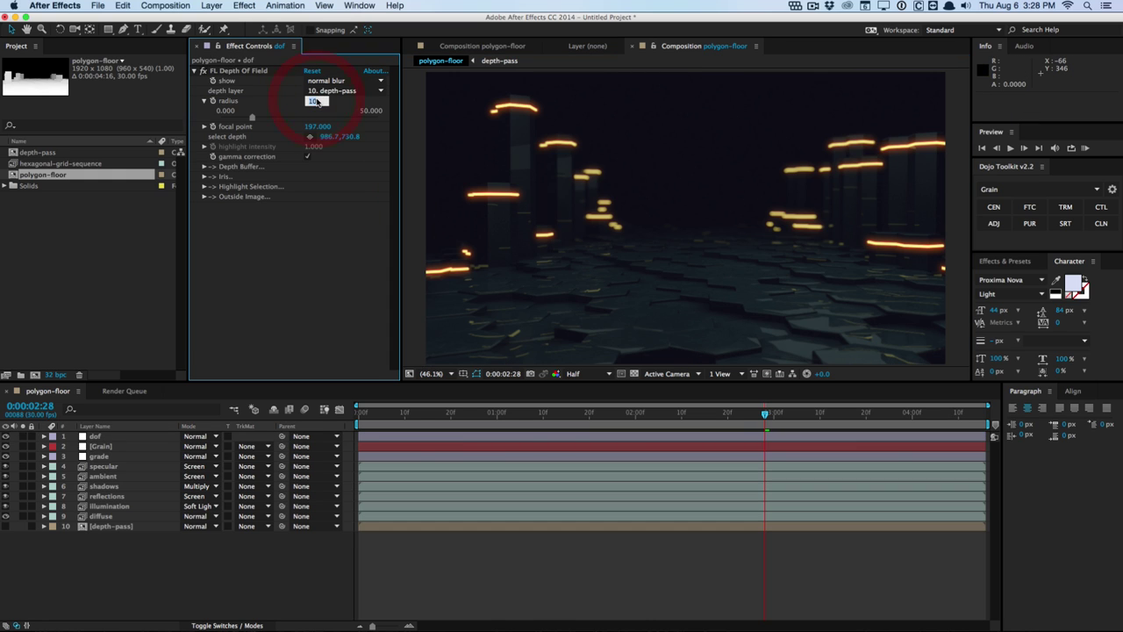
text(7)
key(Return)
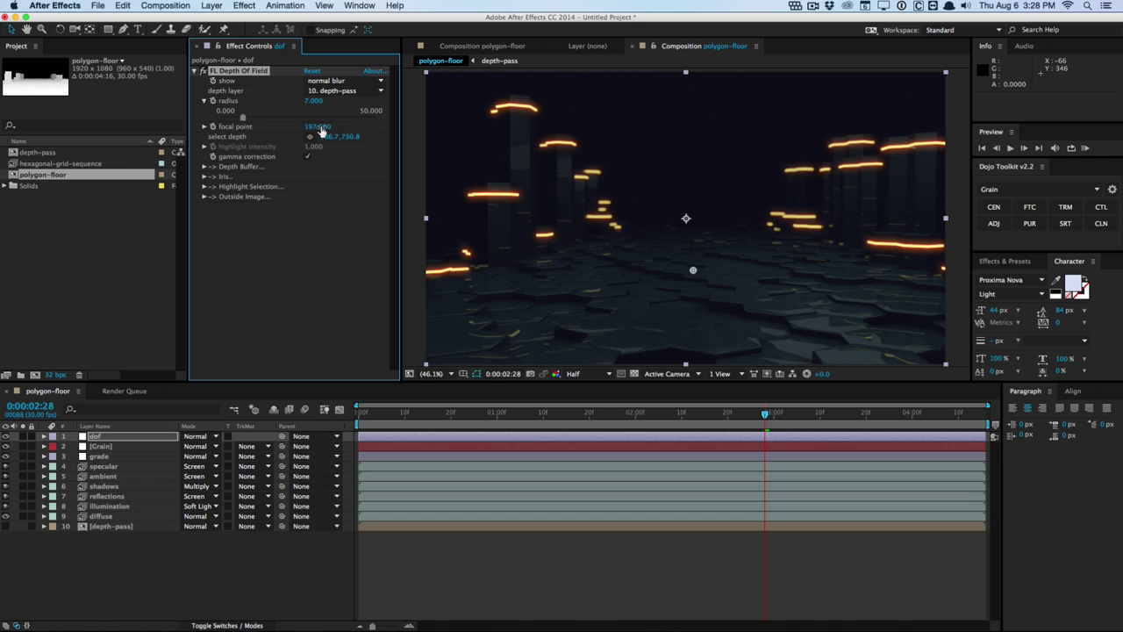
drag(321, 130, 267, 135)
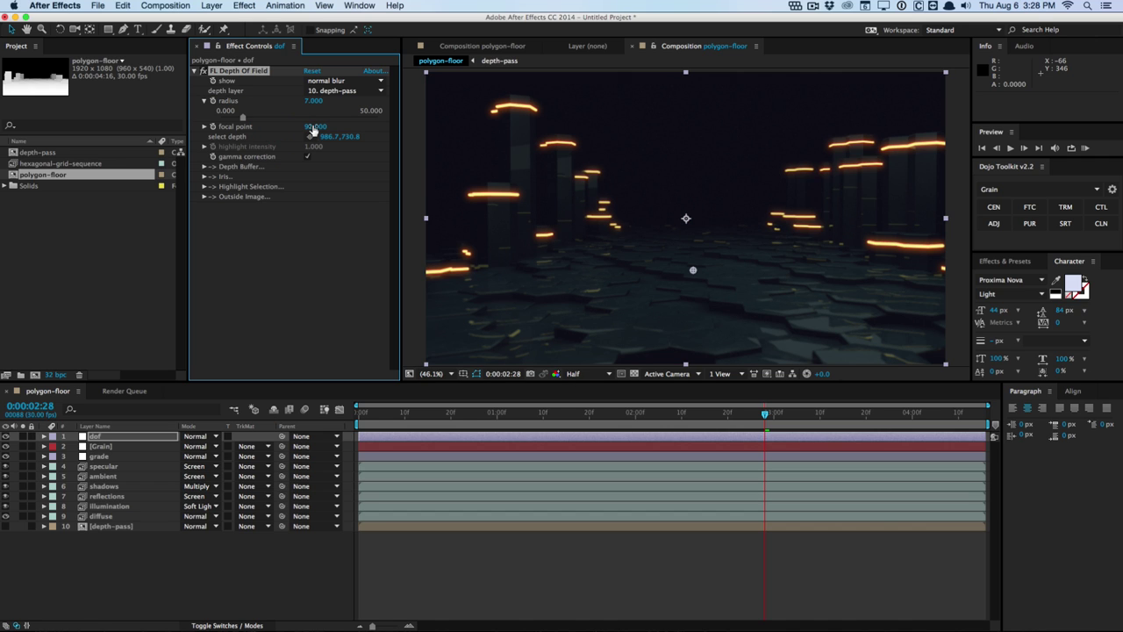
- Deselect the dof layer and play a RAM preview of the composition
click(415, 146)
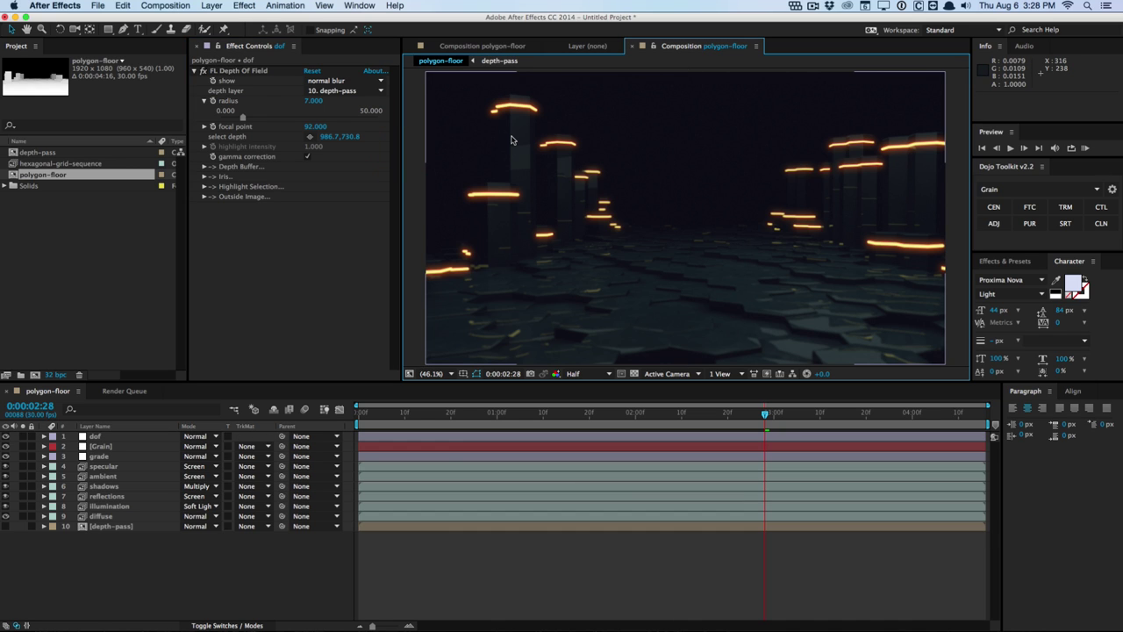
key(KP_0)
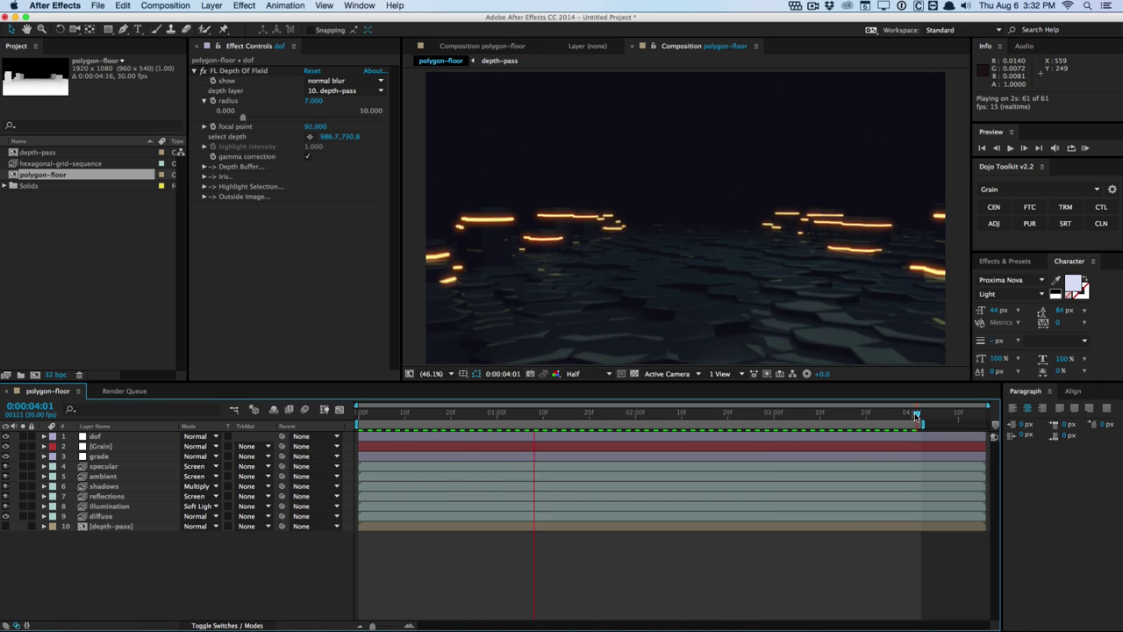